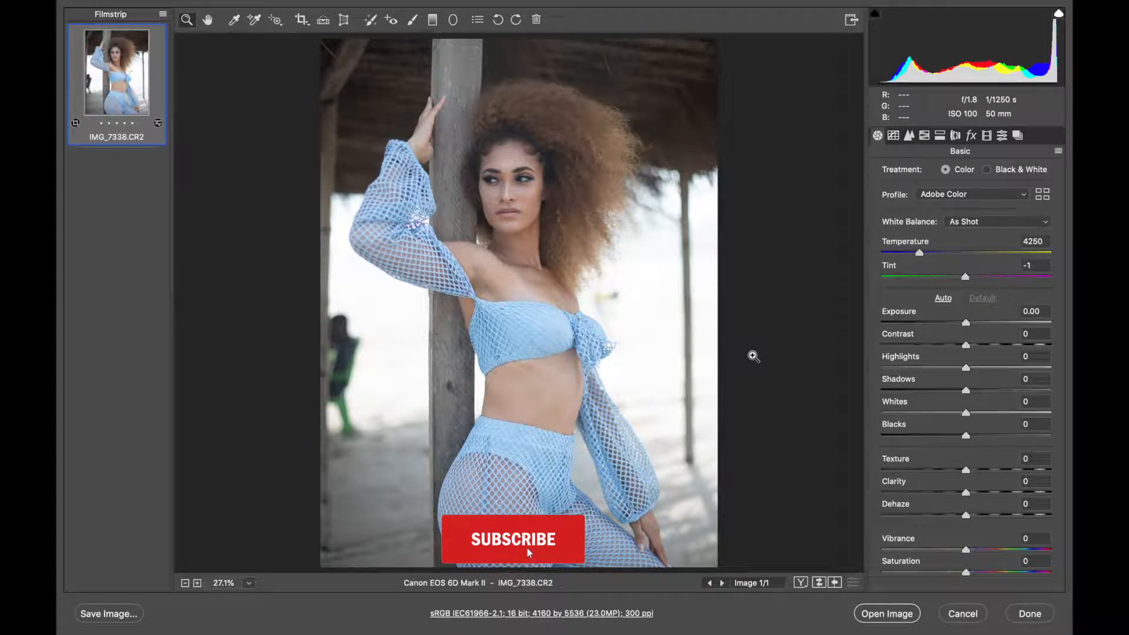
Compare the portrait's default rendering with its adjusted Camera Raw settings.
{"action": "left_click", "coordinate": [817, 582]}
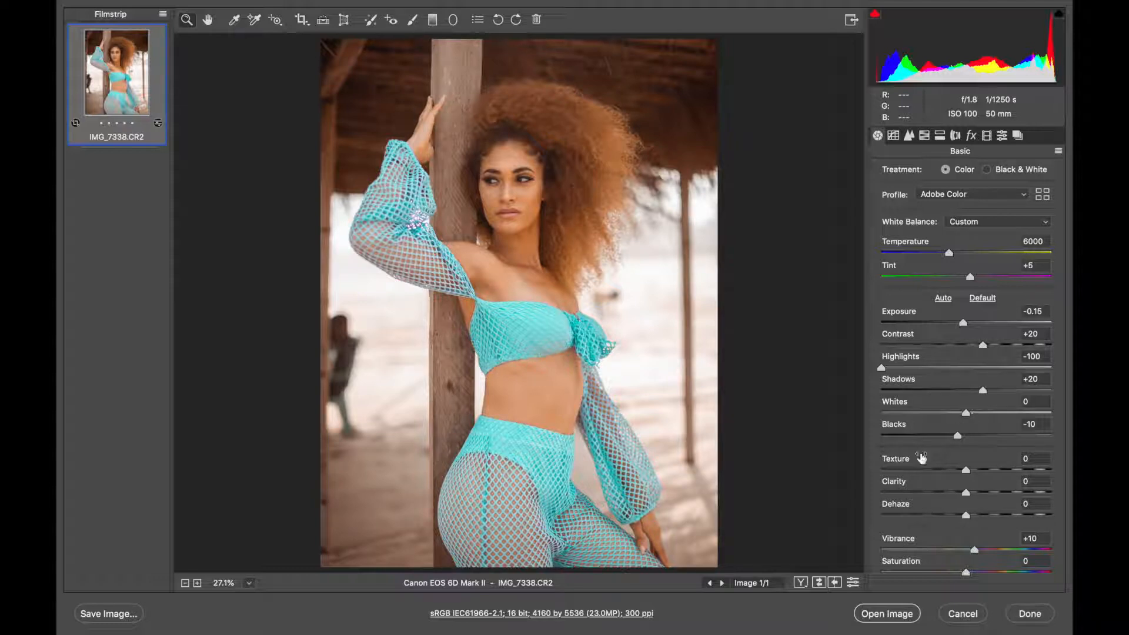
{"action": "left_click", "coordinate": [819, 581]}
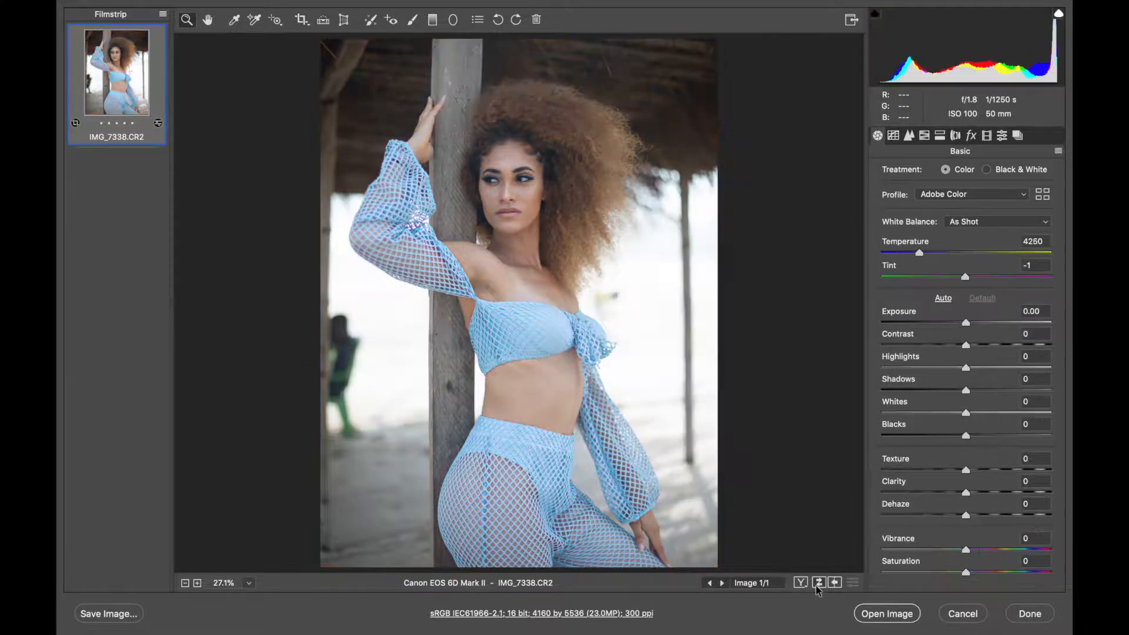
{"action": "left_click", "coordinate": [818, 582]}
Examine the Split Toning settings and HSL saturation and hue adjustments, trying a lower Blues hue and undoing it.
{"action": "left_click", "coordinate": [938, 136]}
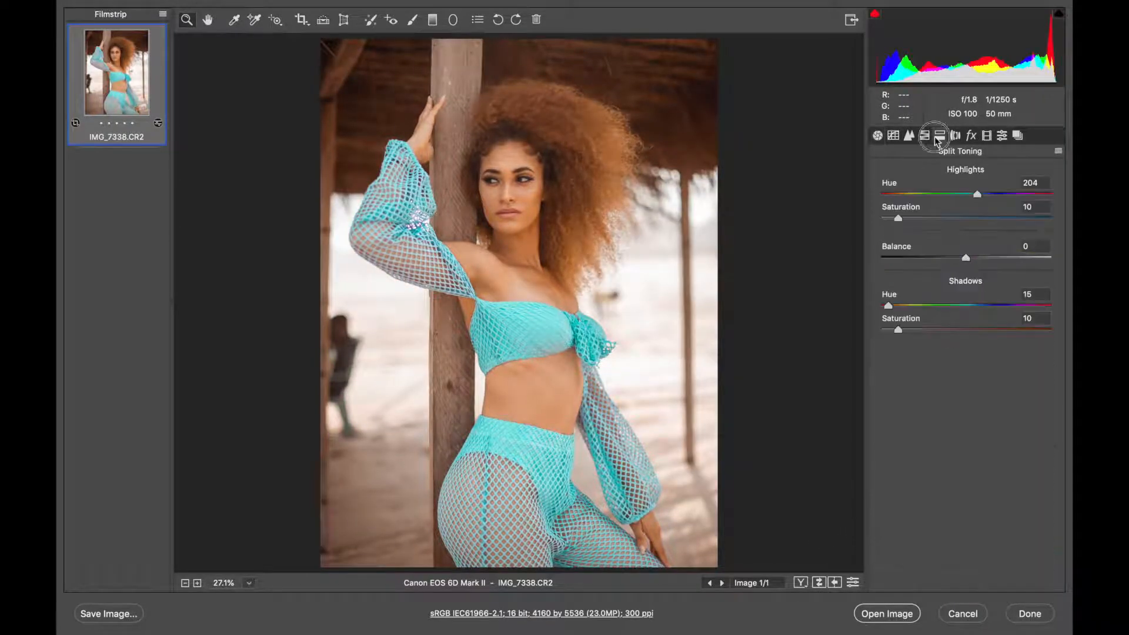
{"action": "left_click", "coordinate": [927, 139]}
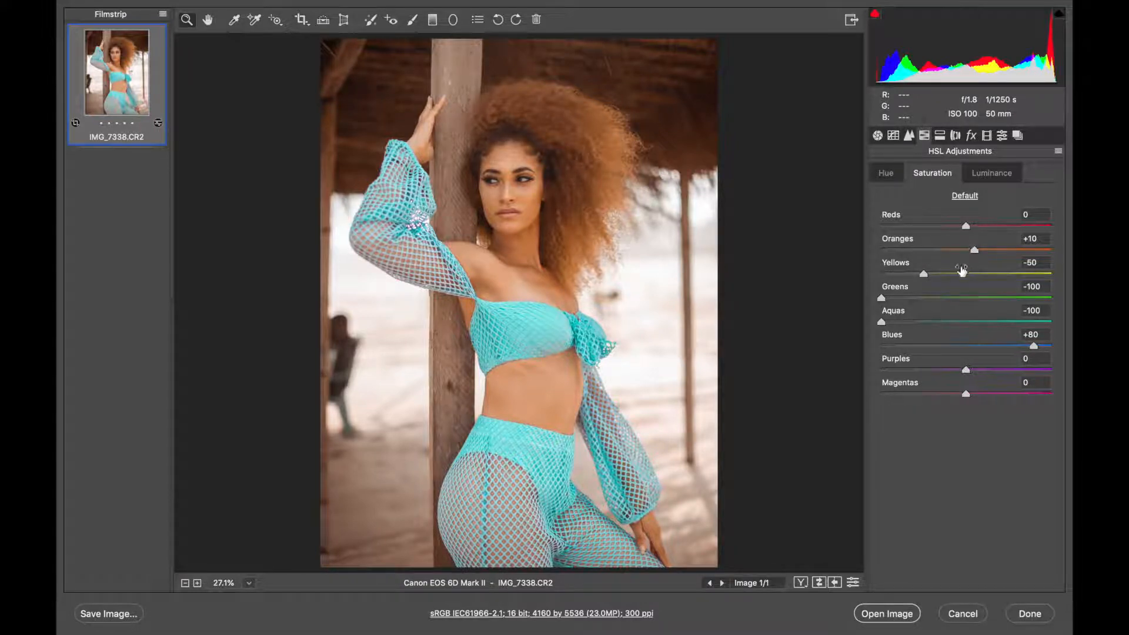
{"action": "left_click", "coordinate": [887, 172]}
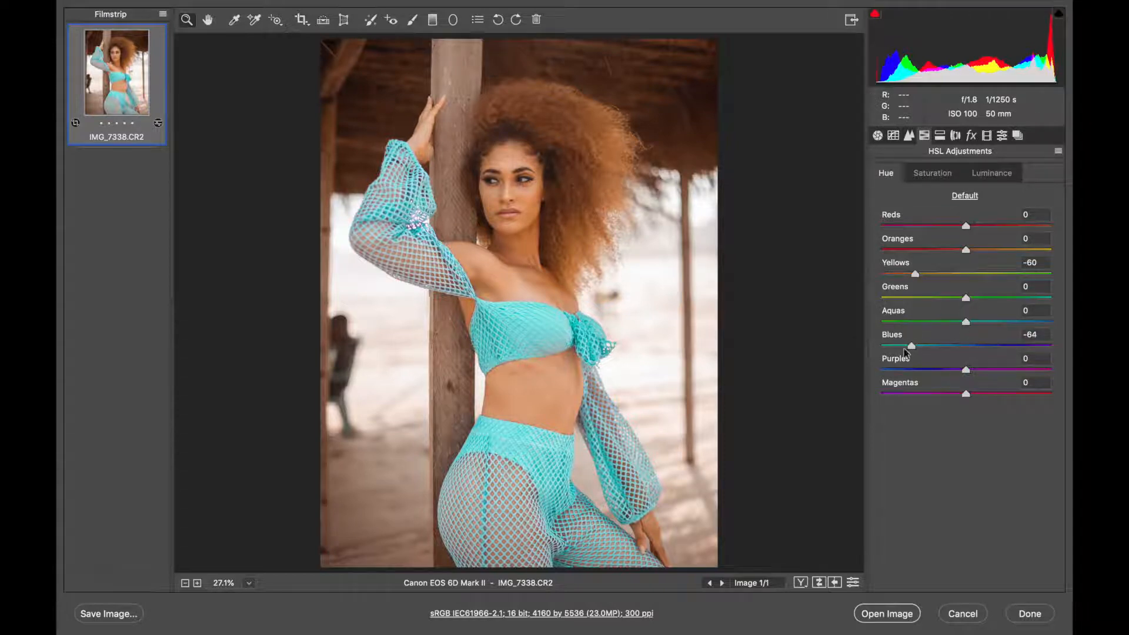
{"action": "mouse_move", "coordinate": [910, 346]}
{"action": "left_mouse_down"}
{"action": "mouse_move", "coordinate": [970, 346]}
{"action": "mouse_move", "coordinate": [902, 347]}
{"action": "left_mouse_up"}
{"action": "key", "text": "super+z"}
Look through the Split Toning, Lens Corrections, Effects, Calibration and Presets settings.
{"action": "left_click", "coordinate": [939, 136]}
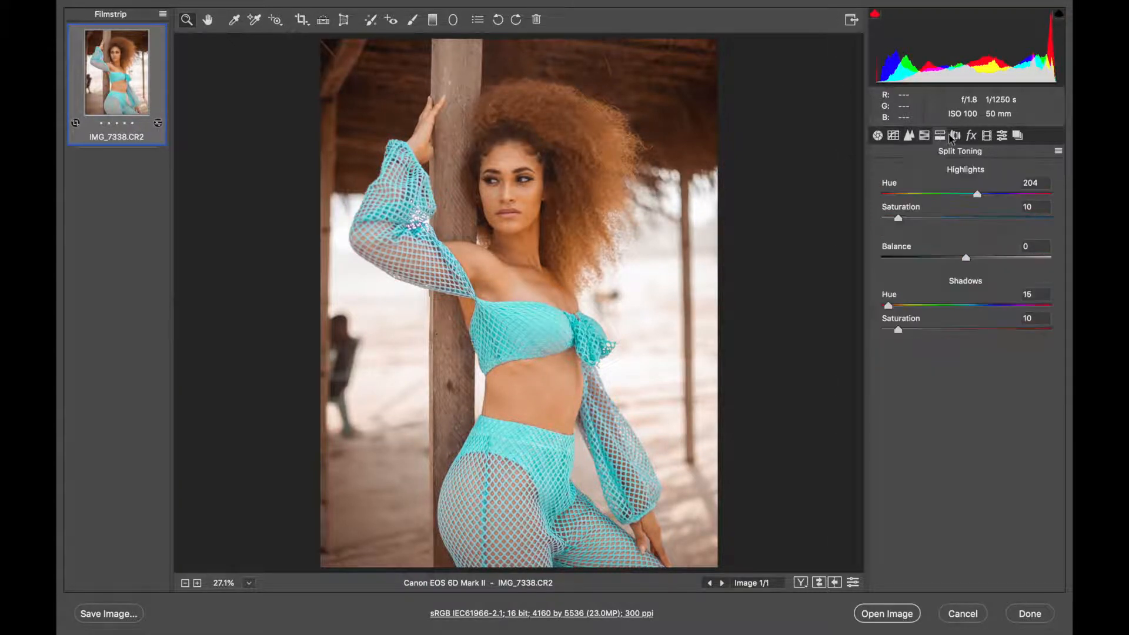
{"action": "left_click", "coordinate": [955, 135]}
{"action": "left_click", "coordinate": [971, 136]}
{"action": "left_click", "coordinate": [987, 136]}
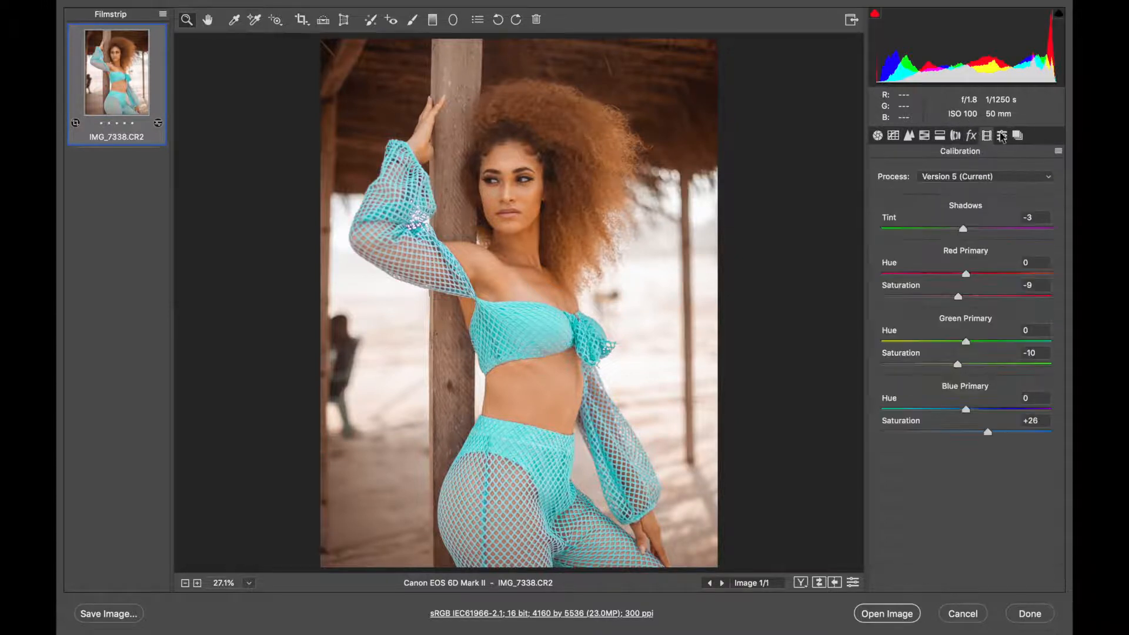
{"action": "left_click", "coordinate": [1002, 136]}
Examine the Basic, Tone Curve and Detail settings of the photo.
{"action": "left_click", "coordinate": [877, 136]}
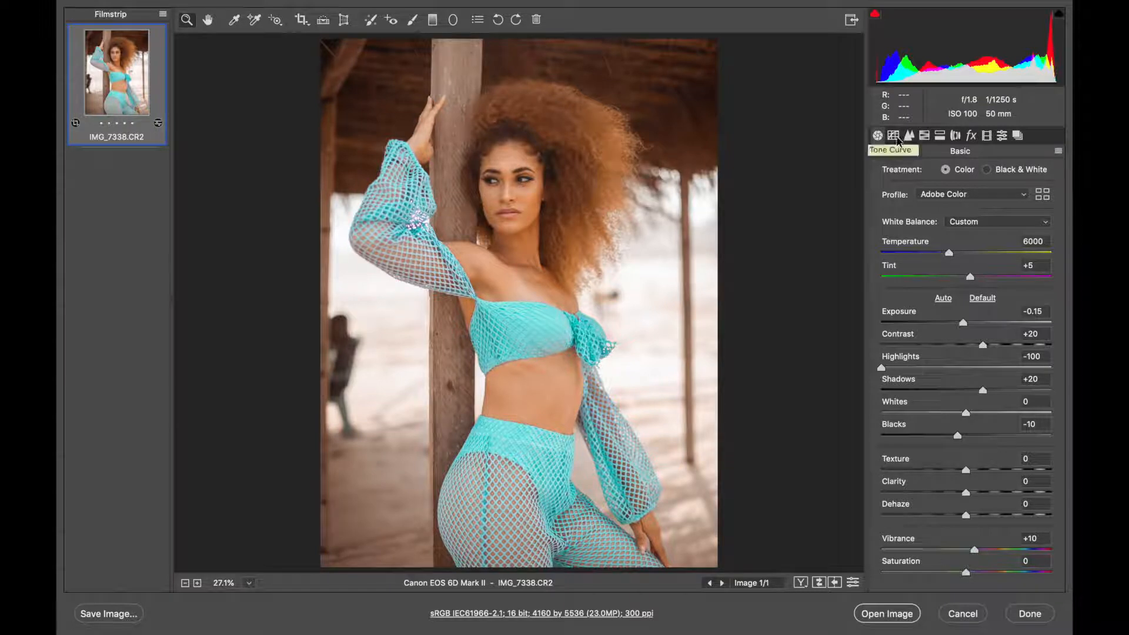
{"action": "left_click", "coordinate": [903, 136]}
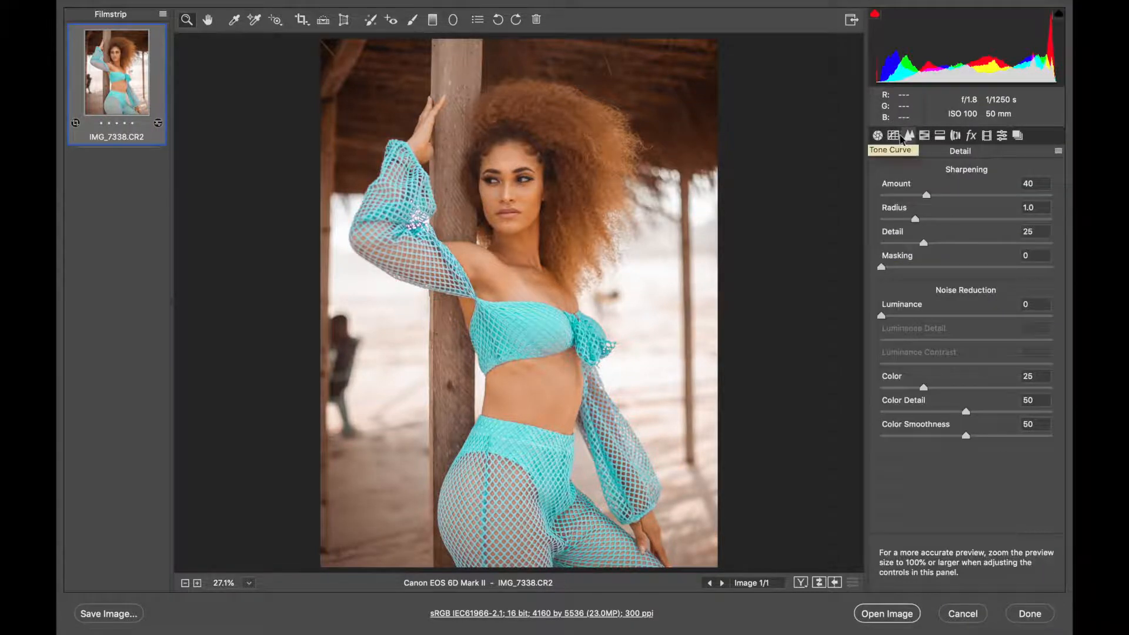
{"action": "left_click", "coordinate": [877, 135]}
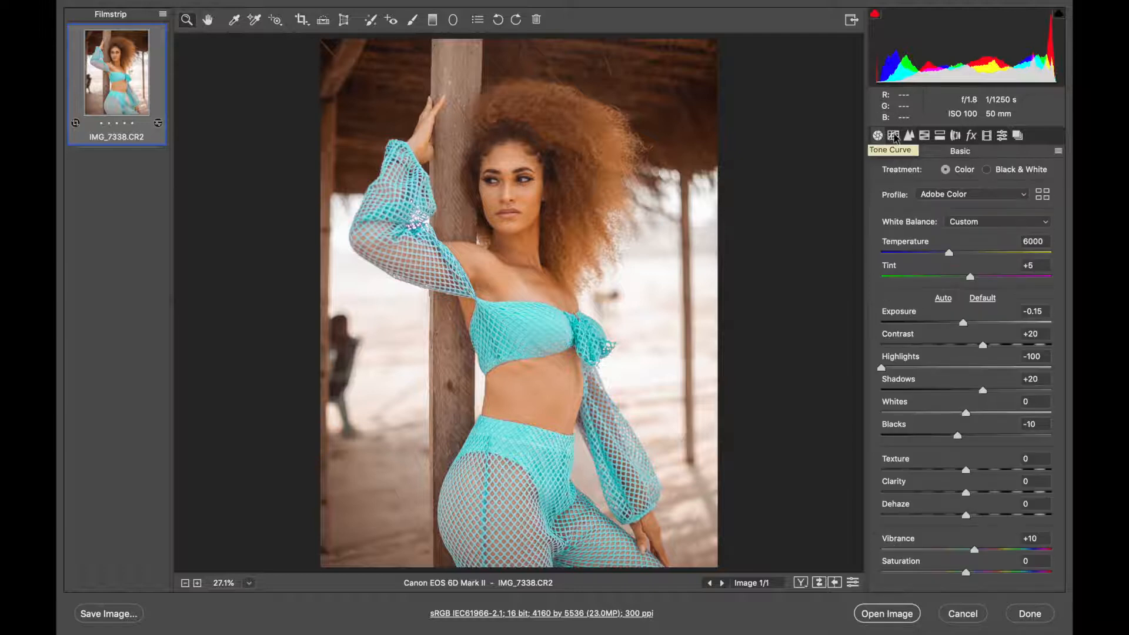
{"action": "left_click", "coordinate": [894, 136]}
{"action": "left_click", "coordinate": [909, 136]}
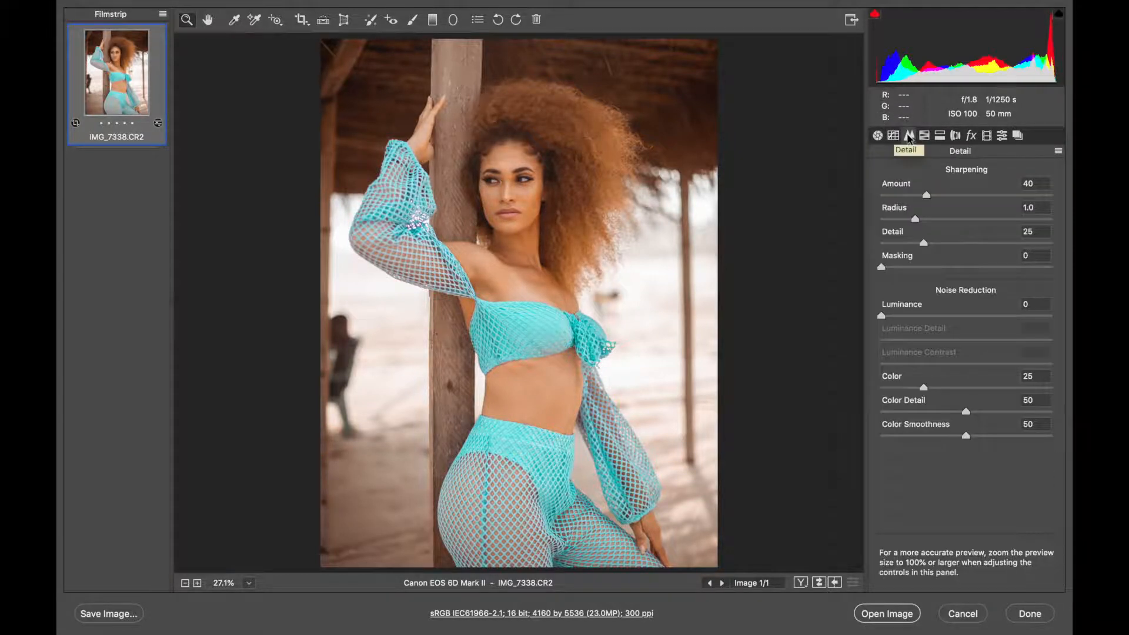
Examine the HSL hue, saturation and luminance adjustments for each colour.
{"action": "left_click", "coordinate": [924, 136]}
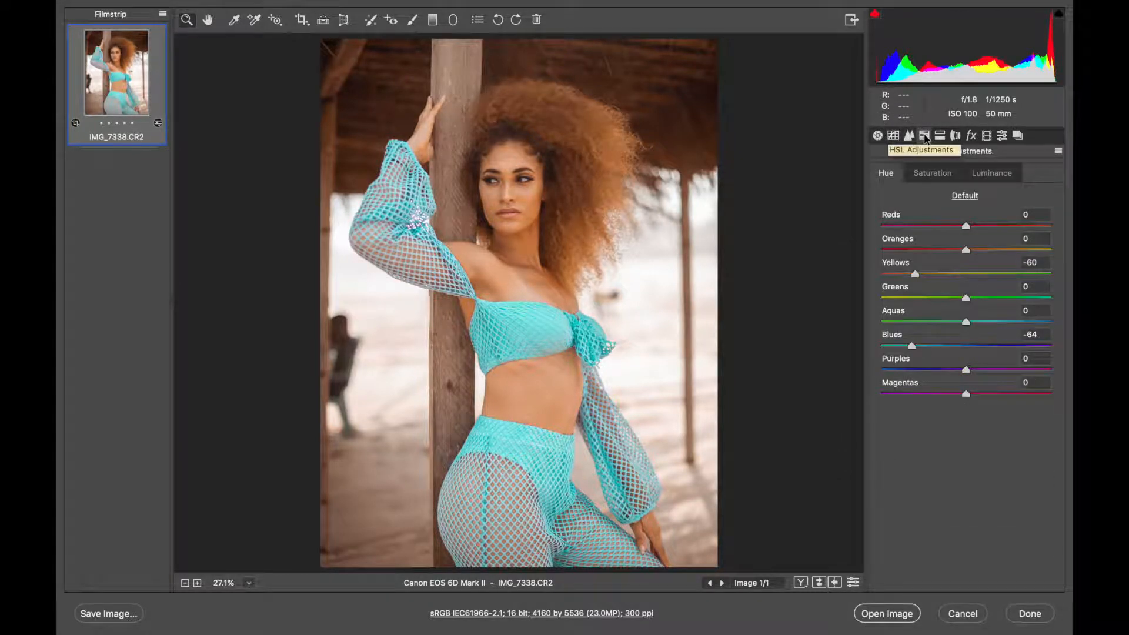
{"action": "left_click", "coordinate": [941, 173]}
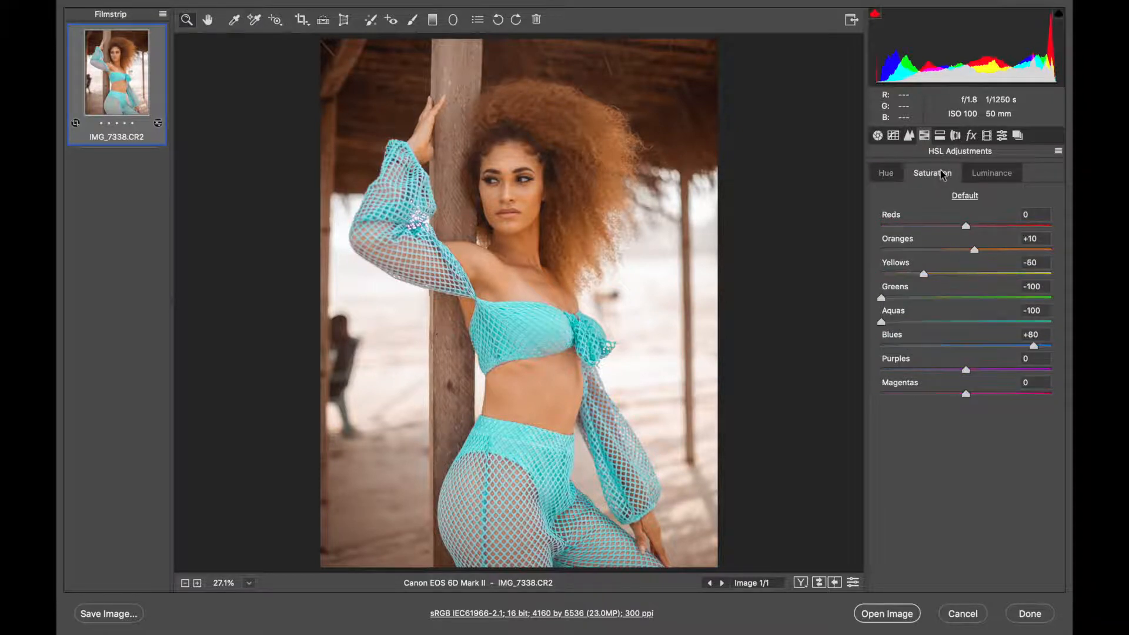
{"action": "left_click", "coordinate": [974, 175]}
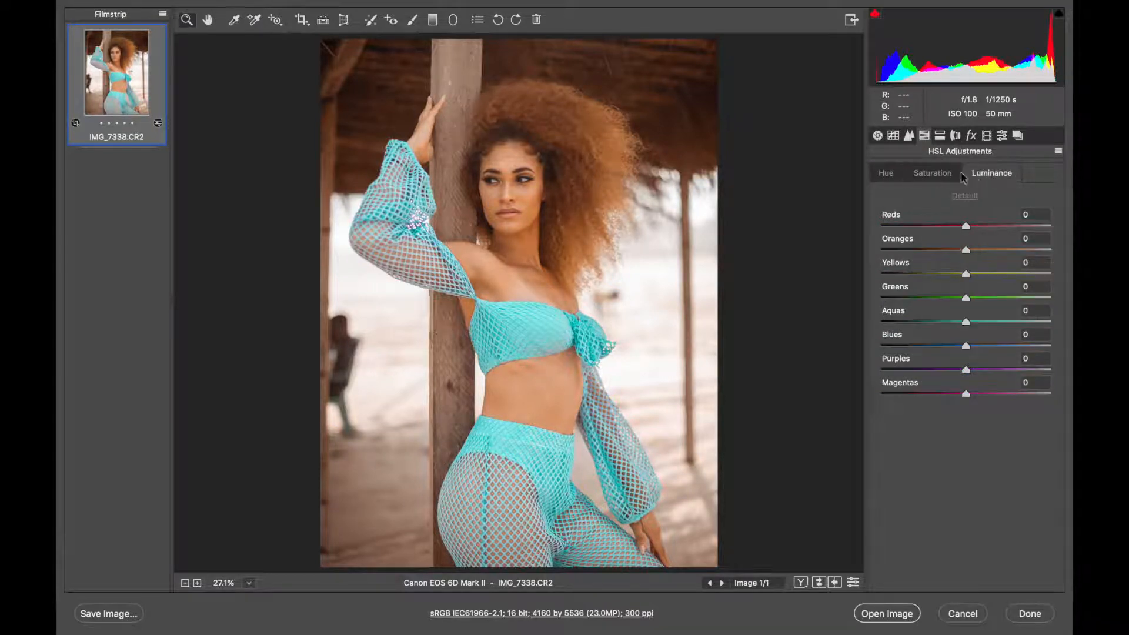
{"action": "left_click", "coordinate": [940, 175]}
{"action": "left_click", "coordinate": [886, 172]}
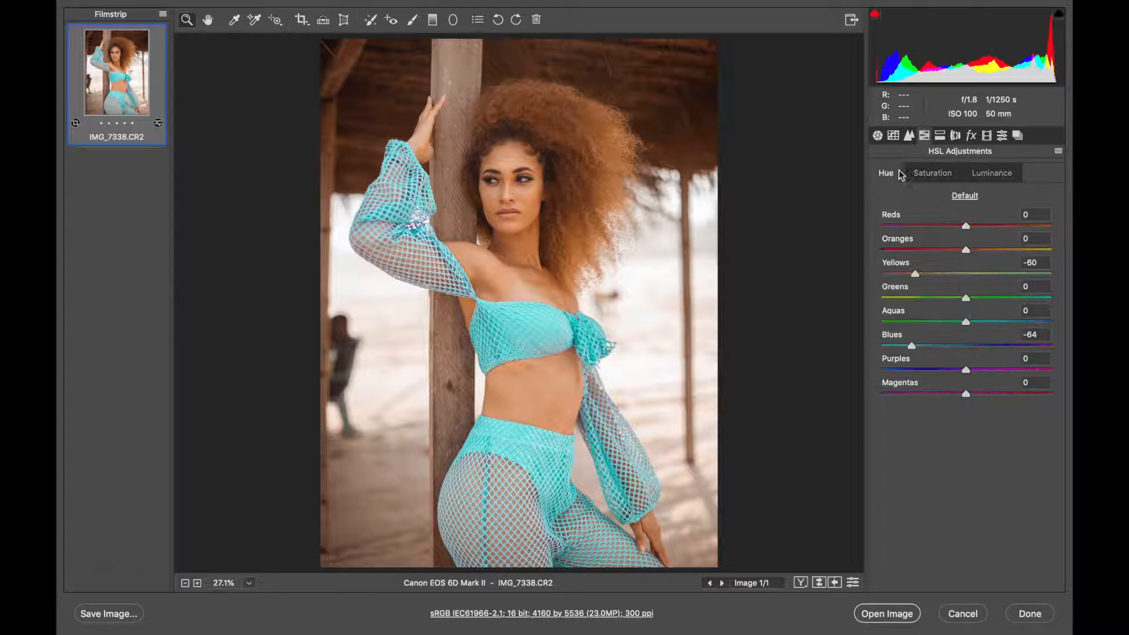
Review the settings from Split Toning through Presets and the Basic values, and close Camera Raw without applying anything.
{"action": "left_click", "coordinate": [940, 139]}
{"action": "left_click", "coordinate": [955, 137]}
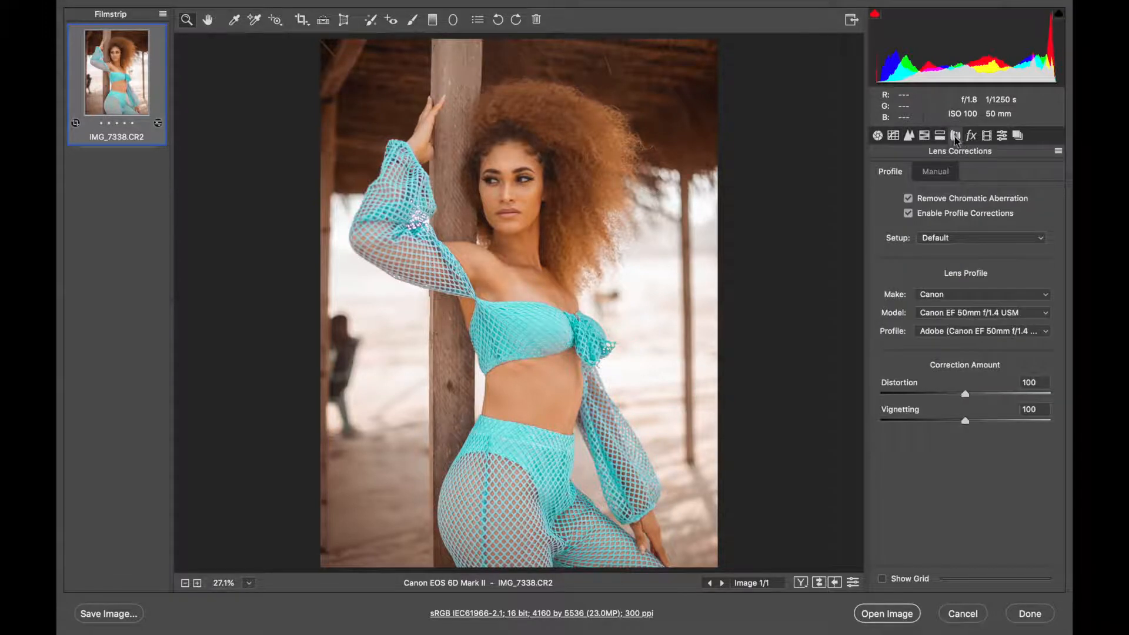
{"action": "left_click", "coordinate": [970, 136]}
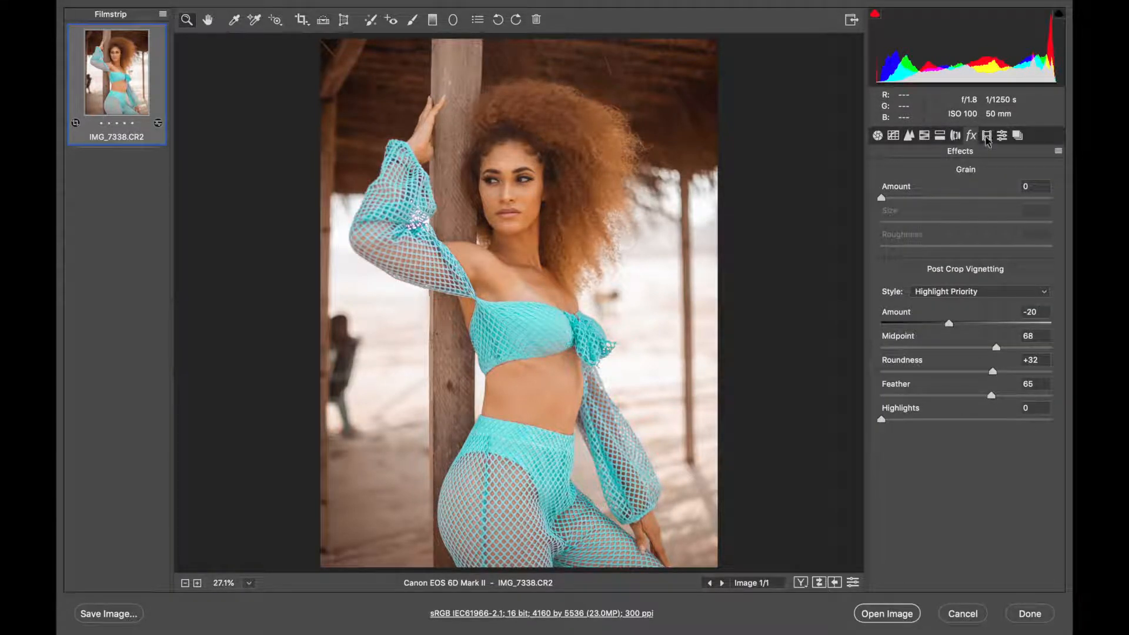
{"action": "left_click", "coordinate": [986, 137]}
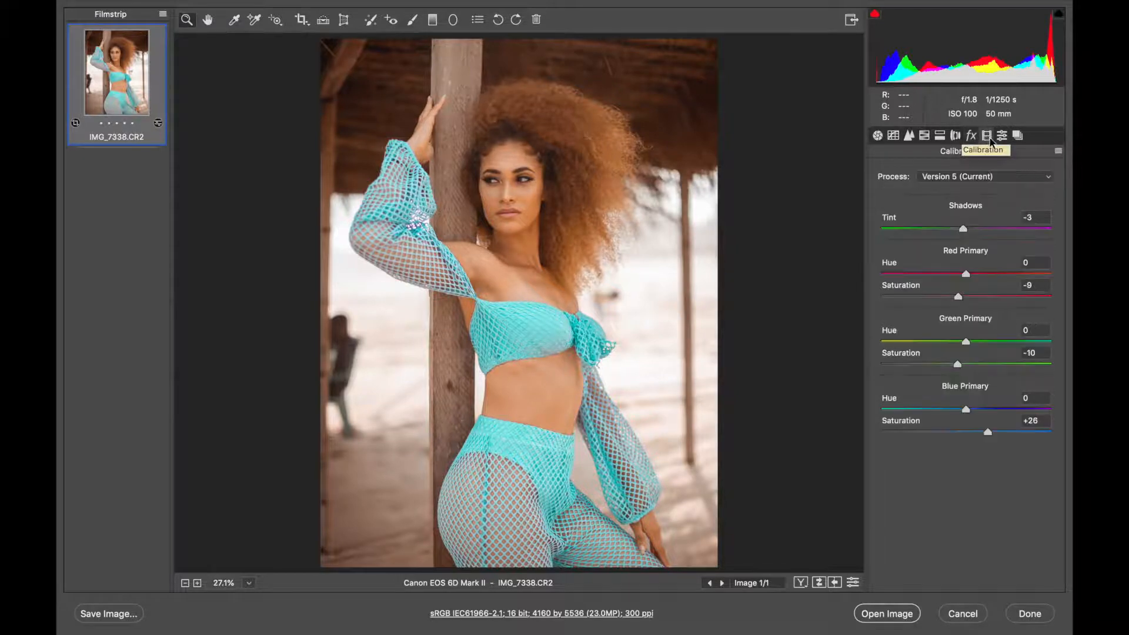
{"action": "left_click", "coordinate": [1003, 137]}
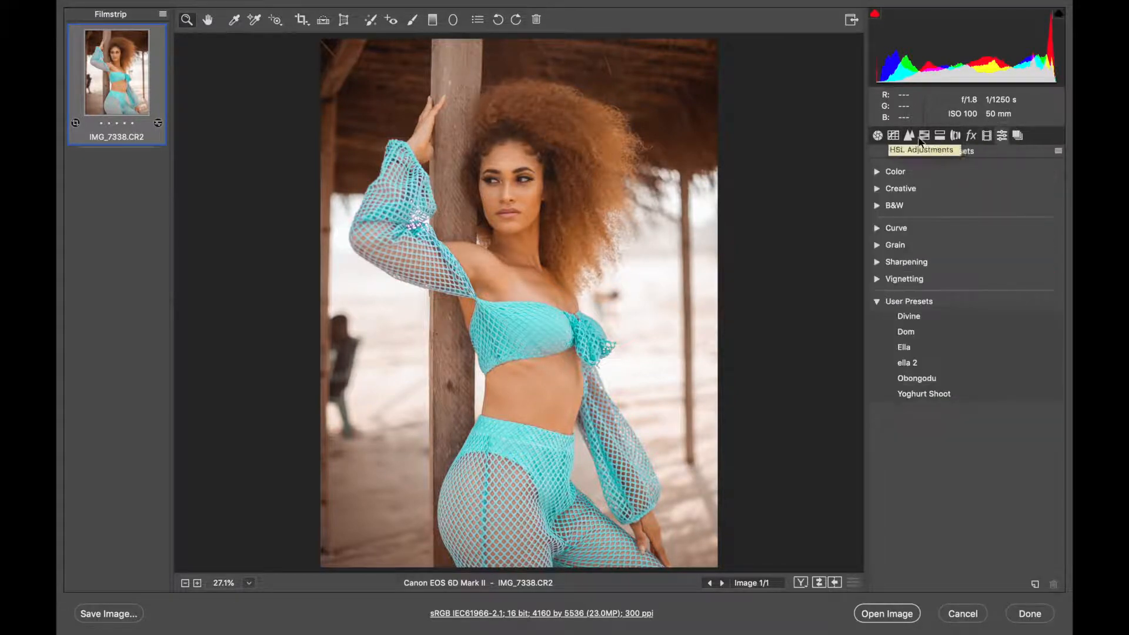
{"action": "left_click", "coordinate": [882, 137]}
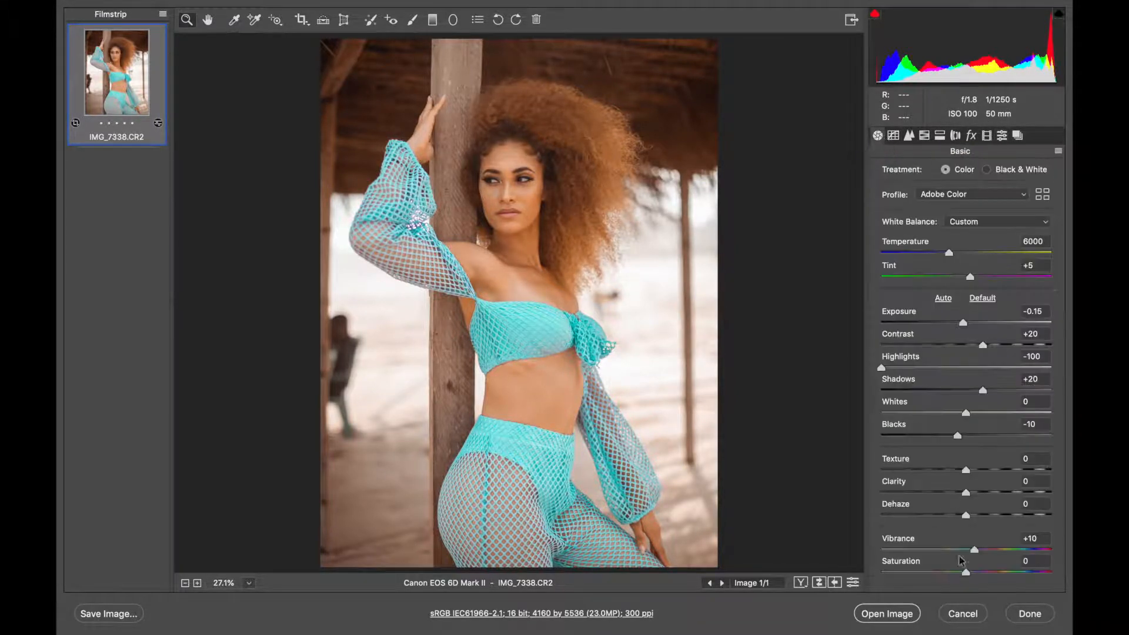
{"action": "left_click", "coordinate": [962, 617]}
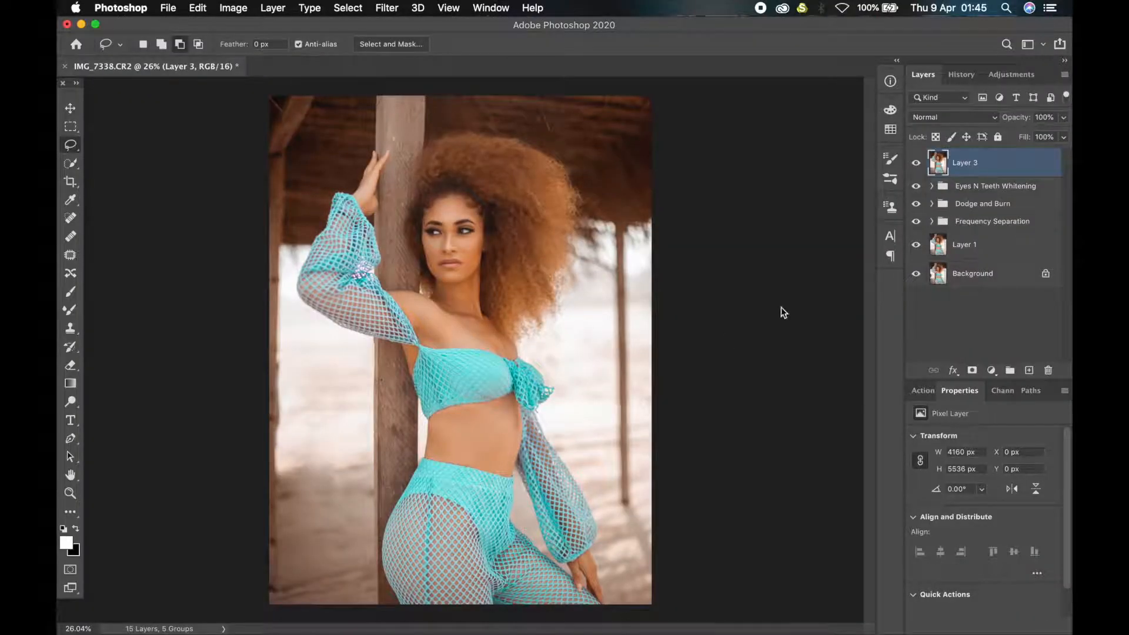
Isolate the Background layer and compare the photo with and without Layer 1.
{"action": "left_click", "coordinate": [915, 275], "text": "alt"}
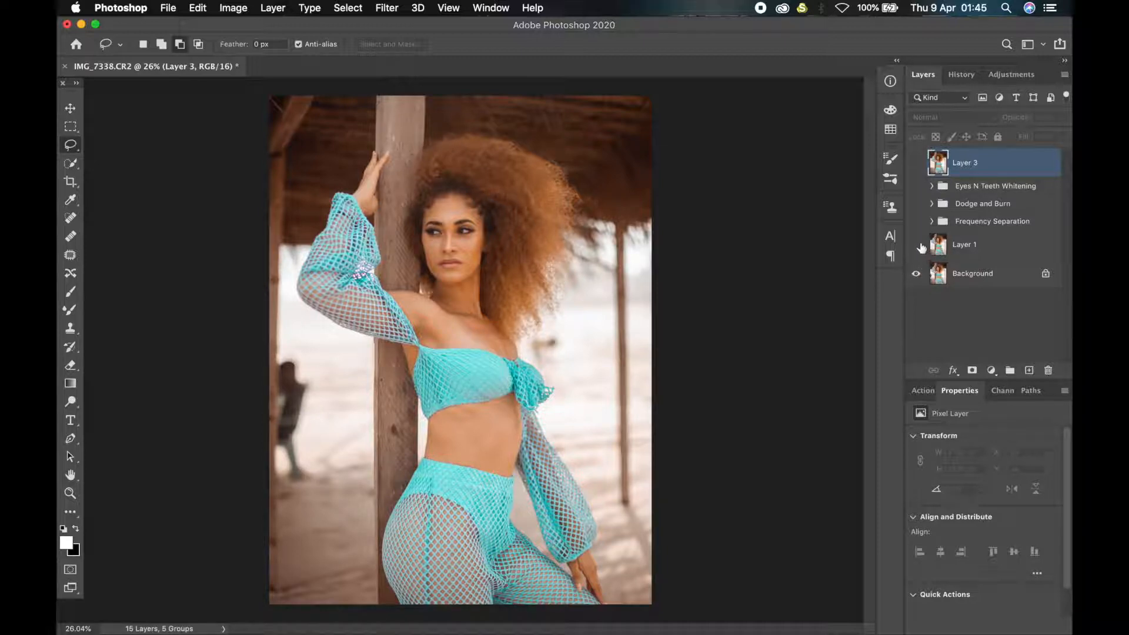
{"action": "left_click", "coordinate": [916, 244]}
{"action": "left_click", "coordinate": [915, 245]}
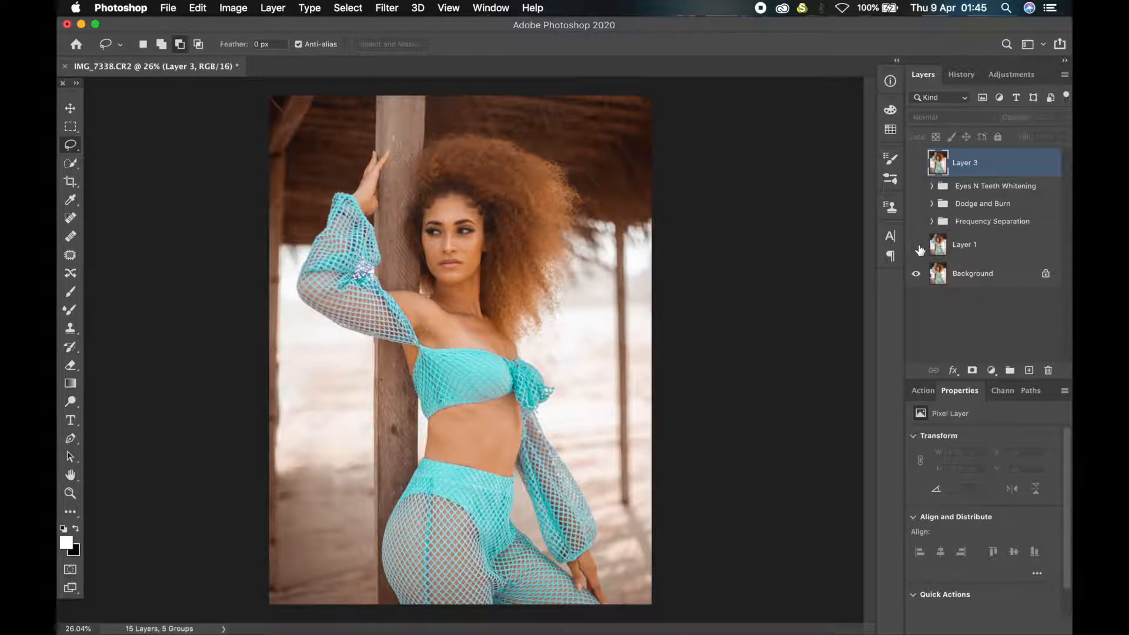
{"action": "left_click", "coordinate": [916, 244]}
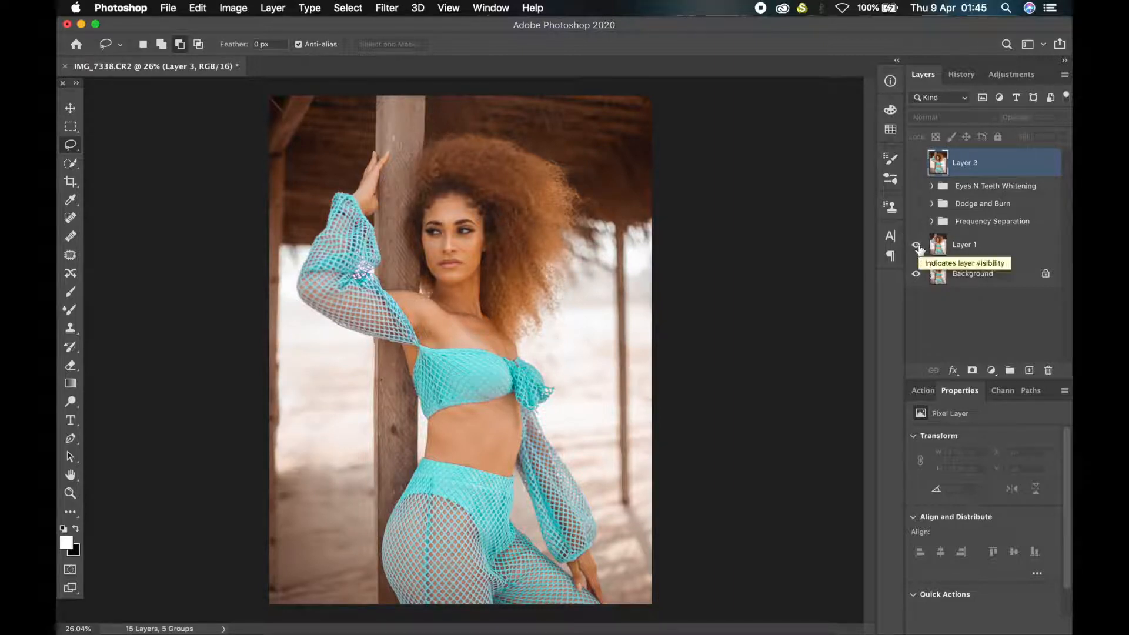
{"action": "left_click", "coordinate": [918, 246]}
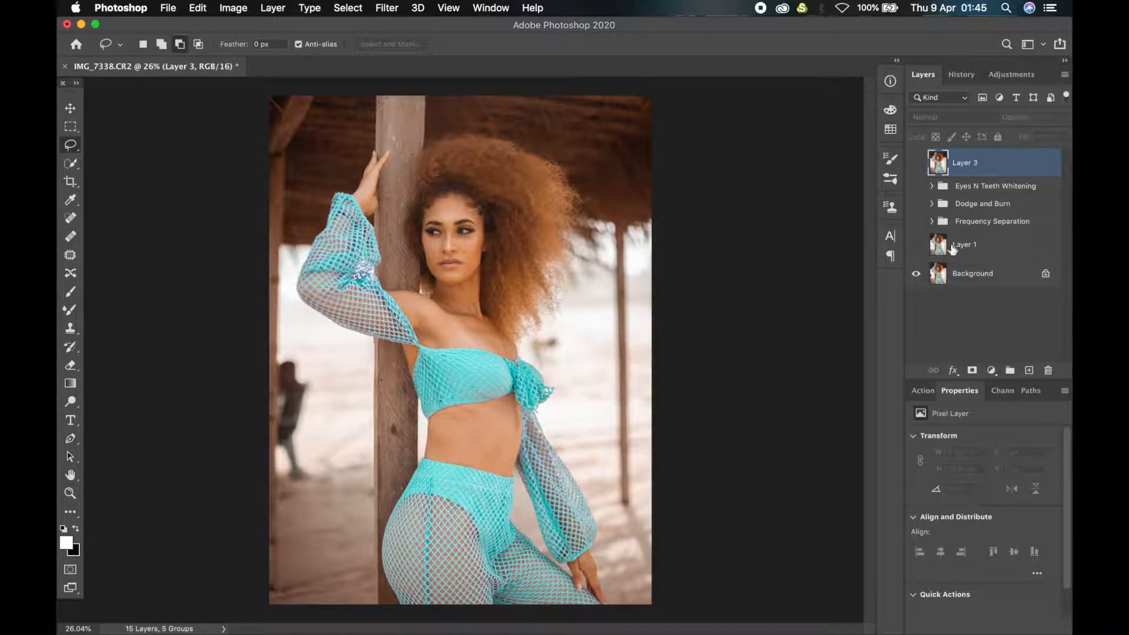
{"action": "left_click", "coordinate": [917, 246]}
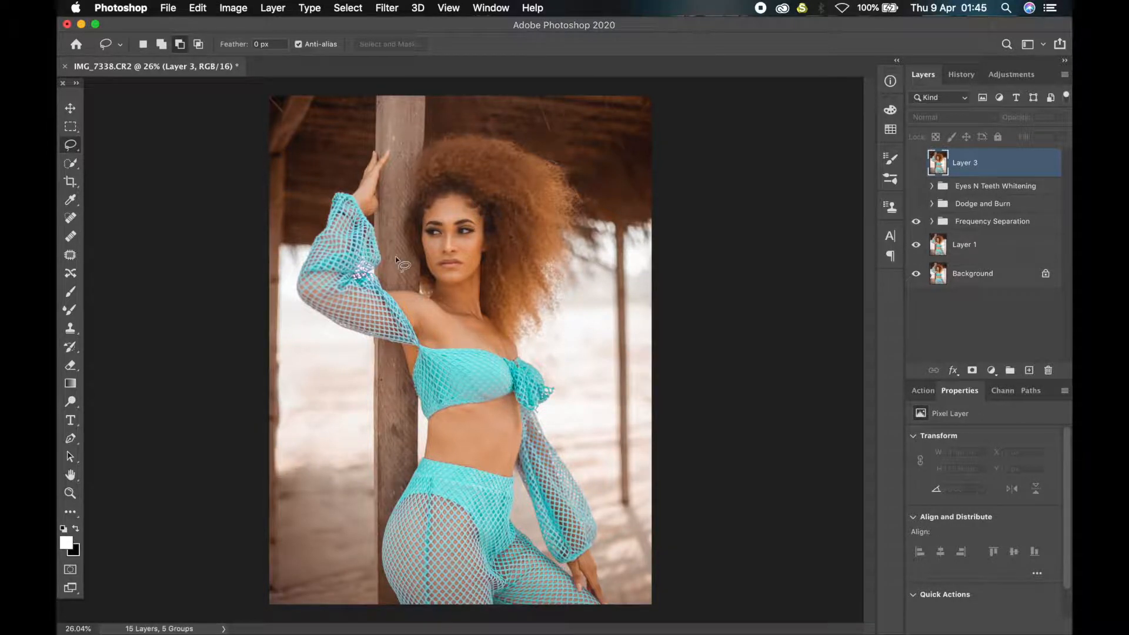
Compare the woman's face up close with and without the Frequency Separation group, leaving the group shown.
{"action": "scroll", "coordinate": [443, 219], "scroll_direction": "up", "scroll_amount": 6}
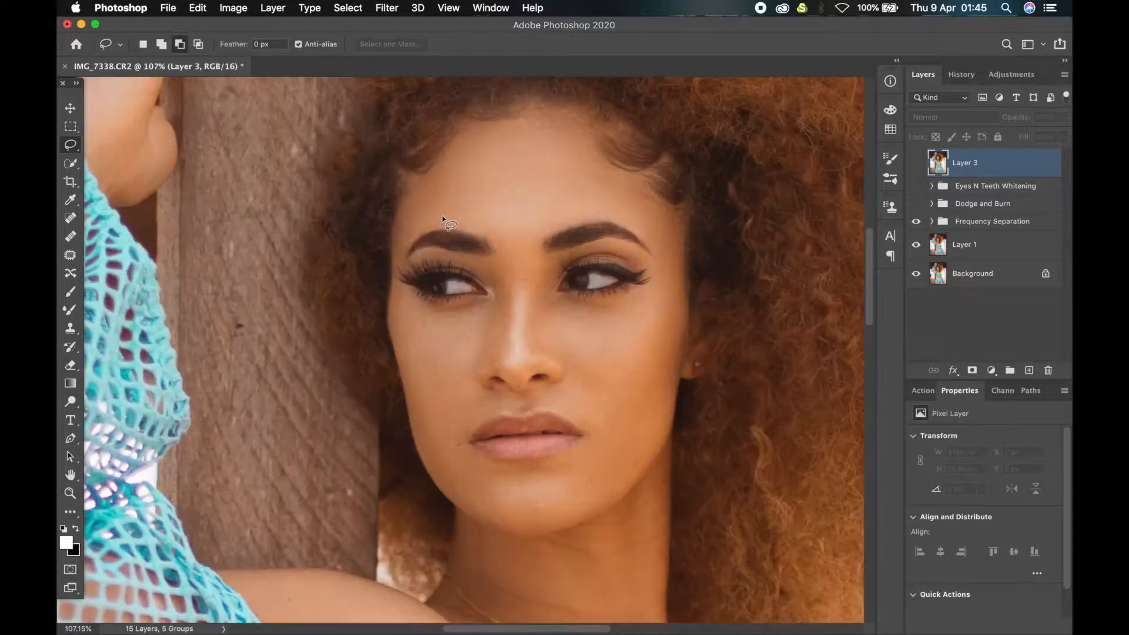
{"action": "scroll", "coordinate": [443, 218], "scroll_direction": "down", "scroll_amount": 2}
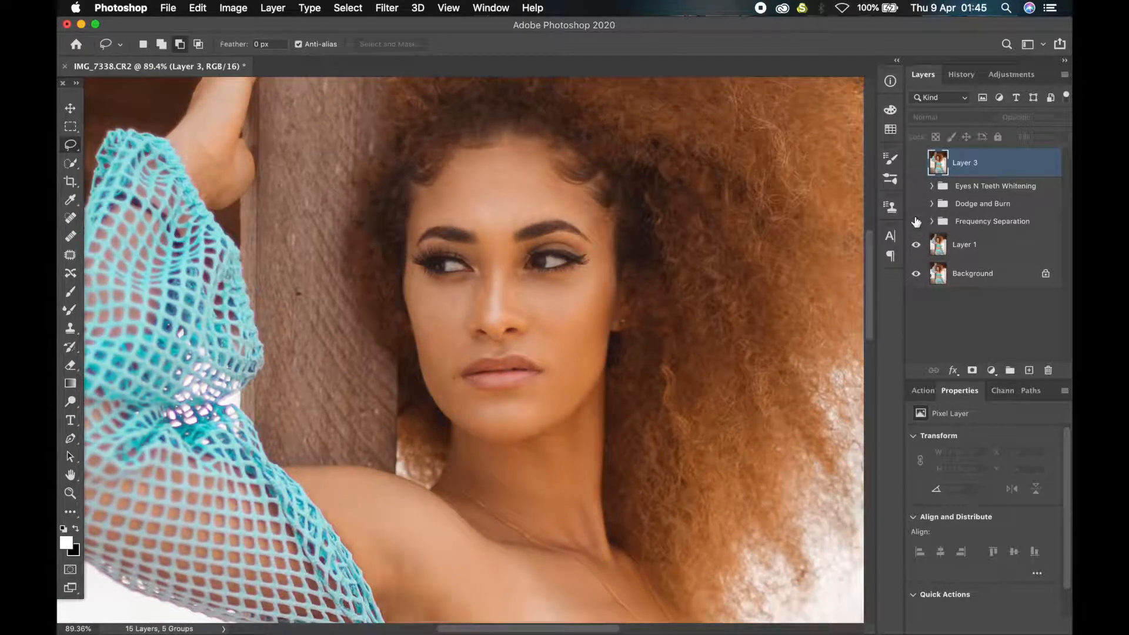
{"action": "left_click", "coordinate": [916, 222]}
{"action": "key", "text": "super+0"}
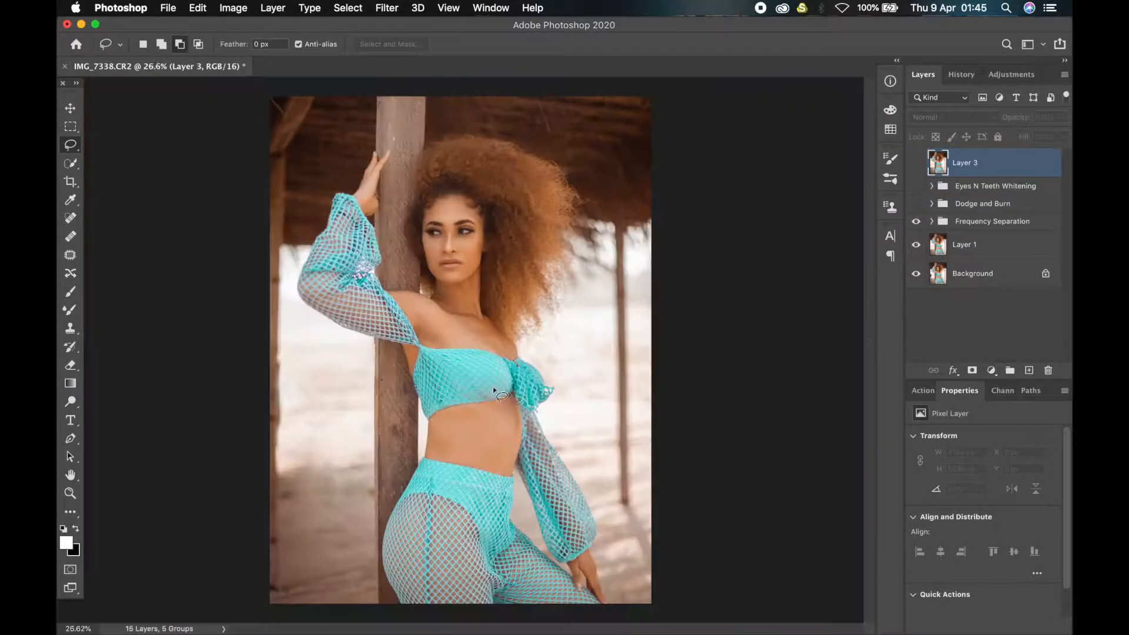
Show the Dodge and Burn group and compare the photo with and without it.
{"action": "left_click", "coordinate": [917, 206]}
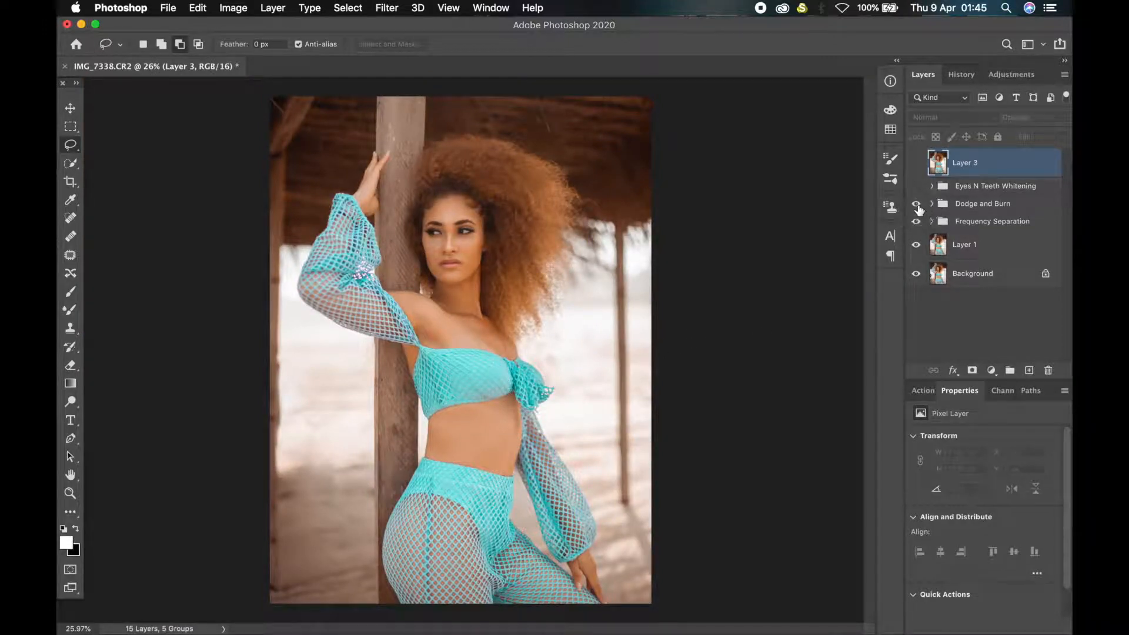
{"action": "left_click", "coordinate": [917, 204]}
{"action": "left_click", "coordinate": [917, 204]}
{"action": "left_click", "coordinate": [917, 205]}
Inspect the contents of the Dodge and Burn group and its Dodge and Burn Global subgroup, and collapse them.
{"action": "left_click", "coordinate": [934, 205]}
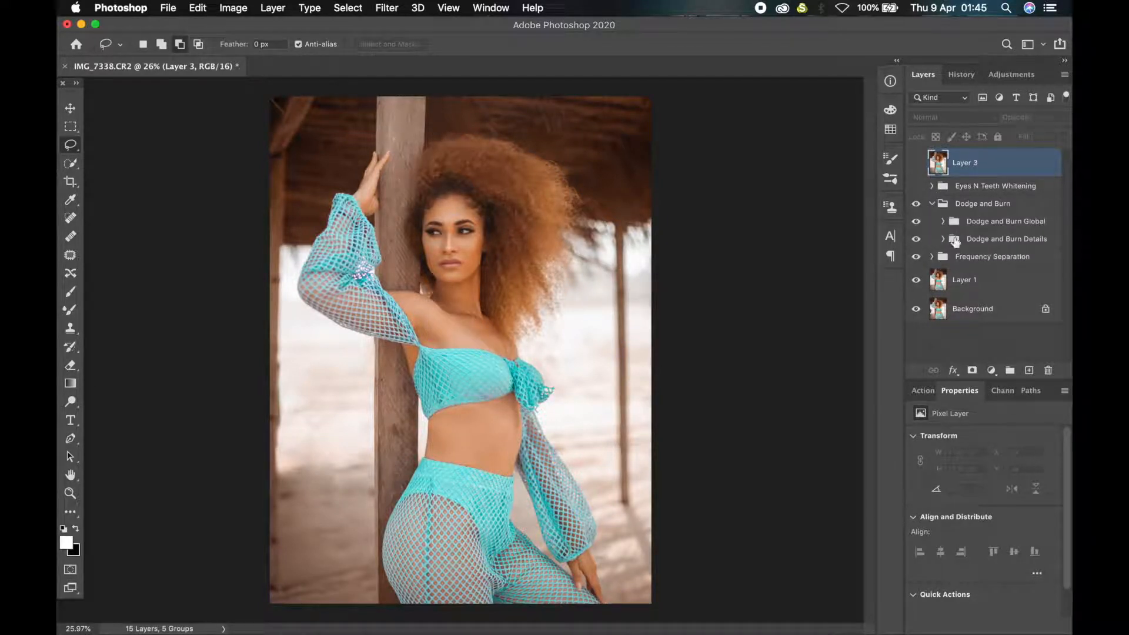
{"action": "left_click", "coordinate": [943, 222]}
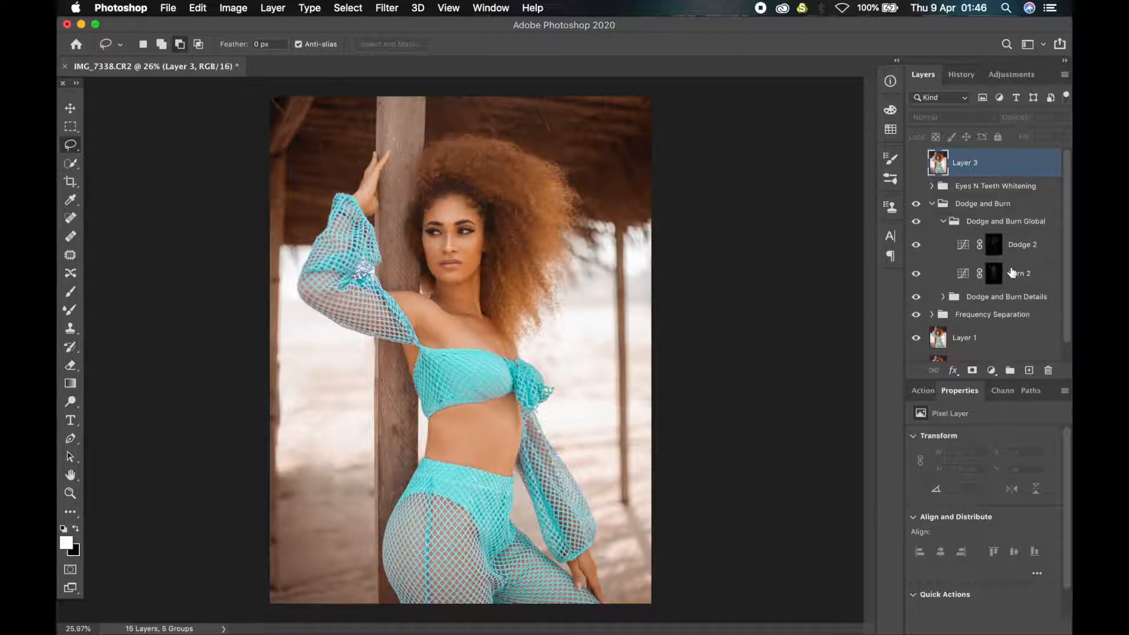
{"action": "left_click", "coordinate": [943, 222]}
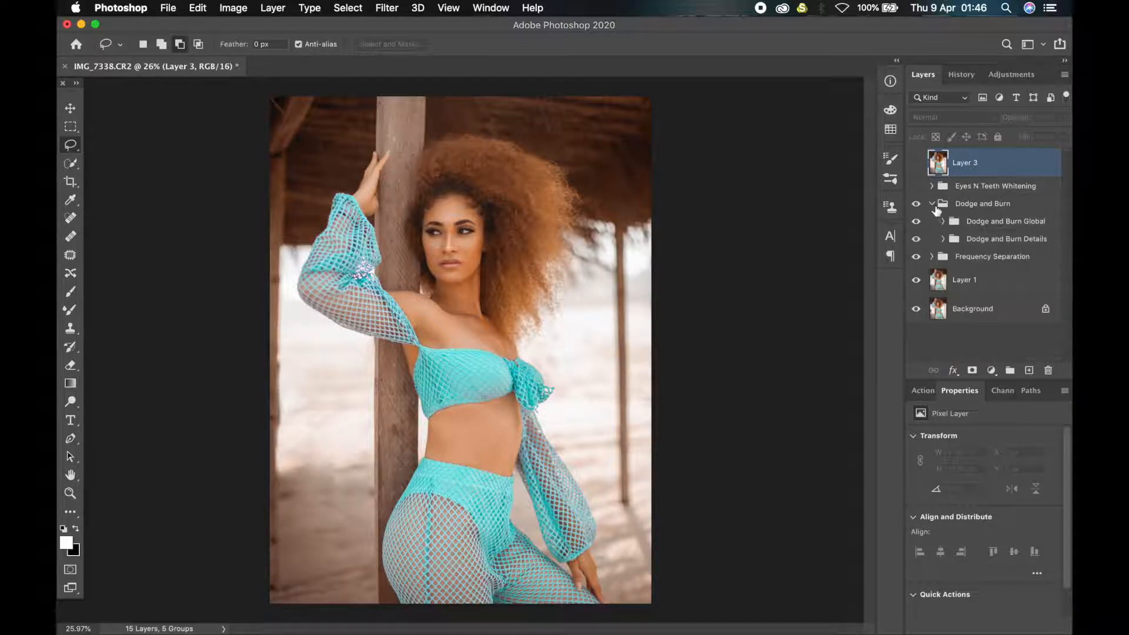
{"action": "left_click", "coordinate": [931, 204]}
Compare the portrait with and without the Eyes N Teeth Whitening group, leaving the group shown.
{"action": "scroll", "coordinate": [418, 259], "scroll_direction": "up", "scroll_amount": 3}
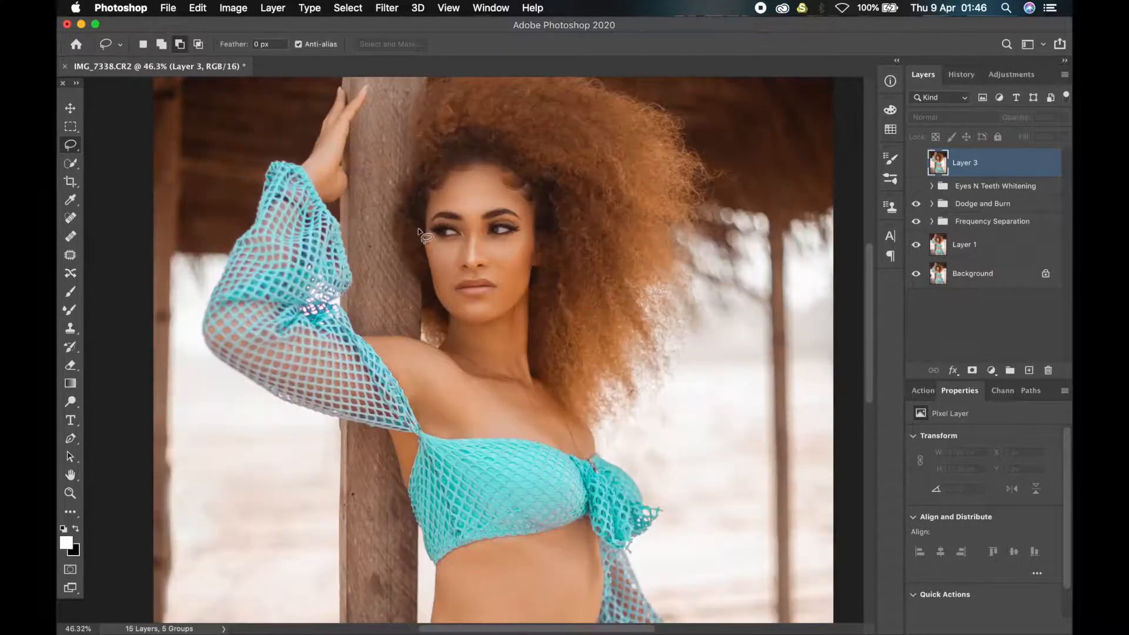
{"action": "left_click", "coordinate": [916, 187]}
{"action": "left_click", "coordinate": [916, 187]}
{"action": "key", "text": "super+0"}
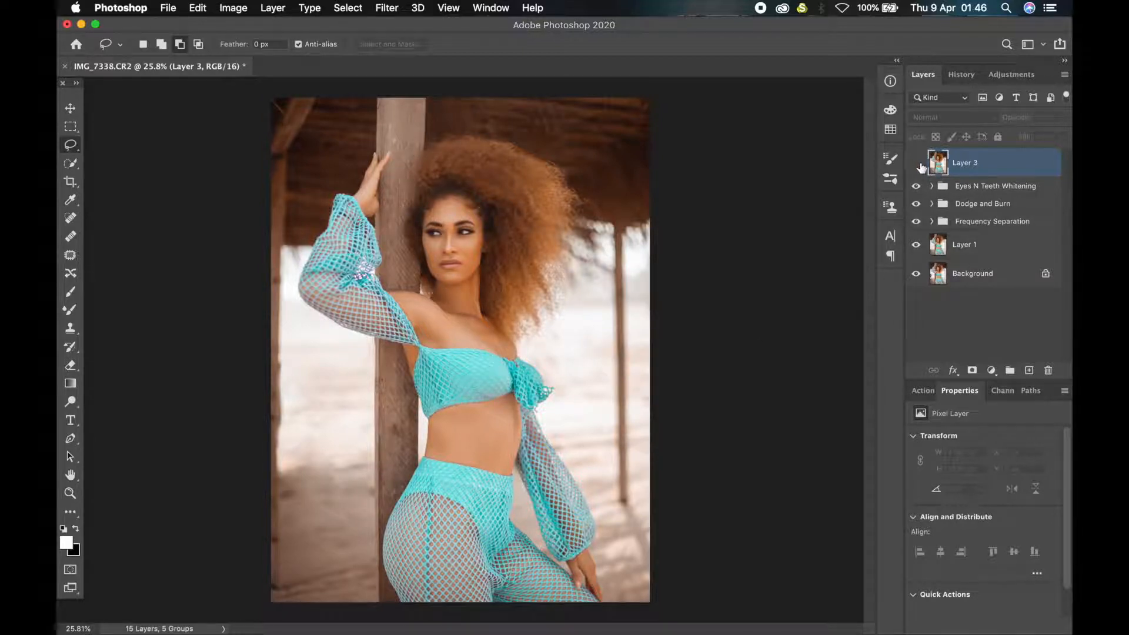
Compare the portrait with and without Layer 3, leaving the layer shown.
{"action": "left_click", "coordinate": [920, 167]}
{"action": "left_click", "coordinate": [920, 165]}
{"action": "left_click", "coordinate": [919, 165]}
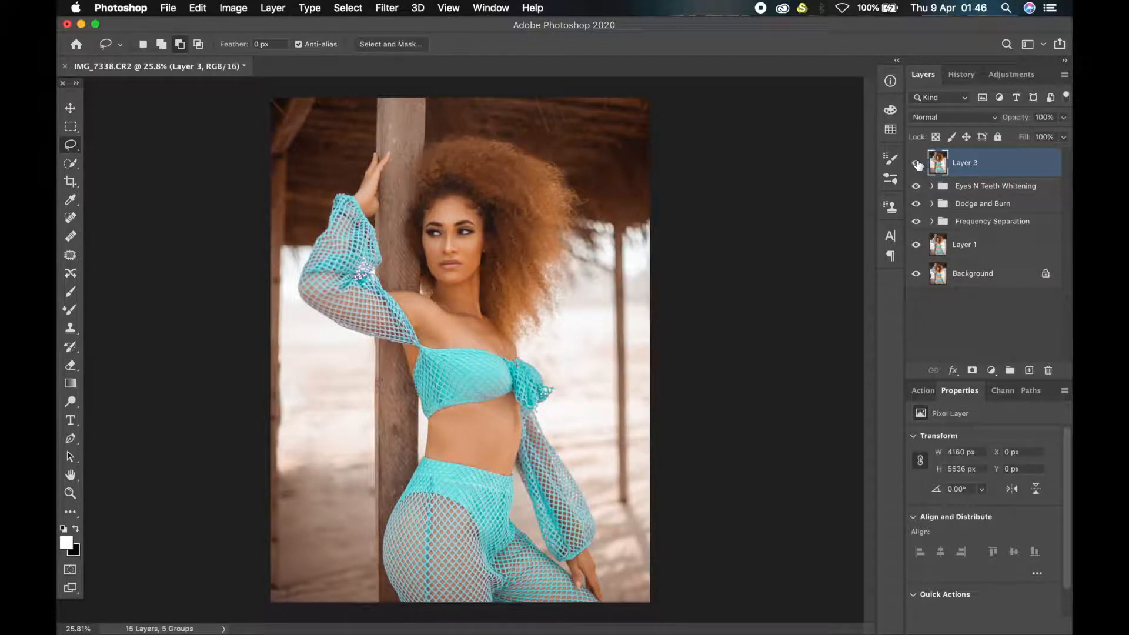
{"action": "left_click", "coordinate": [918, 166]}
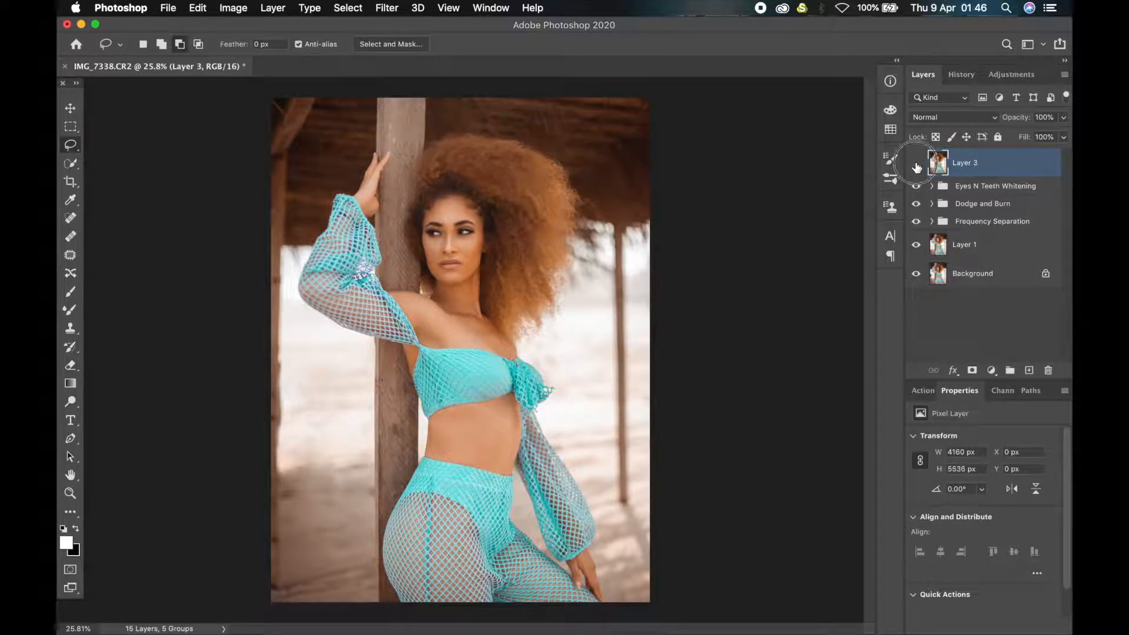
{"action": "left_click", "coordinate": [918, 166]}
{"action": "left_click", "coordinate": [917, 168]}
Run the Skin Toning action to add its adjustment group, look through its layers, and collapse the Color Balance and Skin Toning groups.
{"action": "left_click", "coordinate": [923, 393]}
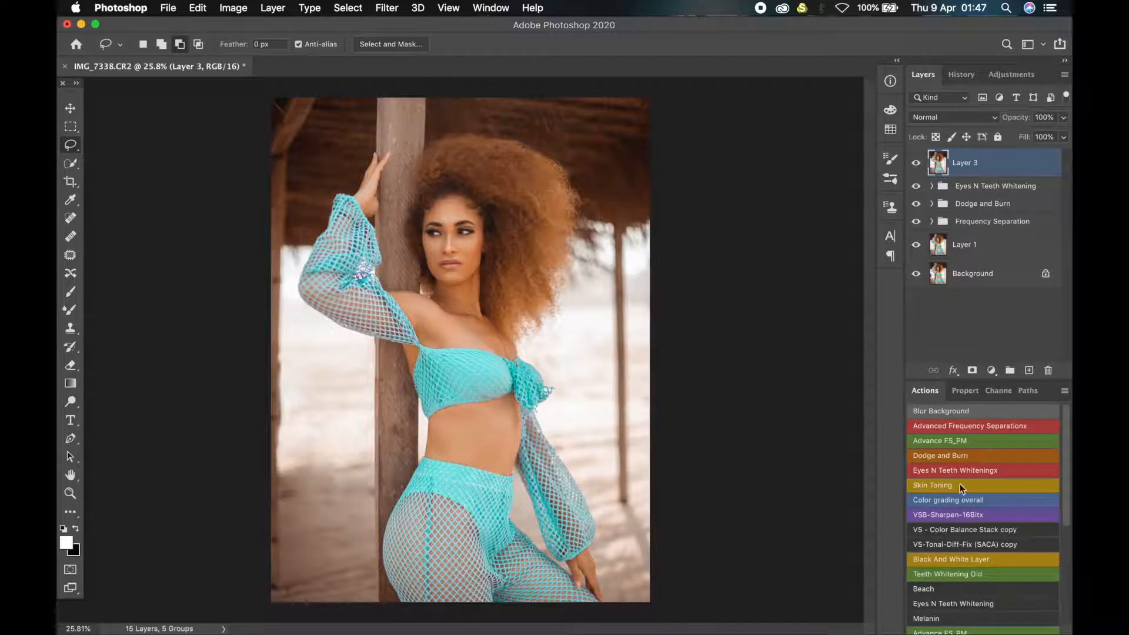
{"action": "left_click_drag", "start_coordinate": [960, 488], "coordinate": [939, 221]}
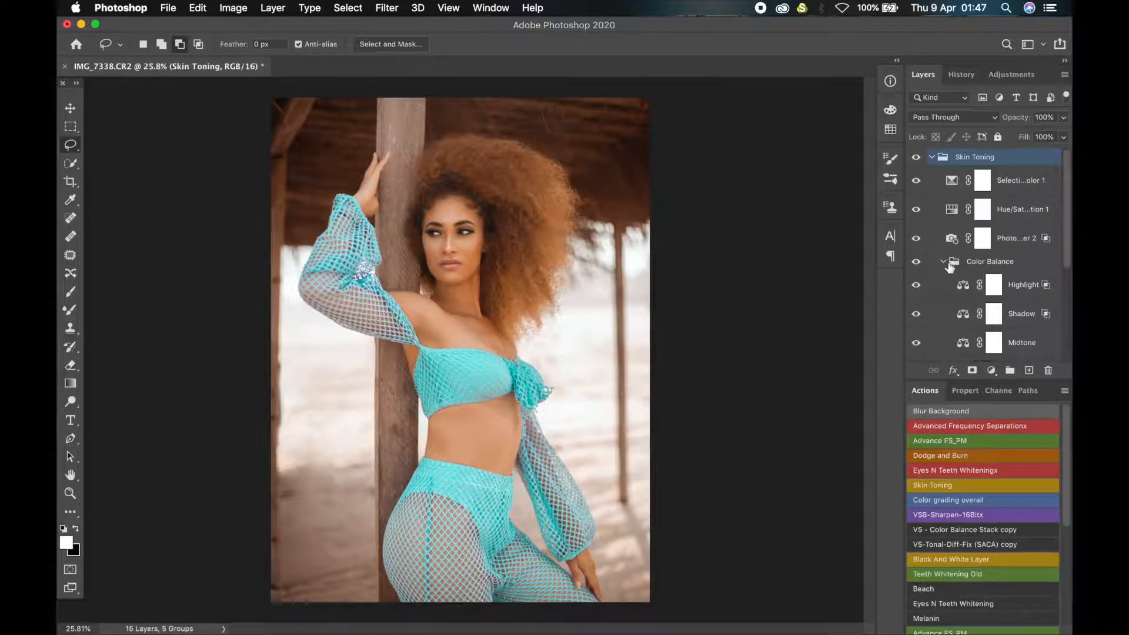
{"action": "scroll", "coordinate": [970, 279], "scroll_direction": "down", "scroll_amount": 2}
{"action": "scroll", "coordinate": [967, 276], "scroll_direction": "up", "scroll_amount": 2}
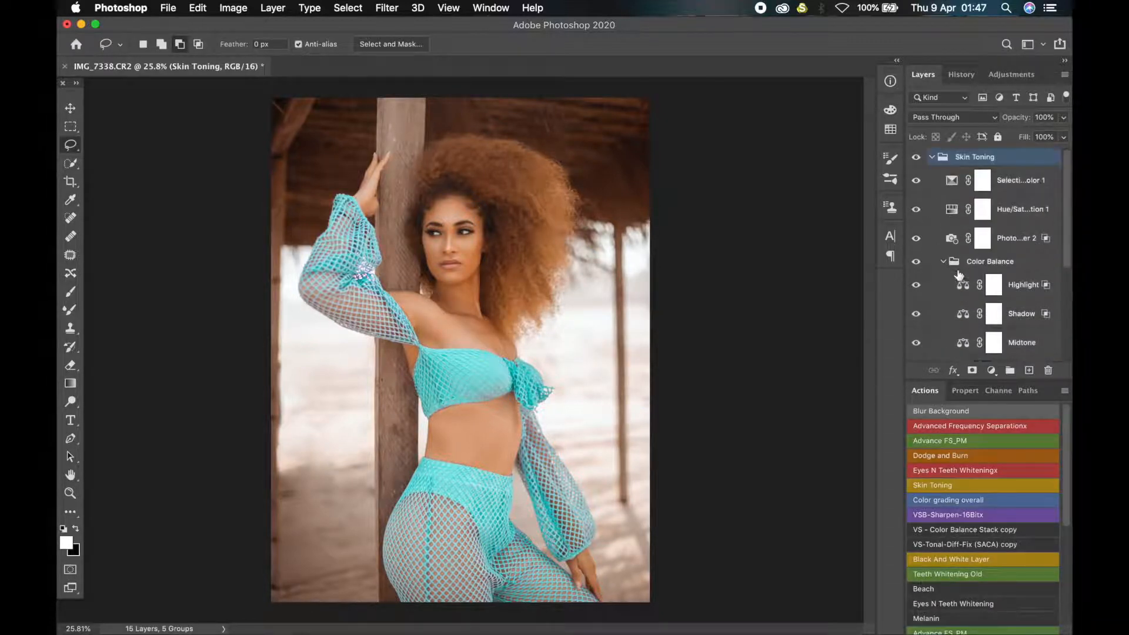
{"action": "left_click", "coordinate": [945, 266]}
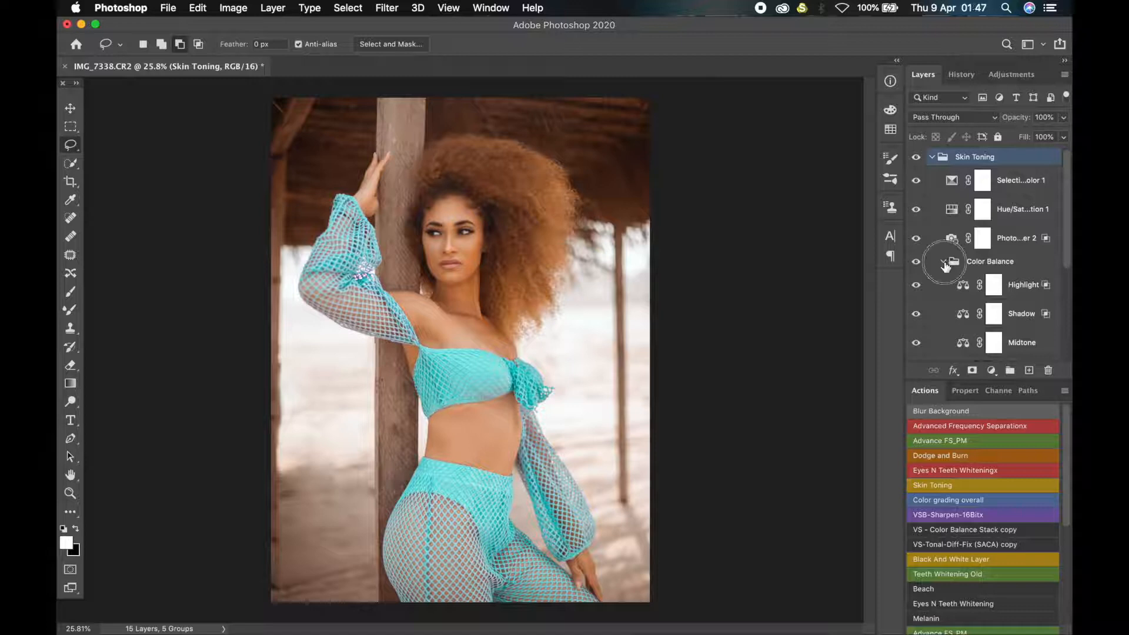
{"action": "left_click", "coordinate": [933, 157]}
Load the Whole Body channel as a new selection and use it to mask the Skin Toning group.
{"action": "left_click", "coordinate": [347, 7]}
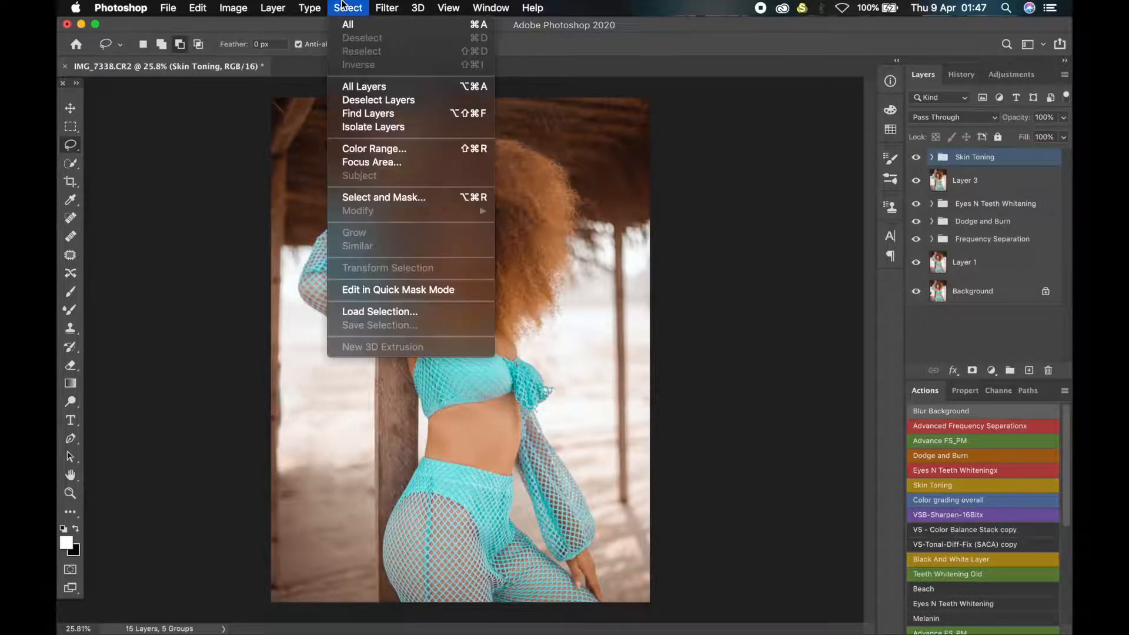
{"action": "left_click", "coordinate": [392, 311]}
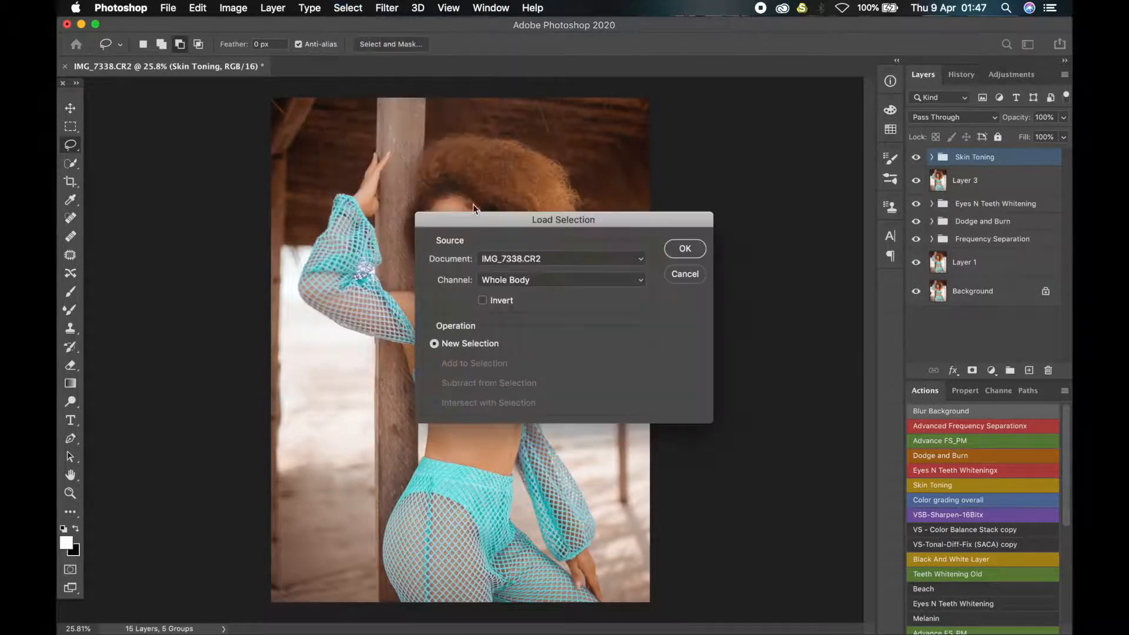
{"action": "left_click_drag", "start_coordinate": [476, 219], "coordinate": [652, 145]}
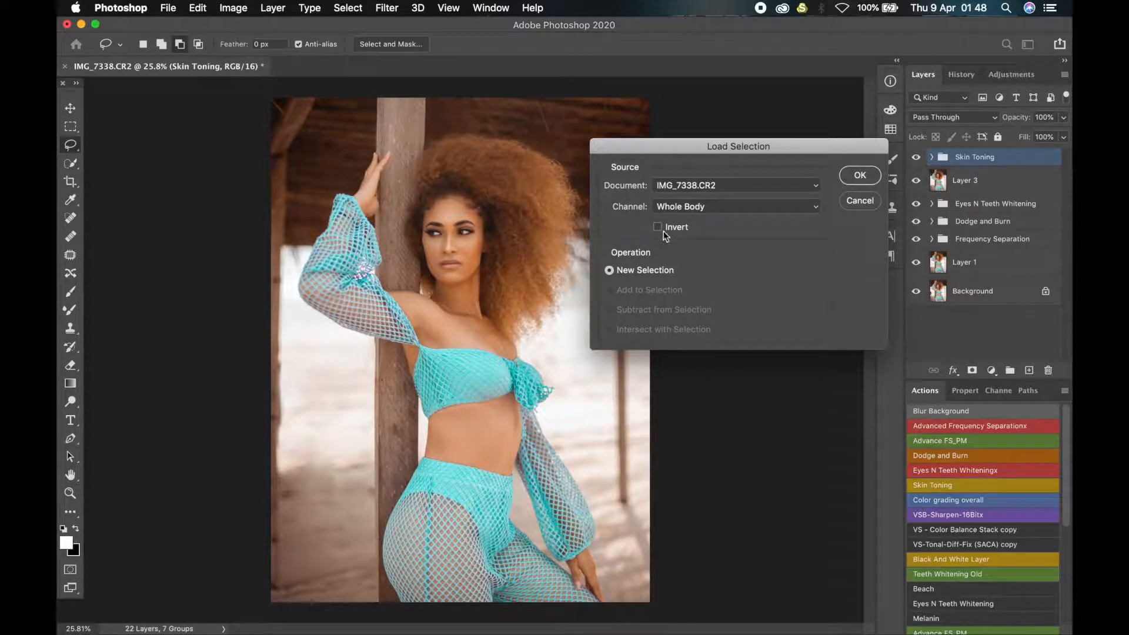
{"action": "left_click", "coordinate": [858, 174]}
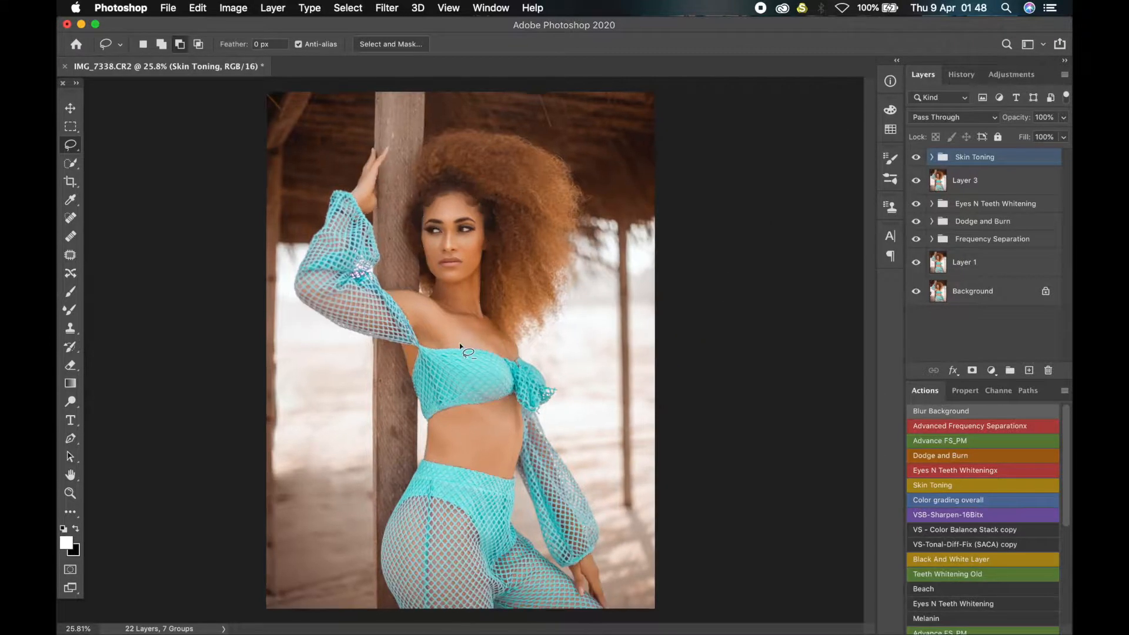
{"action": "scroll", "coordinate": [459, 361], "scroll_direction": "up", "scroll_amount": 2}
{"action": "scroll", "coordinate": [477, 227], "scroll_direction": "up", "scroll_amount": 3}
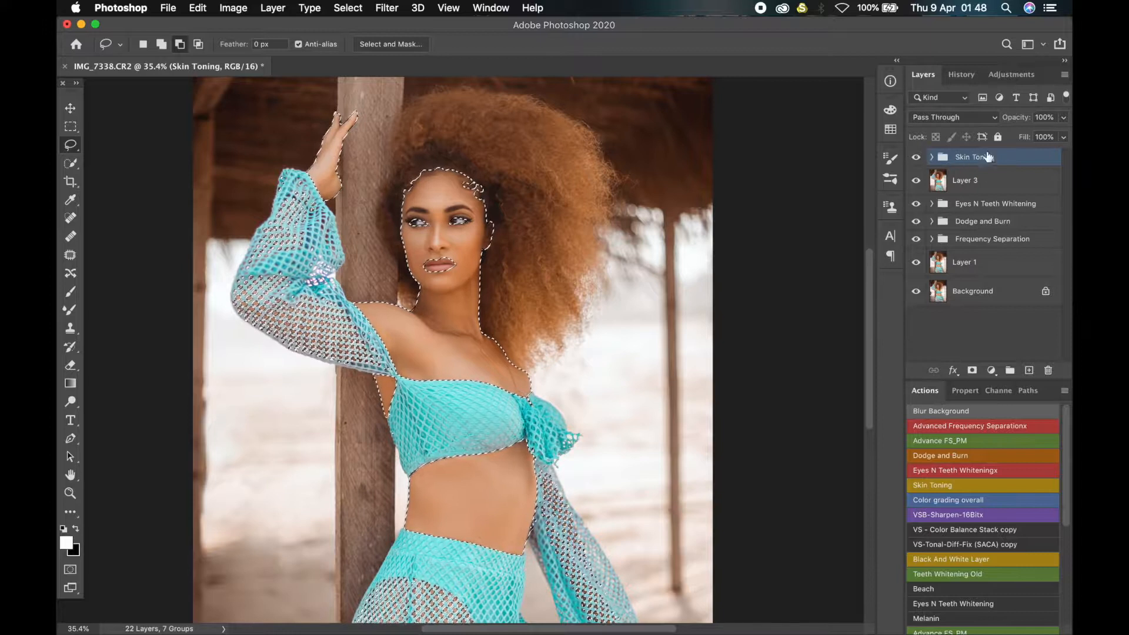
{"action": "left_click", "coordinate": [971, 369]}
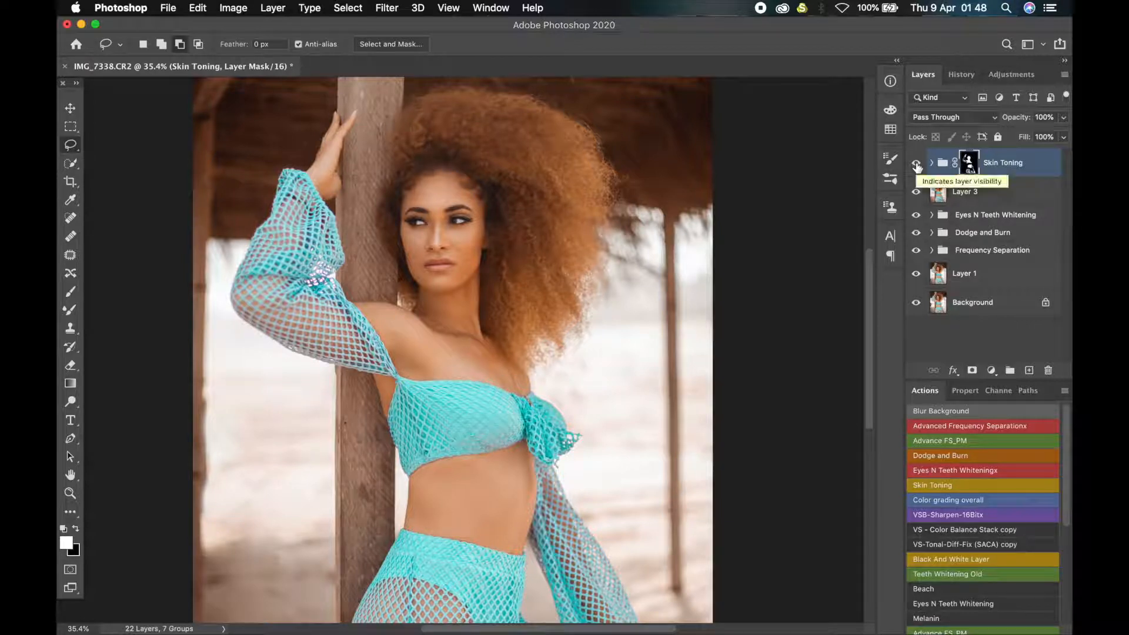
In the Skin Toning group, set the Levels 2 input black point to 2 and white point to 250.
{"action": "left_click", "coordinate": [931, 163]}
{"action": "scroll", "coordinate": [939, 226], "scroll_direction": "down", "scroll_amount": 5}
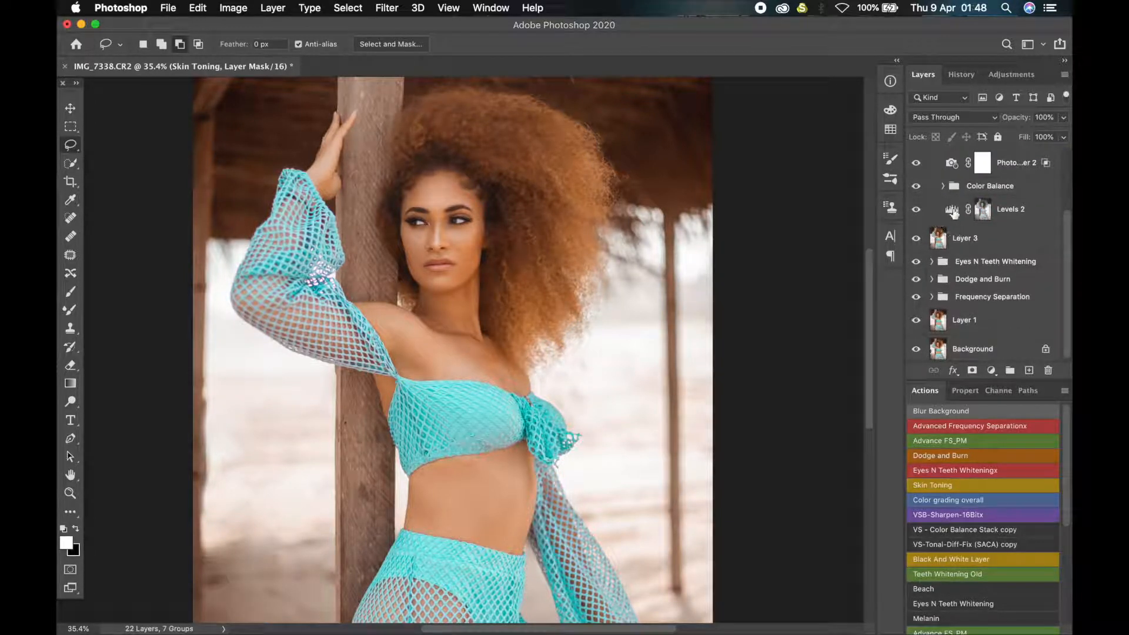
{"action": "scroll", "coordinate": [758, 280], "scroll_direction": "down", "scroll_amount": 3}
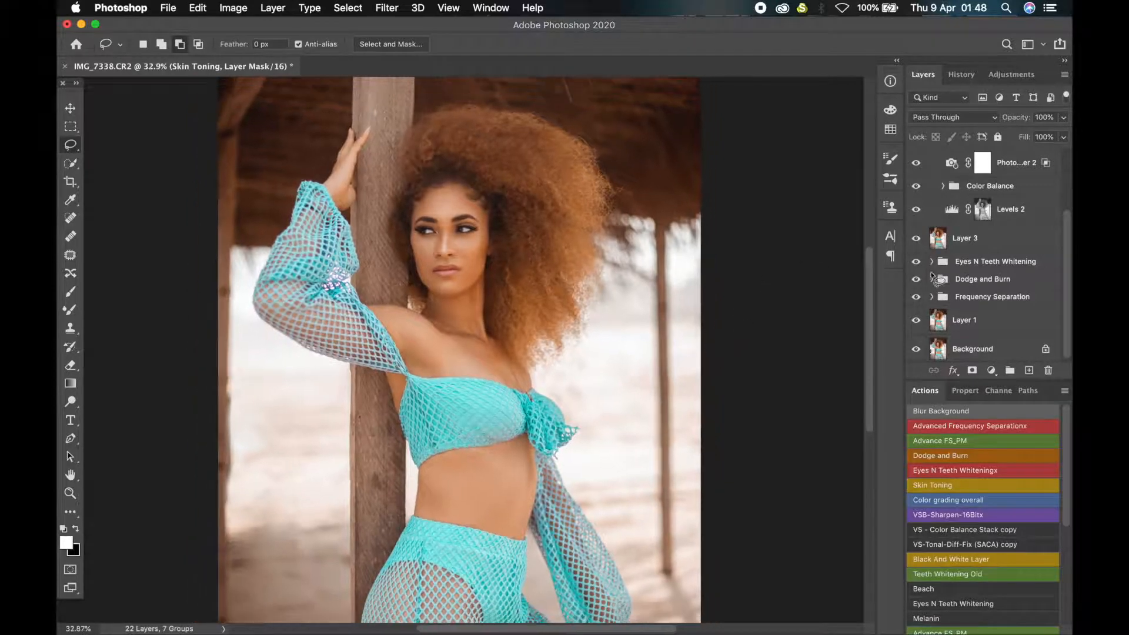
{"action": "scroll", "coordinate": [930, 274], "scroll_direction": "up", "scroll_amount": 1}
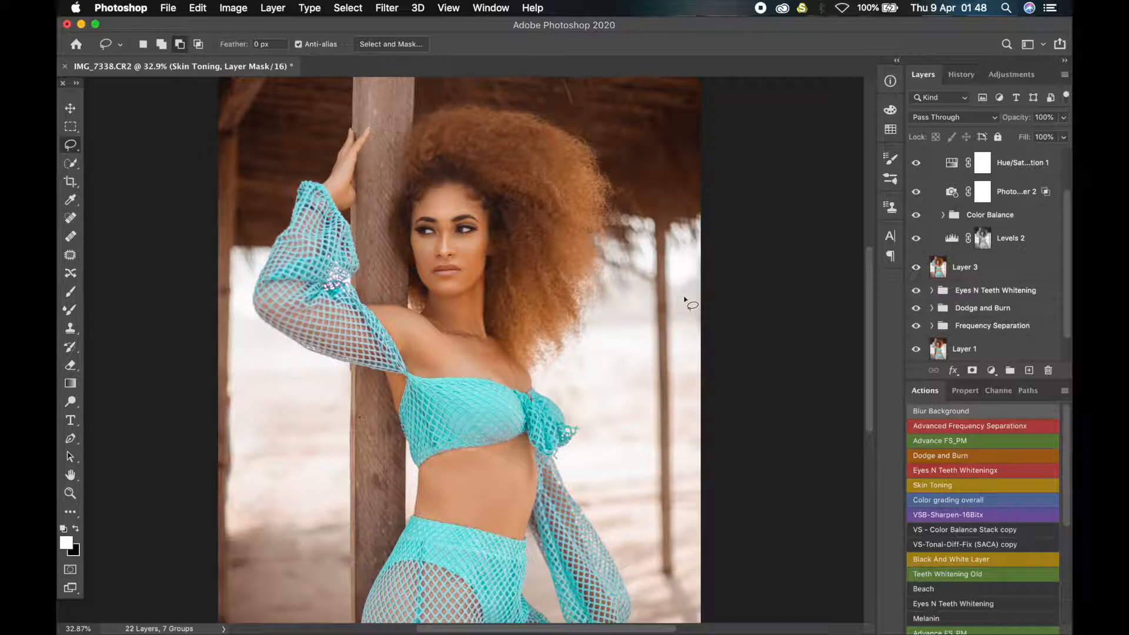
{"action": "left_click", "coordinate": [951, 238]}
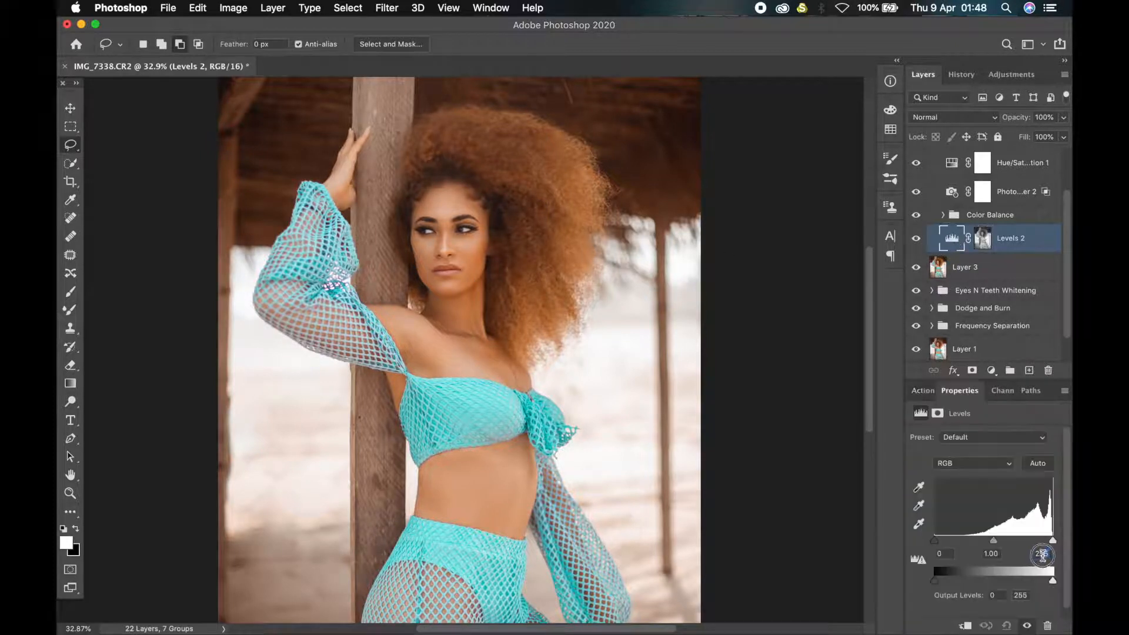
{"action": "type", "text": "250"}
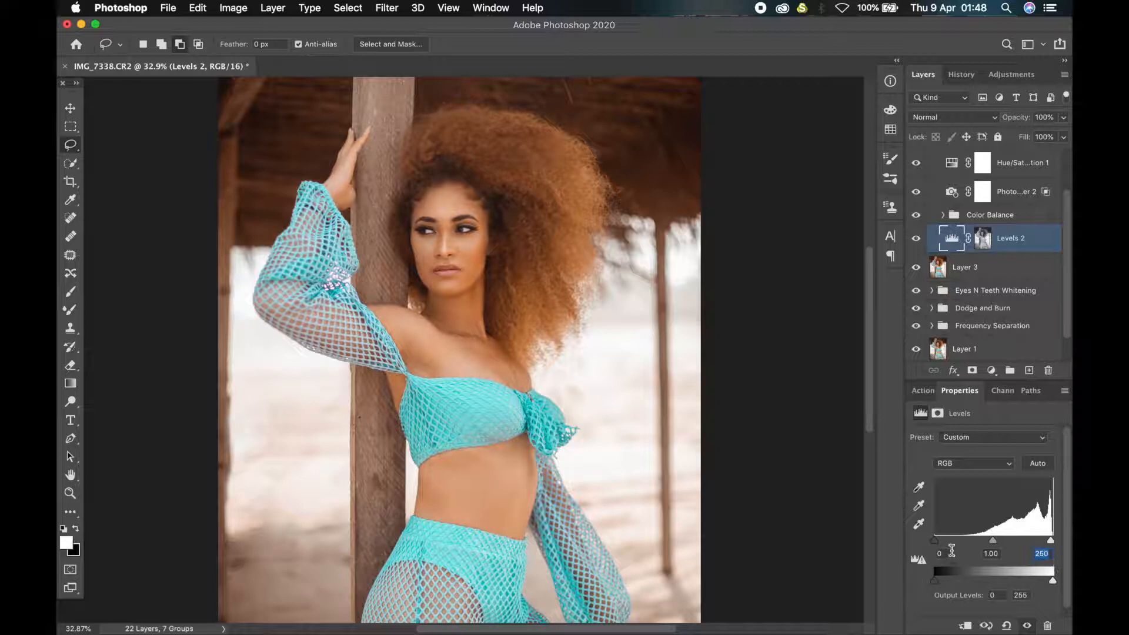
In the Color Balance group, set the Midtone layer's Cyan-Red to +3 and Yellow-Blue to +4.
{"action": "left_click", "coordinate": [942, 214]}
{"action": "left_click", "coordinate": [999, 239]}
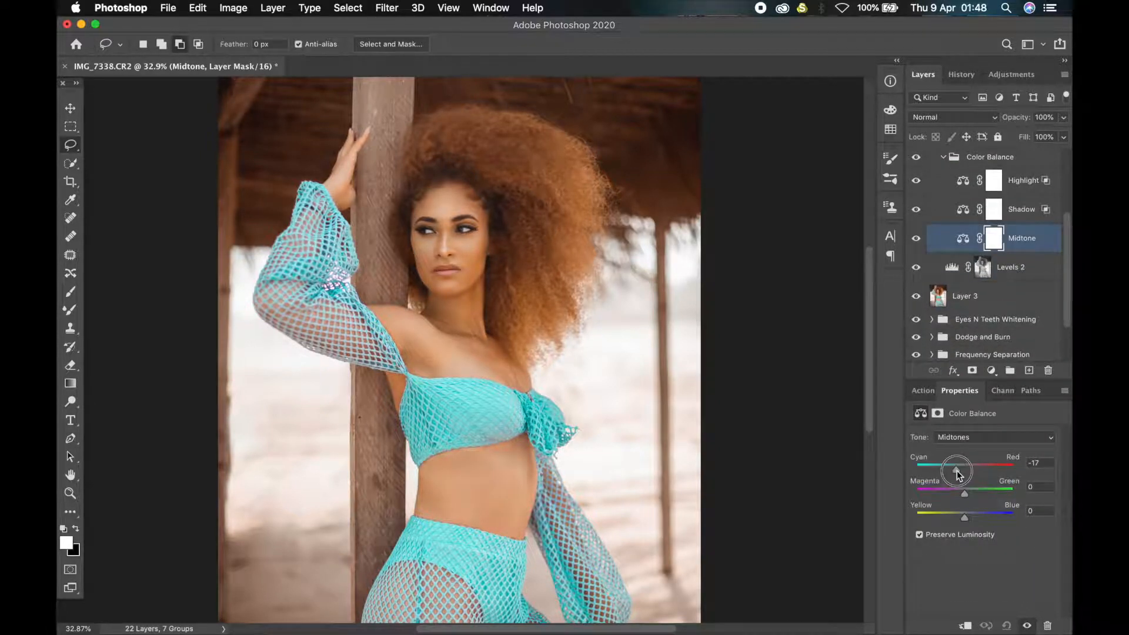
{"action": "left_click_drag", "start_coordinate": [957, 474], "coordinate": [965, 469]}
{"action": "left_click_drag", "start_coordinate": [964, 516], "coordinate": [968, 516]}
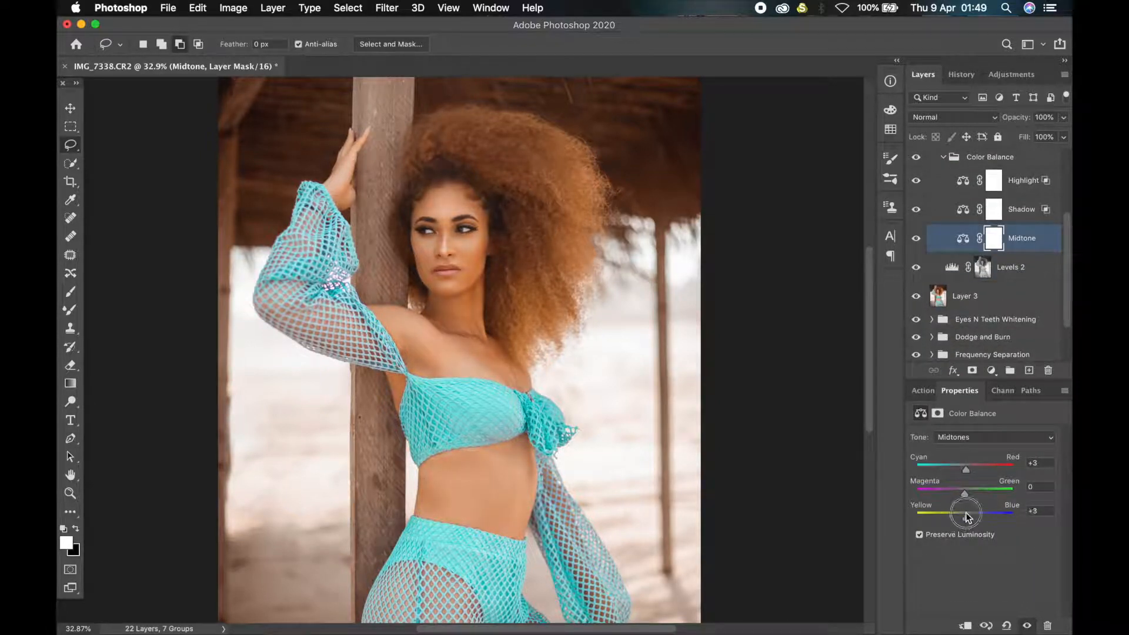
Set the Shadow layer's Color Balance for the Shadows tone to Cyan-Red +3 and Yellow-Blue -3.
{"action": "left_click", "coordinate": [964, 209]}
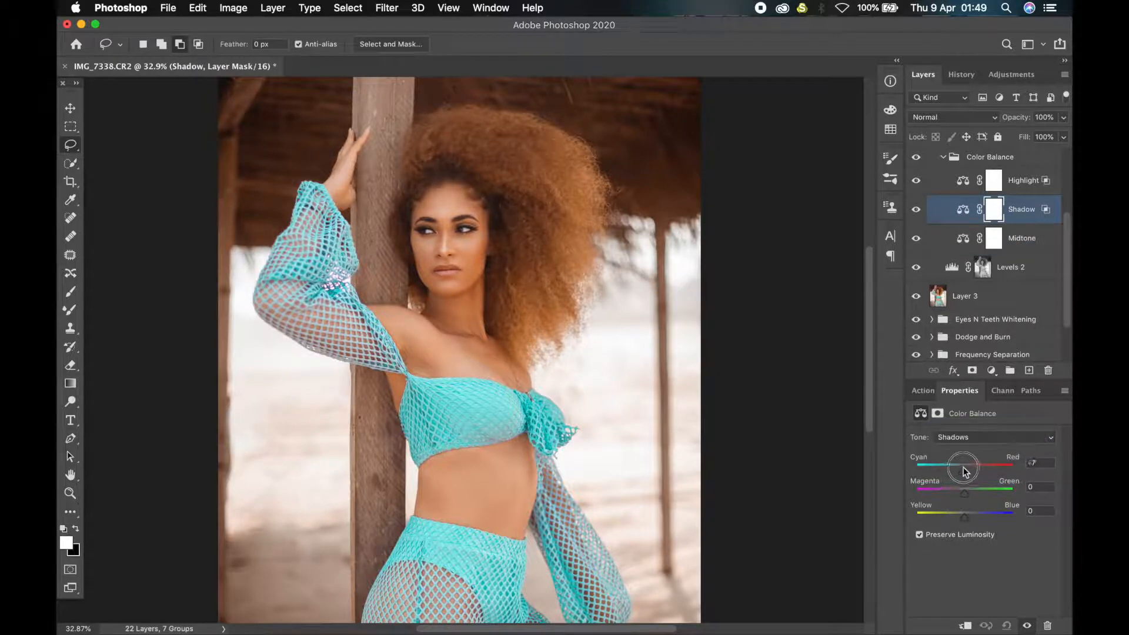
{"action": "left_click_drag", "start_coordinate": [965, 470], "coordinate": [965, 471]}
{"action": "left_click_drag", "start_coordinate": [964, 516], "coordinate": [963, 516]}
Slightly shift Cyan-Red and Yellow-Blue for the Highlights tone on the Highlight layer, and collapse the Color Balance group.
{"action": "left_click", "coordinate": [964, 181]}
{"action": "left_click", "coordinate": [961, 437]}
{"action": "left_click", "coordinate": [958, 450]}
{"action": "left_click_drag", "start_coordinate": [964, 469], "coordinate": [962, 472]}
{"action": "left_click_drag", "start_coordinate": [964, 517], "coordinate": [963, 516]}
{"action": "left_click", "coordinate": [943, 156]}
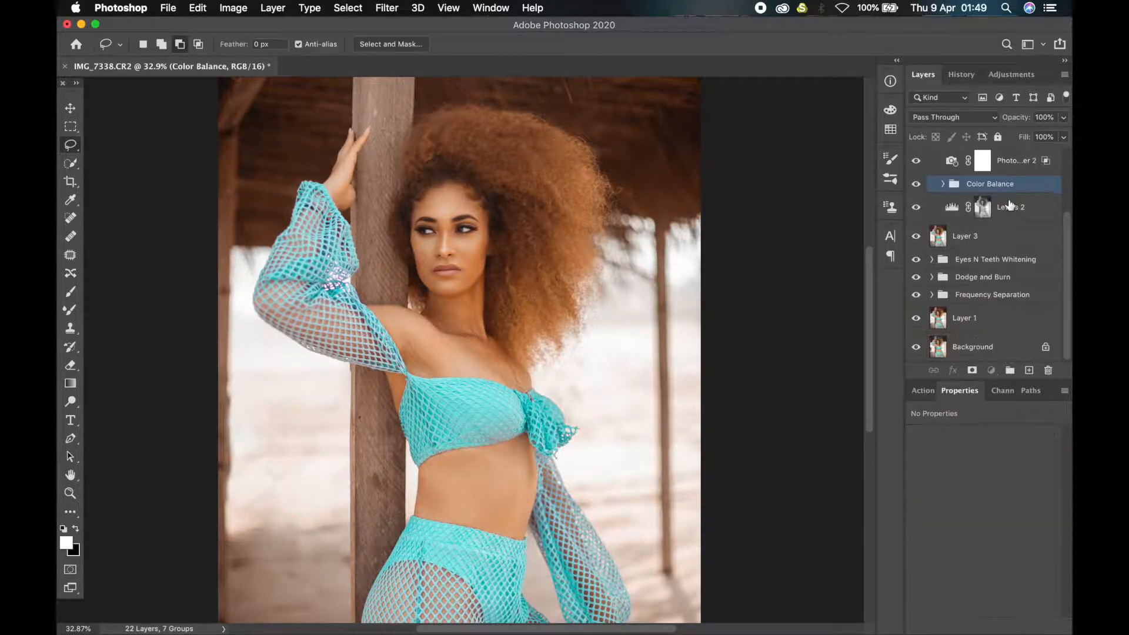
Add a Gradient Map adjustment above Levels 2 with a black to golden-brown gradient preset.
{"action": "left_click", "coordinate": [1011, 207]}
{"action": "left_click", "coordinate": [991, 370]}
{"action": "left_click", "coordinate": [993, 611]}
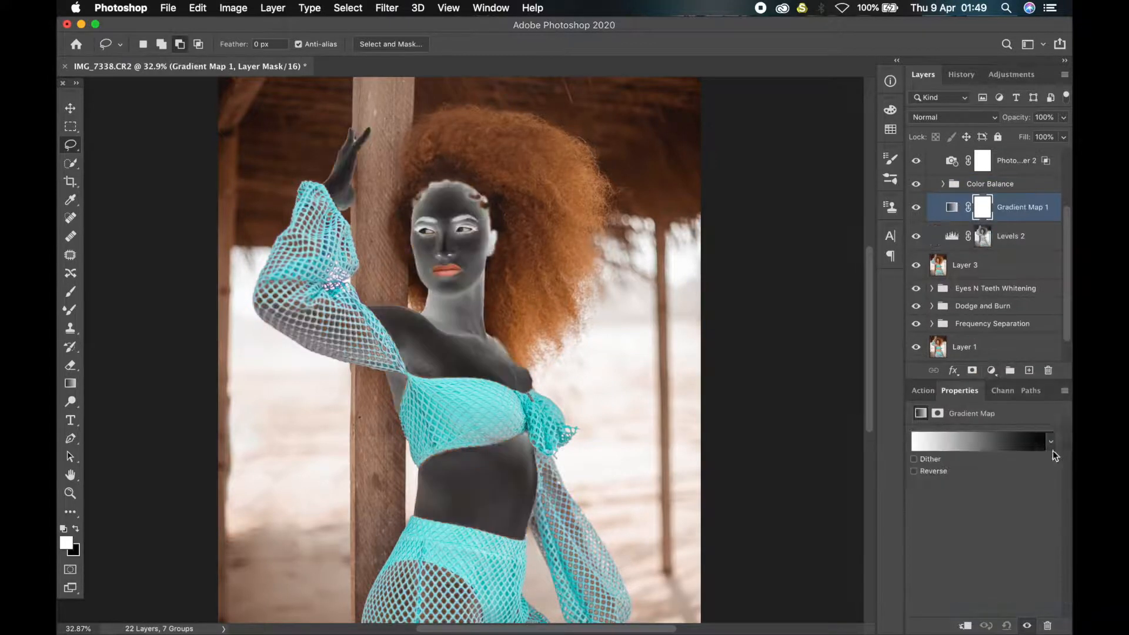
{"action": "left_click", "coordinate": [1052, 442]}
{"action": "scroll", "coordinate": [940, 536], "scroll_direction": "down", "scroll_amount": 10}
{"action": "left_click", "coordinate": [910, 539]}
Set the Gradient Map layer's blend mode to Soft Light and its opacity to 21%.
{"action": "left_click", "coordinate": [948, 117]}
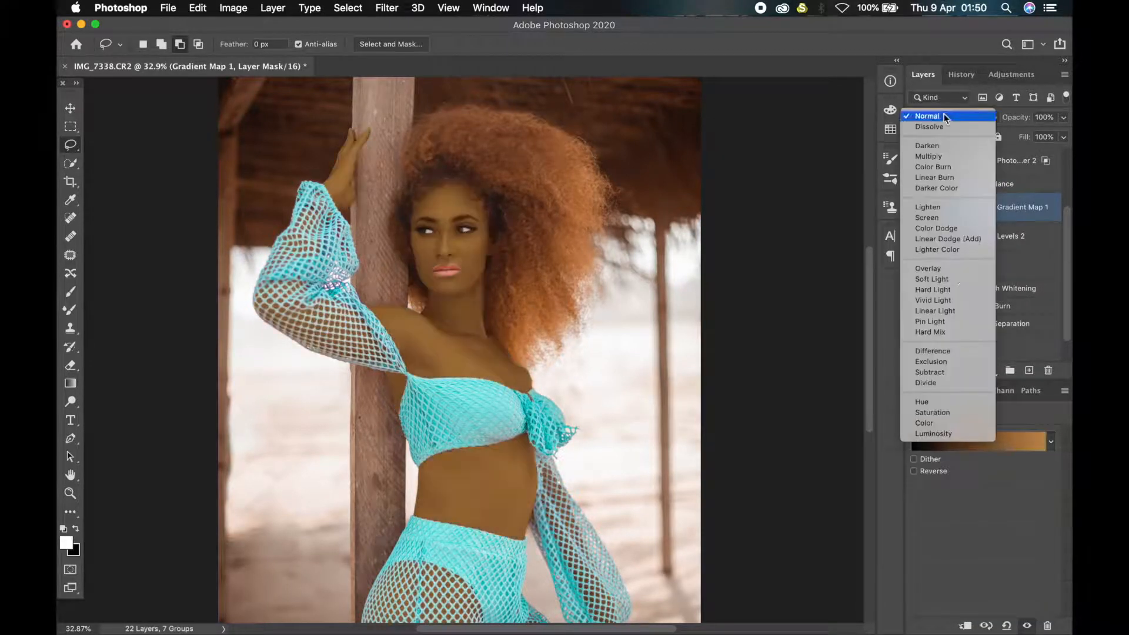
{"action": "left_click", "coordinate": [940, 279]}
{"action": "left_click_drag", "start_coordinate": [1020, 115], "coordinate": [955, 131]}
In Hue/Saturation 1, set saturation to -5 for Reds and +5 for Yellows, and adjust the lightness of both.
{"action": "scroll", "coordinate": [953, 242], "scroll_direction": "up", "scroll_amount": 3}
{"action": "left_click", "coordinate": [951, 197]}
{"action": "left_click", "coordinate": [993, 455]}
{"action": "left_click", "coordinate": [964, 468]}
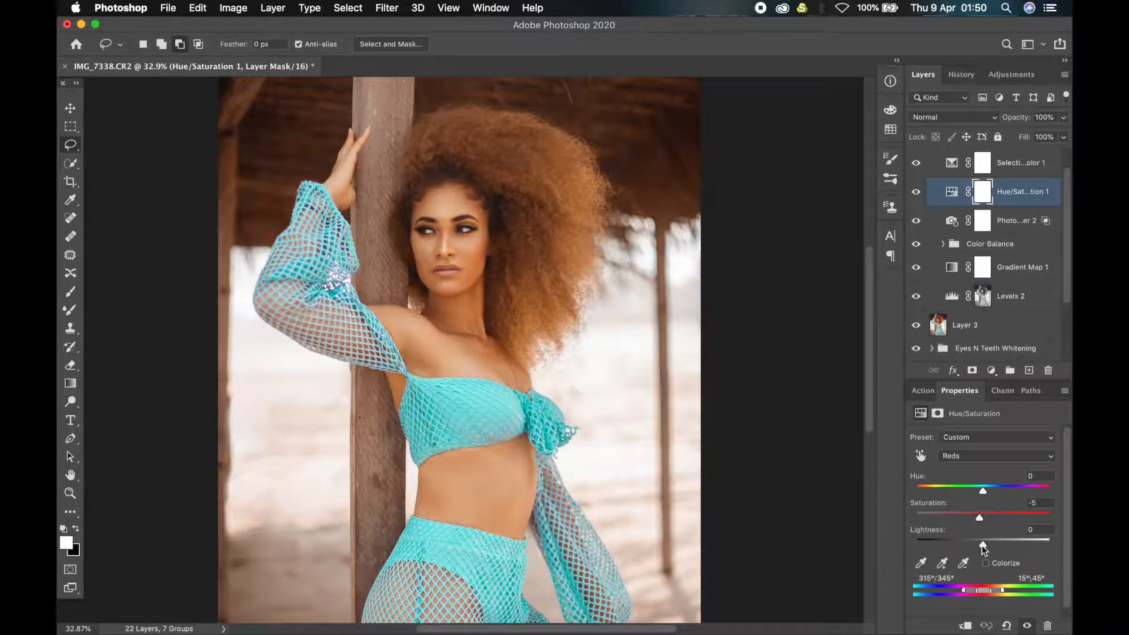
{"action": "mouse_move", "coordinate": [981, 545]}
{"action": "left_mouse_down"}
{"action": "mouse_move", "coordinate": [986, 516]}
{"action": "mouse_move", "coordinate": [969, 548]}
{"action": "left_mouse_up"}
{"action": "left_click", "coordinate": [974, 462]}
{"action": "left_click", "coordinate": [970, 468]}
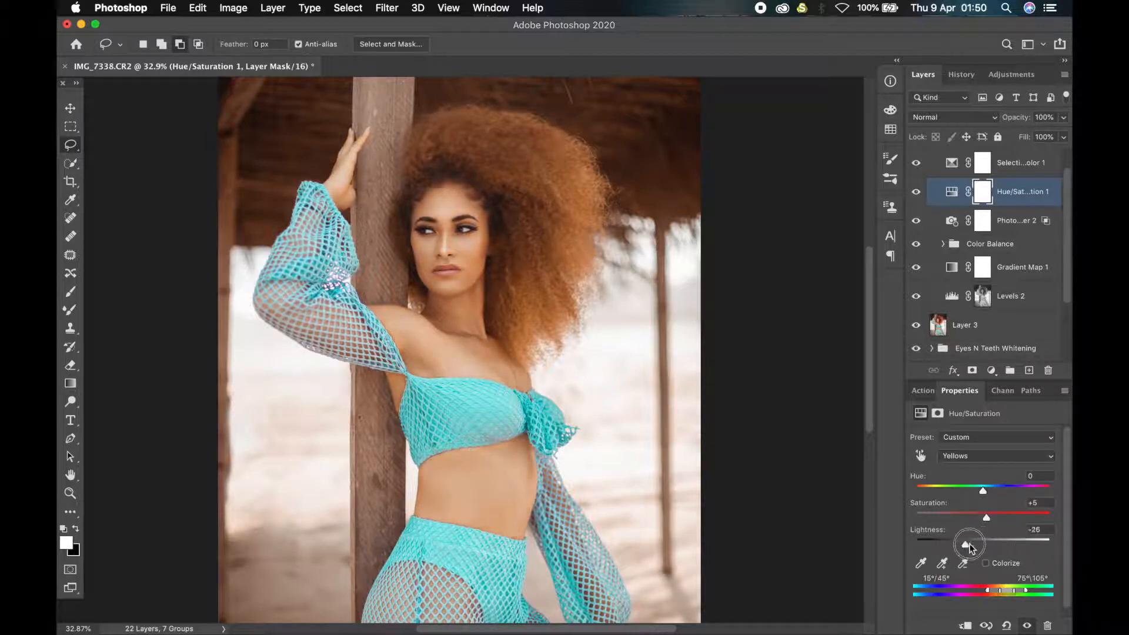
In the Selective Color 1 layer, fine-tune the Cyan and Black amounts for the Reds and the Yellows.
{"action": "scroll", "coordinate": [1000, 247], "scroll_direction": "up", "scroll_amount": 1}
{"action": "left_click", "coordinate": [1019, 191]}
{"action": "mouse_move", "coordinate": [982, 484]}
{"action": "left_mouse_down"}
{"action": "mouse_move", "coordinate": [1005, 486]}
{"action": "mouse_move", "coordinate": [979, 483]}
{"action": "left_mouse_up"}
{"action": "left_click_drag", "start_coordinate": [983, 537], "coordinate": [984, 563]}
{"action": "left_click", "coordinate": [981, 454]}
{"action": "left_click", "coordinate": [981, 465]}
{"action": "mouse_move", "coordinate": [969, 488]}
{"action": "left_mouse_down"}
{"action": "mouse_move", "coordinate": [1020, 486]}
{"action": "mouse_move", "coordinate": [952, 493]}
{"action": "mouse_move", "coordinate": [985, 483]}
{"action": "left_mouse_up"}
{"action": "left_click_drag", "start_coordinate": [982, 537], "coordinate": [983, 562]}
In Selective Color 1, set the Blacks to Cyan +2% and Black -1%.
{"action": "left_click", "coordinate": [951, 451]}
{"action": "left_click", "coordinate": [964, 530]}
{"action": "left_click", "coordinate": [983, 561]}
{"action": "mouse_move", "coordinate": [983, 483]}
{"action": "left_mouse_down"}
{"action": "mouse_move", "coordinate": [997, 484]}
{"action": "mouse_move", "coordinate": [984, 483]}
{"action": "left_mouse_up"}
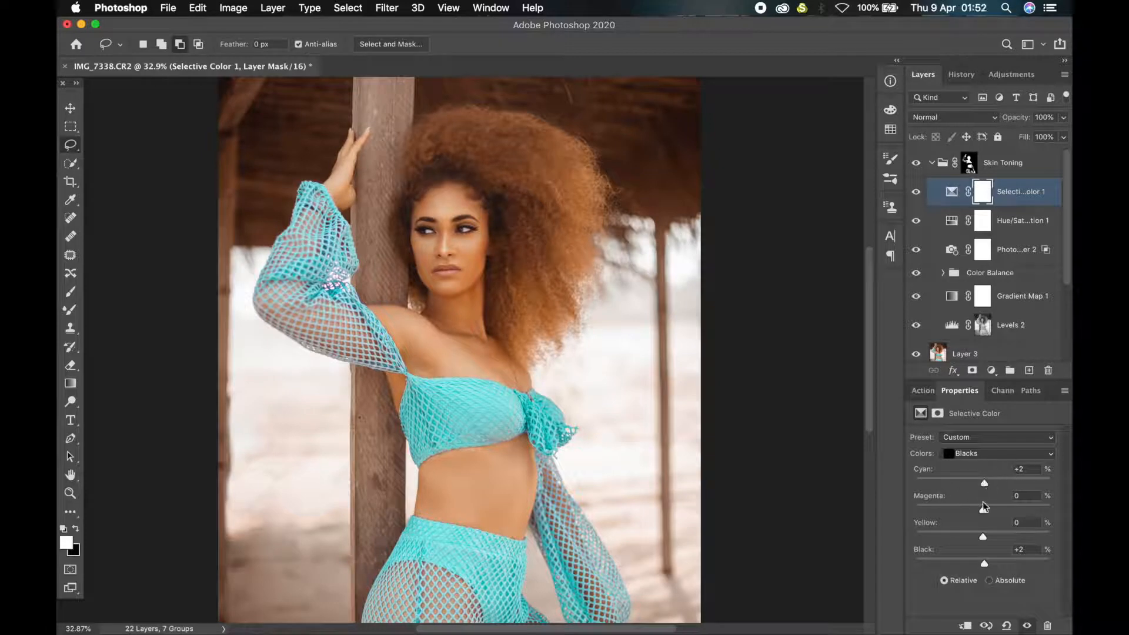
{"action": "left_click_drag", "start_coordinate": [984, 563], "coordinate": [983, 567]}
Compare the full portrait with and without the Gradient Map 1 layer in the Skin Toning group, and fine-tune its opacity.
{"action": "left_click_drag", "start_coordinate": [586, 318], "coordinate": [523, 333]}
{"action": "left_click", "coordinate": [933, 162]}
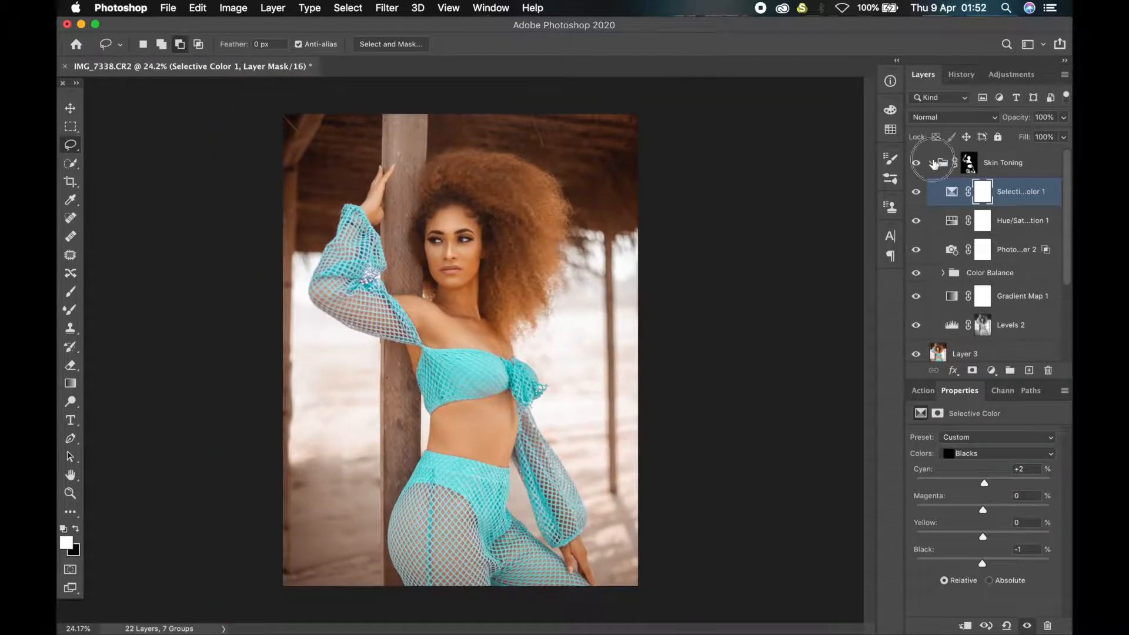
{"action": "left_click", "coordinate": [932, 163]}
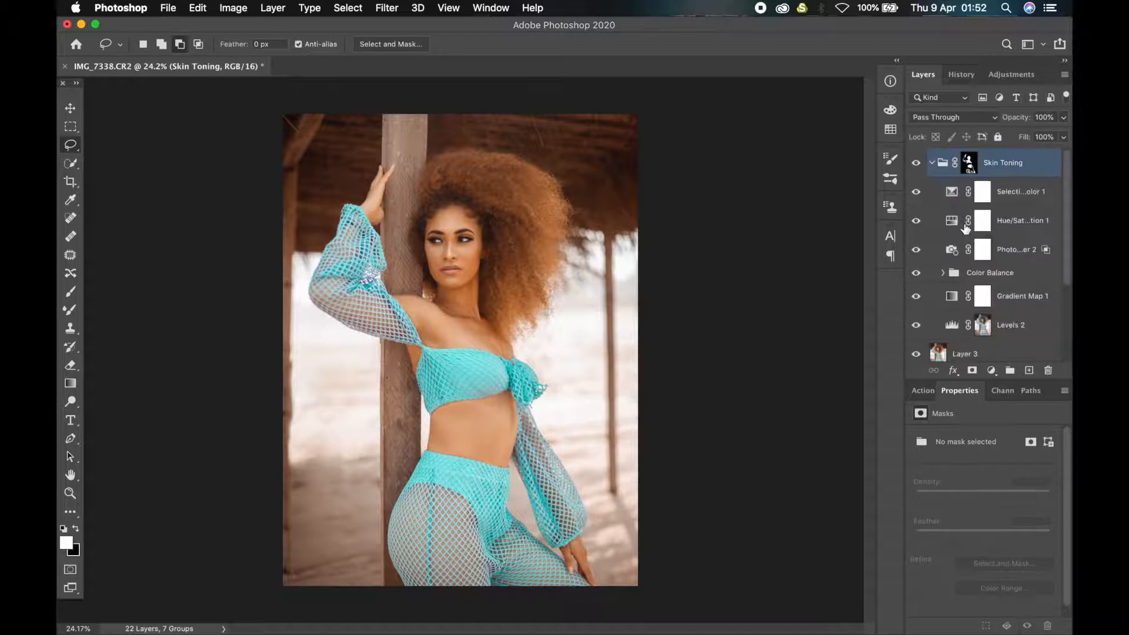
{"action": "left_click", "coordinate": [953, 299]}
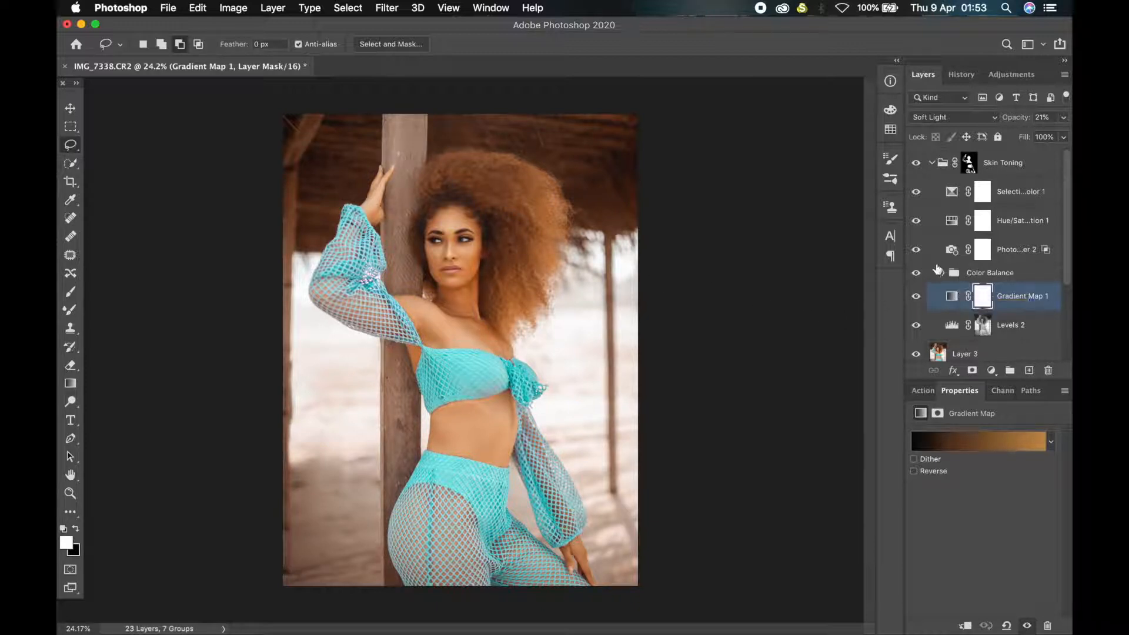
{"action": "left_click", "coordinate": [915, 299]}
{"action": "left_click", "coordinate": [915, 299]}
{"action": "left_click_drag", "start_coordinate": [1029, 115], "coordinate": [1024, 120]}
Review the settings of Levels 2 and of the Midtone, Shadow and Highlight layers in the Color Balance group.
{"action": "left_click", "coordinate": [946, 327]}
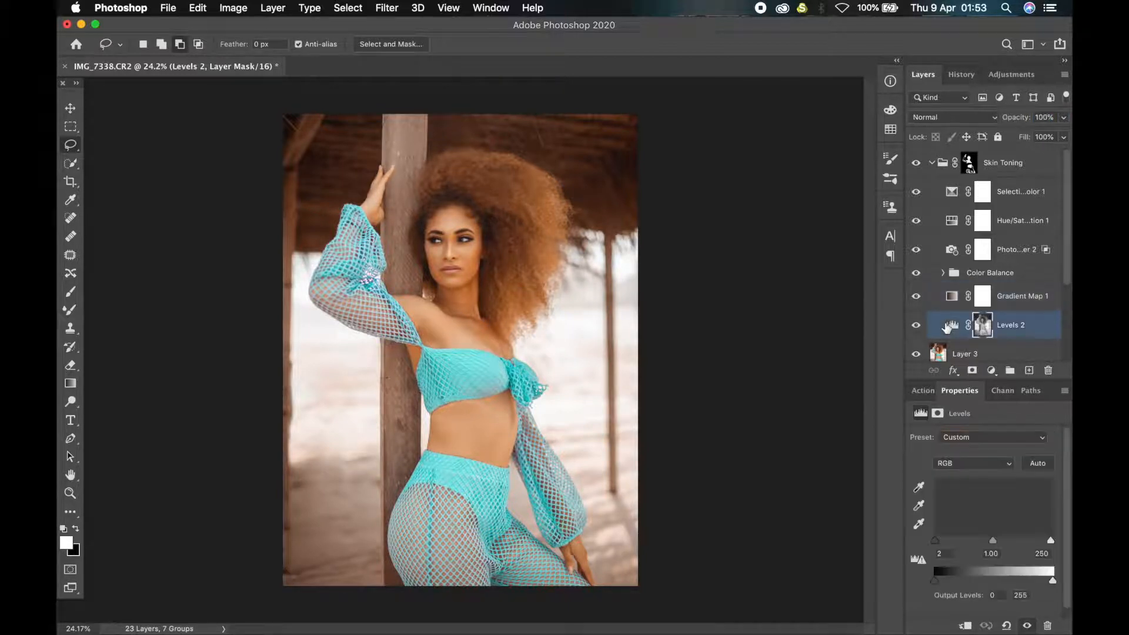
{"action": "left_click", "coordinate": [943, 273]}
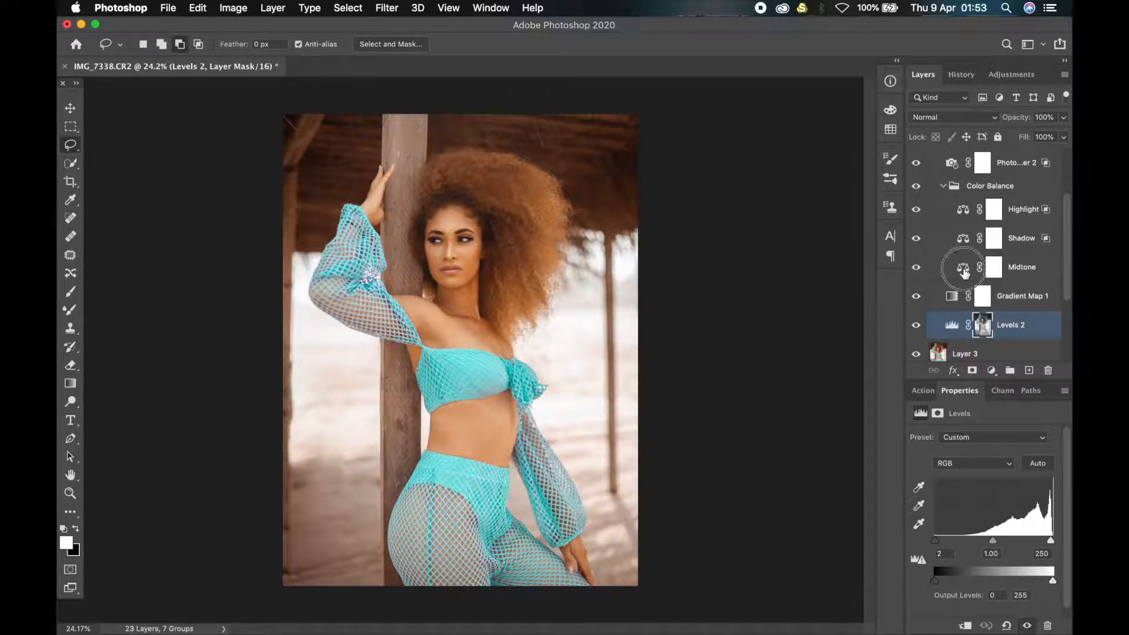
{"action": "left_click", "coordinate": [964, 270]}
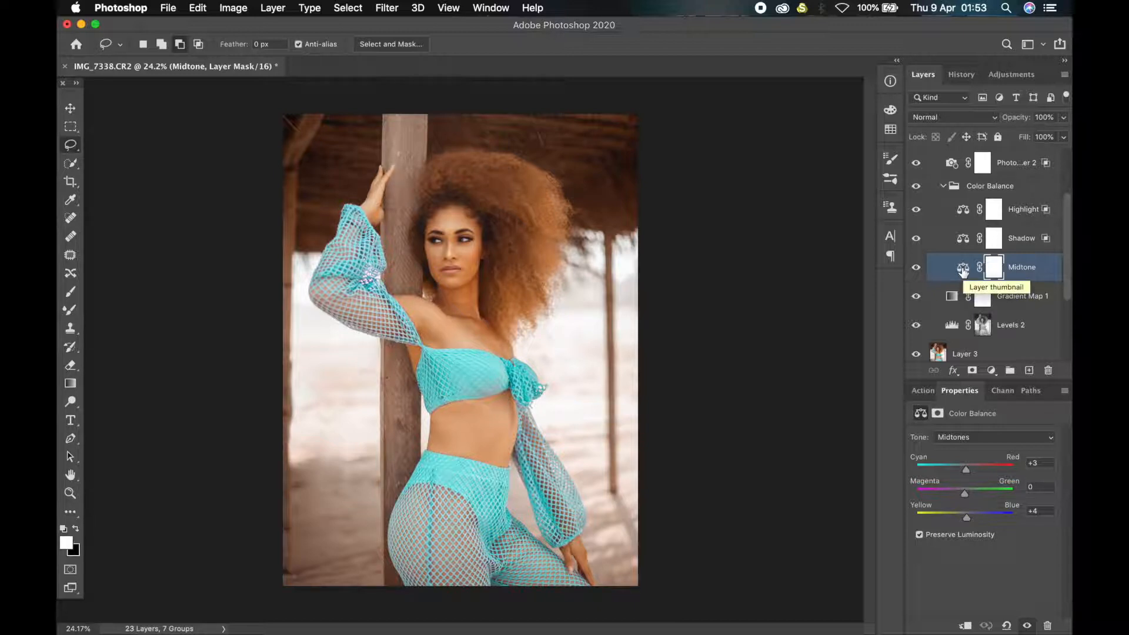
{"action": "left_click", "coordinate": [966, 240]}
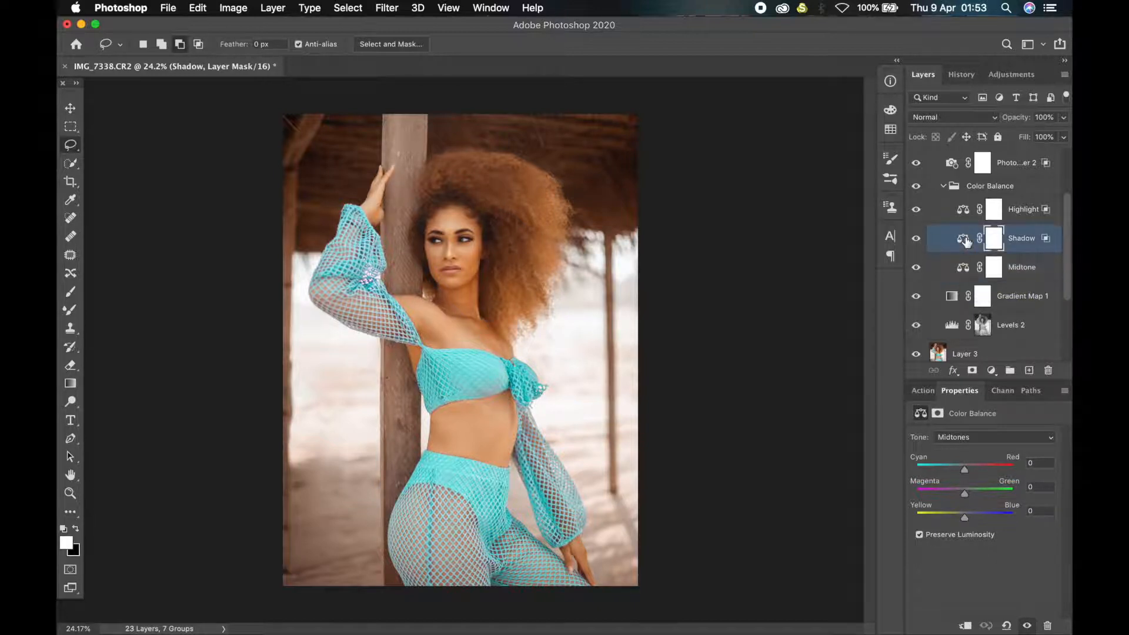
{"action": "left_click", "coordinate": [975, 438]}
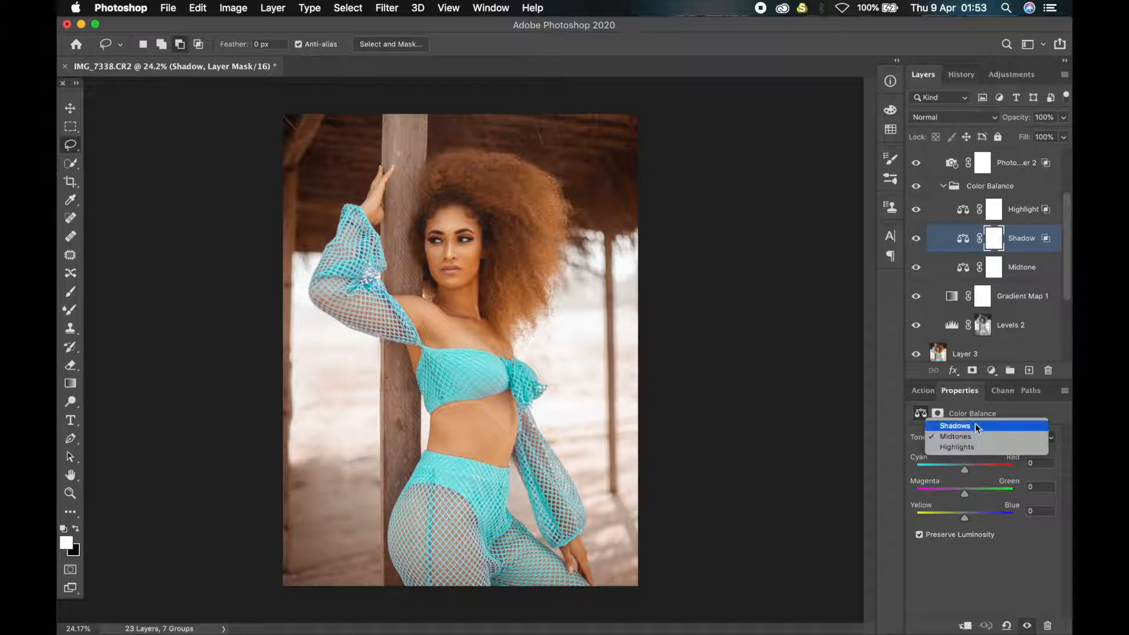
{"action": "left_click", "coordinate": [975, 426]}
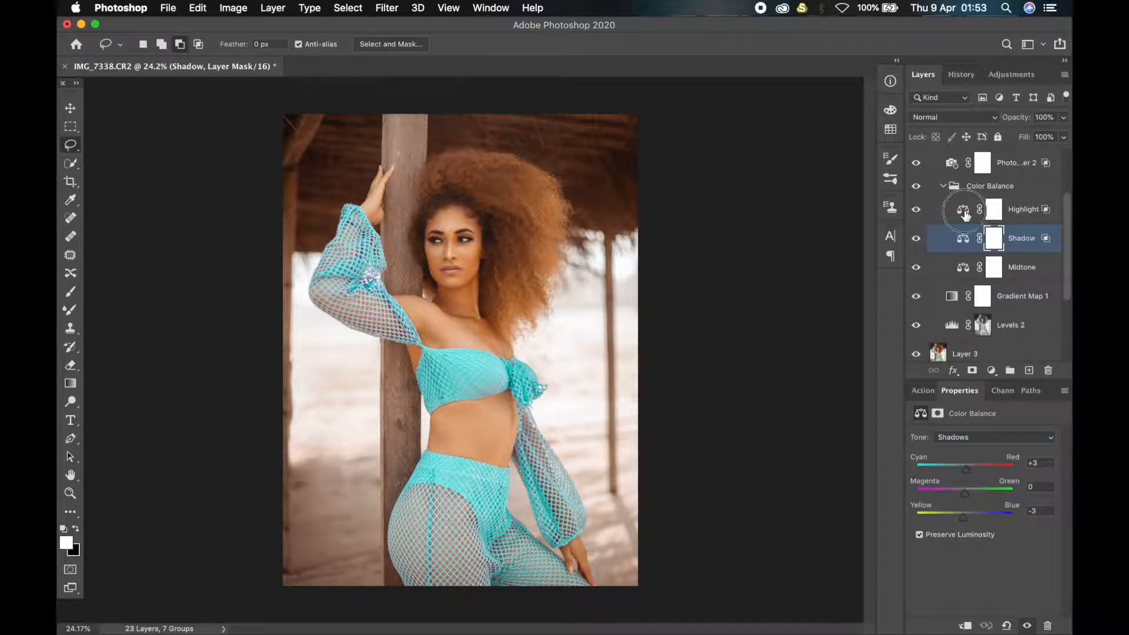
{"action": "left_click", "coordinate": [966, 210]}
{"action": "left_click", "coordinate": [975, 438]}
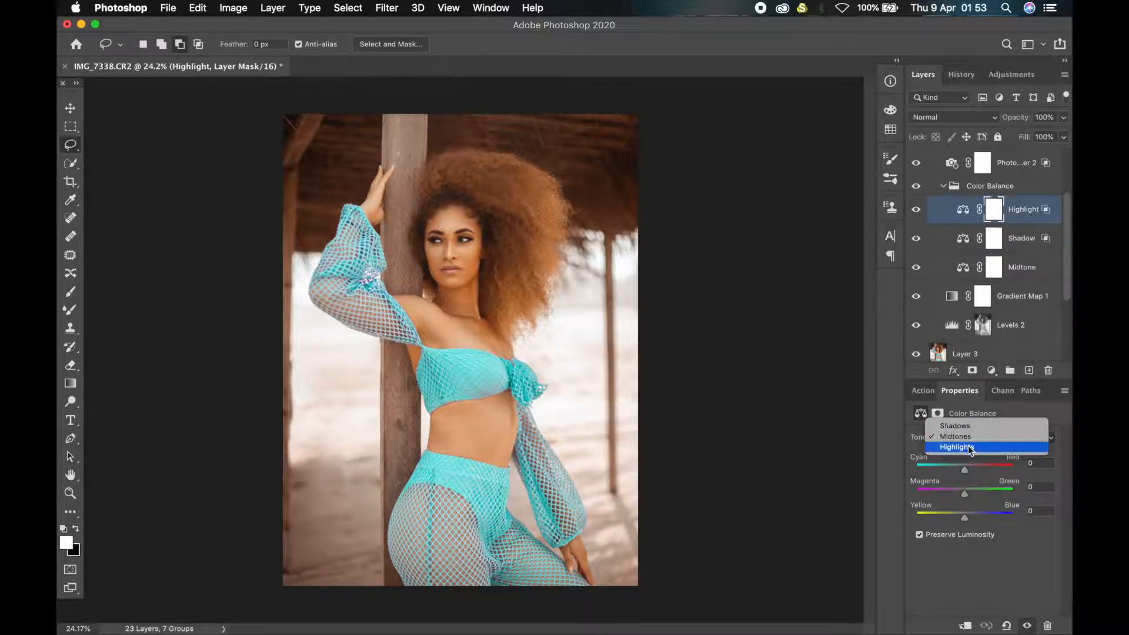
{"action": "left_click", "coordinate": [932, 450]}
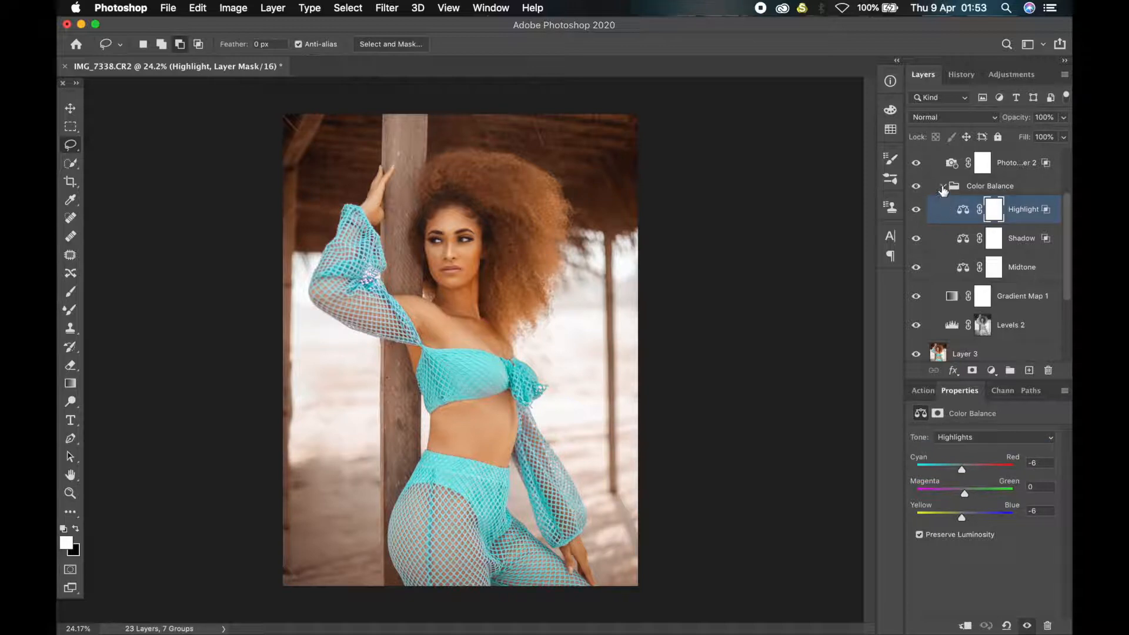
{"action": "left_click", "coordinate": [943, 187]}
{"action": "scroll", "coordinate": [954, 187], "scroll_direction": "up", "scroll_amount": 3}
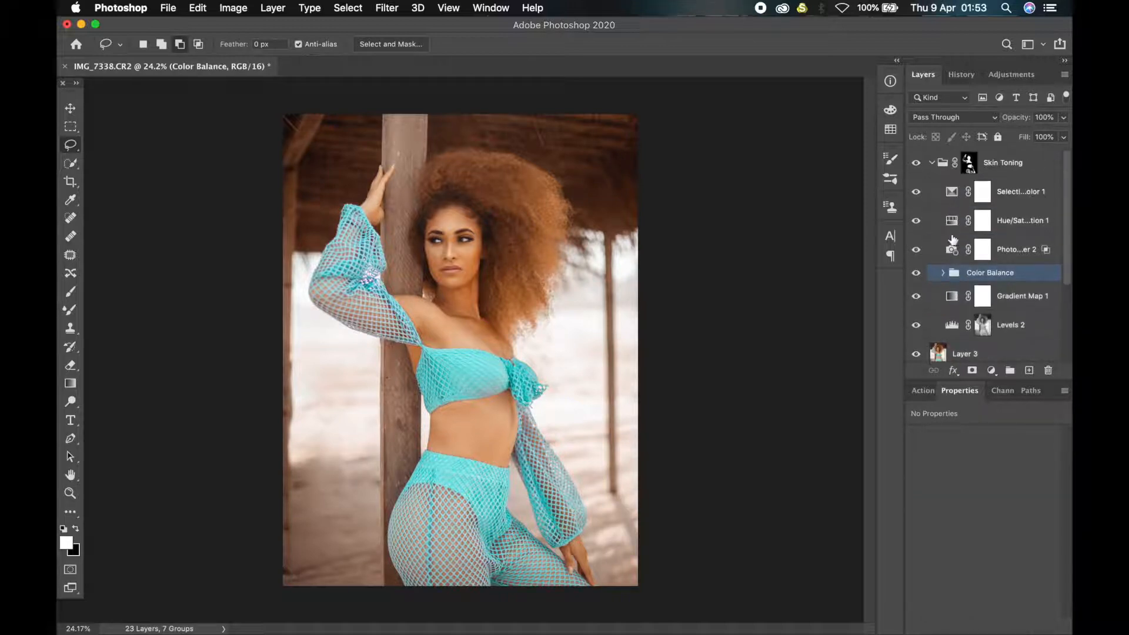
Review the Photo Filter 2 settings and the Reds and Yellows adjustments in Hue/Saturation 1.
{"action": "left_click", "coordinate": [953, 252]}
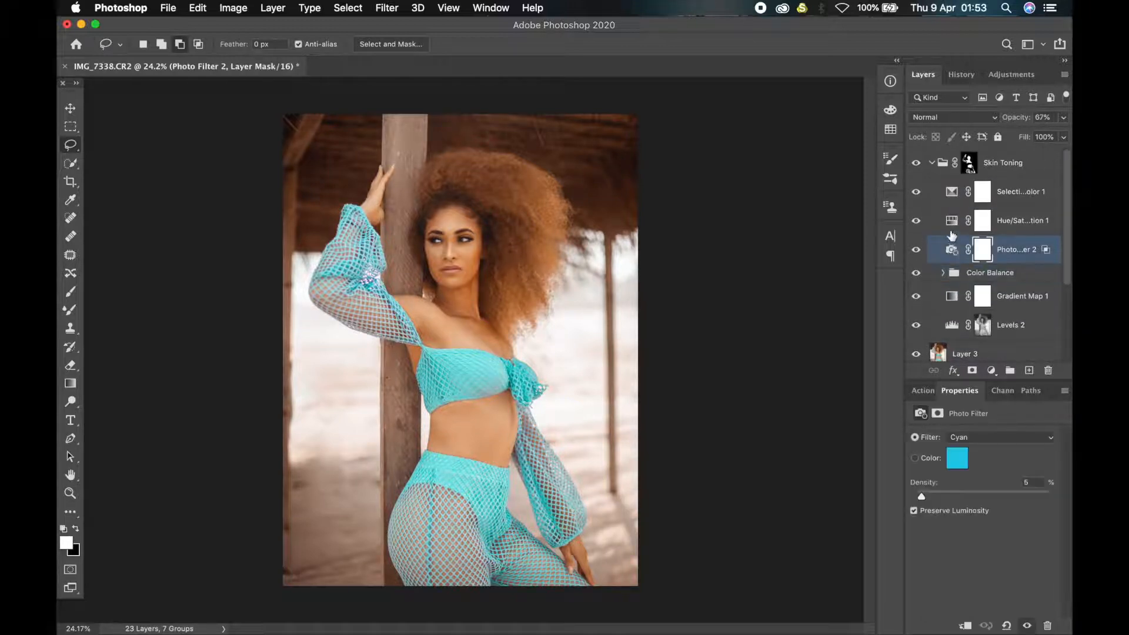
{"action": "left_click", "coordinate": [952, 222]}
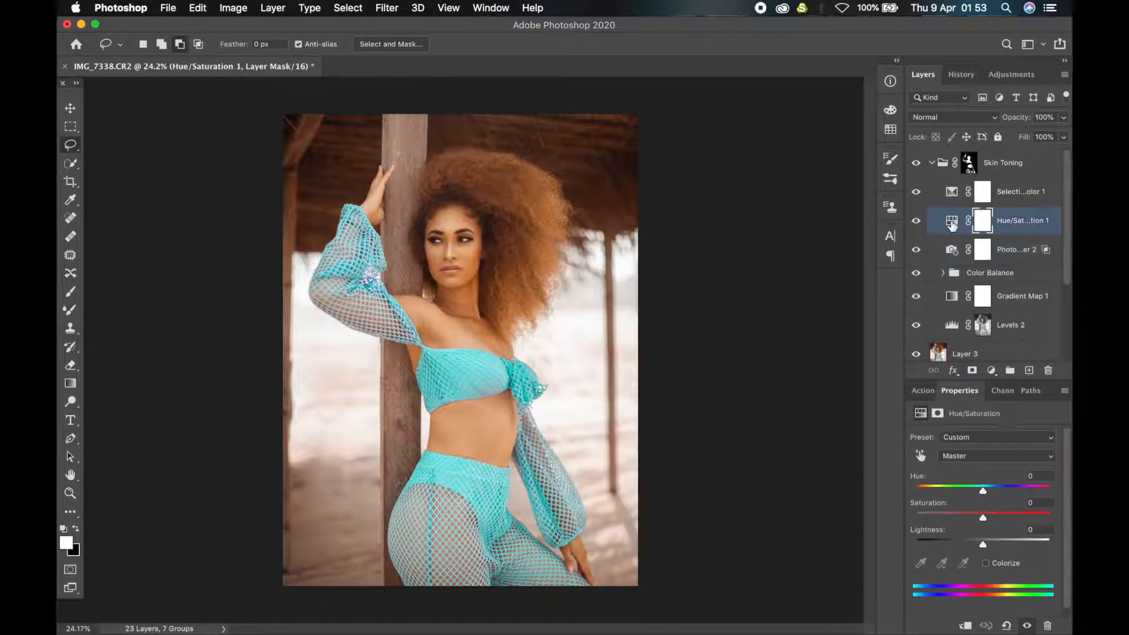
{"action": "left_click", "coordinate": [976, 456]}
{"action": "left_click", "coordinate": [976, 462]}
{"action": "left_click", "coordinate": [975, 458]}
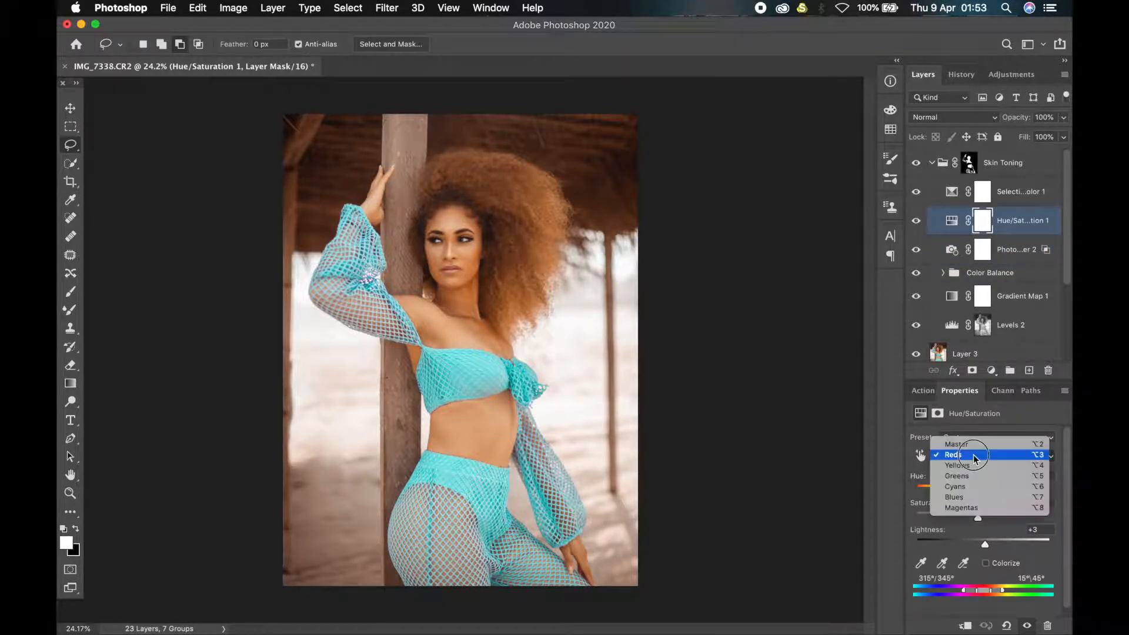
{"action": "left_click", "coordinate": [976, 467]}
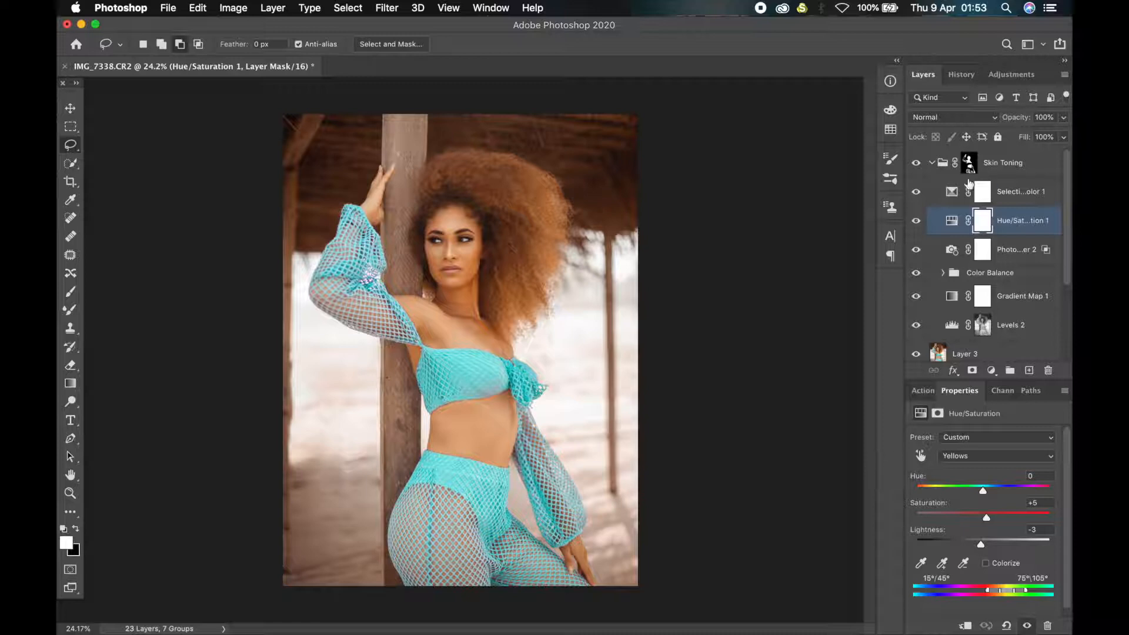
Review the Yellows and Reds adjustments in the Selective Color 1 layer.
{"action": "left_click", "coordinate": [953, 193]}
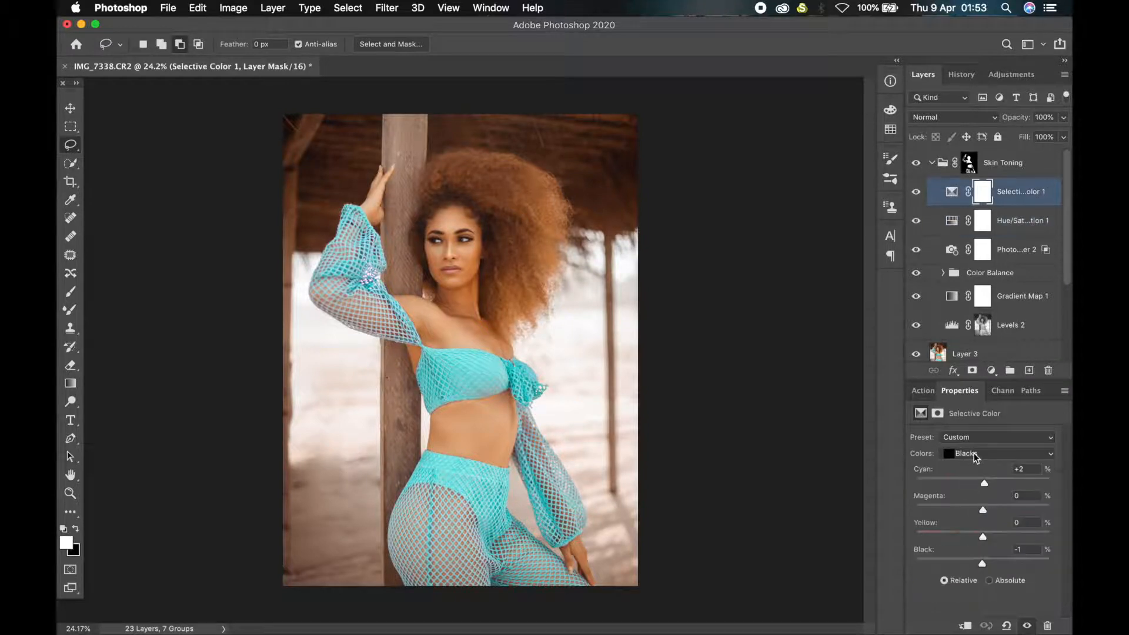
{"action": "left_click", "coordinate": [975, 458]}
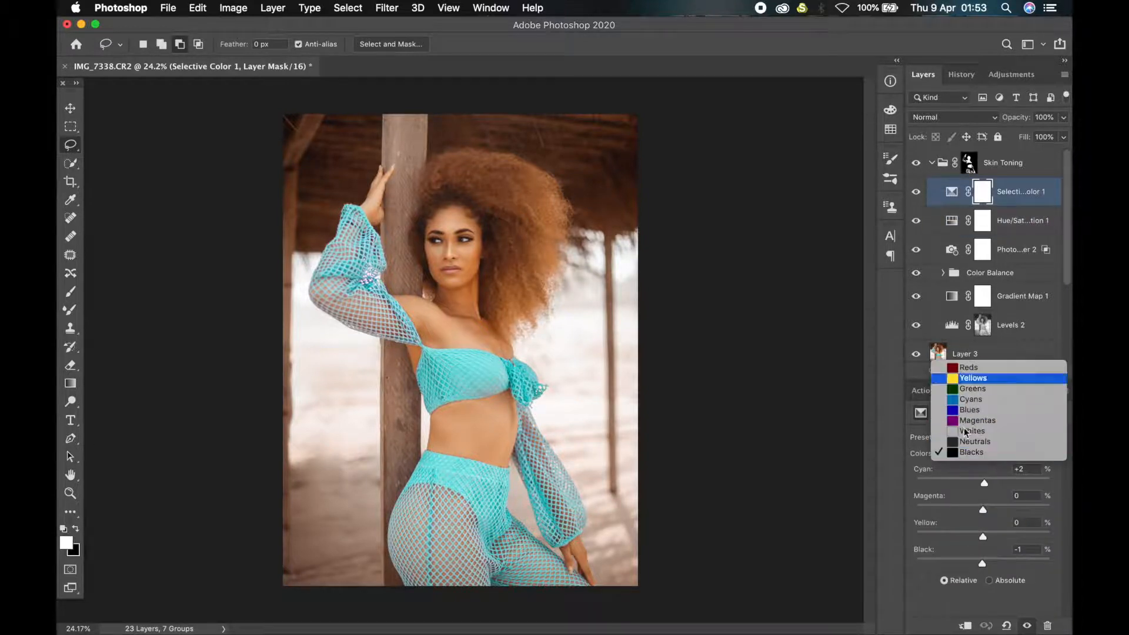
{"action": "left_click", "coordinate": [966, 379]}
{"action": "left_click", "coordinate": [972, 460]}
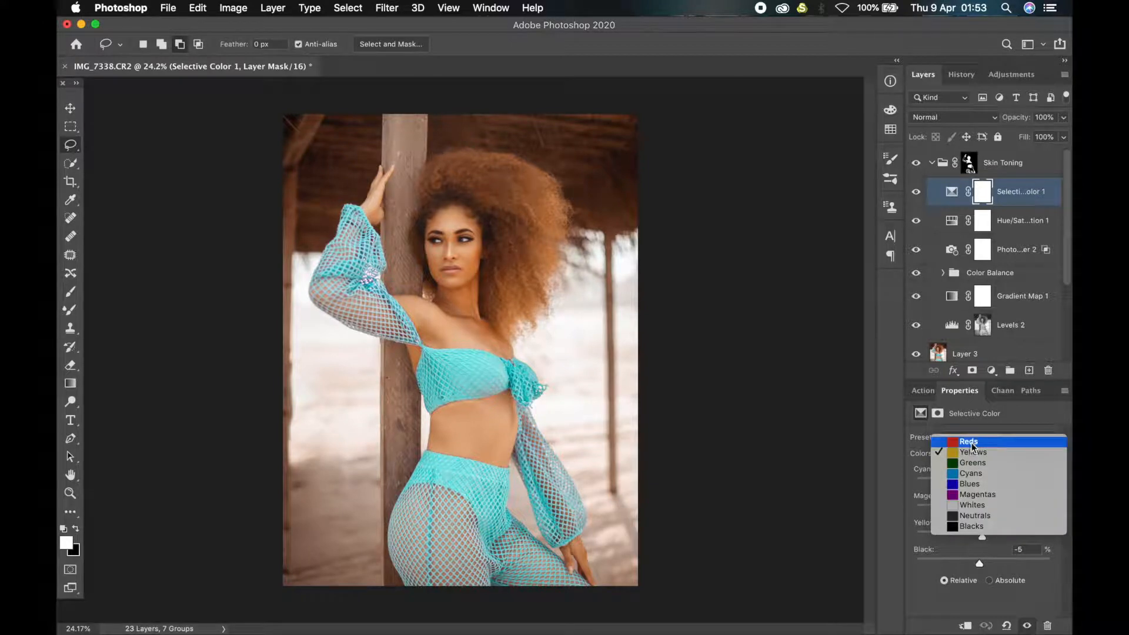
{"action": "left_click", "coordinate": [970, 441]}
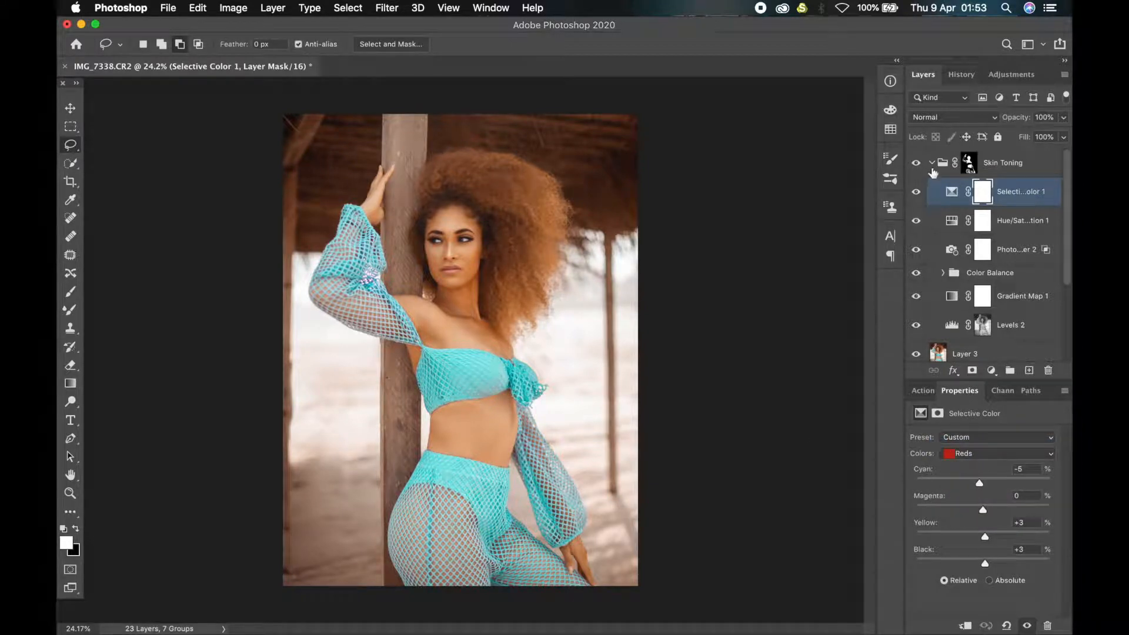
Collapse the Skin Toning group, compare the portrait with and without it, and inspect the skin up close and in full view.
{"action": "left_click", "coordinate": [932, 165]}
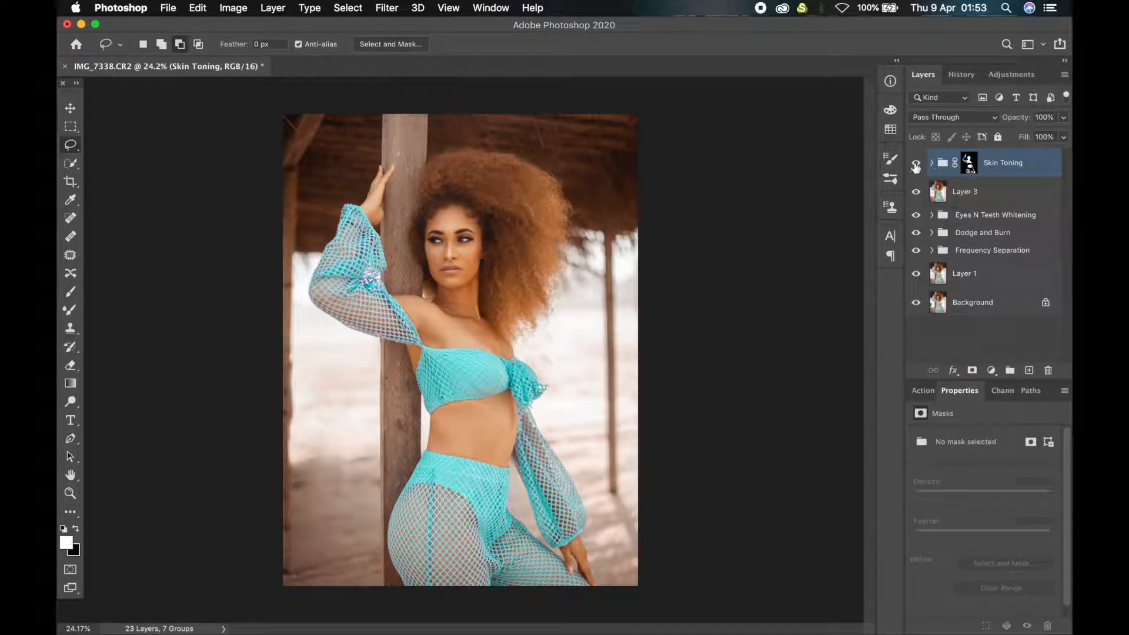
{"action": "left_click", "coordinate": [913, 168]}
{"action": "left_click", "coordinate": [912, 167]}
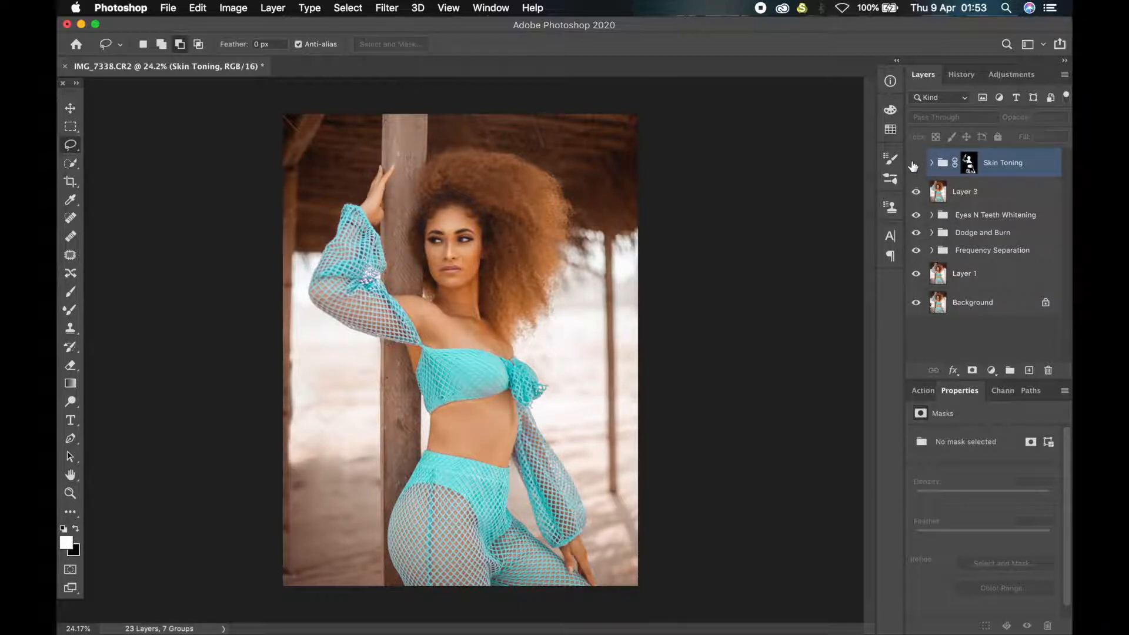
{"action": "left_click", "coordinate": [912, 166]}
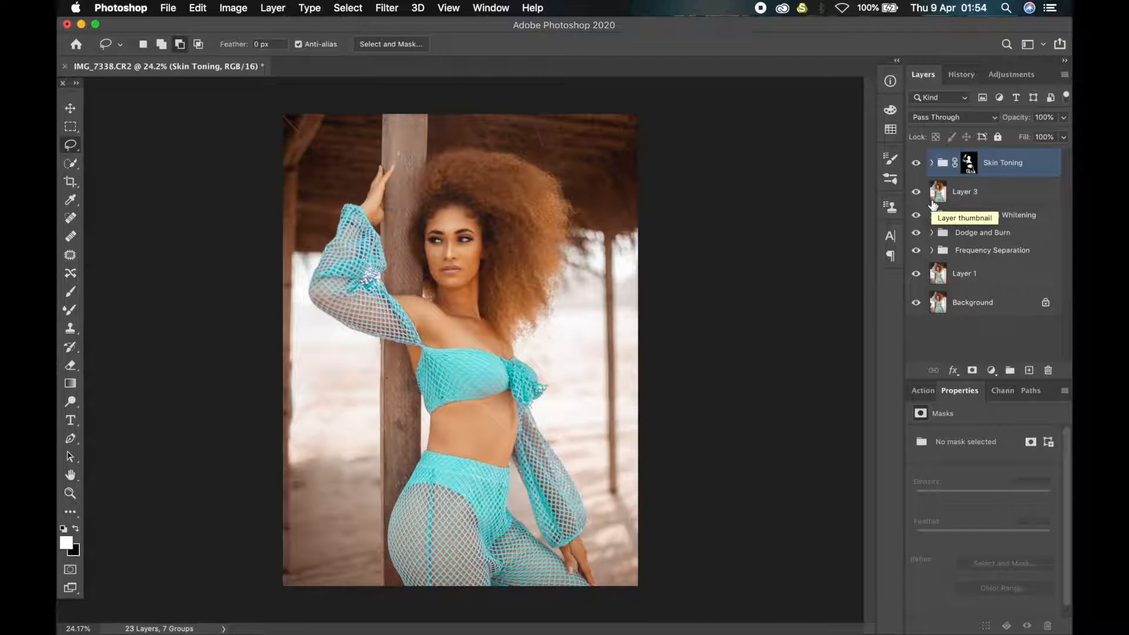
{"action": "scroll", "coordinate": [438, 246], "scroll_direction": "up", "scroll_amount": 5}
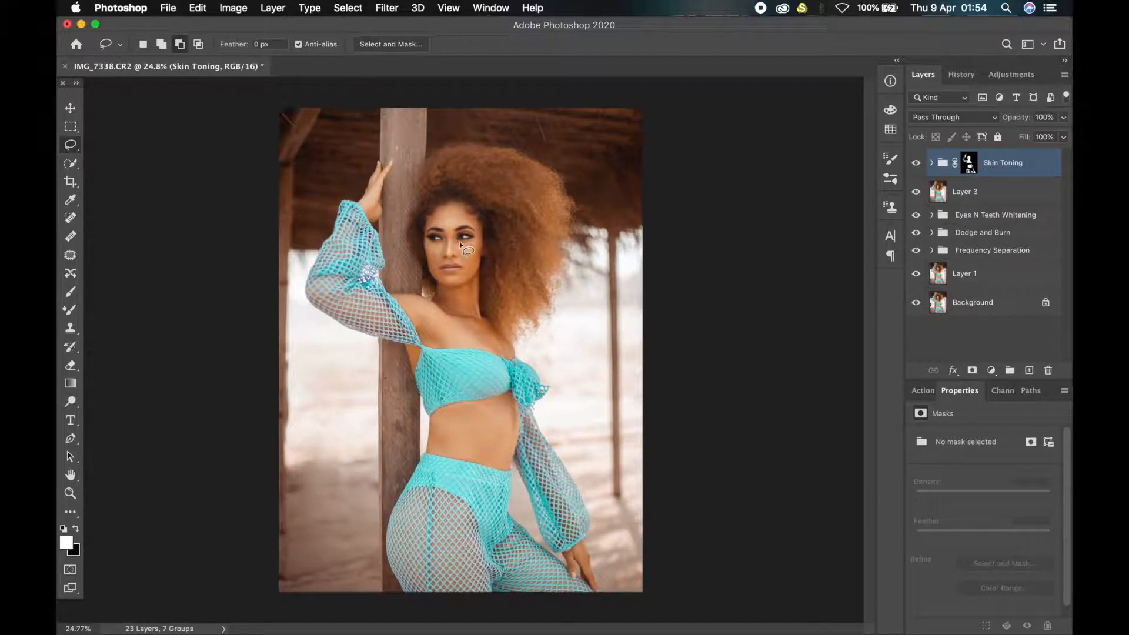
{"action": "scroll", "coordinate": [437, 246], "scroll_direction": "up", "scroll_amount": 1}
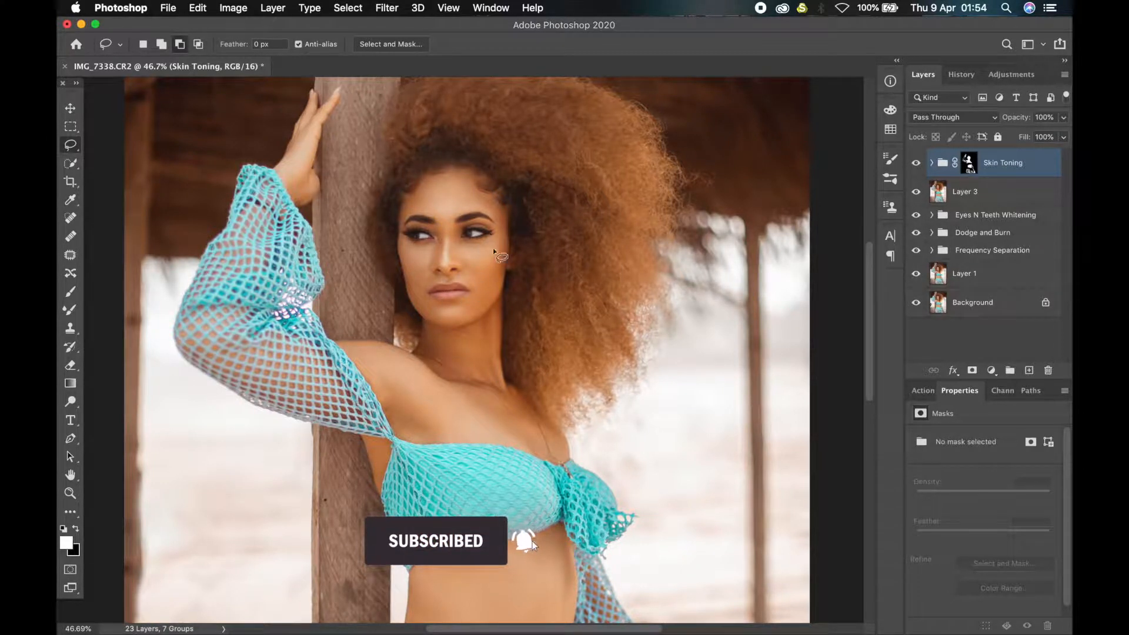
{"action": "scroll", "coordinate": [494, 249], "scroll_direction": "down", "scroll_amount": 5, "text": "alt"}
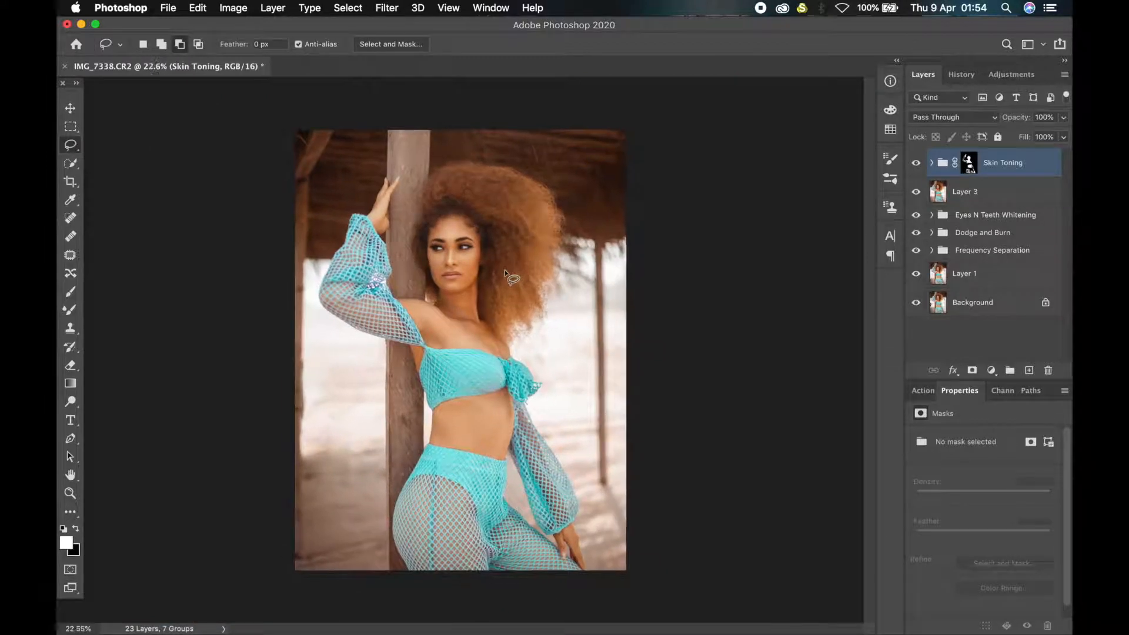
{"action": "scroll", "coordinate": [504, 274], "scroll_direction": "up", "scroll_amount": 1}
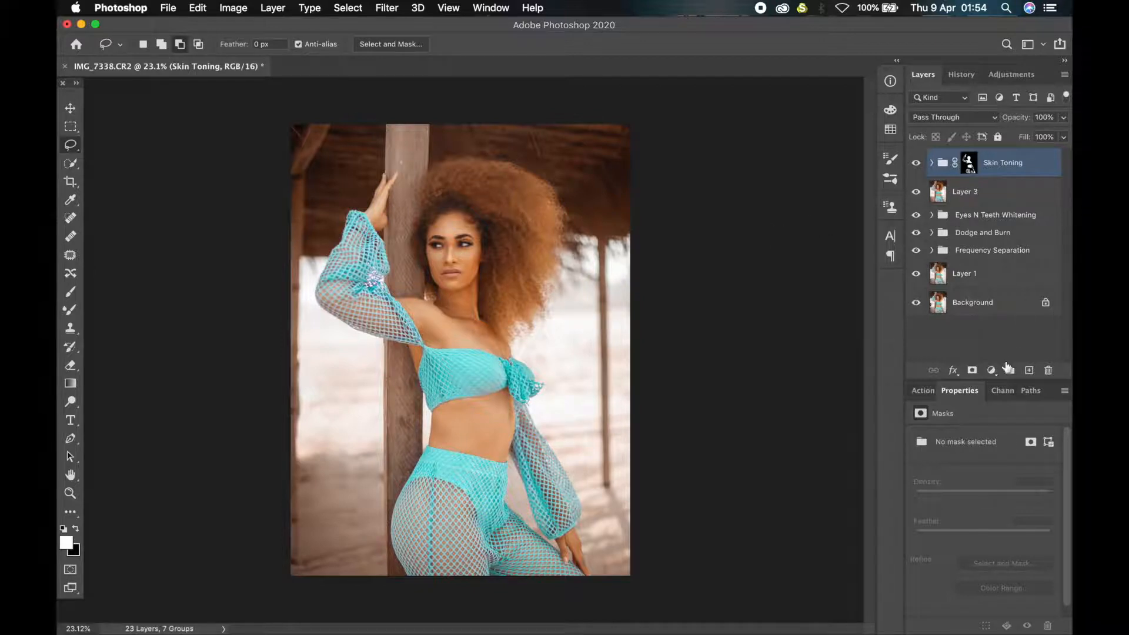
Add a Hue/Saturation adjustment layer above Skin Toning and raise the Reds saturation to +26 by sampling the hair.
{"action": "left_click", "coordinate": [991, 370]}
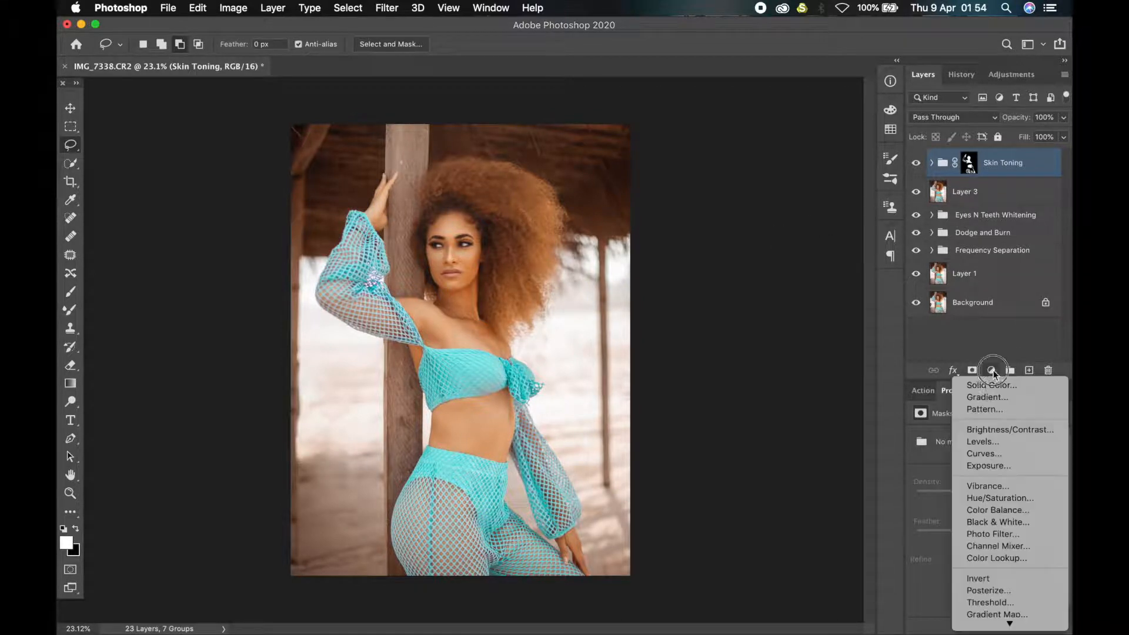
{"action": "left_click", "coordinate": [1001, 498]}
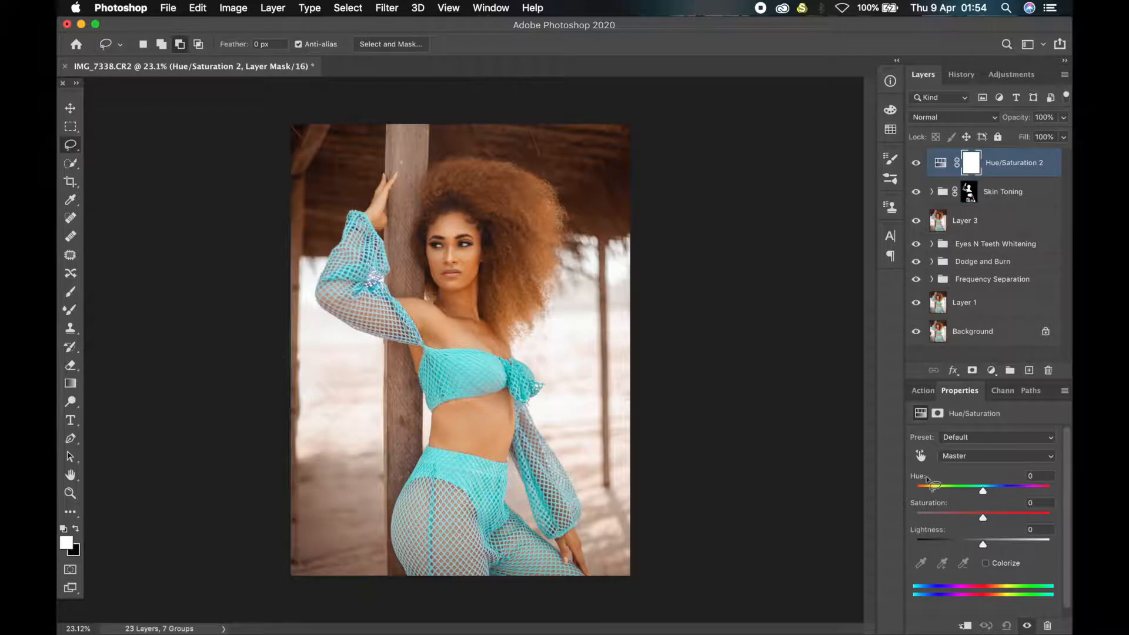
{"action": "left_click", "coordinate": [920, 456]}
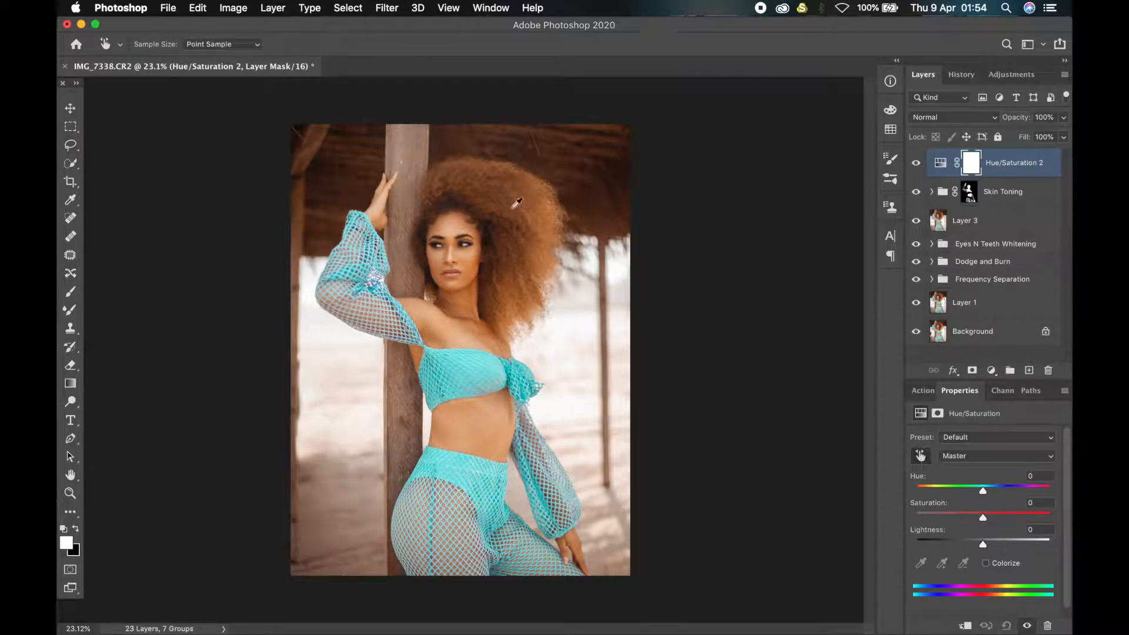
{"action": "left_click_drag", "start_coordinate": [503, 191], "coordinate": [515, 200]}
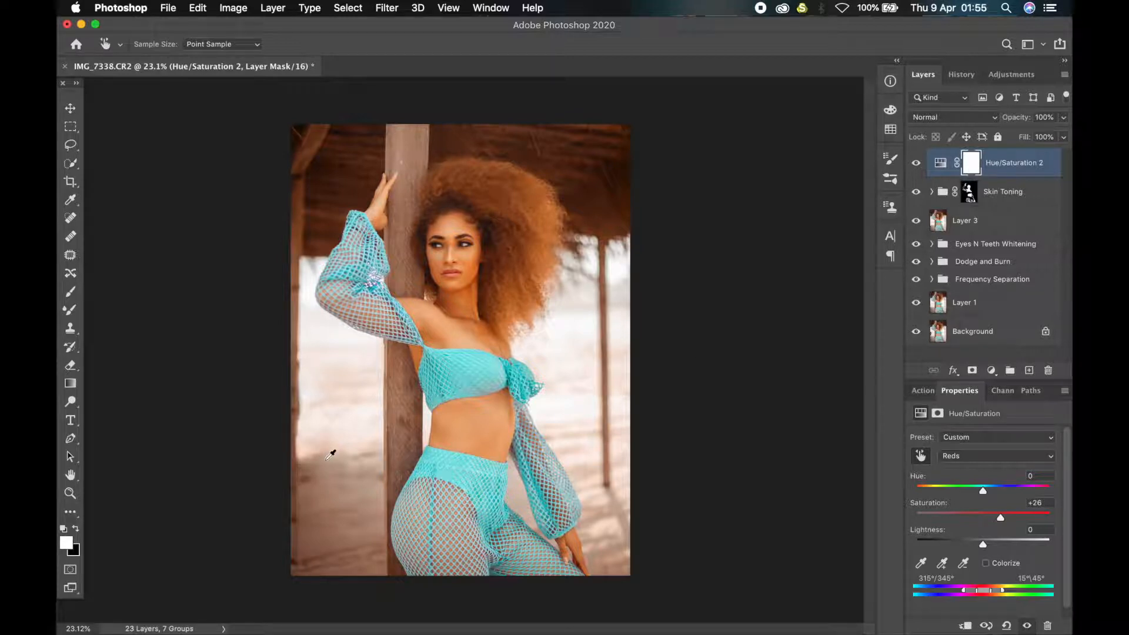
Delete the layer mask of Hue/Saturation 2 and leave Quick Mask mode.
{"action": "key", "text": "q"}
{"action": "left_click_drag", "start_coordinate": [993, 175], "coordinate": [1048, 364]}
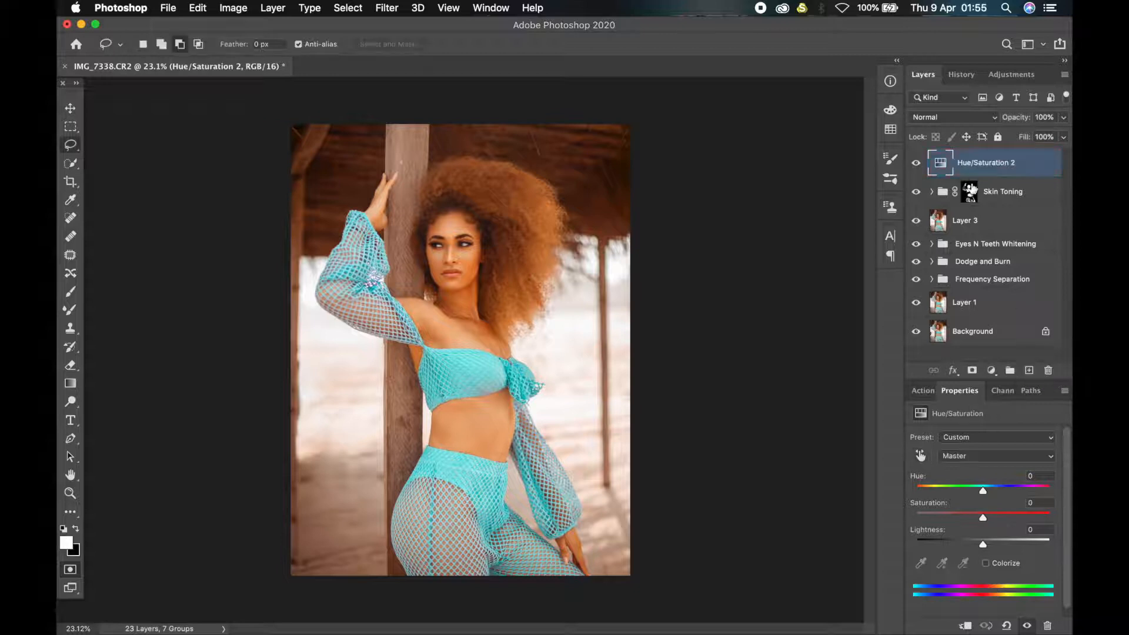
{"action": "key", "text": "q"}
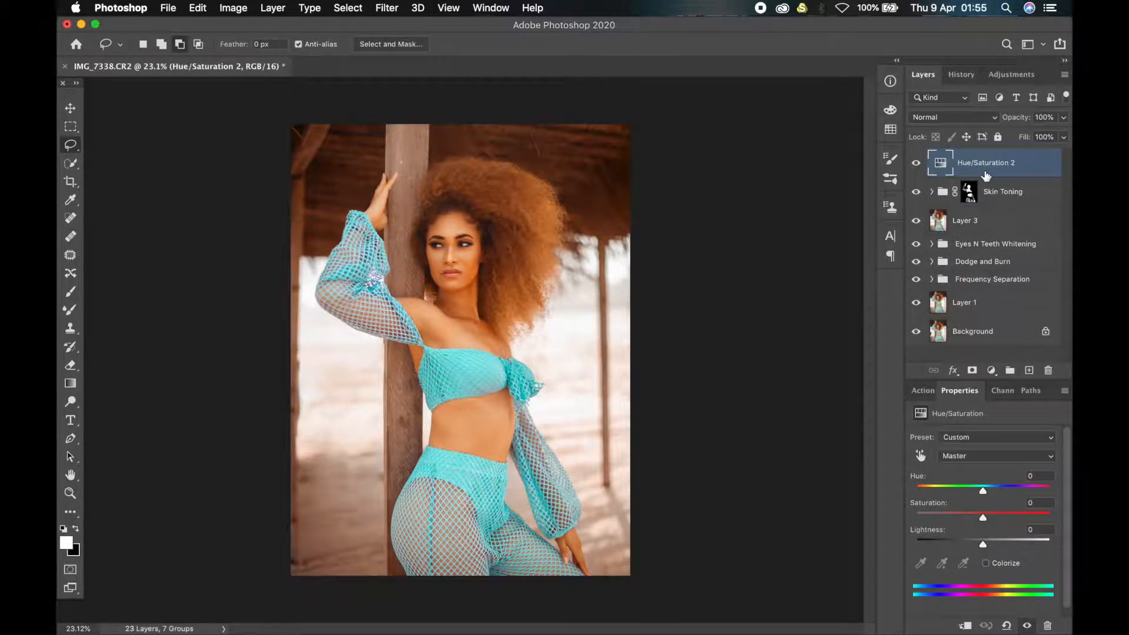
In Quick Mask mode, paint over the main mass of the hair with a large soft black brush.
{"action": "key", "text": "q"}
{"action": "key", "text": "x"}
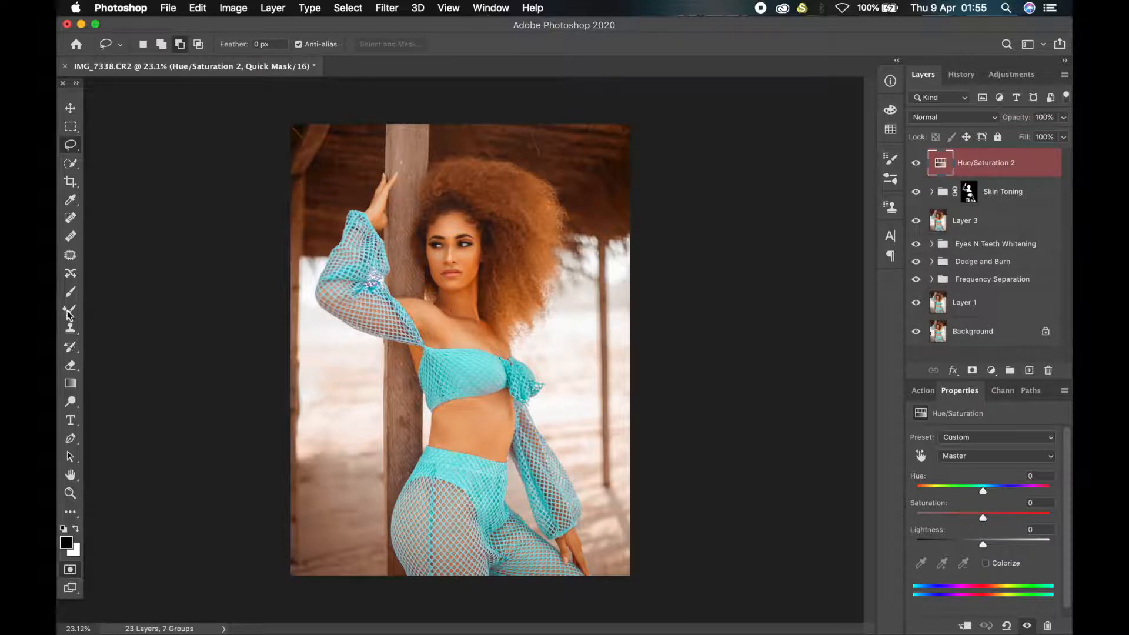
{"action": "left_click", "coordinate": [70, 292]}
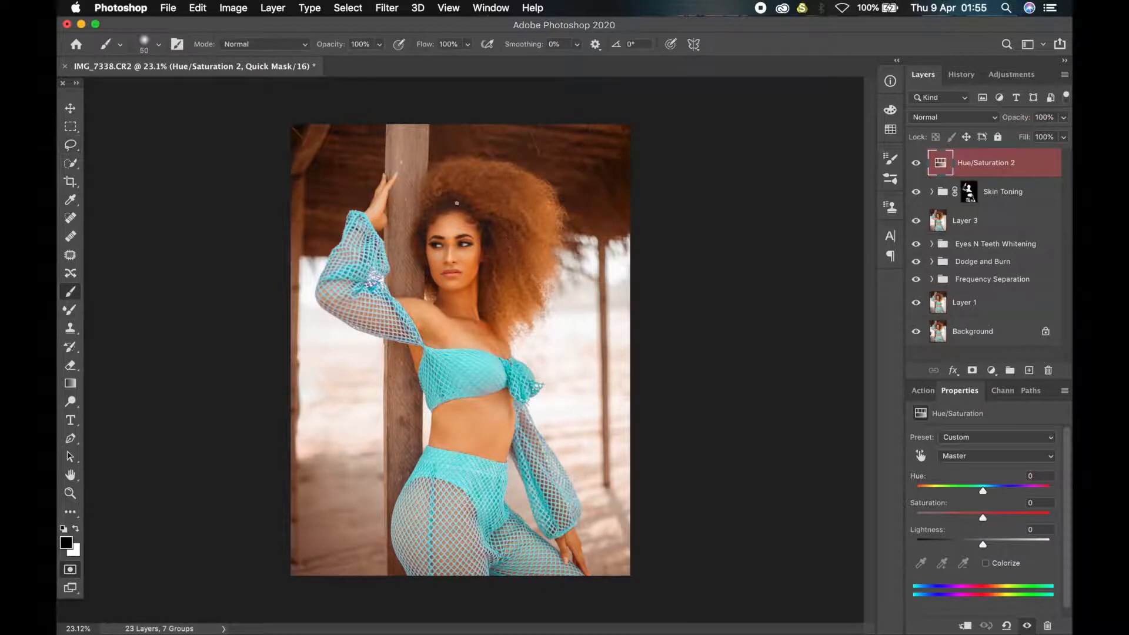
{"action": "scroll", "coordinate": [469, 194], "scroll_direction": "up", "scroll_amount": 6}
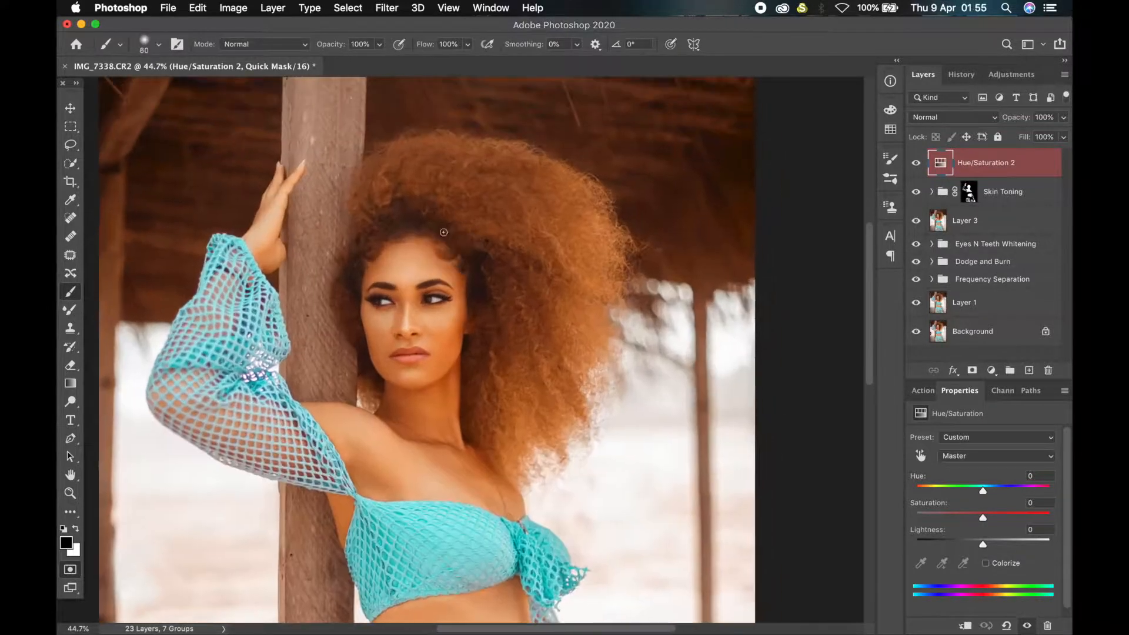
{"action": "key", "text": "]"}
{"action": "key", "text": "]"}
{"action": "key", "text": "]"}
{"action": "key", "text": "]"}
{"action": "key", "text": "]"}
{"action": "key", "text": "]"}
{"action": "key", "text": "]"}
{"action": "key", "text": "]"}
{"action": "key", "text": "]"}
{"action": "key", "text": "]"}
{"action": "key", "text": "]"}
{"action": "mouse_move", "coordinate": [436, 187]}
{"action": "left_mouse_down"}
{"action": "mouse_move", "coordinate": [395, 164]}
{"action": "mouse_move", "coordinate": [345, 297]}
{"action": "left_mouse_up"}
{"action": "mouse_move", "coordinate": [454, 160]}
{"action": "left_mouse_down"}
{"action": "mouse_move", "coordinate": [527, 175]}
{"action": "mouse_move", "coordinate": [563, 212]}
{"action": "mouse_move", "coordinate": [511, 243]}
{"action": "mouse_move", "coordinate": [563, 225]}
{"action": "mouse_move", "coordinate": [571, 207]}
{"action": "mouse_move", "coordinate": [581, 293]}
{"action": "mouse_move", "coordinate": [468, 248]}
{"action": "left_mouse_up"}
{"action": "key", "text": "["}
{"action": "key", "text": "["}
{"action": "key", "text": "["}
{"action": "mouse_move", "coordinate": [504, 378]}
{"action": "left_mouse_down"}
{"action": "mouse_move", "coordinate": [535, 416]}
{"action": "mouse_move", "coordinate": [588, 329]}
{"action": "left_mouse_up"}
{"action": "mouse_move", "coordinate": [514, 470]}
{"action": "left_mouse_down"}
{"action": "mouse_move", "coordinate": [579, 403]}
{"action": "mouse_move", "coordinate": [588, 353]}
{"action": "left_mouse_up"}
Reduce the brush size to 125 and paint the remaining hair beside the neck into the quick mask.
{"action": "key", "text": "["}
{"action": "key", "text": "["}
{"action": "key", "text": "["}
{"action": "key", "text": "["}
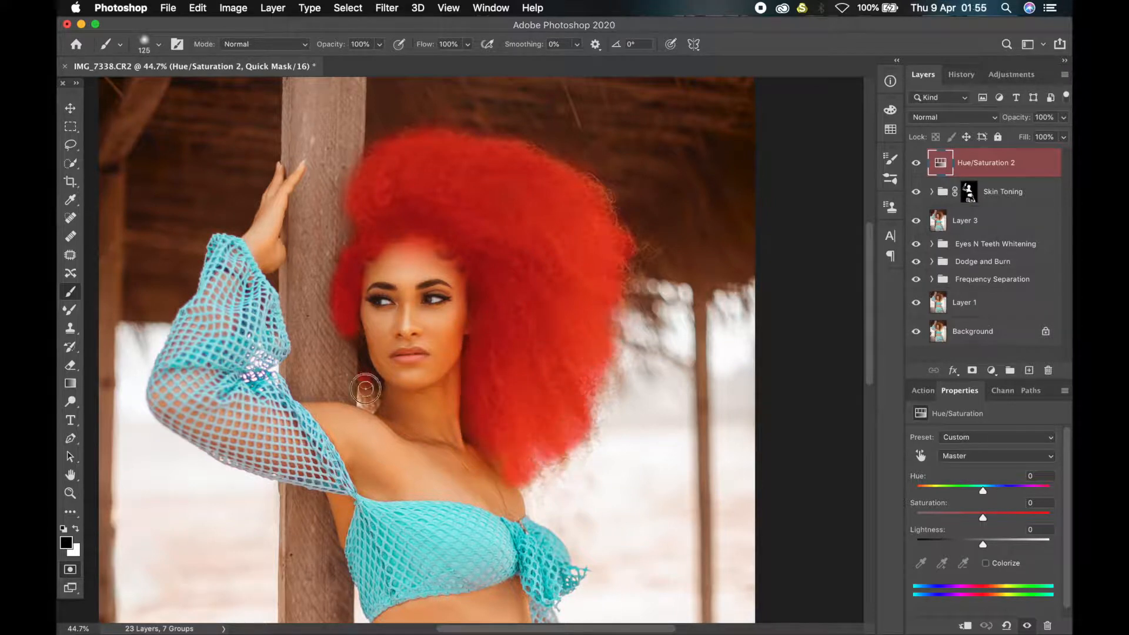
{"action": "mouse_move", "coordinate": [361, 403]}
{"action": "left_mouse_down"}
{"action": "mouse_move", "coordinate": [363, 357]}
{"action": "mouse_move", "coordinate": [374, 396]}
{"action": "left_mouse_up"}
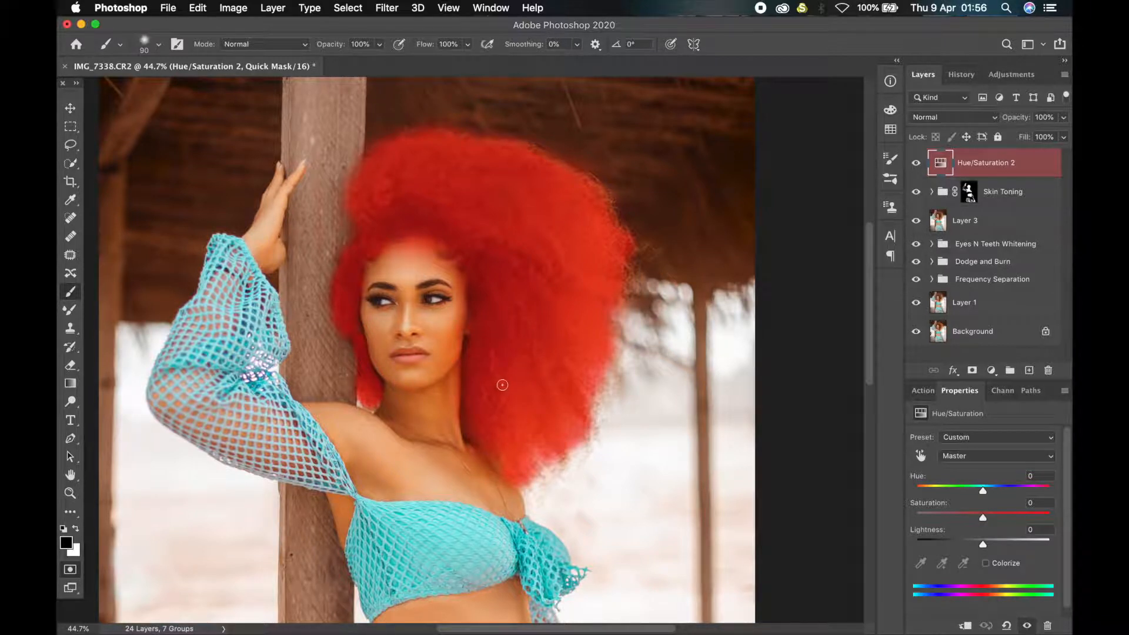
Turn the quick mask into a selection of the hair and add it as a layer mask to Hue/Saturation 2.
{"action": "key", "text": "q"}
{"action": "key", "text": "x"}
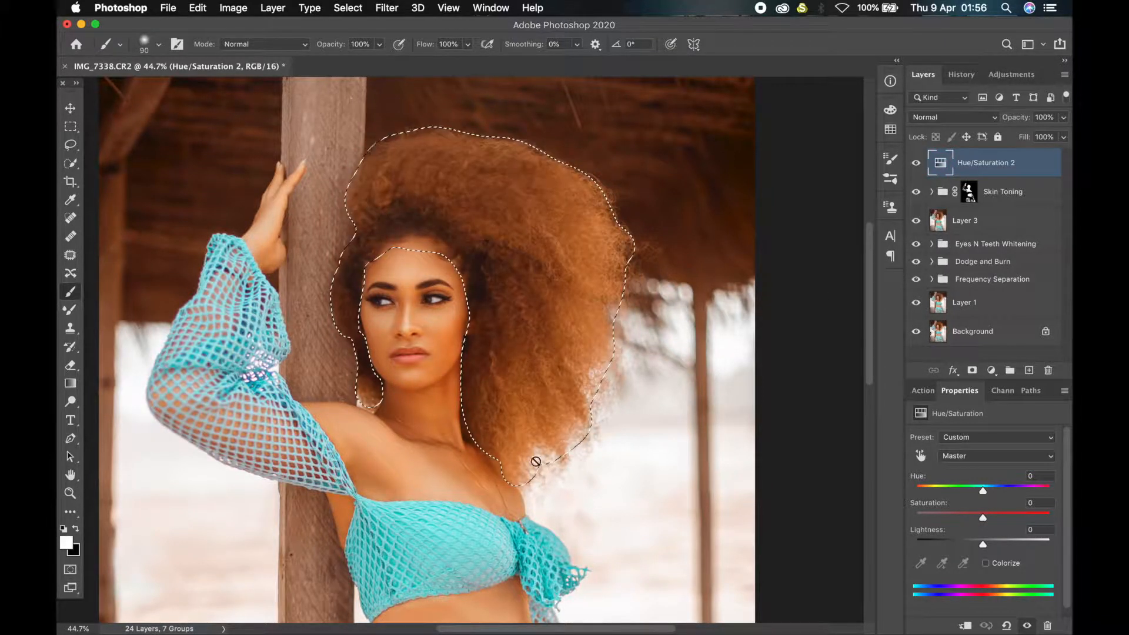
{"action": "scroll", "coordinate": [398, 425], "scroll_direction": "down", "scroll_amount": 1}
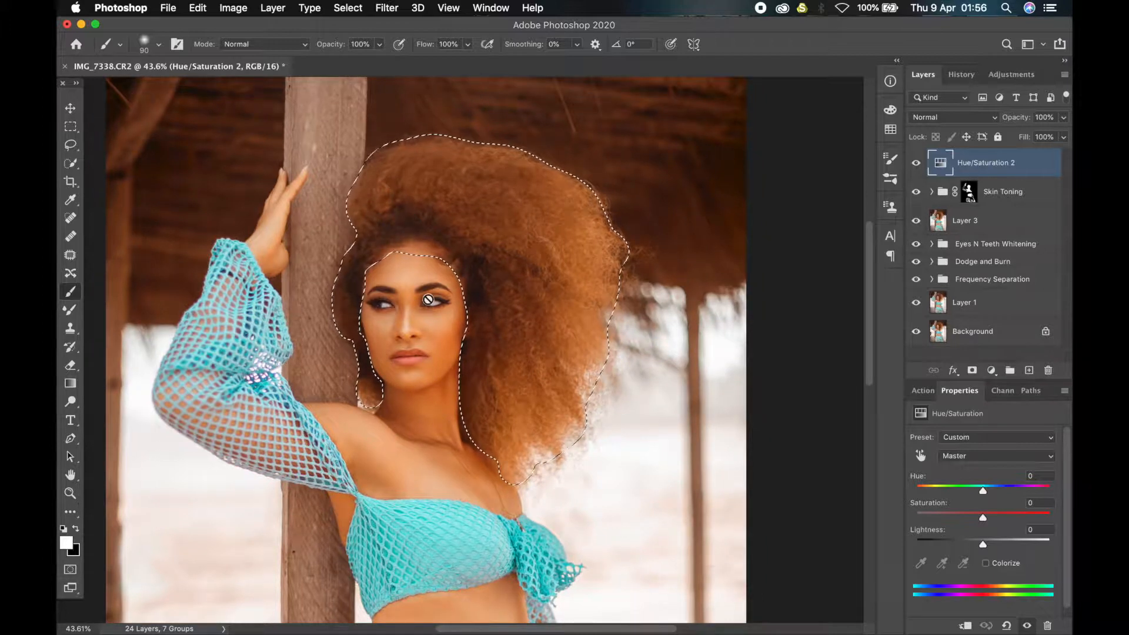
{"action": "left_click", "coordinate": [972, 370]}
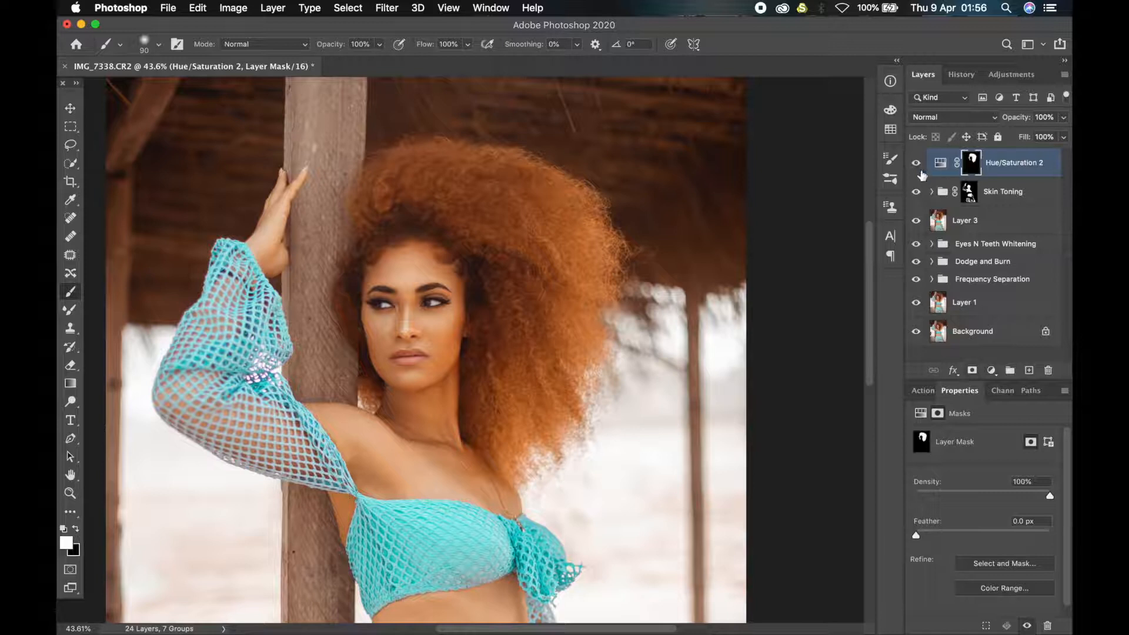
Compare the hair color with and without the Hue/Saturation 2 layer by switching its visibility.
{"action": "left_click", "coordinate": [916, 164]}
{"action": "left_click", "coordinate": [917, 164]}
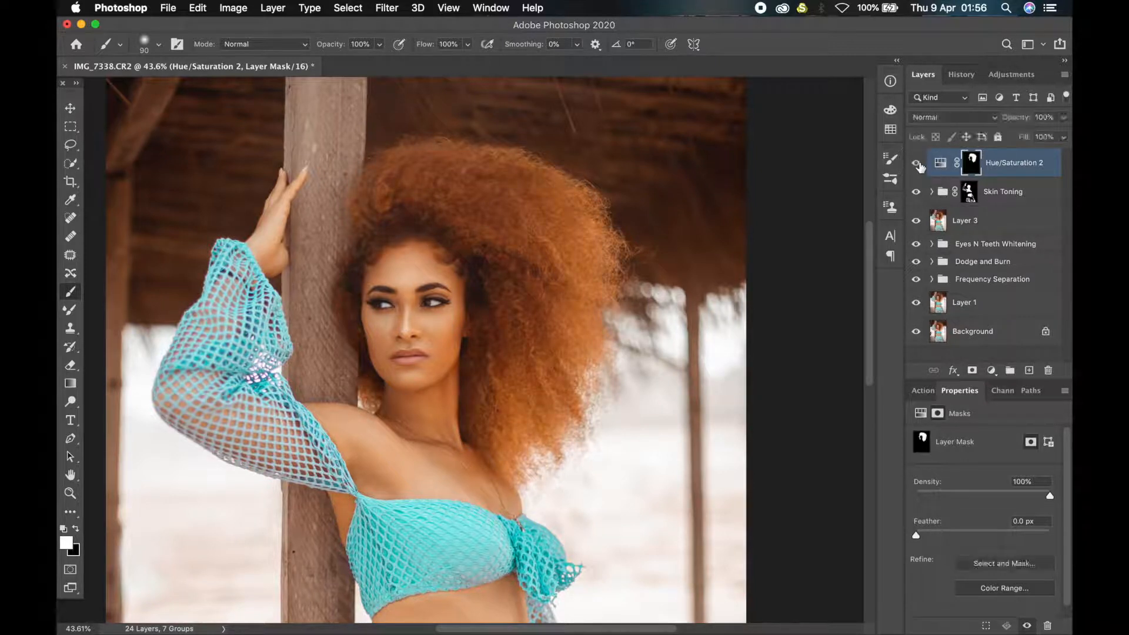
{"action": "left_click", "coordinate": [917, 164]}
{"action": "left_click", "coordinate": [917, 164]}
{"action": "left_click", "coordinate": [917, 165]}
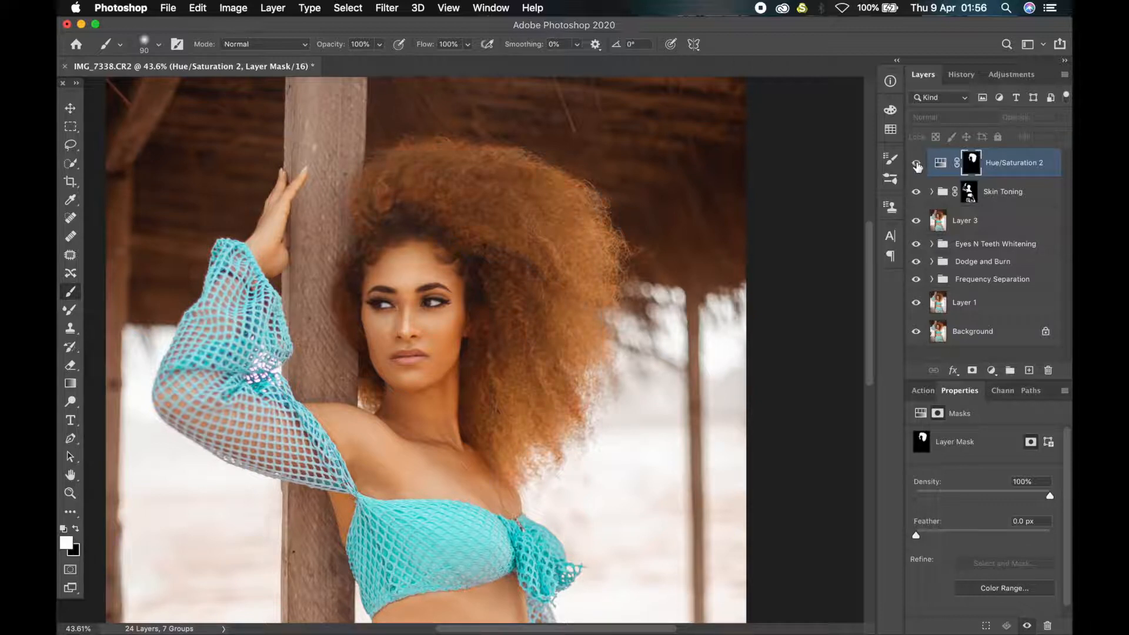
{"action": "left_click", "coordinate": [917, 165]}
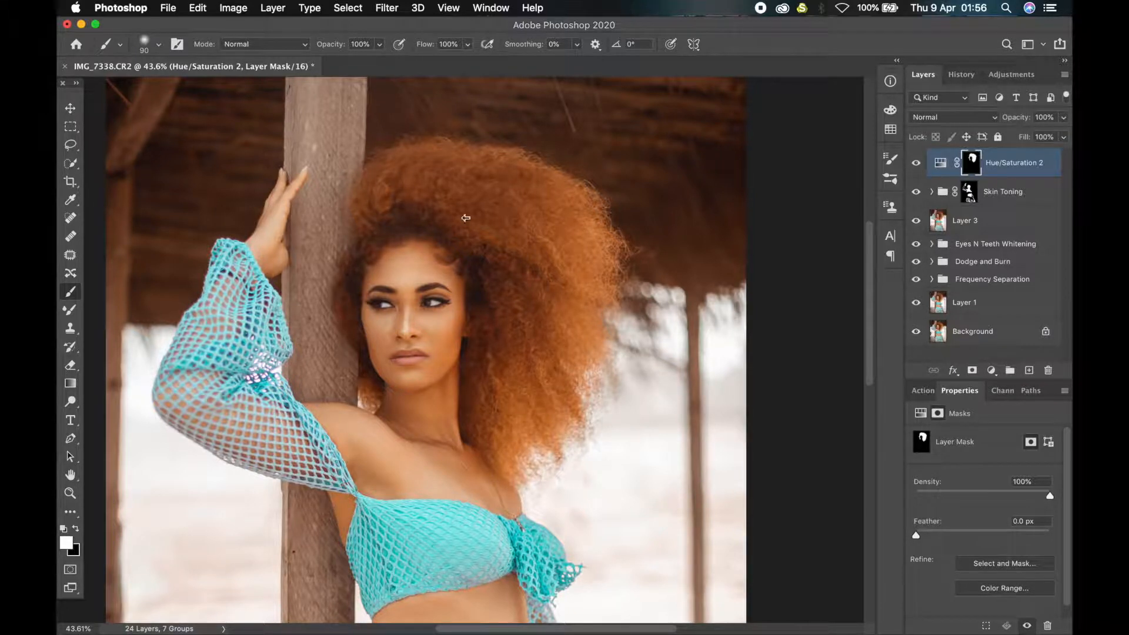
Lower the brush flow to 23% and touch up the Hue/Saturation 2 mask in white along the hair beside the wooden post.
{"action": "scroll", "coordinate": [411, 229], "scroll_direction": "up", "scroll_amount": 3}
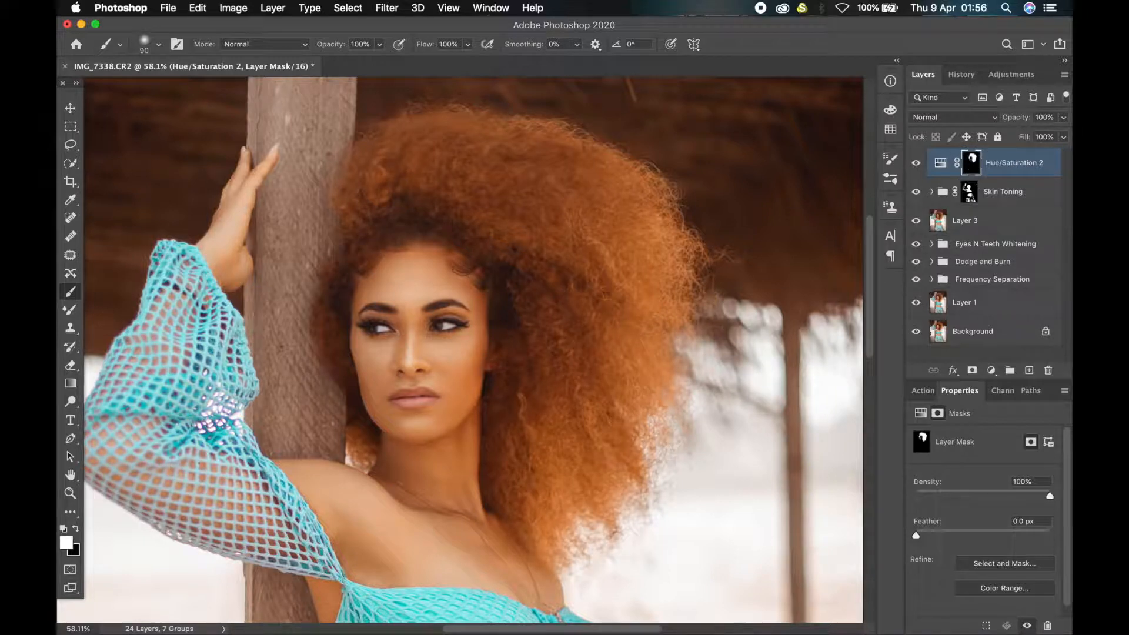
{"action": "key", "text": "x"}
{"action": "key", "text": "bracketright"}
{"action": "key", "text": "bracketright"}
{"action": "key", "text": "bracketright"}
{"action": "key", "text": "bracketleft"}
{"action": "key", "text": "bracketleft"}
{"action": "key", "text": "bracketleft"}
{"action": "key", "text": "x"}
{"action": "key", "text": "super+z"}
{"action": "left_click_drag", "start_coordinate": [425, 46], "coordinate": [372, 67]}
{"action": "left_click", "coordinate": [379, 249]}
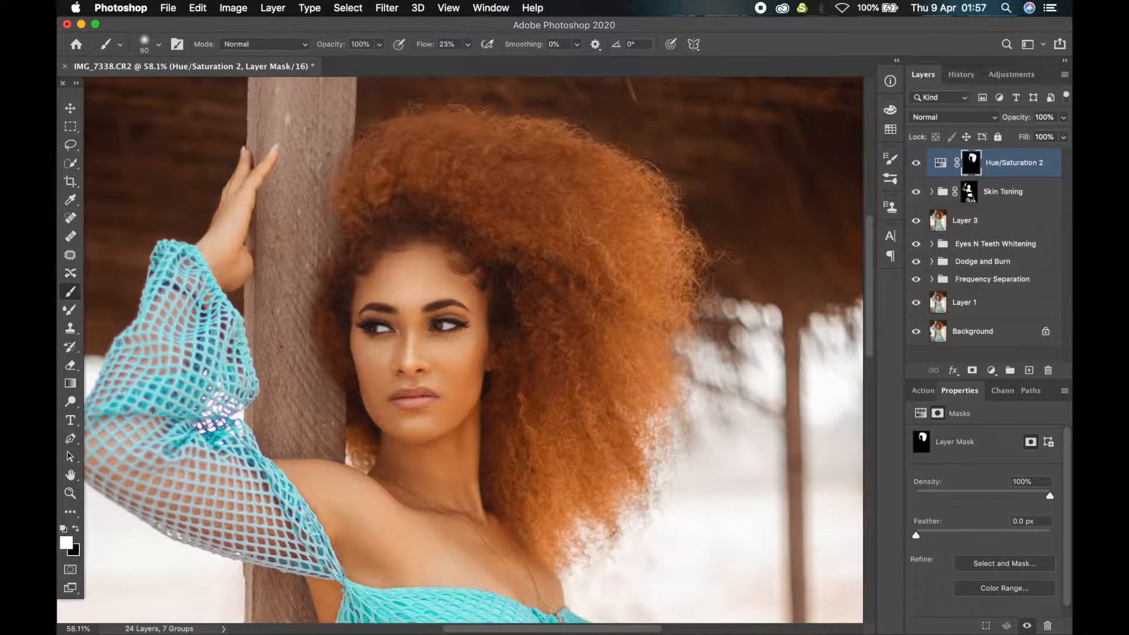
Check the masked hair adjustment on the whole portrait by hiding and showing Hue/Saturation 2.
{"action": "scroll", "coordinate": [516, 298], "scroll_direction": "down", "scroll_amount": 5}
{"action": "scroll", "coordinate": [517, 298], "scroll_direction": "down", "scroll_amount": 4}
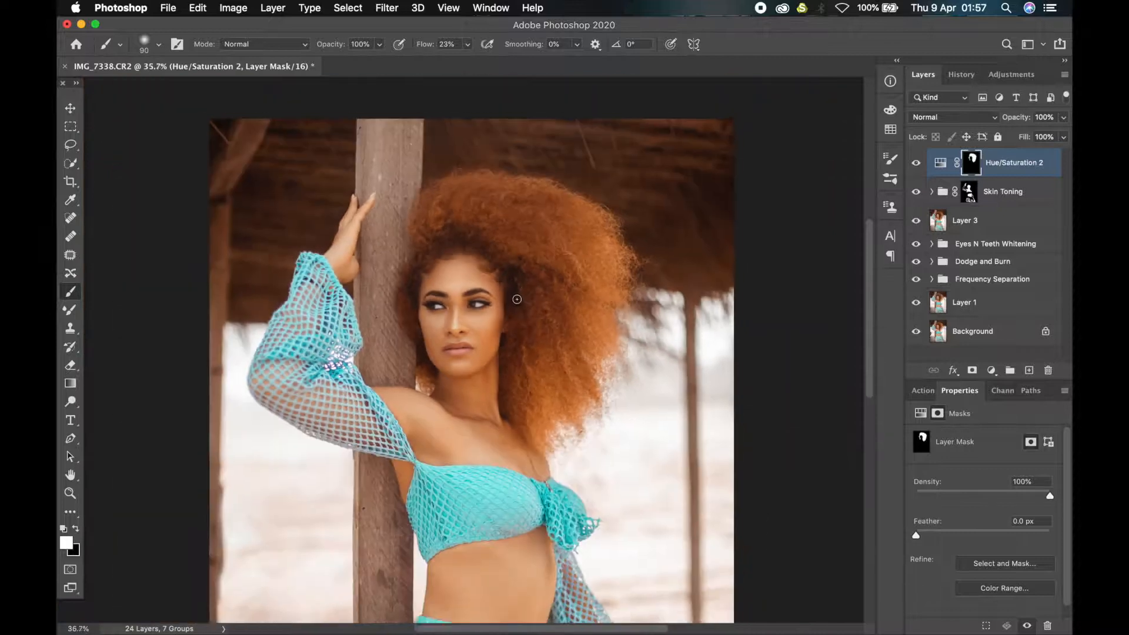
{"action": "scroll", "coordinate": [516, 299], "scroll_direction": "down", "scroll_amount": 4}
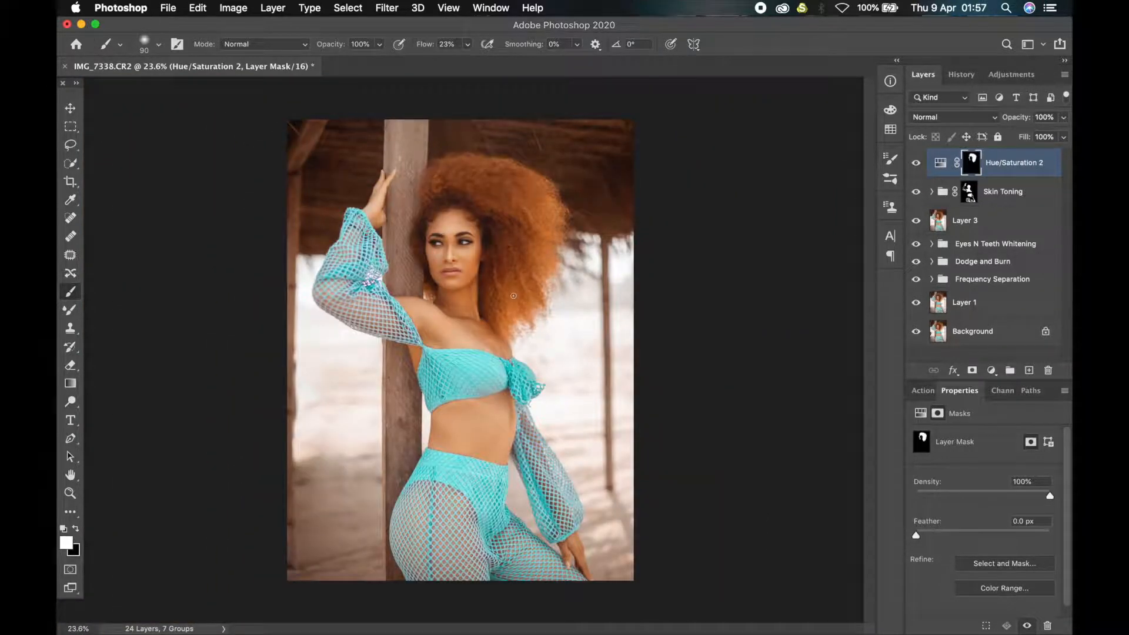
{"action": "left_click", "coordinate": [916, 163]}
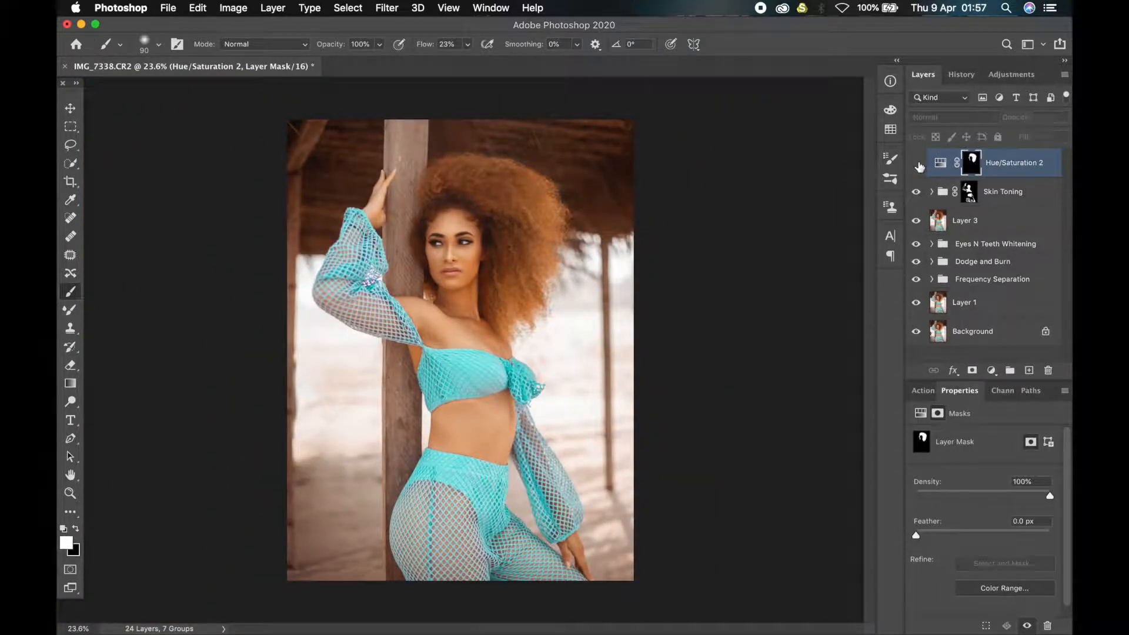
{"action": "left_click", "coordinate": [916, 164]}
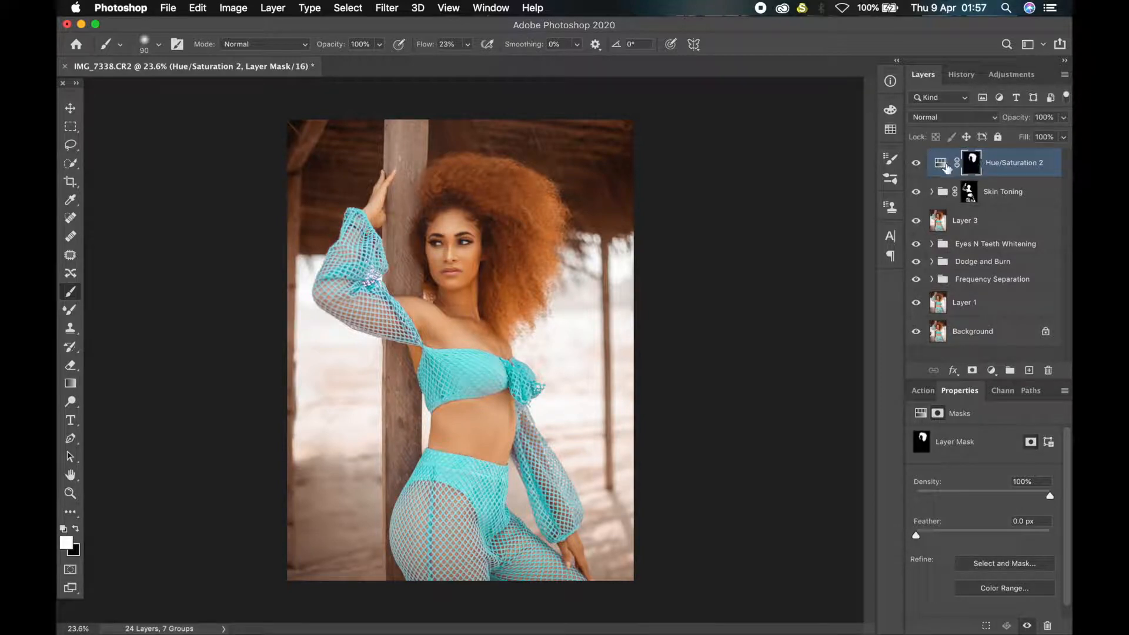
Set the Reds hue to -3 and lightness to -3 in Hue/Saturation 2, and compare the result with the layer hidden.
{"action": "left_click", "coordinate": [940, 163]}
{"action": "left_click", "coordinate": [976, 455]}
{"action": "left_click", "coordinate": [975, 475]}
{"action": "left_click", "coordinate": [971, 456]}
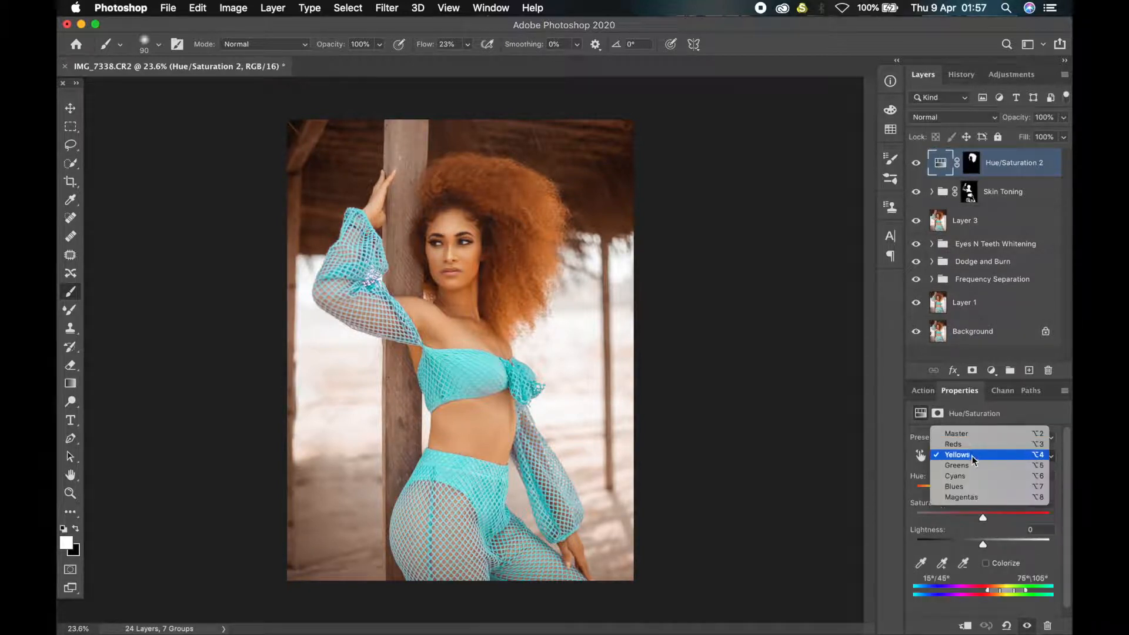
{"action": "left_click", "coordinate": [971, 445]}
{"action": "left_click_drag", "start_coordinate": [983, 517], "coordinate": [981, 491]}
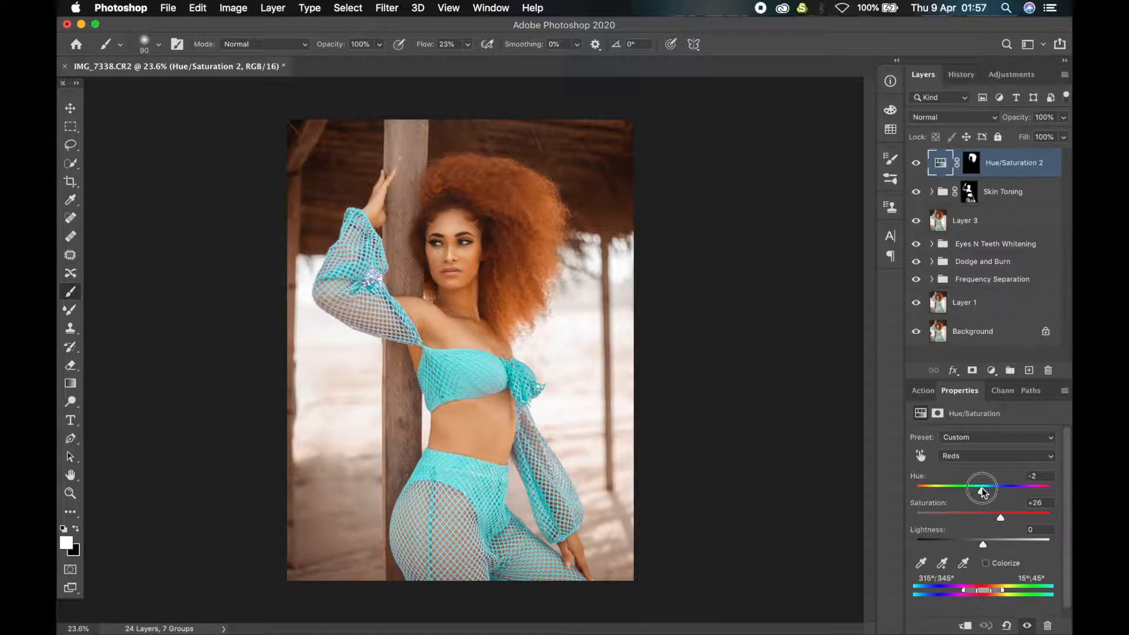
{"action": "left_click_drag", "start_coordinate": [983, 492], "coordinate": [983, 491]}
{"action": "left_click", "coordinate": [1022, 478]}
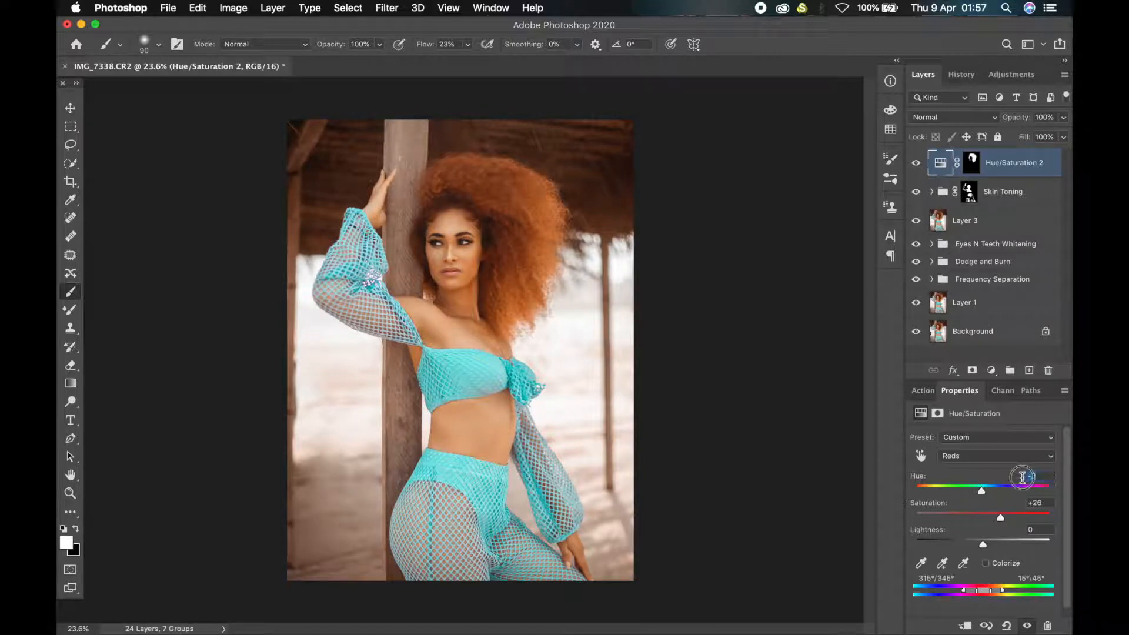
{"action": "type", "text": "-3"}
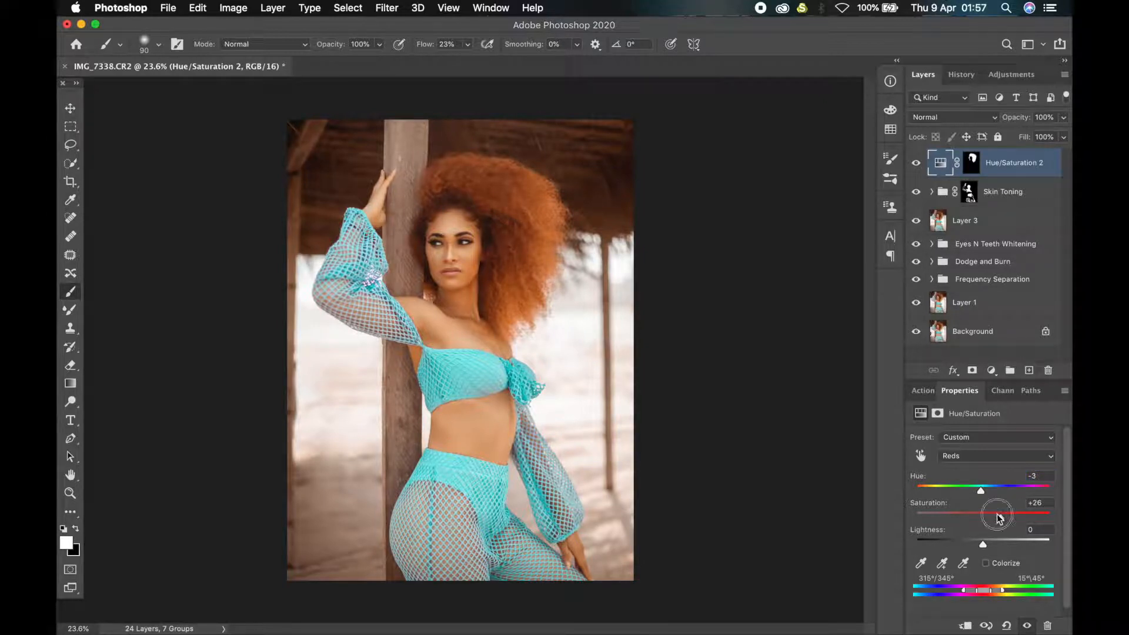
{"action": "left_click_drag", "start_coordinate": [999, 516], "coordinate": [982, 539]}
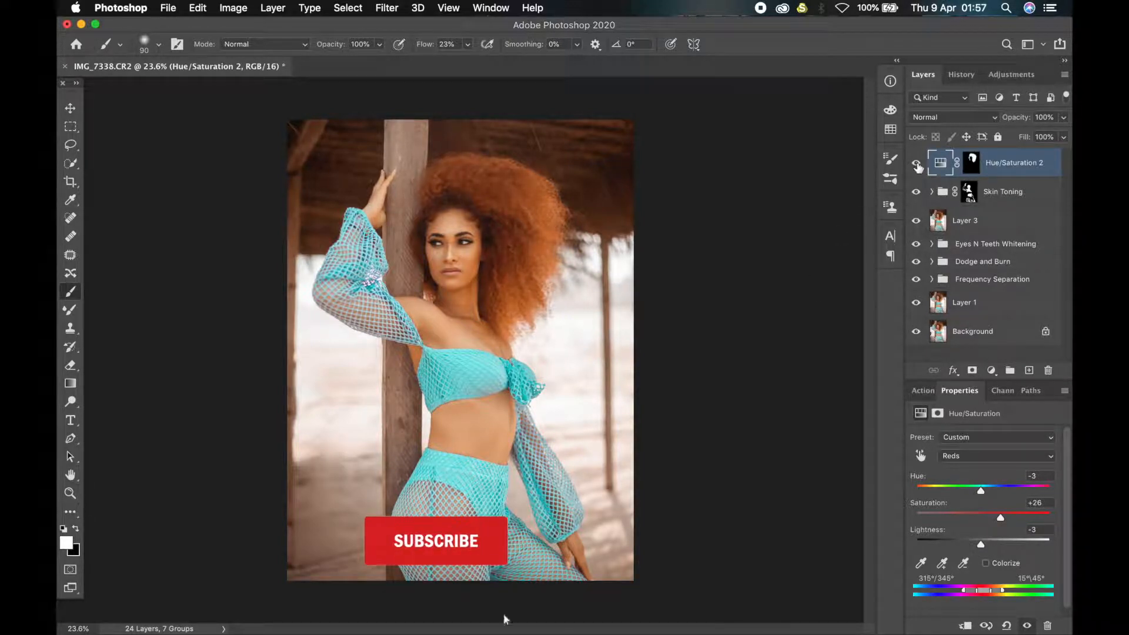
{"action": "left_click", "coordinate": [917, 164]}
{"action": "left_click", "coordinate": [917, 164]}
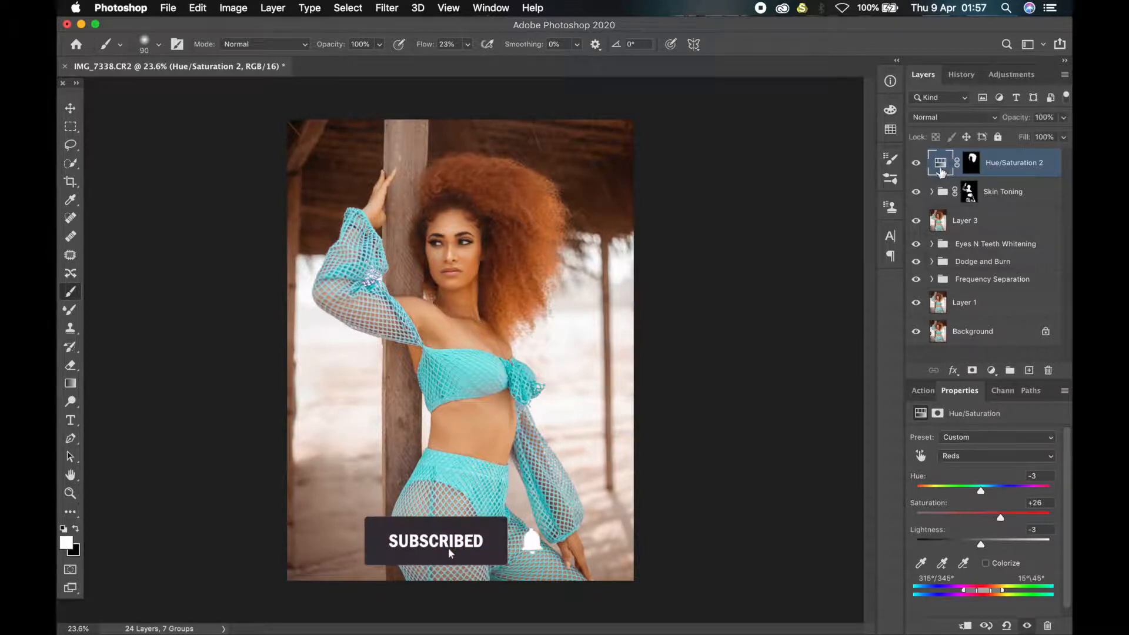
Rename the Hue/Saturation 2 layer as Hair.
{"action": "double_click", "coordinate": [999, 162]}
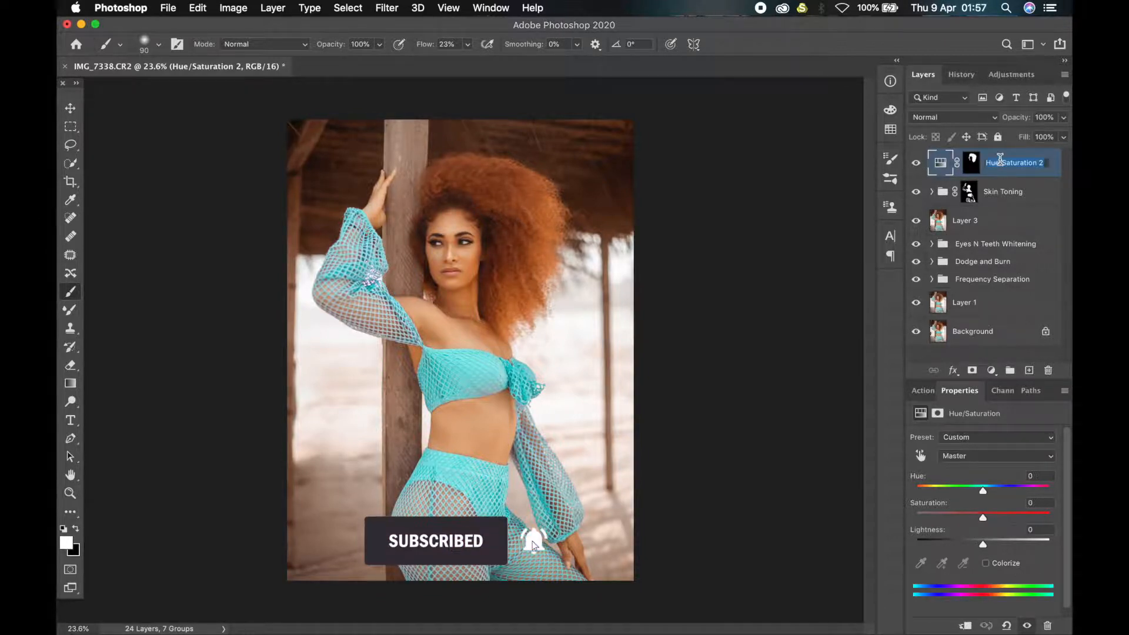
{"action": "type", "text": "Hair"}
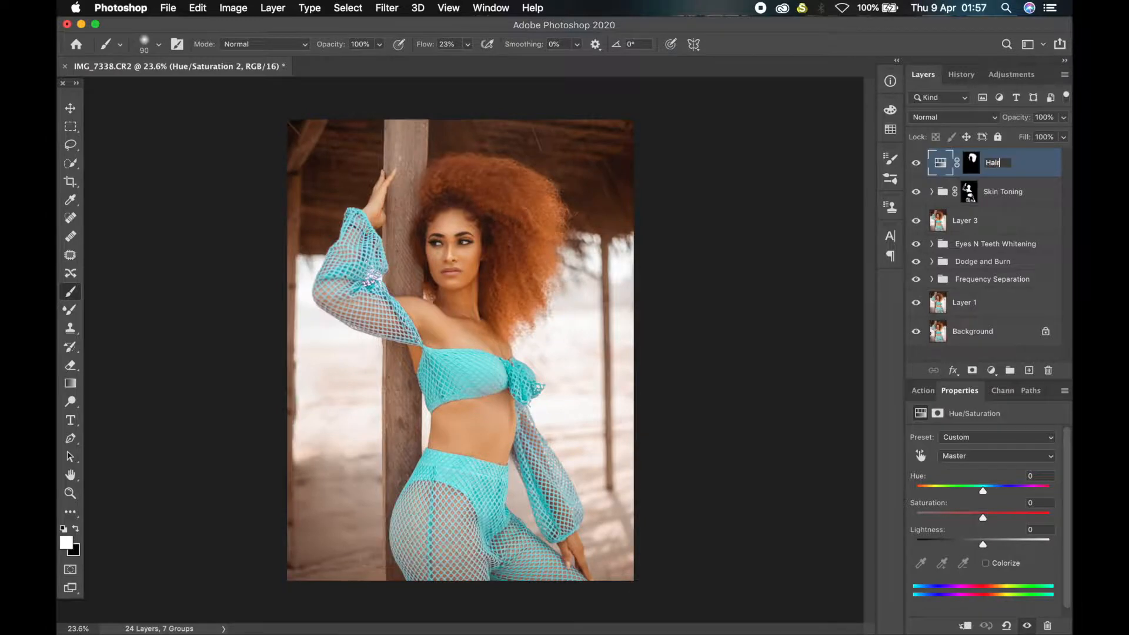
{"action": "key", "text": "Return"}
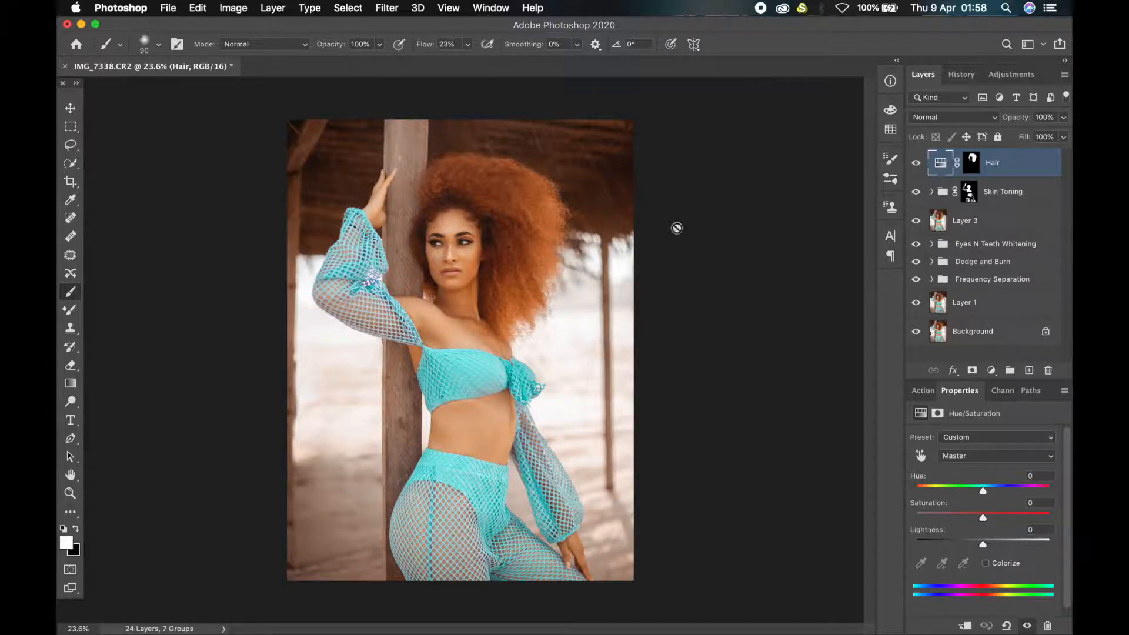
Run the Color grading overall action and collapse the Color Balance and COlor Grade groups.
{"action": "left_click", "coordinate": [923, 390]}
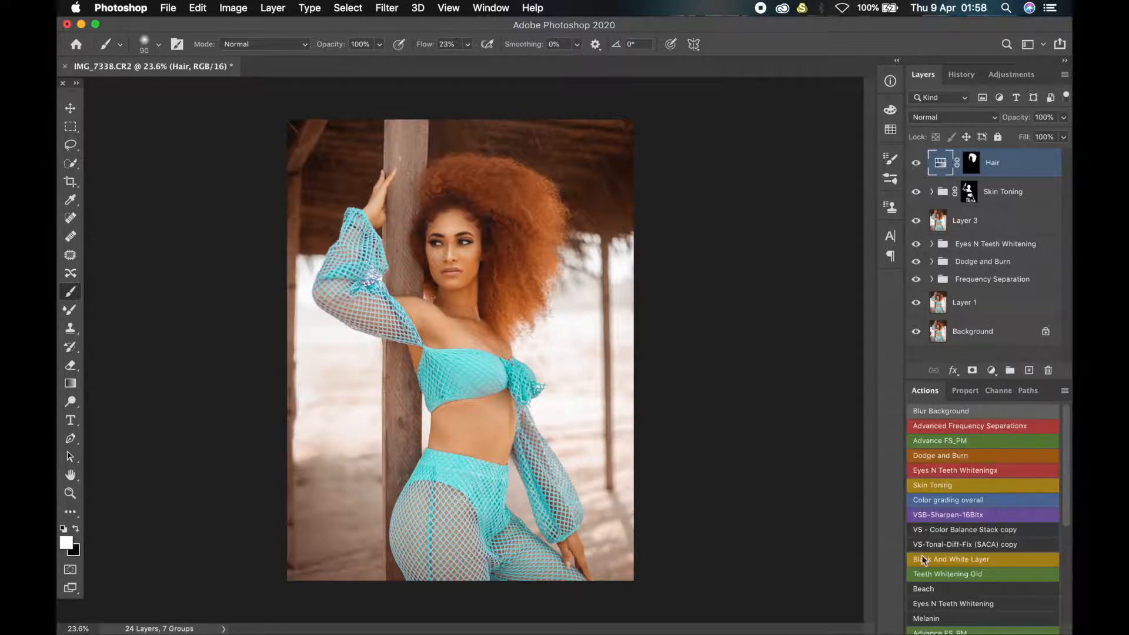
{"action": "left_click", "coordinate": [961, 500]}
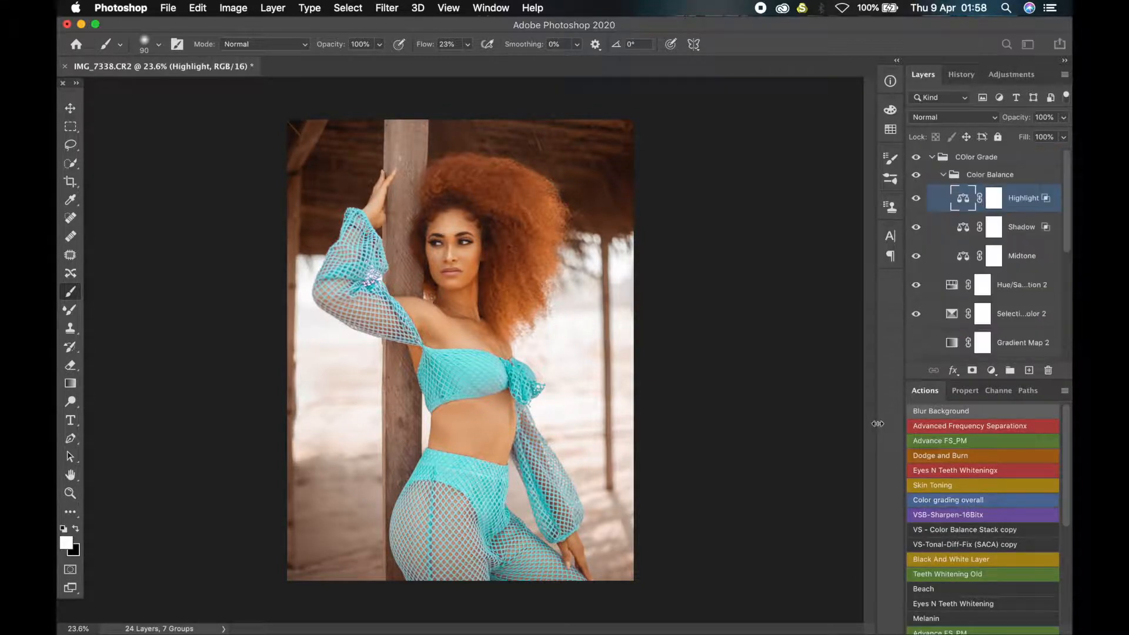
{"action": "left_click", "coordinate": [942, 174]}
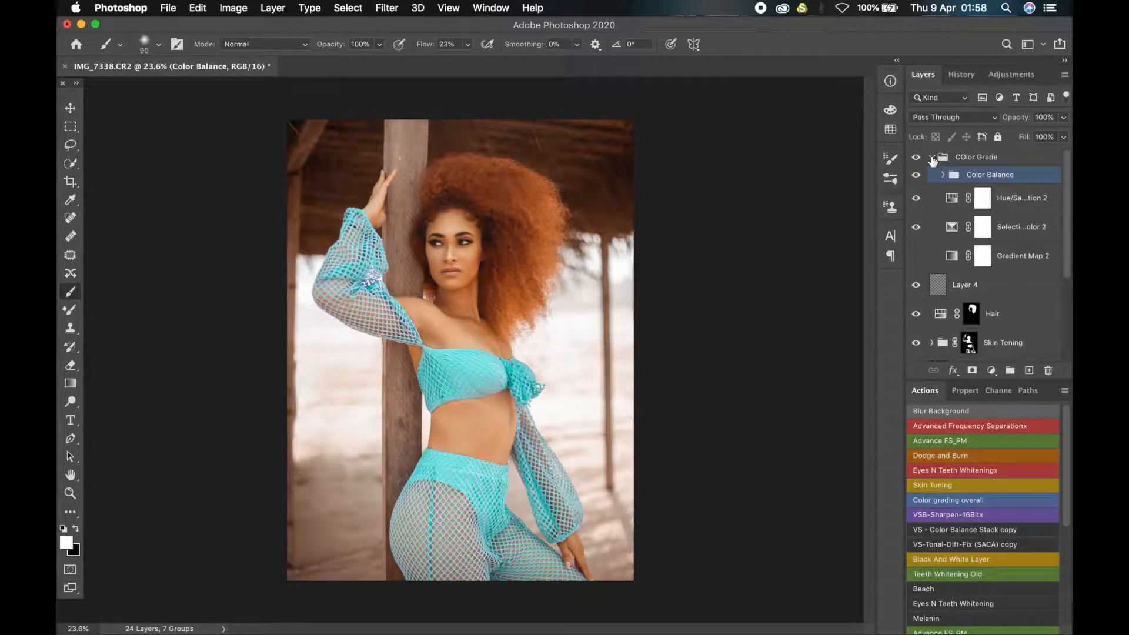
{"action": "left_click", "coordinate": [932, 158]}
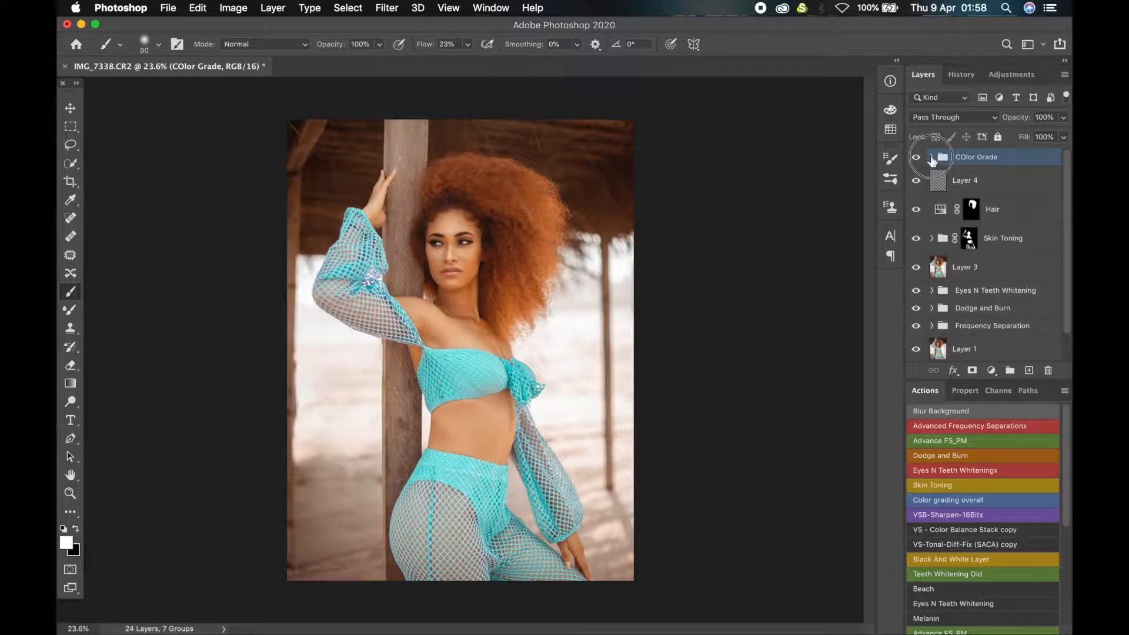
Look through the contents of the COlor Grade group and delete the empty Layer 4 beneath it.
{"action": "left_click", "coordinate": [932, 157]}
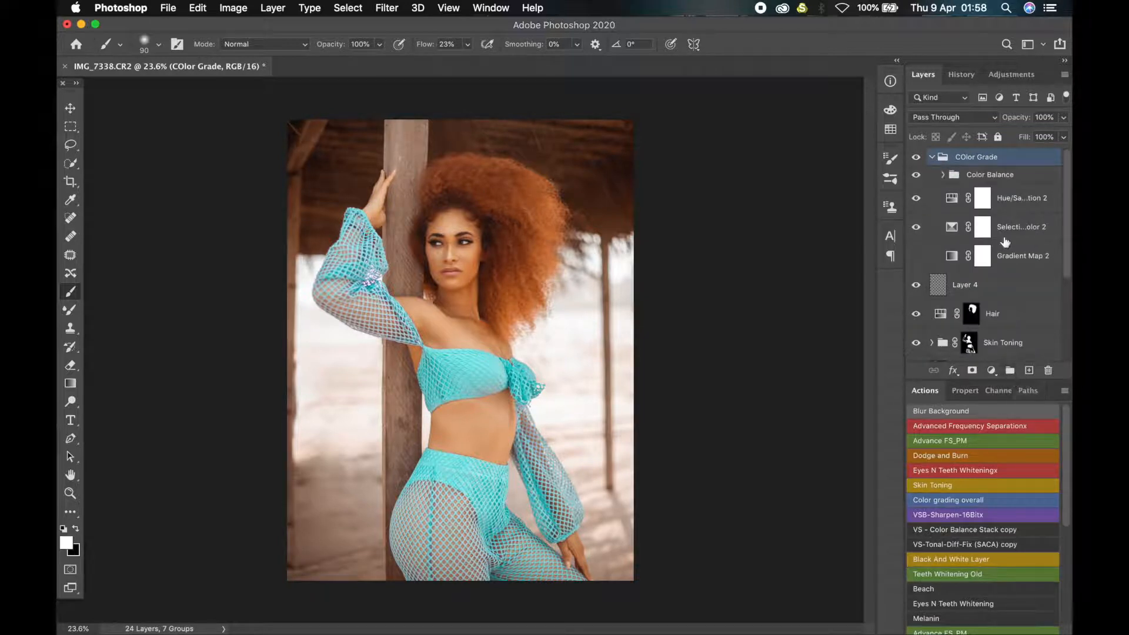
{"action": "left_click", "coordinate": [944, 175]}
{"action": "left_click", "coordinate": [943, 175]}
{"action": "left_click", "coordinate": [932, 157]}
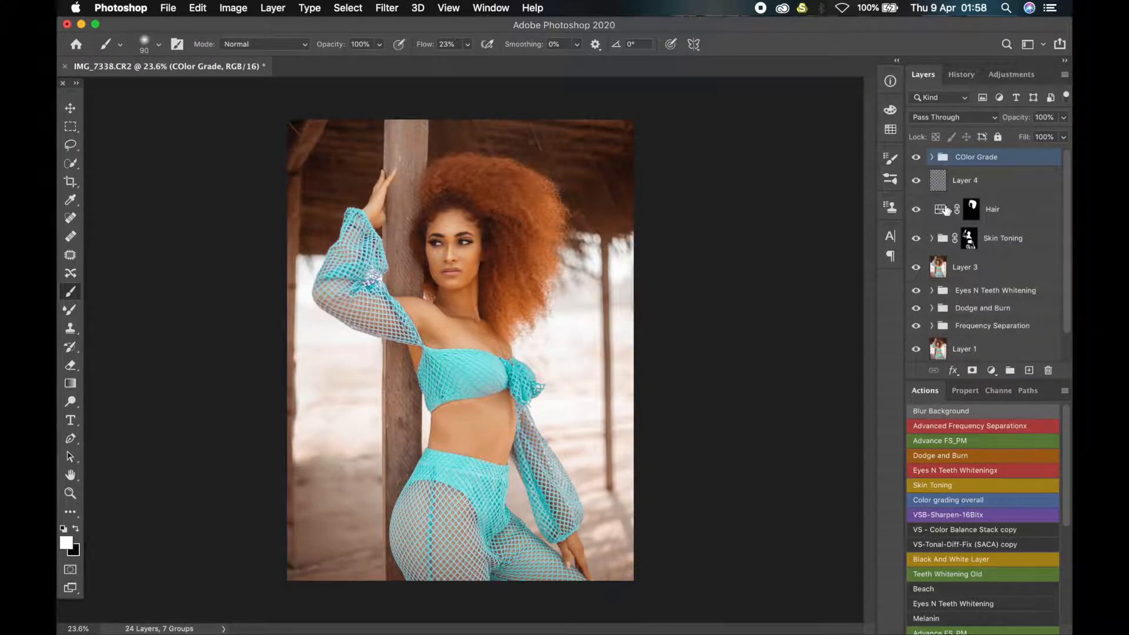
{"action": "left_click", "coordinate": [989, 186]}
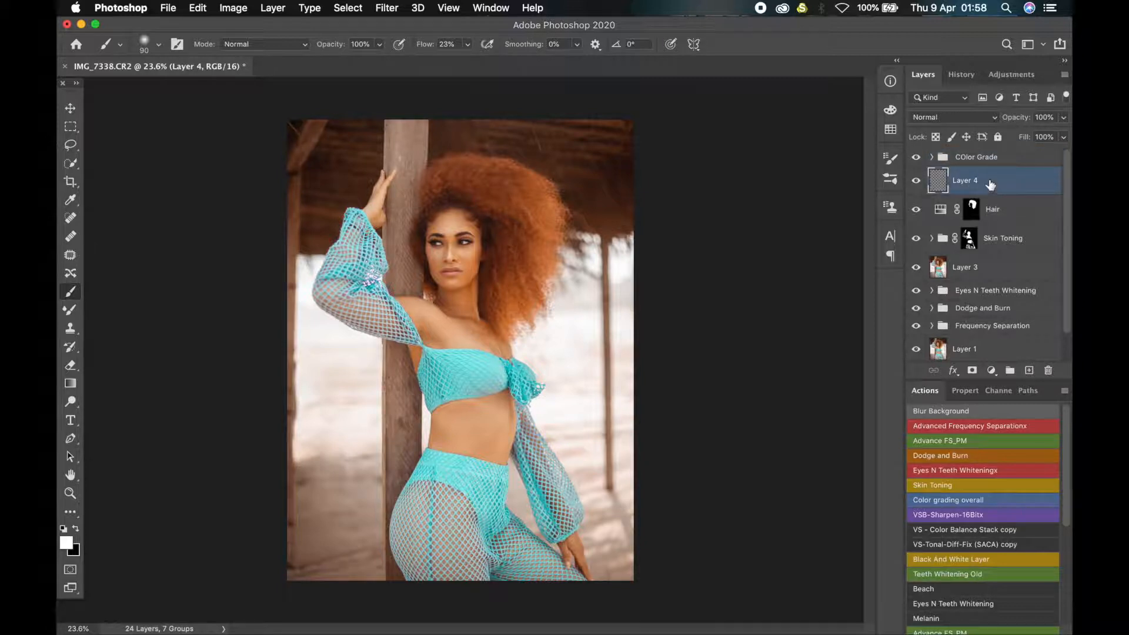
{"action": "key", "text": "Delete"}
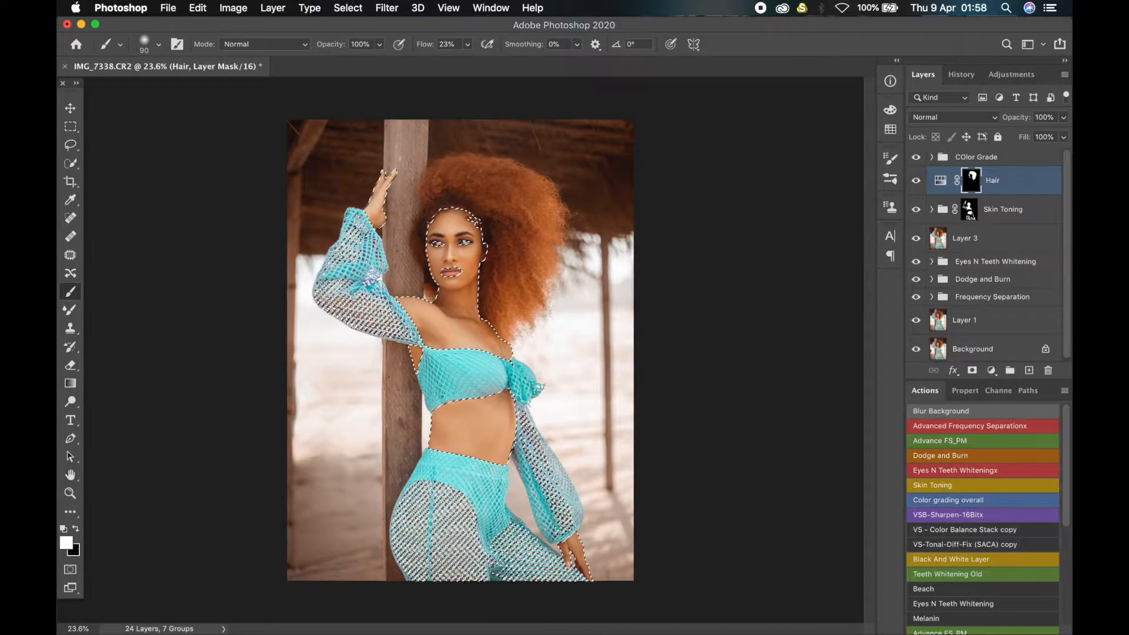
Select Layer 3 and add the eyes and lips to the active skin and outfit selection with the Quick Selection tool.
{"action": "scroll", "coordinate": [449, 285], "scroll_direction": "up", "scroll_amount": 2}
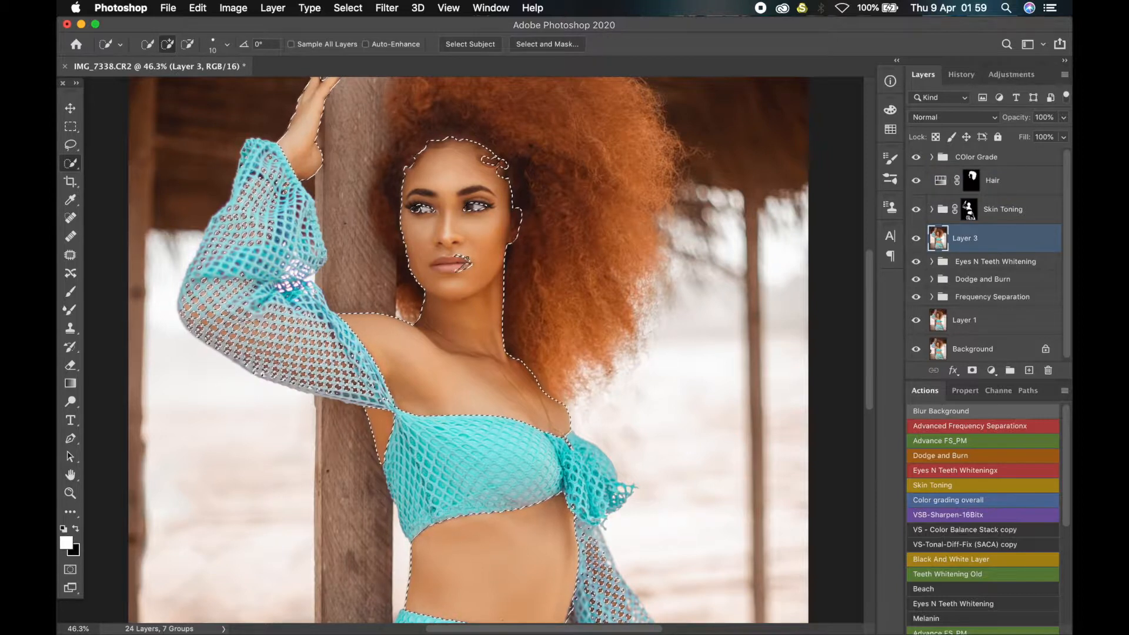
{"action": "left_click_drag", "start_coordinate": [416, 209], "coordinate": [485, 206]}
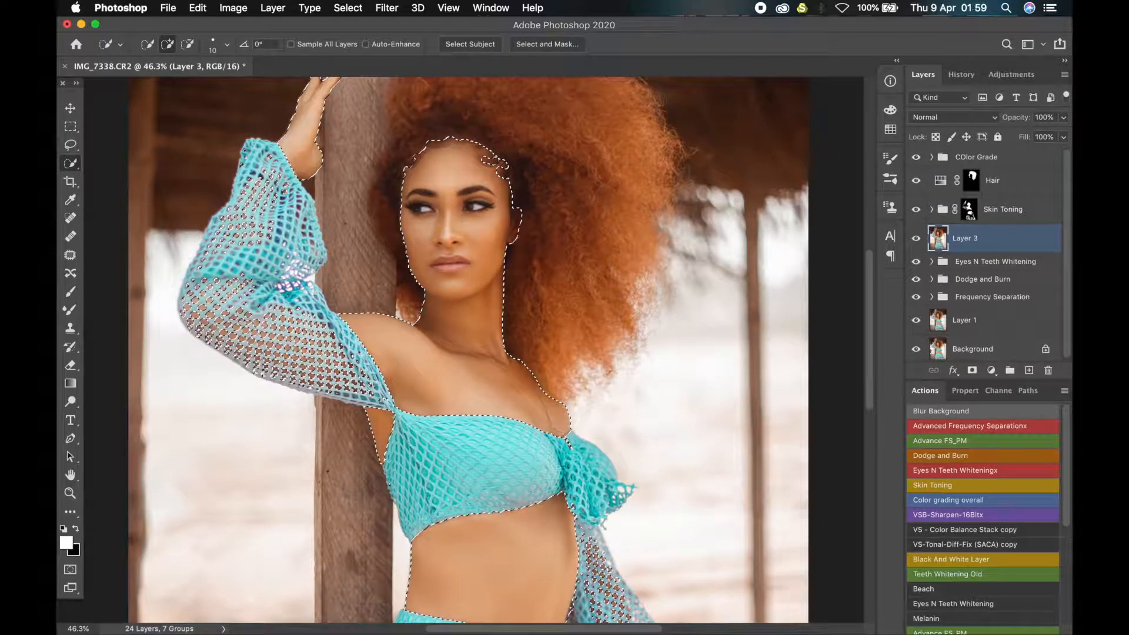
{"action": "scroll", "coordinate": [447, 229], "scroll_direction": "down", "scroll_amount": 3}
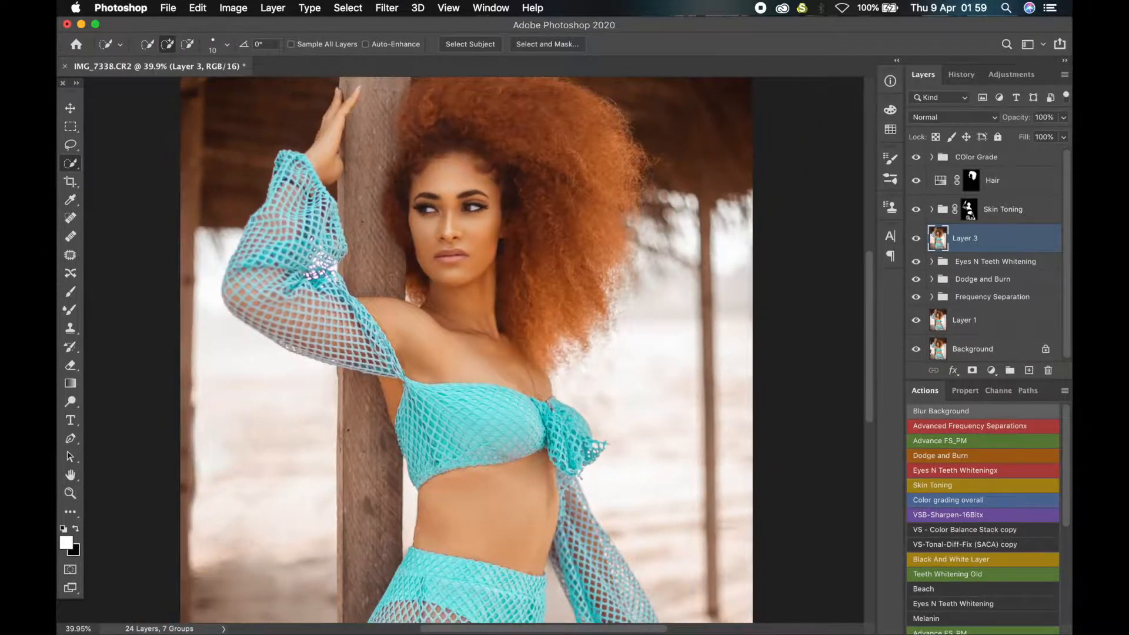
{"action": "key", "text": "ctrl+d"}
{"action": "scroll", "coordinate": [447, 228], "scroll_direction": "down", "scroll_amount": 2}
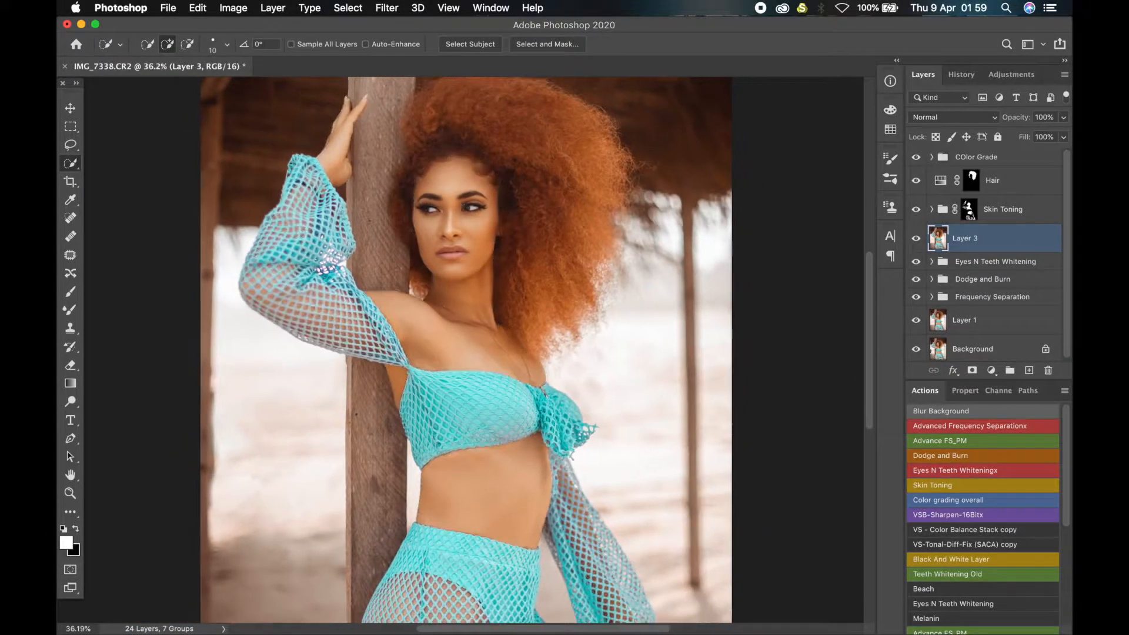
{"action": "scroll", "coordinate": [448, 229], "scroll_direction": "down", "scroll_amount": 5}
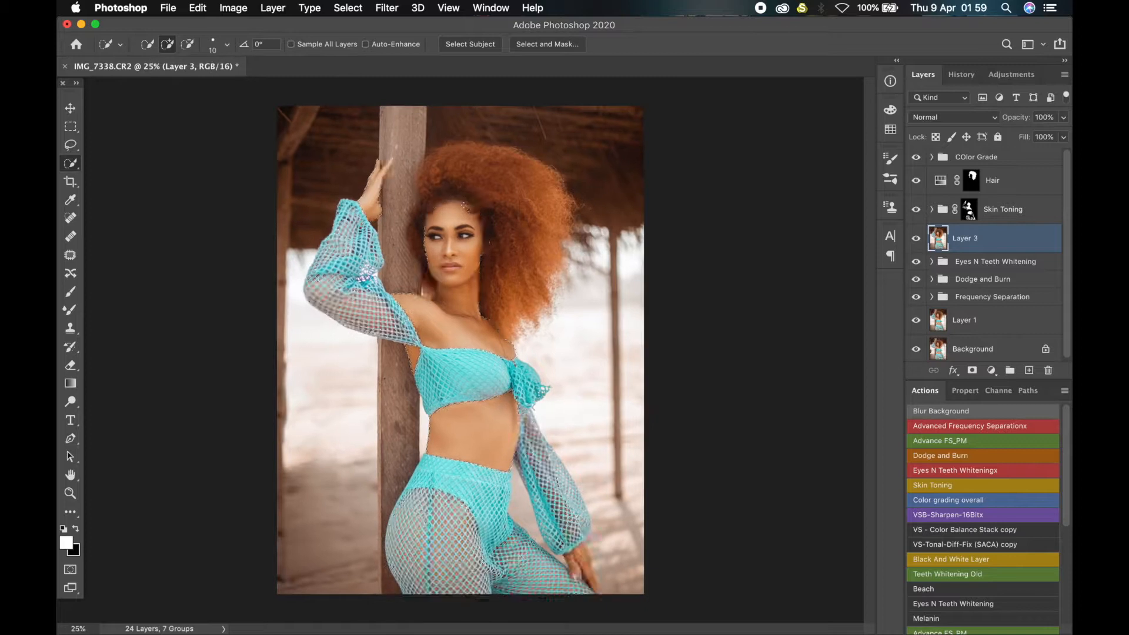
Invert the selection and add it as a layer mask to the COlor Grade group.
{"action": "right_click", "coordinate": [508, 227]}
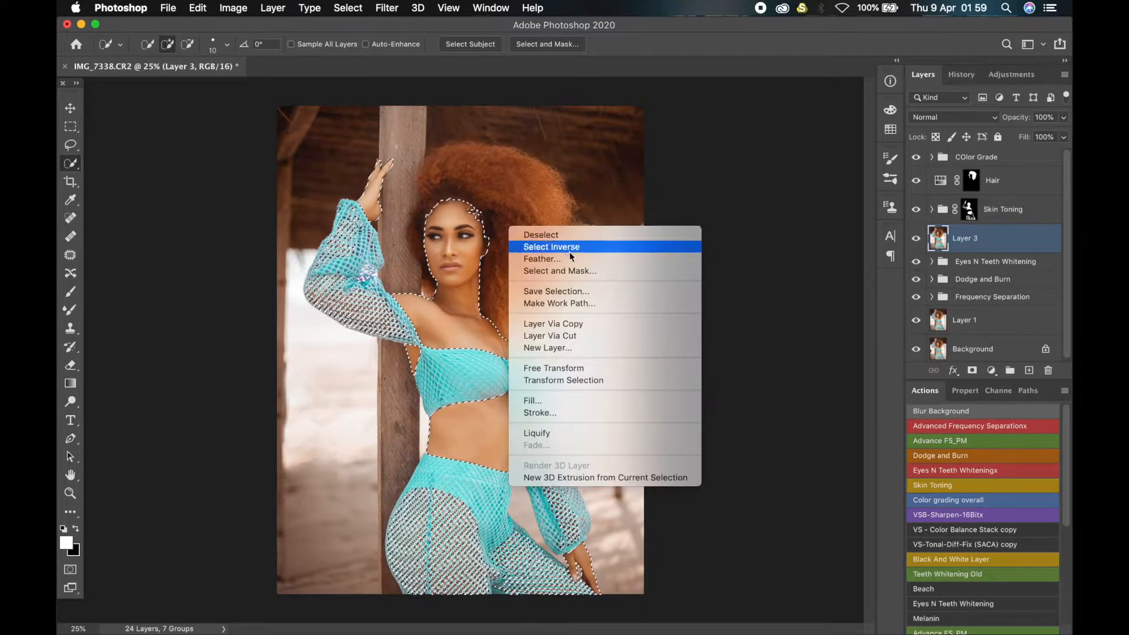
{"action": "left_click", "coordinate": [569, 248]}
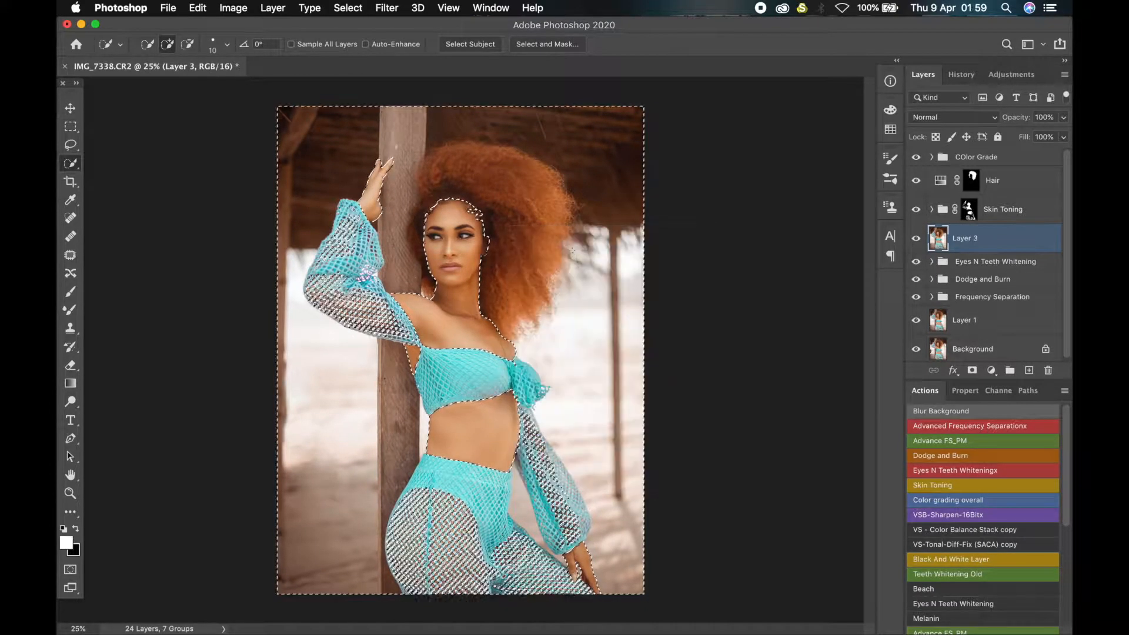
{"action": "left_click", "coordinate": [1026, 158]}
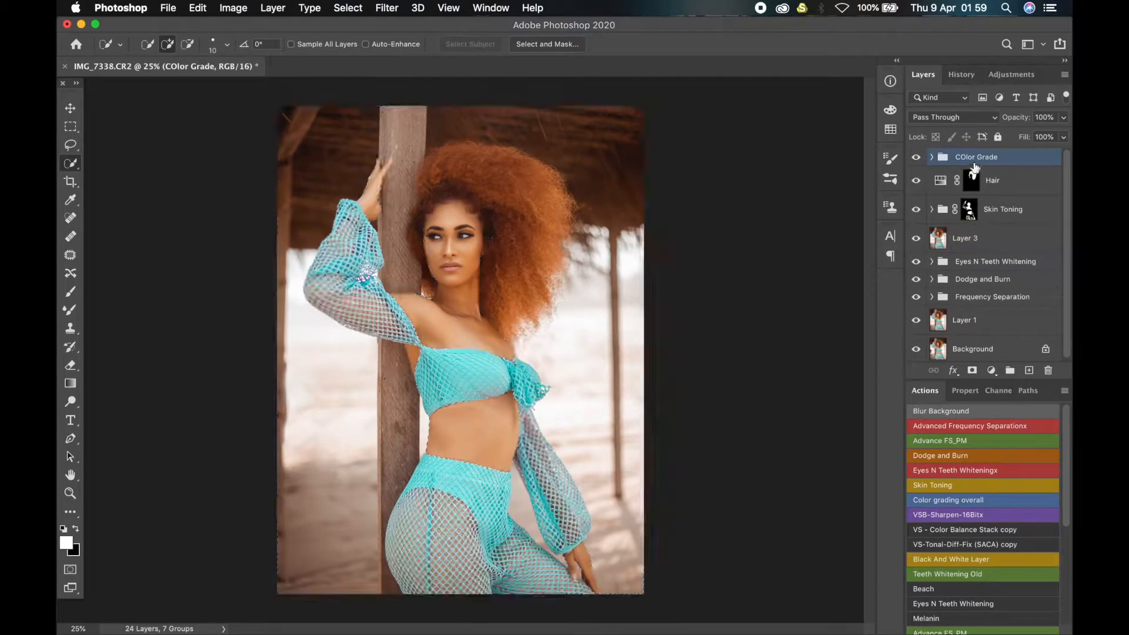
{"action": "left_click", "coordinate": [970, 369]}
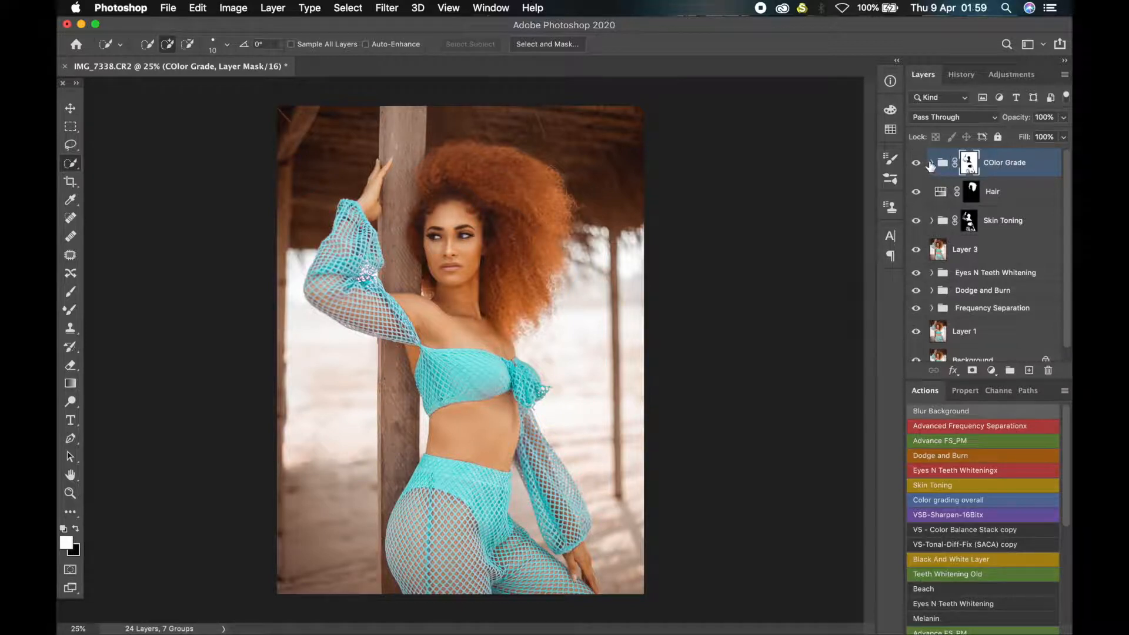
Expand the COlor Grade group and delete its Gradient Map 2 layer together with its mask.
{"action": "left_click", "coordinate": [928, 165]}
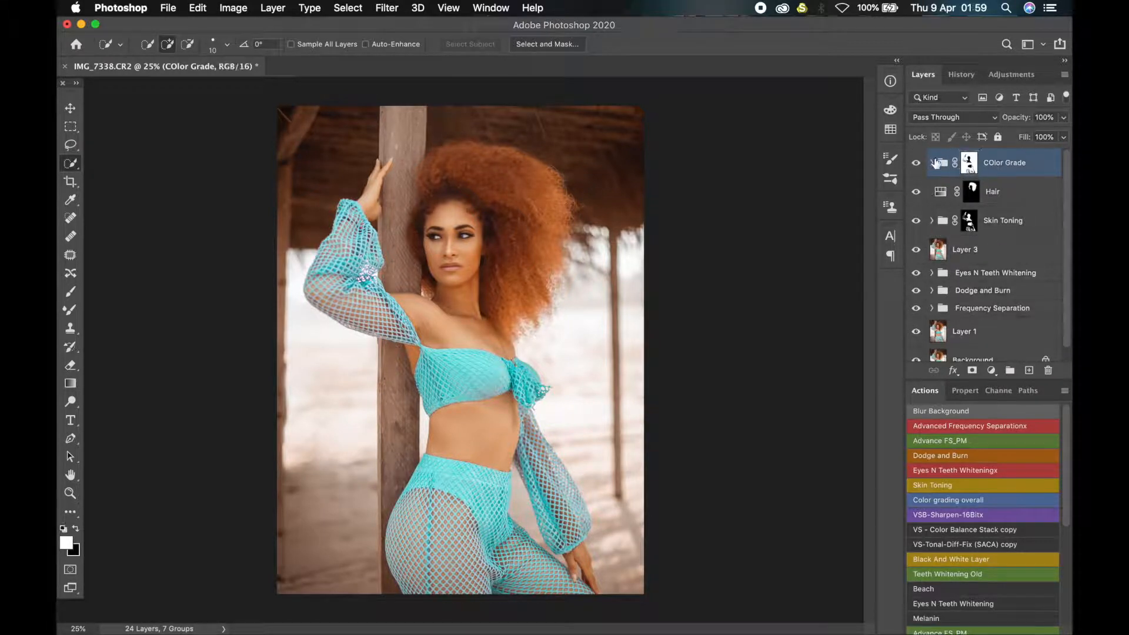
{"action": "left_click", "coordinate": [932, 163]}
{"action": "scroll", "coordinate": [947, 229], "scroll_direction": "down", "scroll_amount": 3}
{"action": "scroll", "coordinate": [949, 235], "scroll_direction": "up", "scroll_amount": 2}
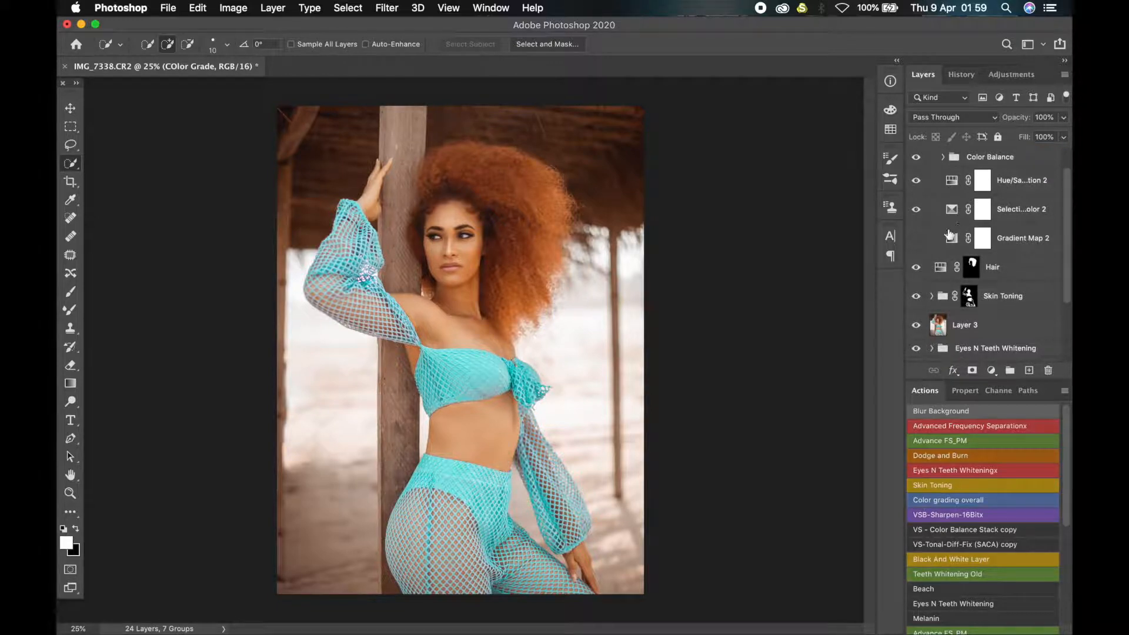
{"action": "left_click", "coordinate": [1015, 244]}
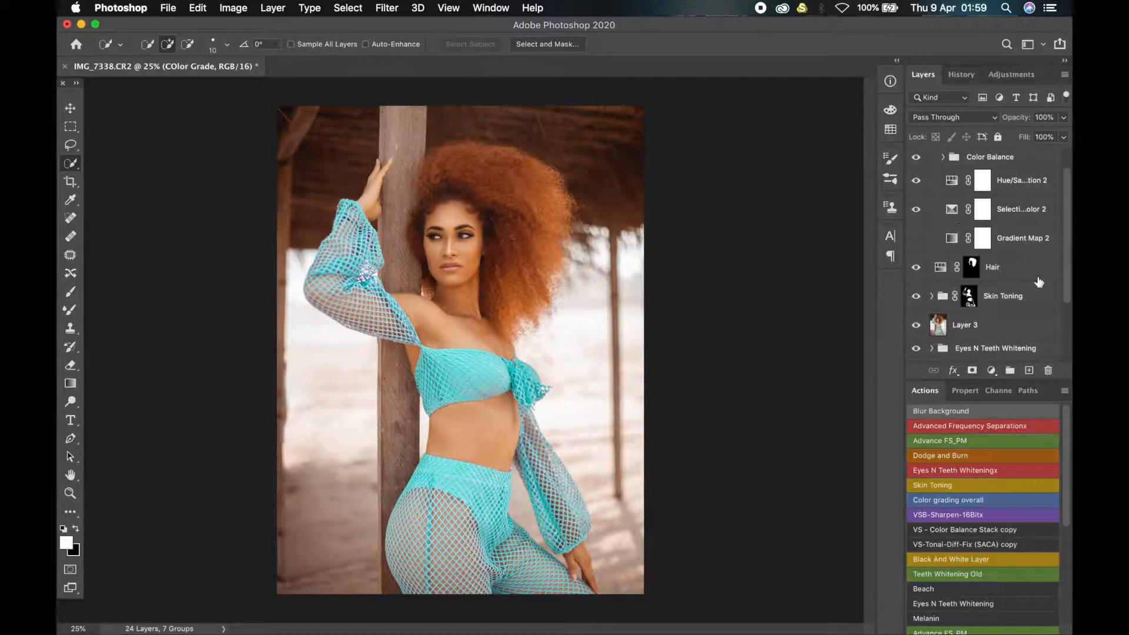
{"action": "left_click", "coordinate": [1049, 371]}
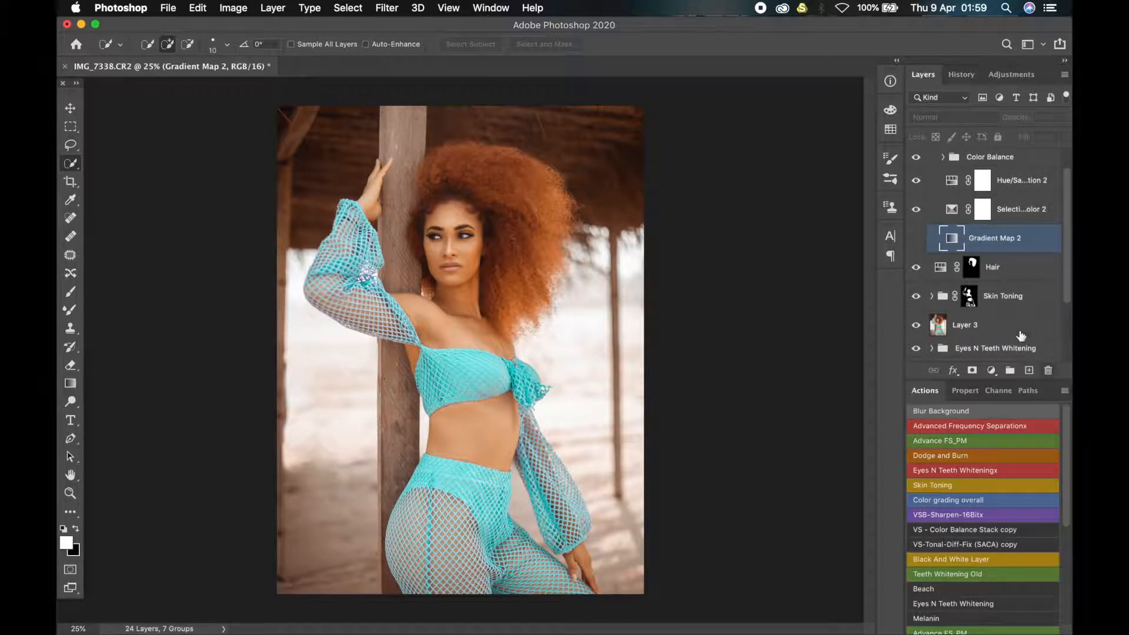
{"action": "left_click", "coordinate": [1048, 371]}
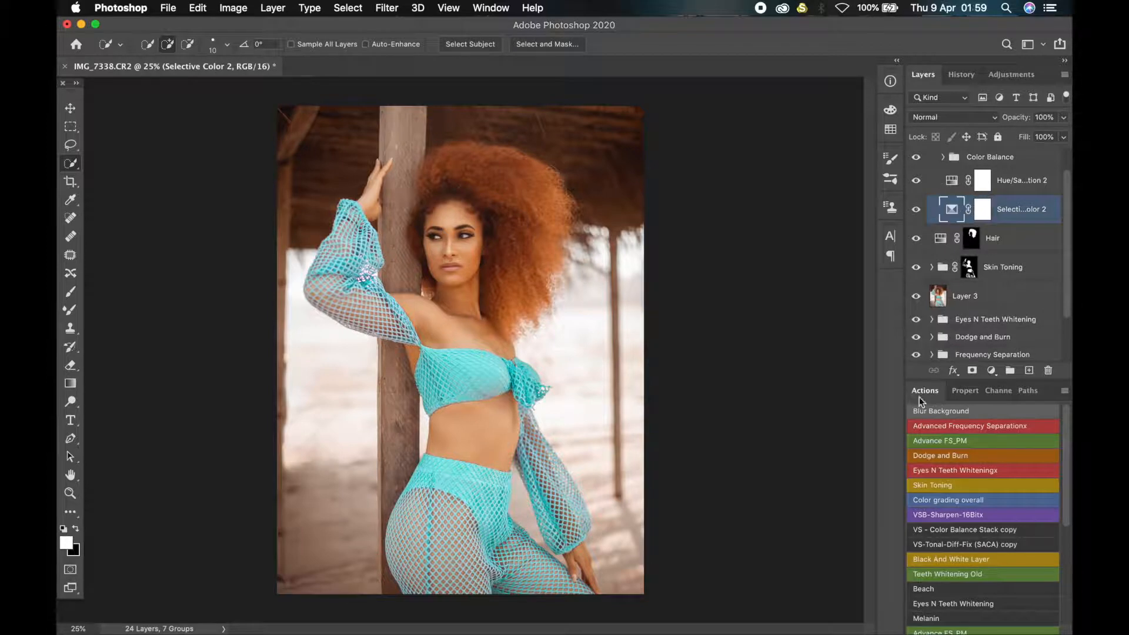
In Selective Color 2, set the Reds to cyan -6, yellow +6 and black +3.
{"action": "left_click", "coordinate": [955, 389]}
{"action": "left_click", "coordinate": [981, 482]}
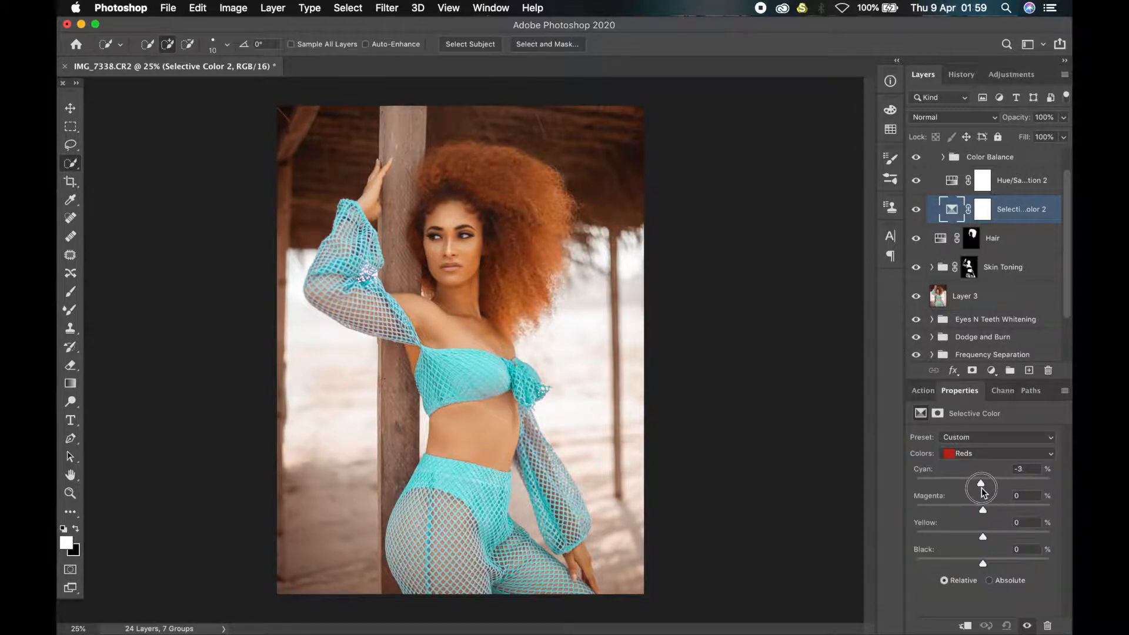
{"action": "left_click_drag", "start_coordinate": [983, 491], "coordinate": [980, 494]}
{"action": "left_click_drag", "start_coordinate": [982, 536], "coordinate": [985, 563]}
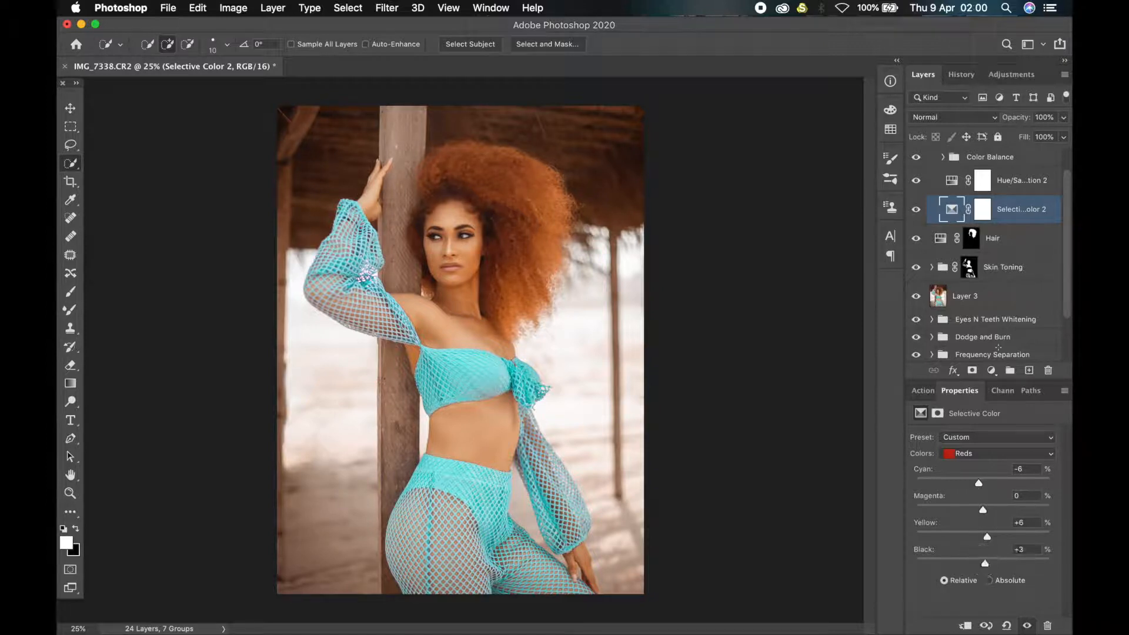
Fine-tune the cyan, yellow and black amounts of the Yellows in Selective Color 2, and return to the Reds.
{"action": "left_click", "coordinate": [981, 453]}
{"action": "left_click", "coordinate": [983, 463]}
{"action": "left_click_drag", "start_coordinate": [982, 483], "coordinate": [979, 483]}
{"action": "left_click_drag", "start_coordinate": [982, 537], "coordinate": [988, 563]}
{"action": "left_click", "coordinate": [995, 454]}
{"action": "left_click", "coordinate": [996, 442]}
In Selective Color 2, raise the cyan amount of the Cyans and fine-tune their yellow and black amounts.
{"action": "left_click", "coordinate": [978, 454]}
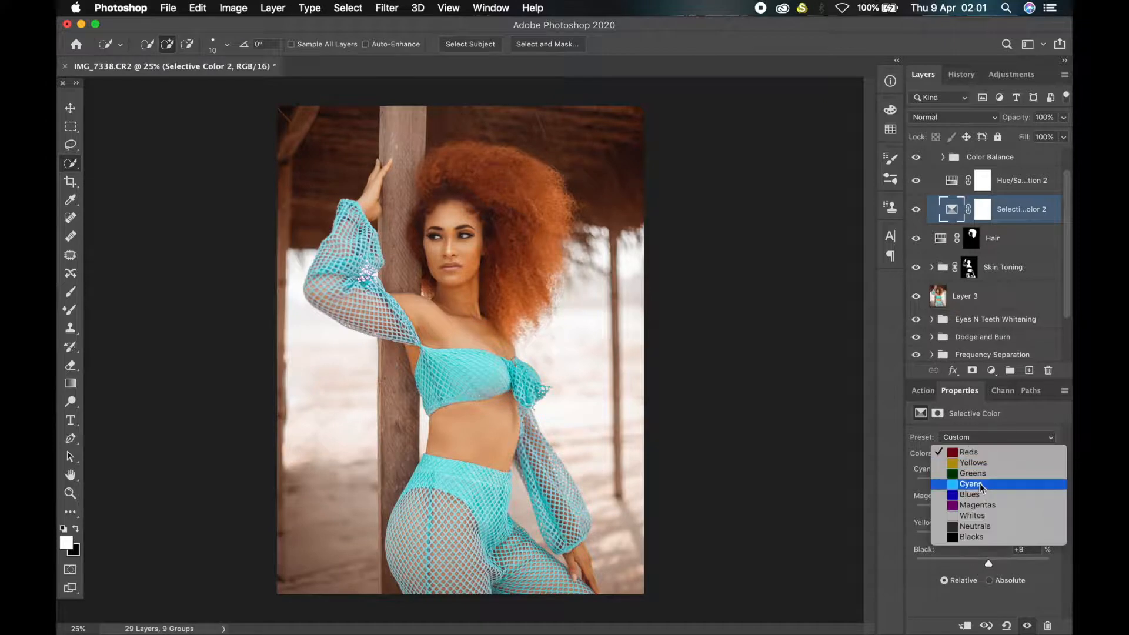
{"action": "left_click", "coordinate": [980, 485]}
{"action": "left_click_drag", "start_coordinate": [983, 482], "coordinate": [999, 482]}
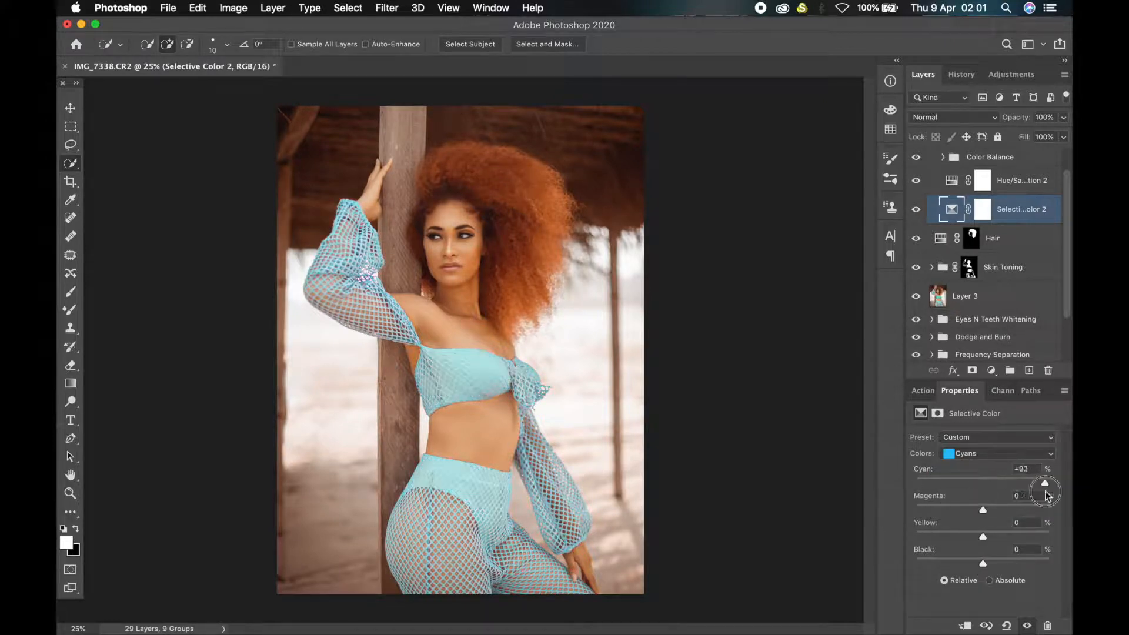
{"action": "left_click_drag", "start_coordinate": [981, 531], "coordinate": [986, 564]}
Try small cyan and yellow changes for the Blues in Selective Color 2.
{"action": "left_click", "coordinate": [999, 453]}
{"action": "left_click", "coordinate": [970, 466]}
{"action": "mouse_move", "coordinate": [983, 482]}
{"action": "left_mouse_down"}
{"action": "mouse_move", "coordinate": [935, 483]}
{"action": "mouse_move", "coordinate": [982, 479]}
{"action": "left_mouse_up"}
{"action": "mouse_move", "coordinate": [982, 536]}
{"action": "left_mouse_down"}
{"action": "mouse_move", "coordinate": [1043, 532]}
{"action": "mouse_move", "coordinate": [983, 537]}
{"action": "left_mouse_up"}
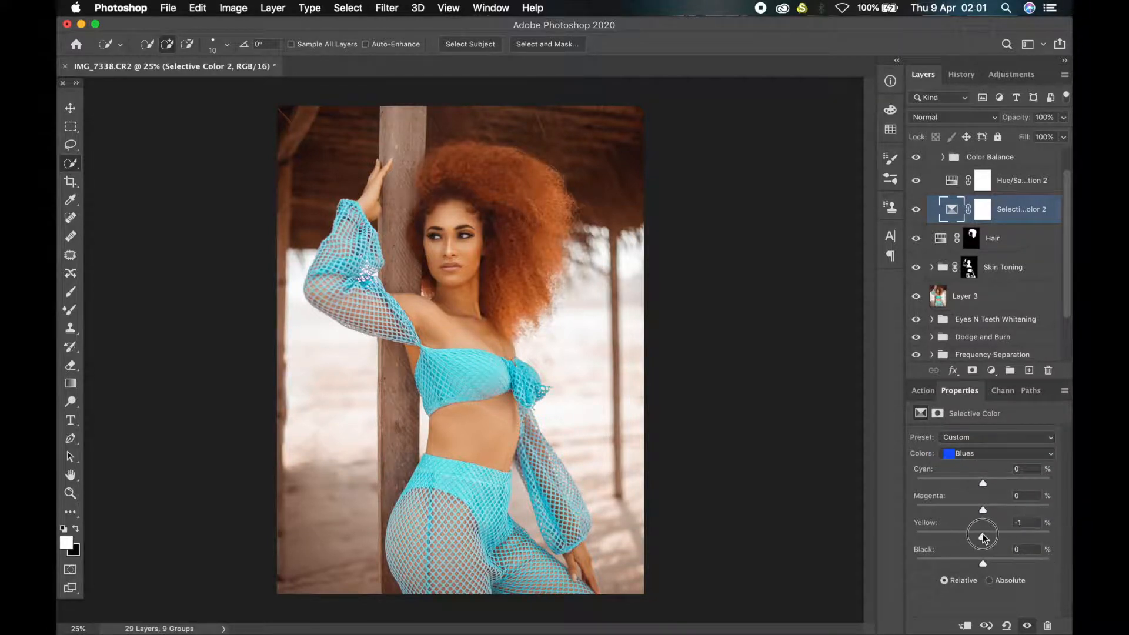
Set the Whites in Selective Color 2 to cyan +27 and yellow +21, and adjust their black amount.
{"action": "left_click", "coordinate": [1000, 453]}
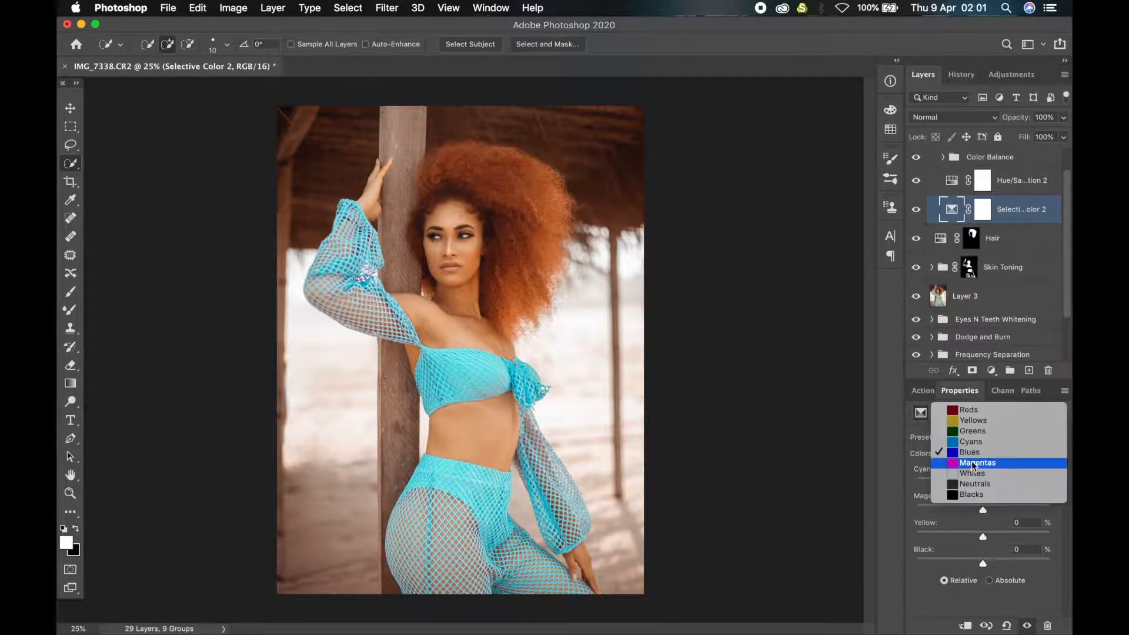
{"action": "left_click", "coordinate": [970, 490]}
{"action": "mouse_move", "coordinate": [982, 482]}
{"action": "left_mouse_down"}
{"action": "mouse_move", "coordinate": [1002, 482]}
{"action": "mouse_move", "coordinate": [961, 483]}
{"action": "mouse_move", "coordinate": [1001, 483]}
{"action": "left_mouse_up"}
{"action": "left_click_drag", "start_coordinate": [982, 533], "coordinate": [969, 569]}
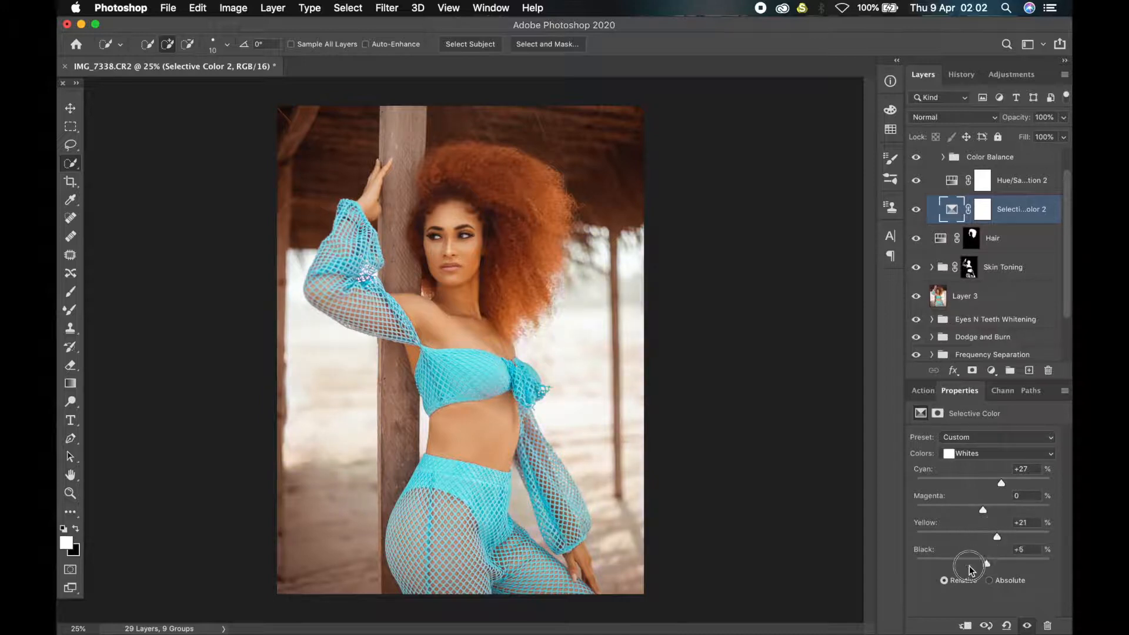
Set the Blacks in Selective Color 2 to cyan +5, yellow +3 and black +3.
{"action": "left_click", "coordinate": [970, 453]}
{"action": "left_click", "coordinate": [970, 470]}
{"action": "mouse_move", "coordinate": [983, 483]}
{"action": "left_mouse_down"}
{"action": "mouse_move", "coordinate": [972, 482]}
{"action": "mouse_move", "coordinate": [987, 483]}
{"action": "left_mouse_up"}
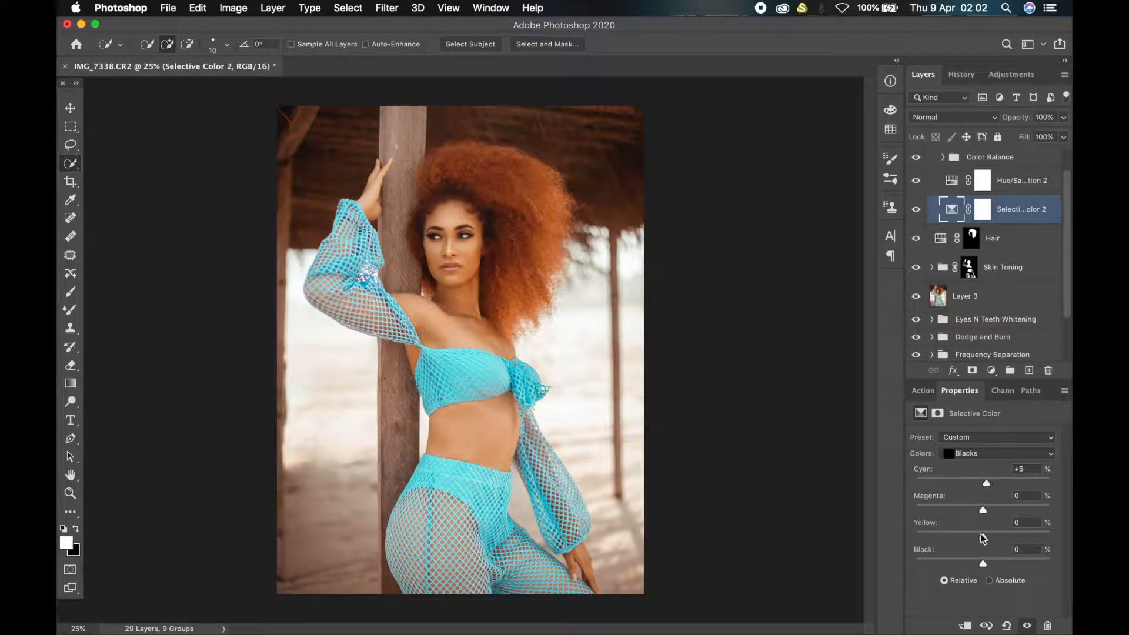
{"action": "left_click_drag", "start_coordinate": [983, 538], "coordinate": [985, 535]}
{"action": "left_click_drag", "start_coordinate": [982, 563], "coordinate": [985, 563]}
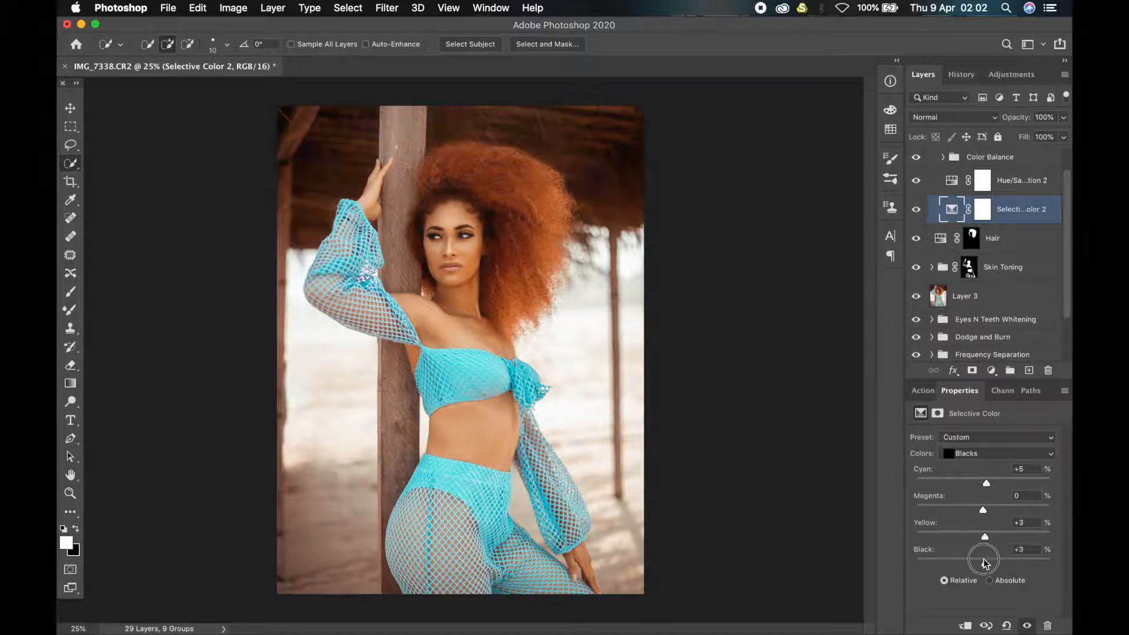
Set the Neutrals in Selective Color 2 to cyan -2 and black -2.
{"action": "left_click", "coordinate": [970, 453]}
{"action": "left_click", "coordinate": [970, 442]}
{"action": "mouse_move", "coordinate": [982, 482]}
{"action": "left_mouse_down"}
{"action": "mouse_move", "coordinate": [971, 483]}
{"action": "mouse_move", "coordinate": [981, 483]}
{"action": "left_mouse_up"}
{"action": "left_click_drag", "start_coordinate": [982, 536], "coordinate": [983, 562]}
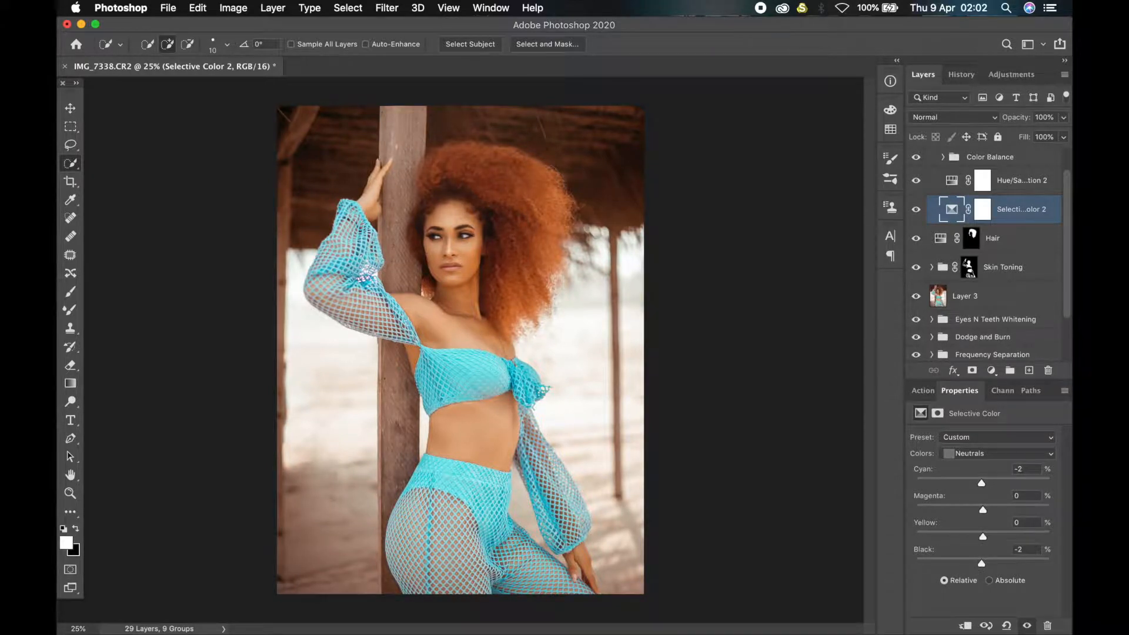
In Hue/Saturation 2 of the COlor Grade group, set the Cyans to saturation +23 and lightness +3 using the outfit color.
{"action": "left_click", "coordinate": [982, 179]}
{"action": "left_click", "coordinate": [996, 455]}
{"action": "left_click", "coordinate": [971, 507]}
{"action": "left_click", "coordinate": [921, 455]}
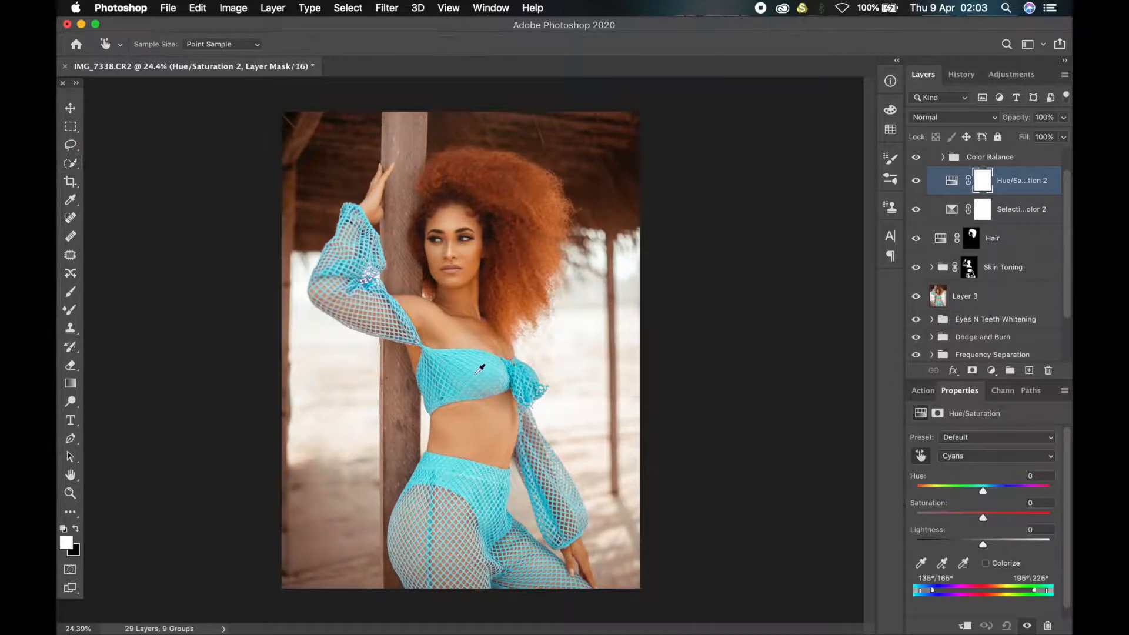
{"action": "left_click_drag", "start_coordinate": [463, 372], "coordinate": [476, 365]}
{"action": "left_click_drag", "start_coordinate": [982, 544], "coordinate": [992, 541]}
Return to the Blacks in Selective Color 2 and set their black amount to +2.
{"action": "scroll", "coordinate": [942, 194], "scroll_direction": "up", "scroll_amount": 1}
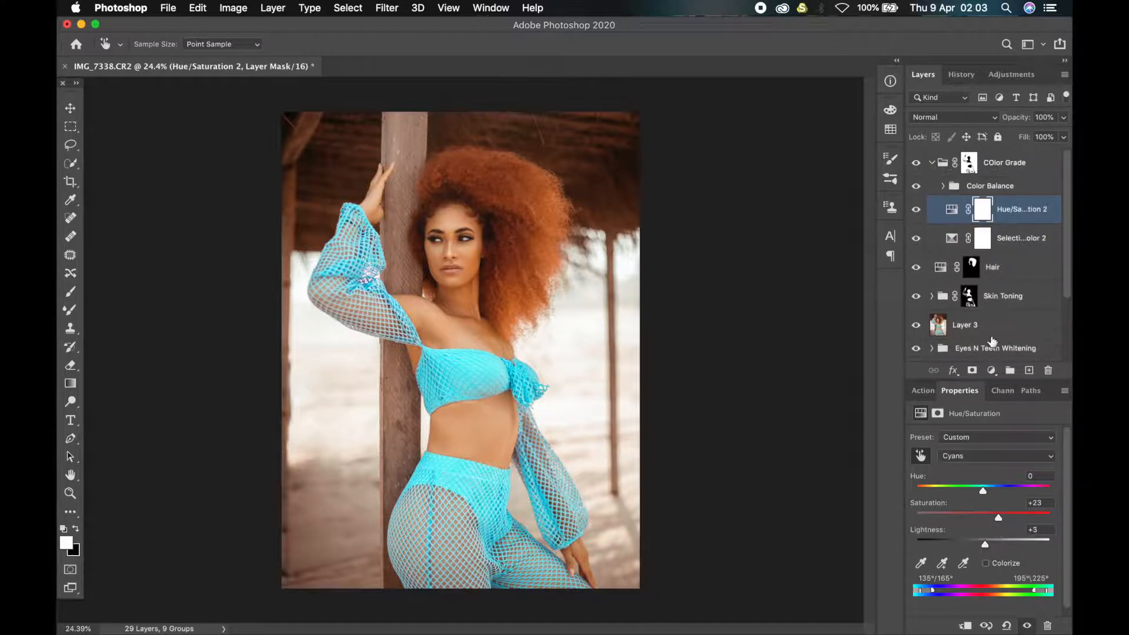
{"action": "left_click", "coordinate": [952, 240]}
{"action": "left_click", "coordinate": [985, 452]}
{"action": "left_click", "coordinate": [971, 463]}
{"action": "left_click_drag", "start_coordinate": [981, 563], "coordinate": [985, 564]}
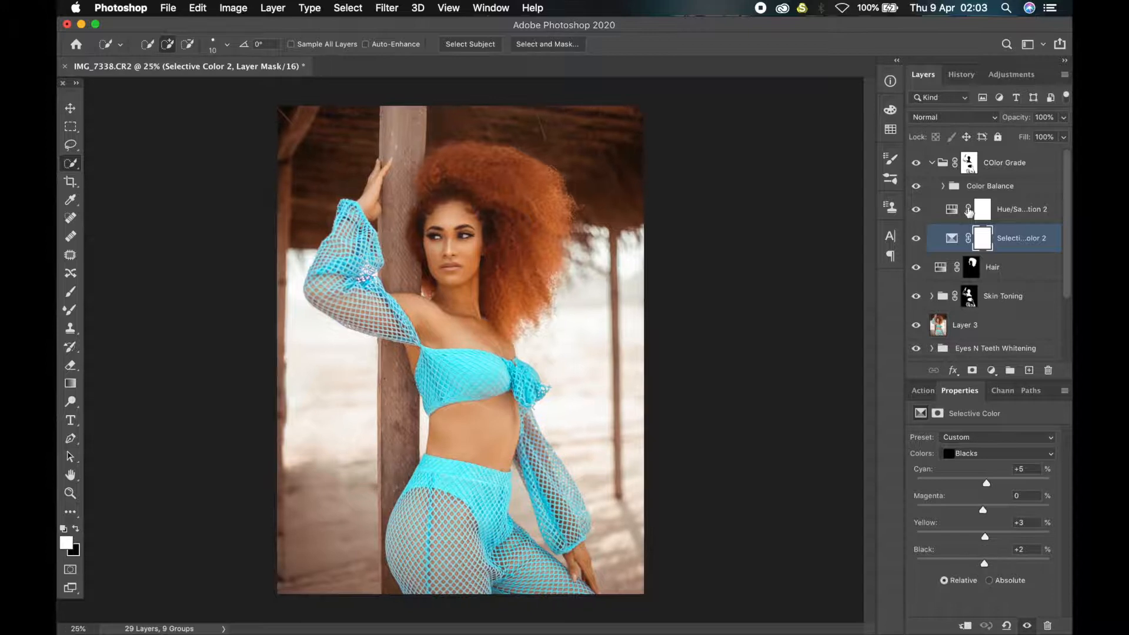
Expand the Color Balance group and shift the Midtone layer slightly toward red and blue.
{"action": "left_click", "coordinate": [969, 211]}
{"action": "left_click", "coordinate": [942, 186]}
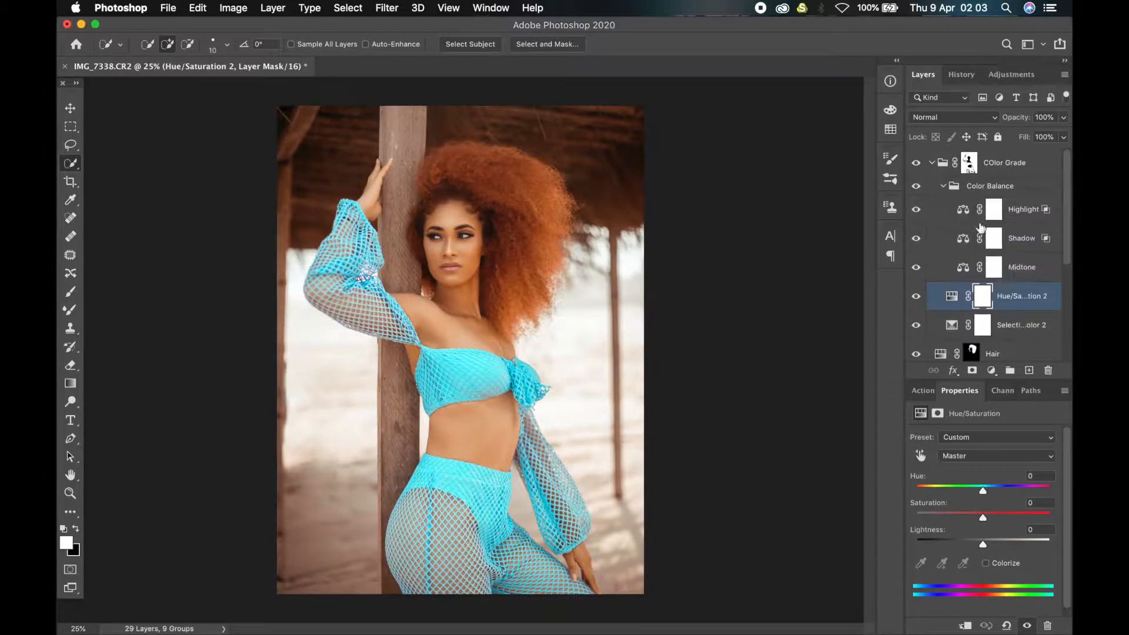
{"action": "left_click", "coordinate": [1023, 267]}
{"action": "left_click_drag", "start_coordinate": [965, 470], "coordinate": [967, 471]}
{"action": "left_click_drag", "start_coordinate": [964, 517], "coordinate": [967, 520]}
On the Shadow color balance layer, set the tone to Shadows, cyan-red to +3, and shift slightly toward blue.
{"action": "left_click", "coordinate": [1021, 238]}
{"action": "left_click", "coordinate": [988, 436]}
{"action": "left_click", "coordinate": [973, 426]}
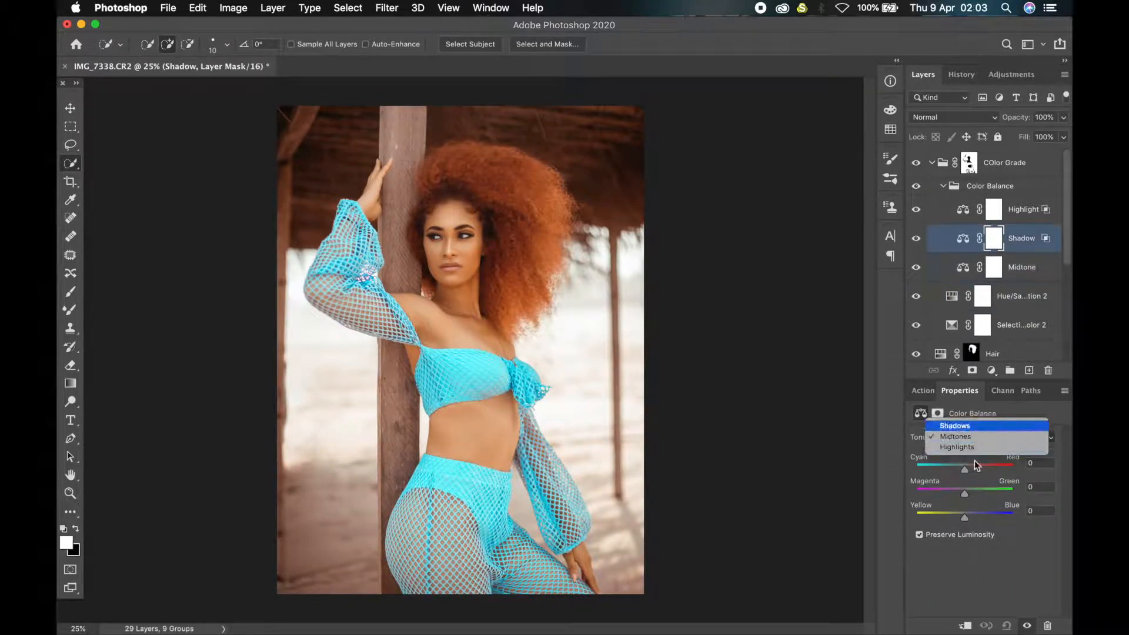
{"action": "left_click_drag", "start_coordinate": [963, 471], "coordinate": [967, 471]}
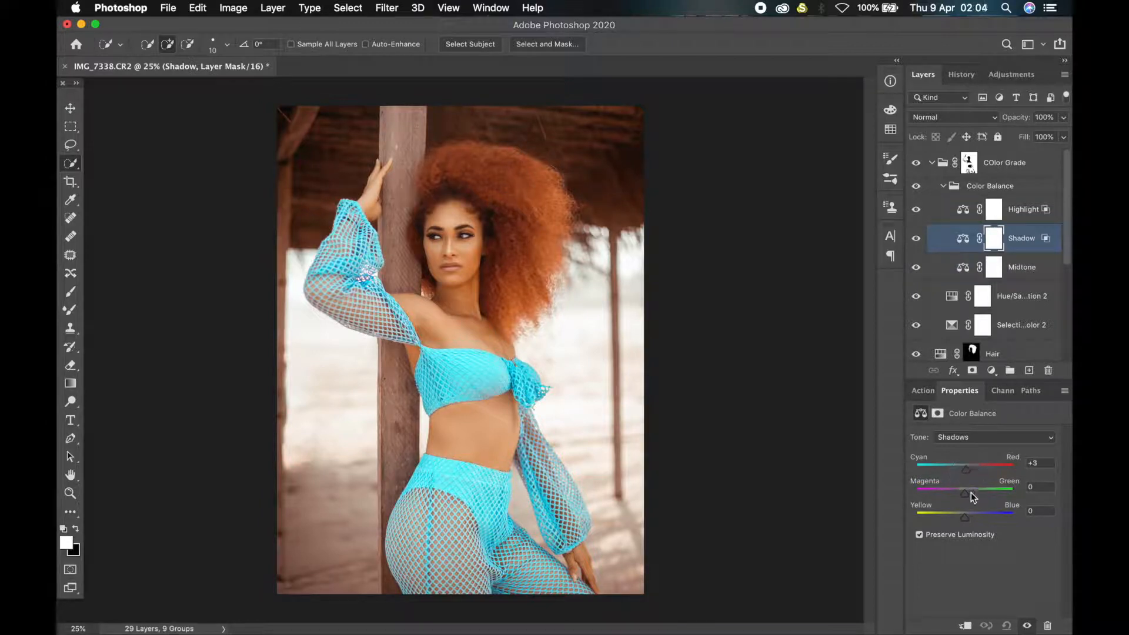
{"action": "left_click_drag", "start_coordinate": [965, 517], "coordinate": [967, 520]}
Set the Highlight layer's tone to Highlights, shift it slightly toward cyan and yellow, and collapse the Color Balance and COlor Grade groups.
{"action": "left_click", "coordinate": [964, 210]}
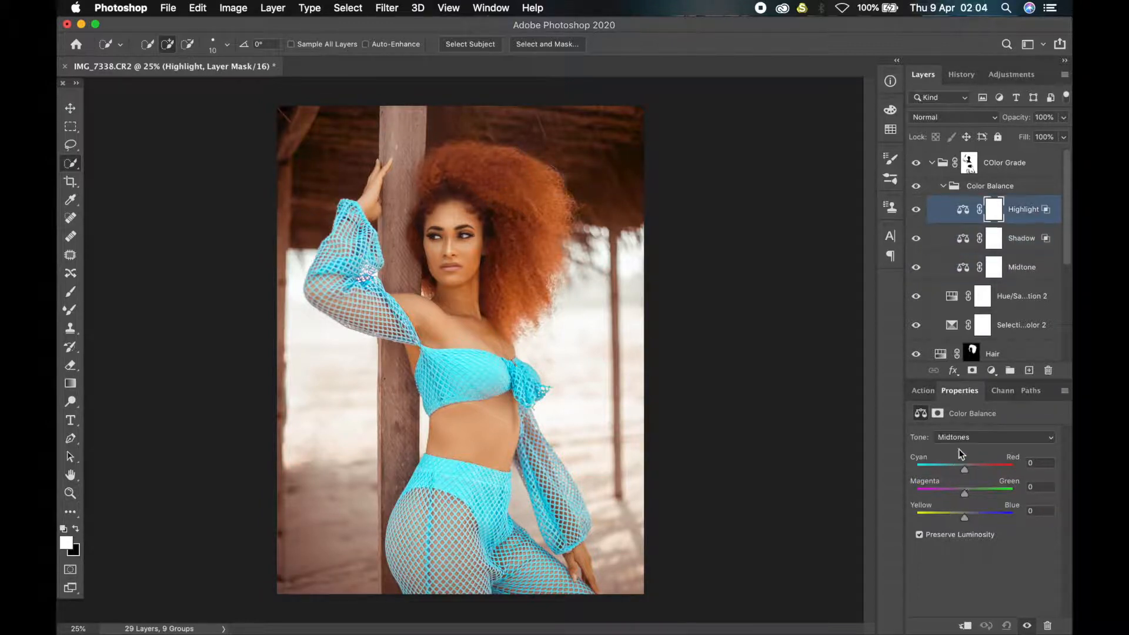
{"action": "left_click", "coordinate": [988, 437]}
{"action": "left_click", "coordinate": [973, 448]}
{"action": "left_click_drag", "start_coordinate": [964, 471], "coordinate": [963, 473]}
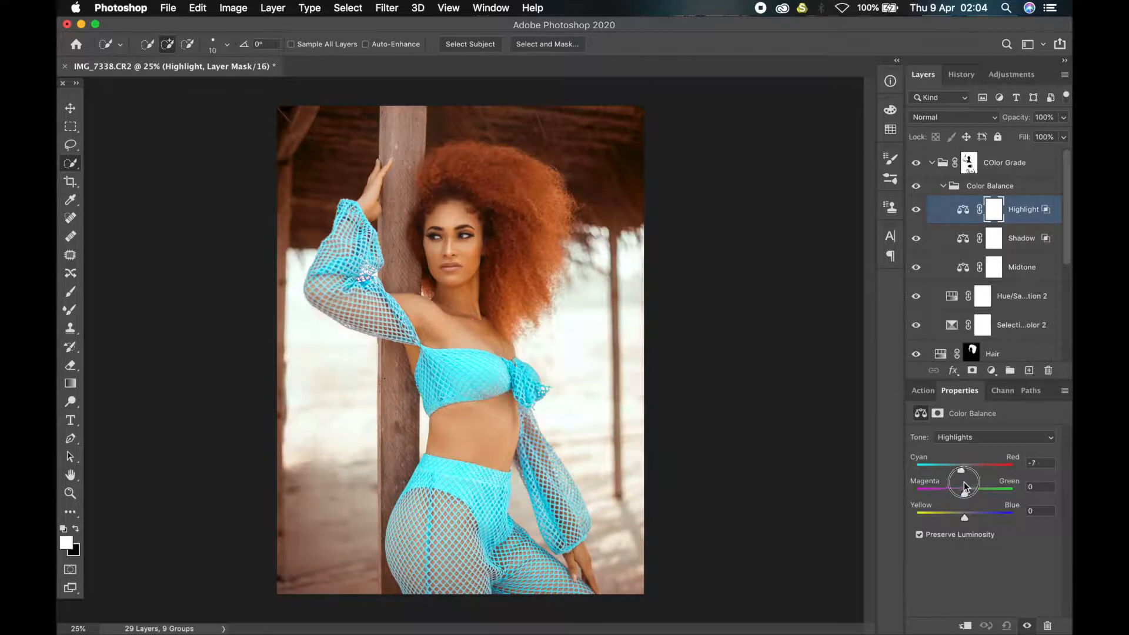
{"action": "left_click_drag", "start_coordinate": [965, 517], "coordinate": [962, 525]}
{"action": "left_click", "coordinate": [943, 185]}
{"action": "left_click", "coordinate": [931, 163]}
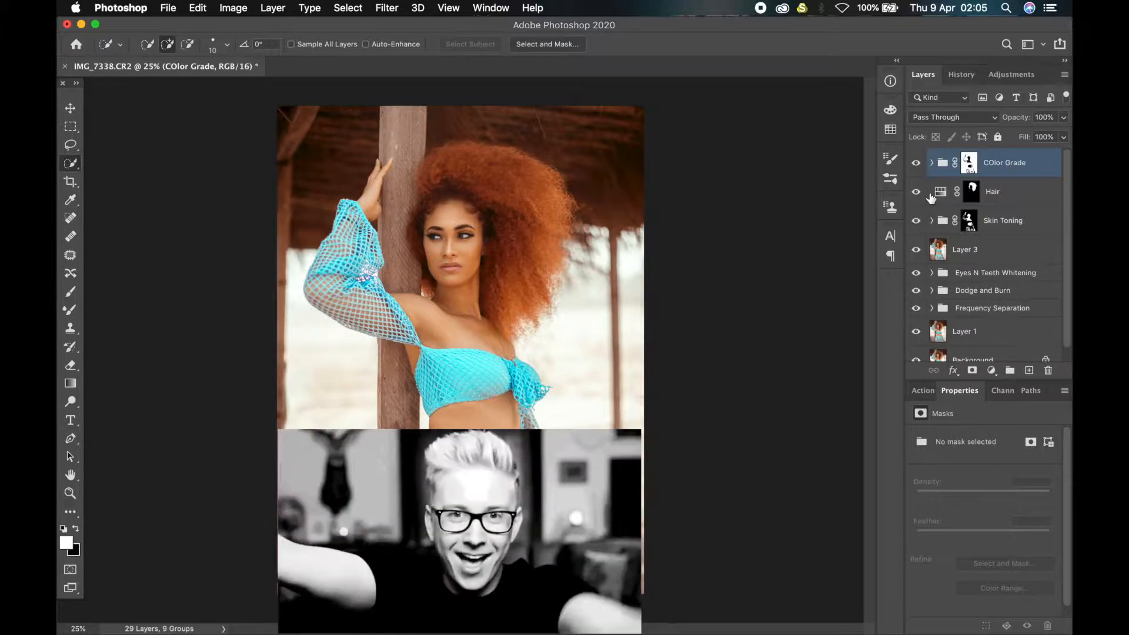
Compare the image with the COlor Grade group hidden and shown, and expand the group again.
{"action": "left_click", "coordinate": [916, 163]}
{"action": "left_click", "coordinate": [915, 164]}
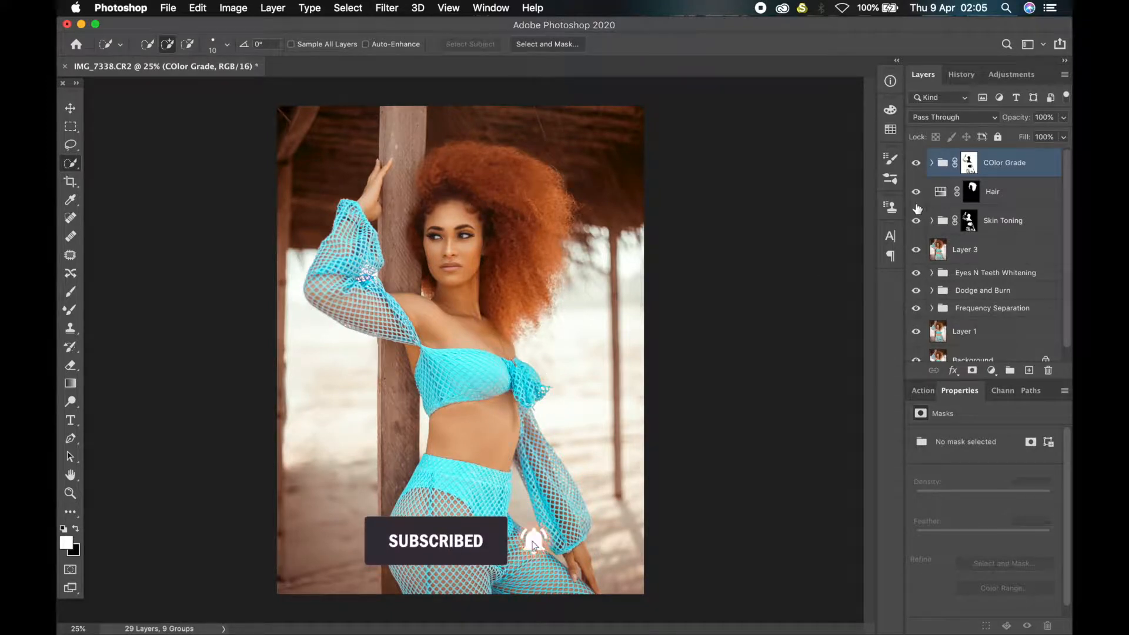
{"action": "left_click", "coordinate": [932, 164]}
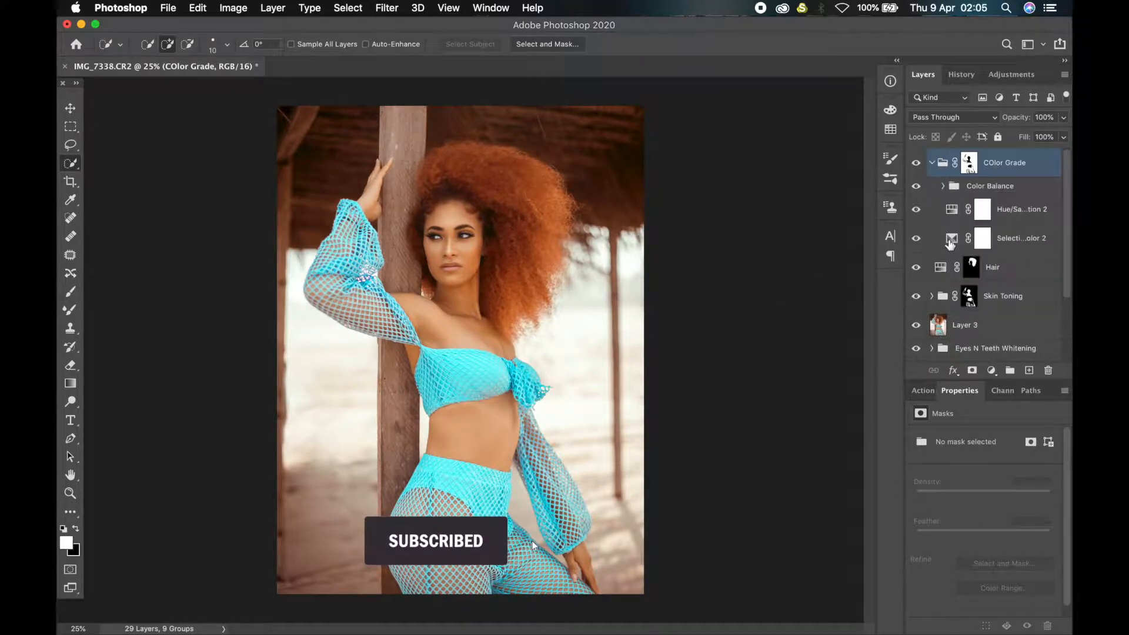
Compare the image with the Selective Color 2 adjustment hidden and shown.
{"action": "left_click", "coordinate": [935, 249]}
{"action": "left_click", "coordinate": [915, 239]}
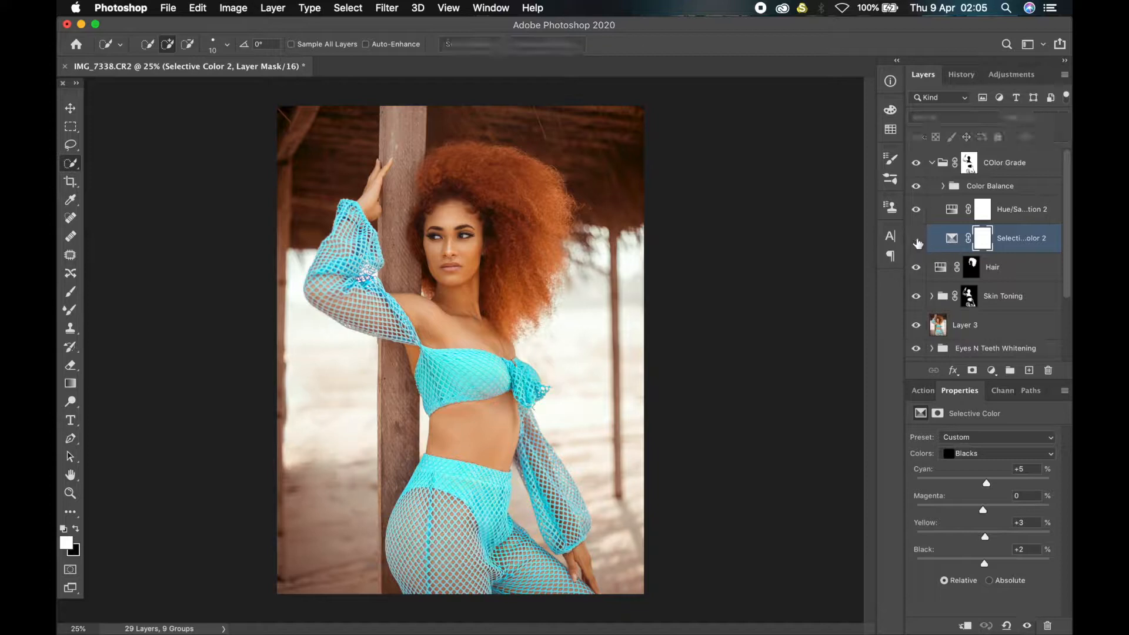
{"action": "left_click", "coordinate": [917, 239]}
{"action": "left_click", "coordinate": [917, 240]}
{"action": "left_click", "coordinate": [916, 239]}
{"action": "left_click", "coordinate": [916, 240]}
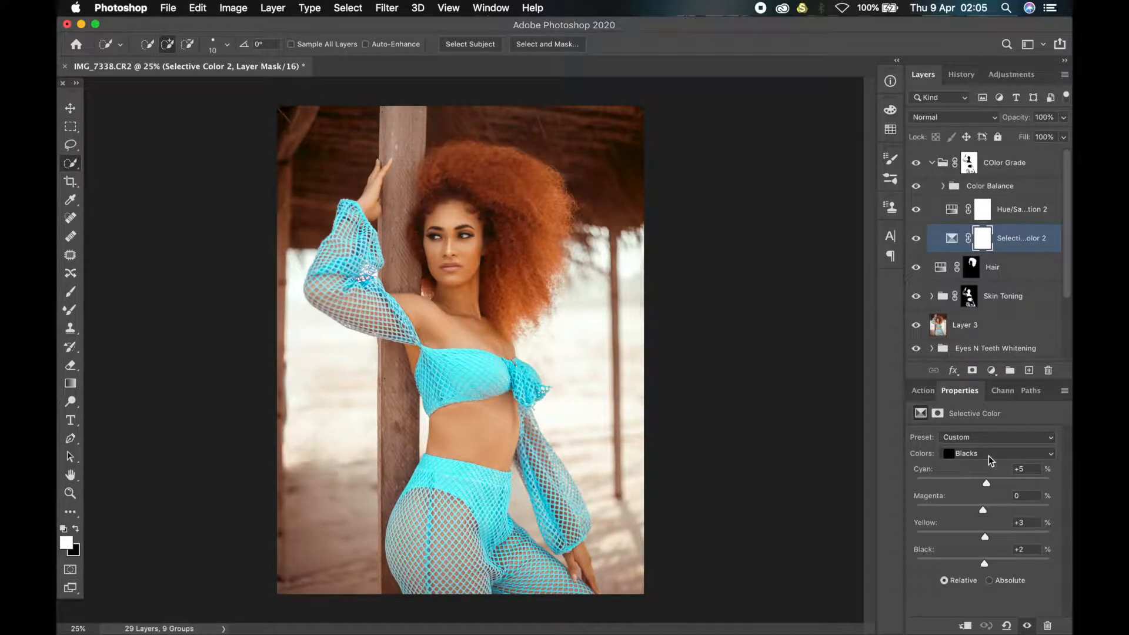
Review the Selective Color 2 settings for the Neutrals, Whites, Cyans, Yellows and Reds.
{"action": "left_click", "coordinate": [989, 455]}
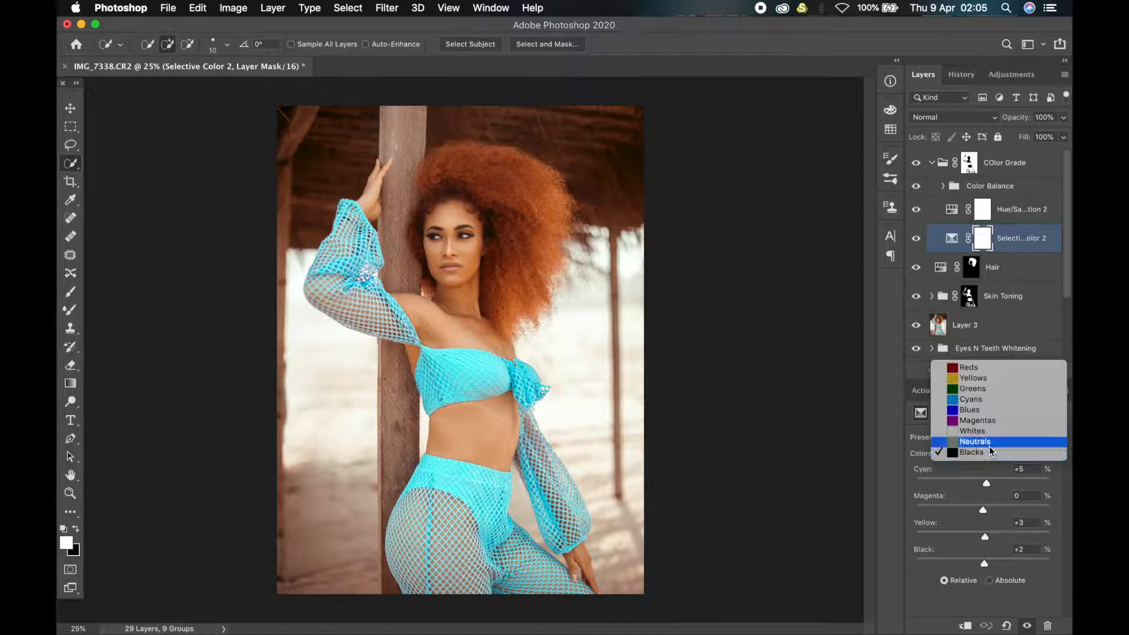
{"action": "left_click", "coordinate": [989, 443]}
{"action": "left_click", "coordinate": [987, 455]}
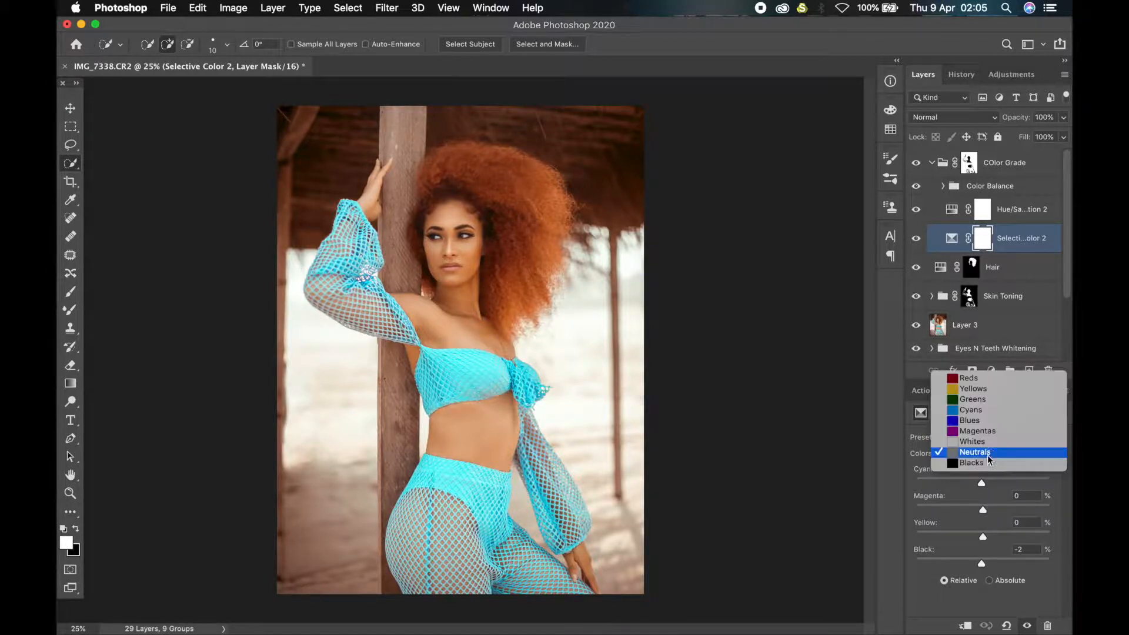
{"action": "left_click", "coordinate": [987, 442]}
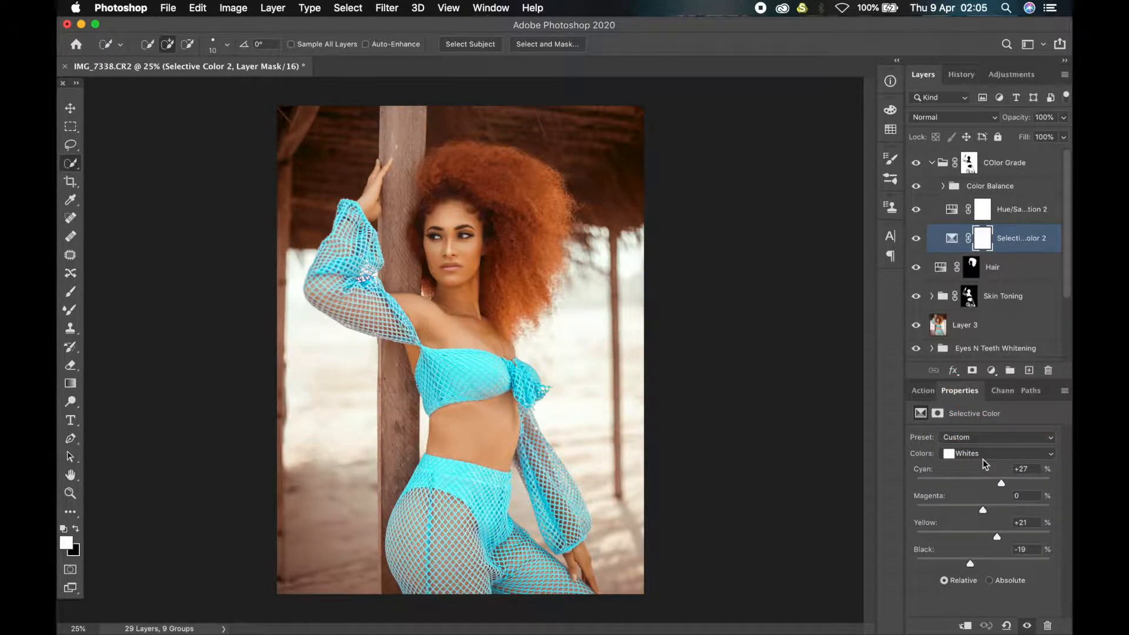
{"action": "left_click", "coordinate": [983, 459]}
{"action": "left_click", "coordinate": [981, 421]}
{"action": "left_click", "coordinate": [976, 459]}
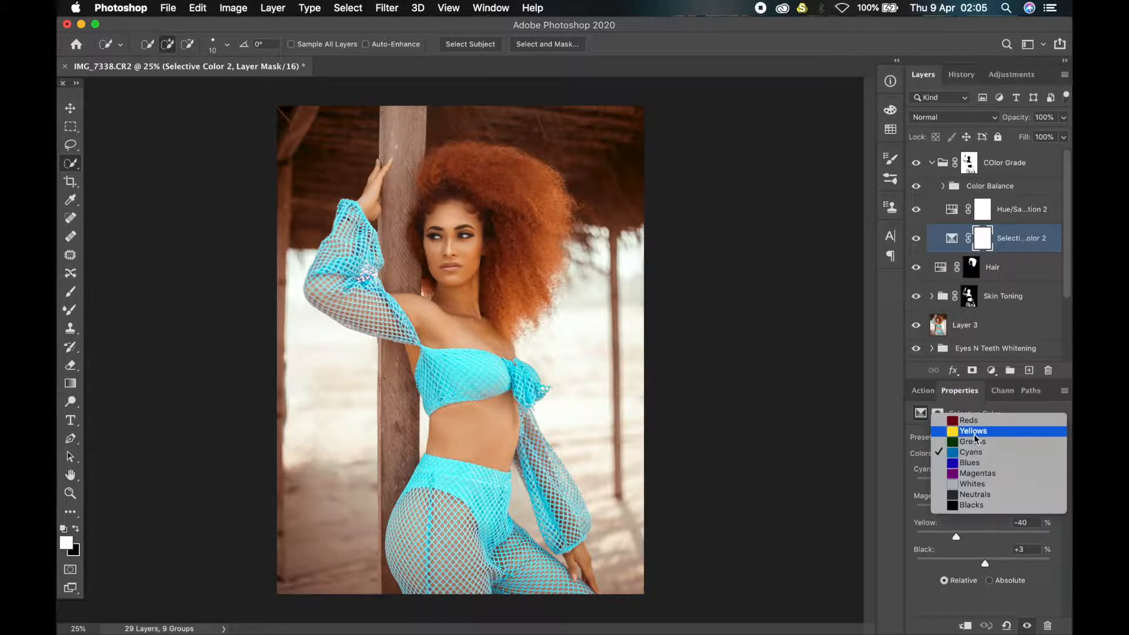
{"action": "left_click", "coordinate": [976, 427]}
{"action": "left_click", "coordinate": [974, 459]}
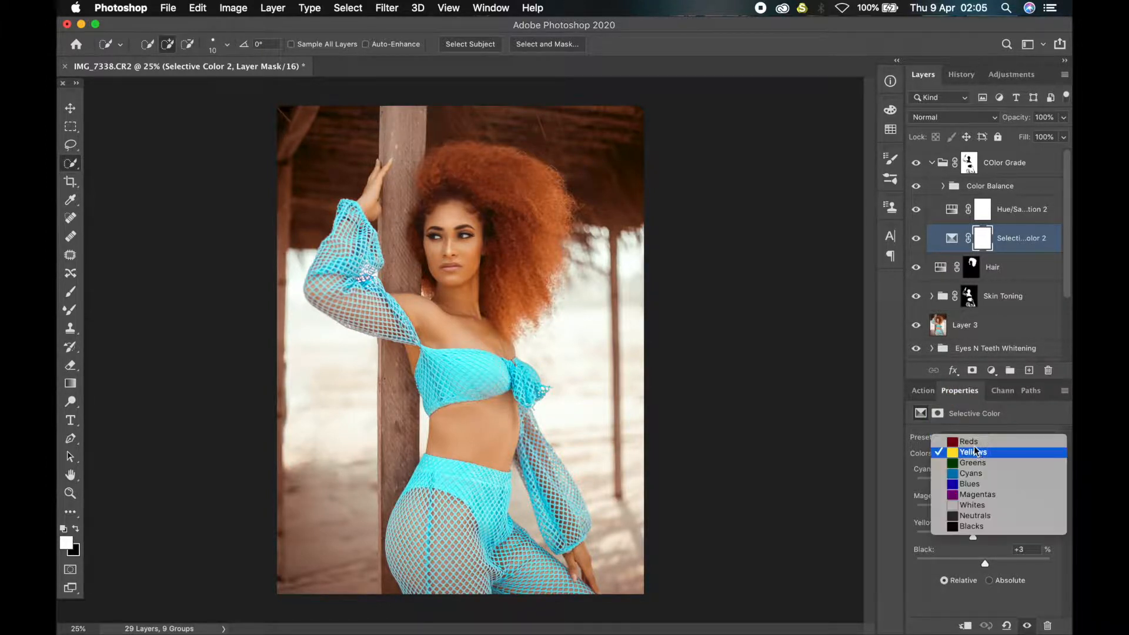
{"action": "left_click", "coordinate": [961, 440]}
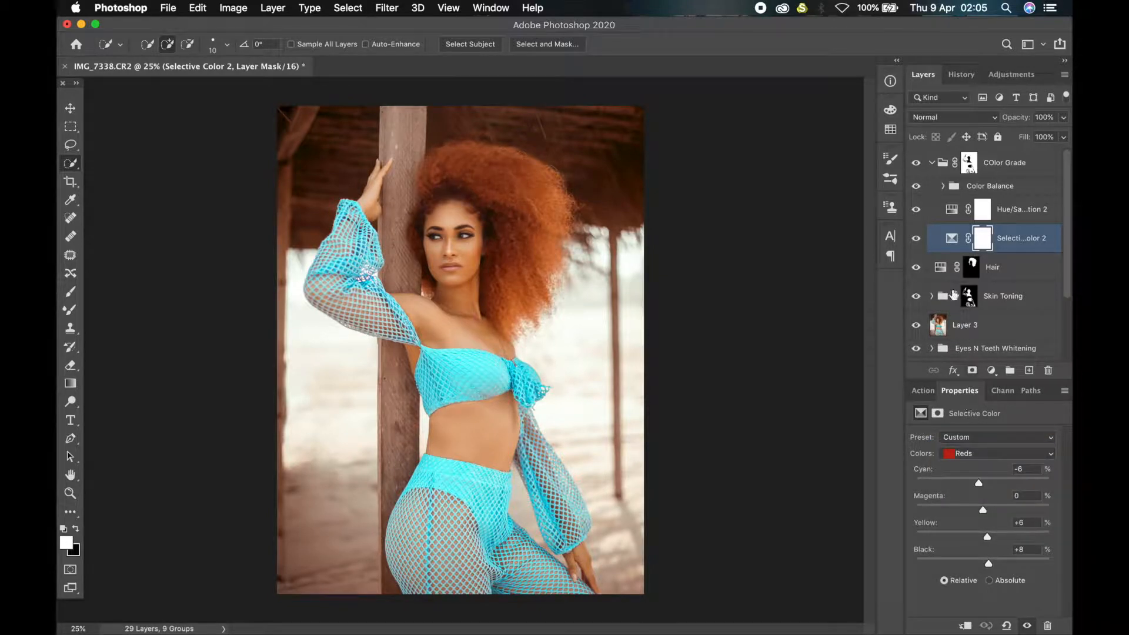
On the Hue/Saturation 2 layer, set the Cyans saturation to +28 and inspect the outfit up close.
{"action": "left_click", "coordinate": [952, 213]}
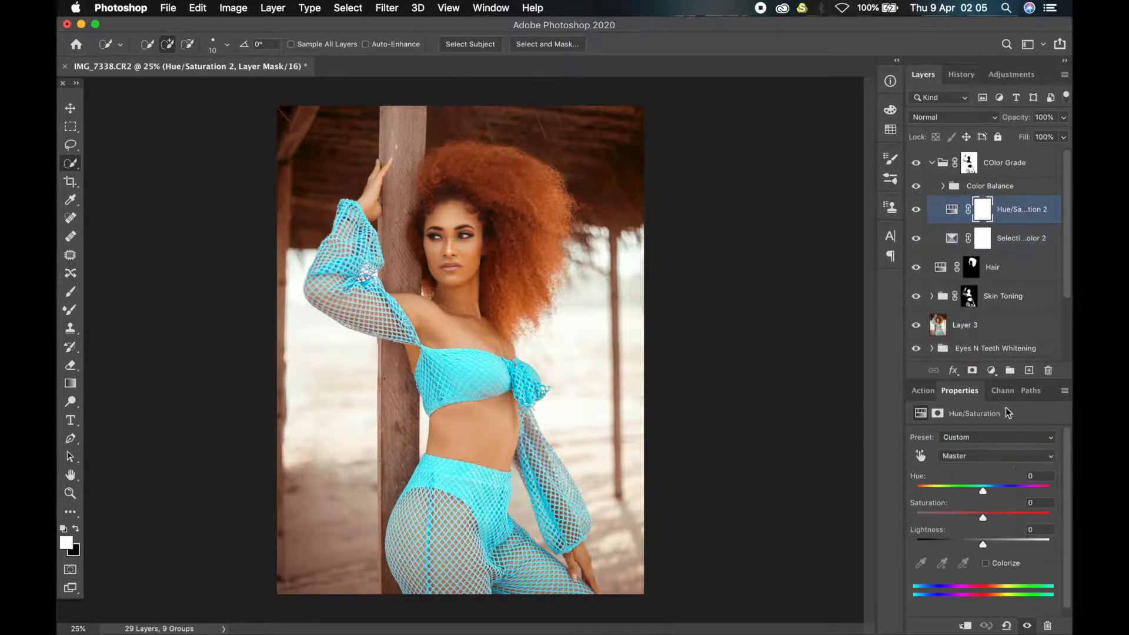
{"action": "left_click", "coordinate": [982, 454]}
{"action": "left_click", "coordinate": [978, 466]}
{"action": "left_click", "coordinate": [978, 458]}
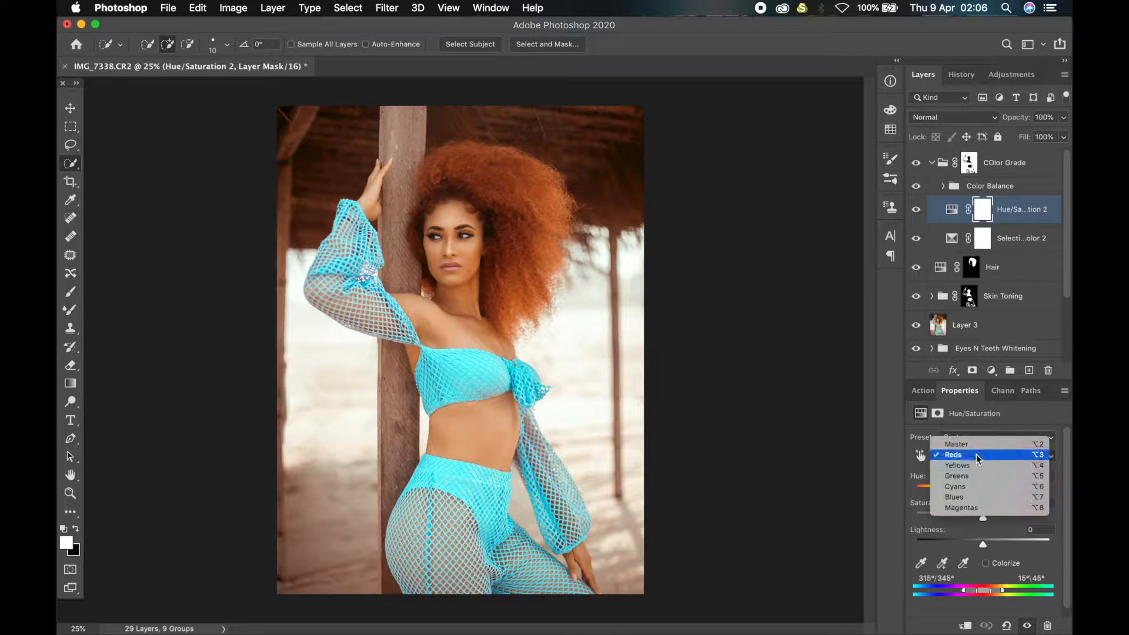
{"action": "left_click", "coordinate": [968, 486]}
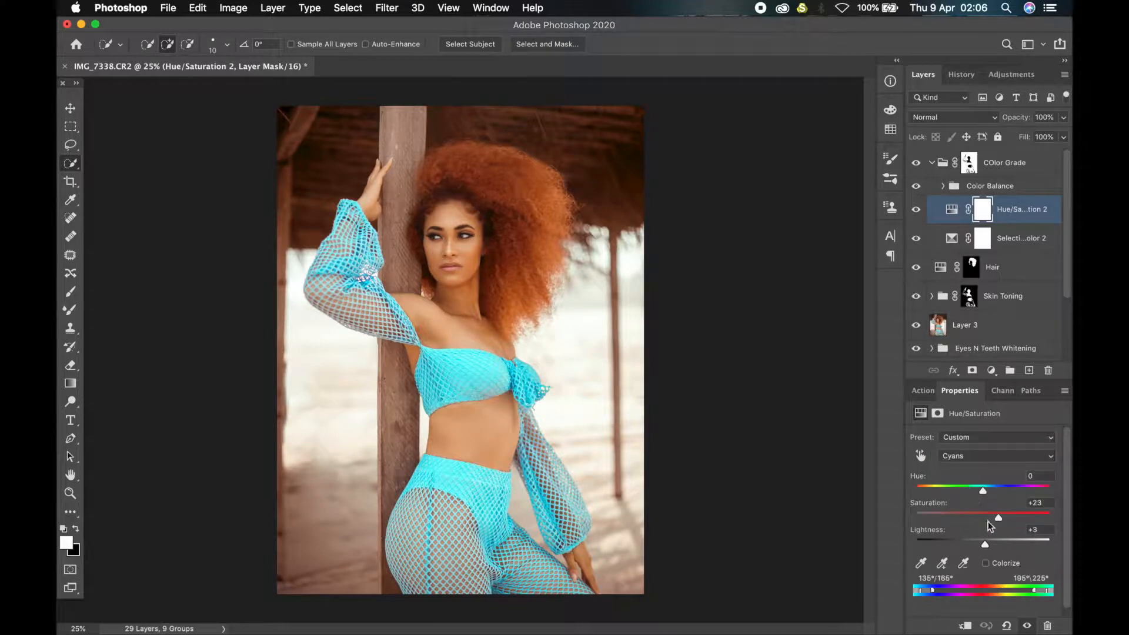
{"action": "left_click_drag", "start_coordinate": [1000, 516], "coordinate": [1002, 516]}
{"action": "key", "text": "super+plus"}
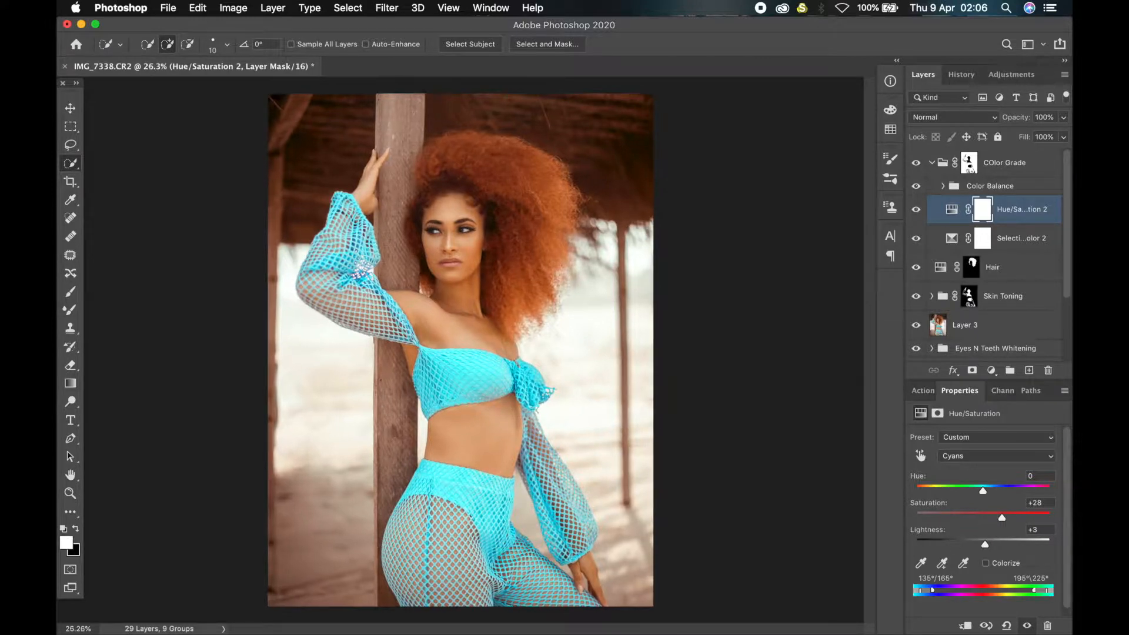
{"action": "scroll", "coordinate": [555, 470], "scroll_direction": "up", "scroll_amount": 8}
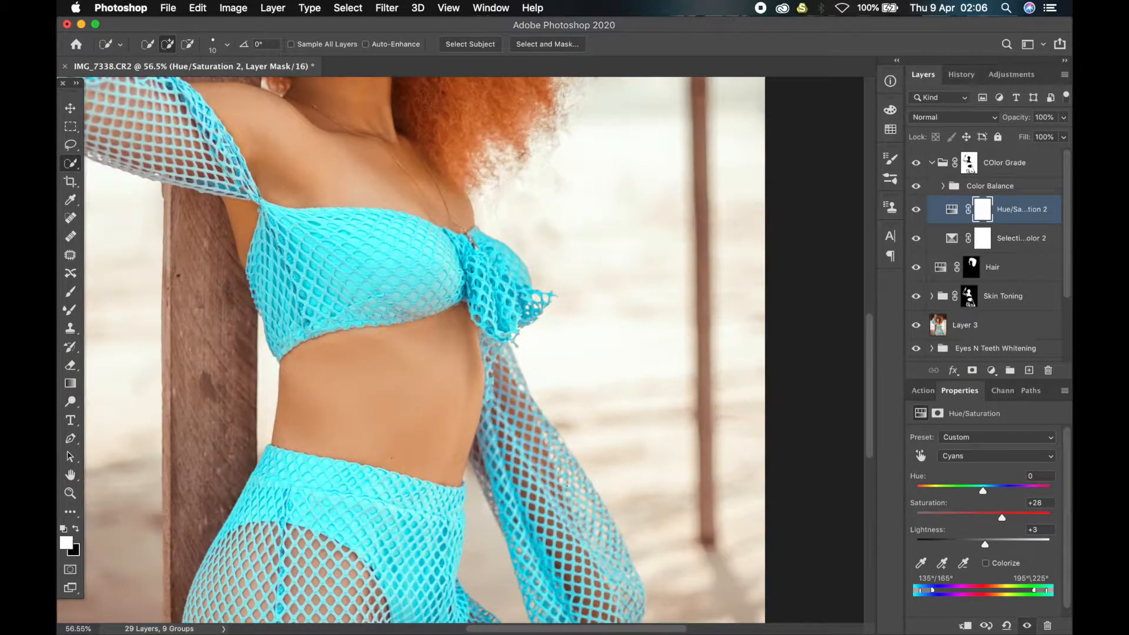
{"action": "scroll", "coordinate": [555, 470], "scroll_direction": "down", "scroll_amount": 8}
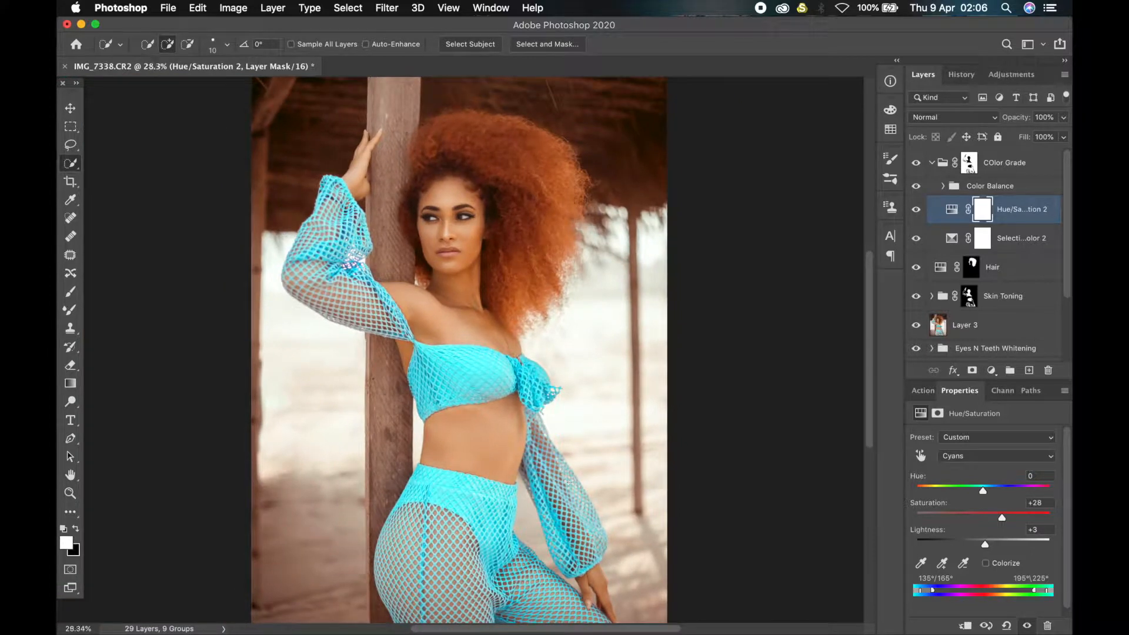
{"action": "scroll", "coordinate": [466, 333], "scroll_direction": "down", "scroll_amount": 3}
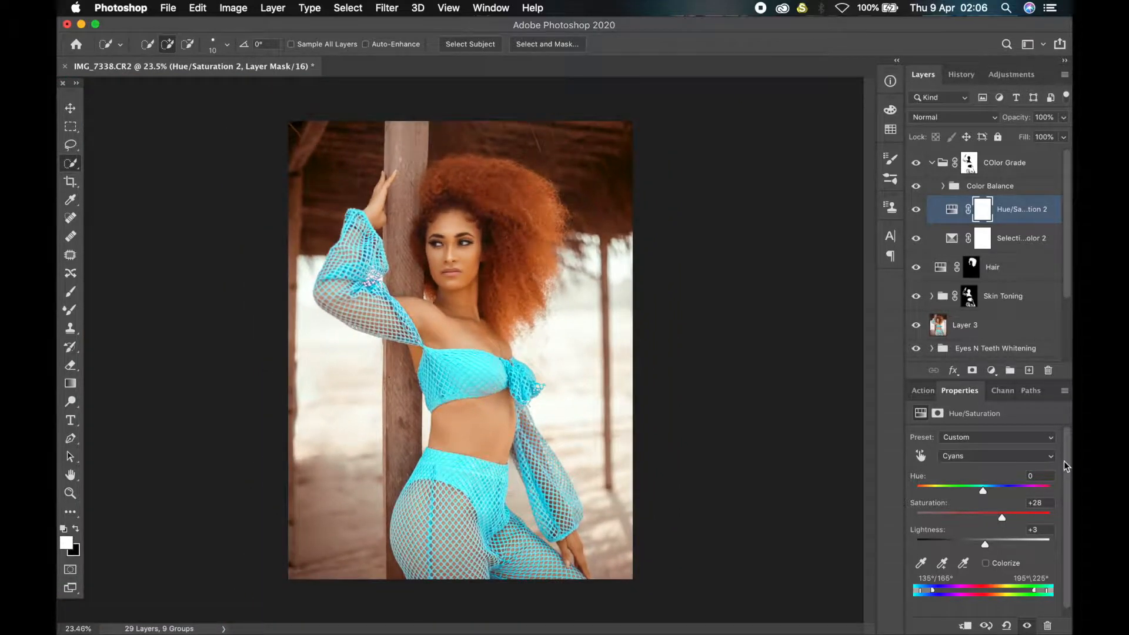
Set the Reds saturation to +5 on the Hue/Saturation 2 layer, keeping the Reds hue at 0.
{"action": "left_click", "coordinate": [995, 457]}
{"action": "left_click", "coordinate": [988, 433]}
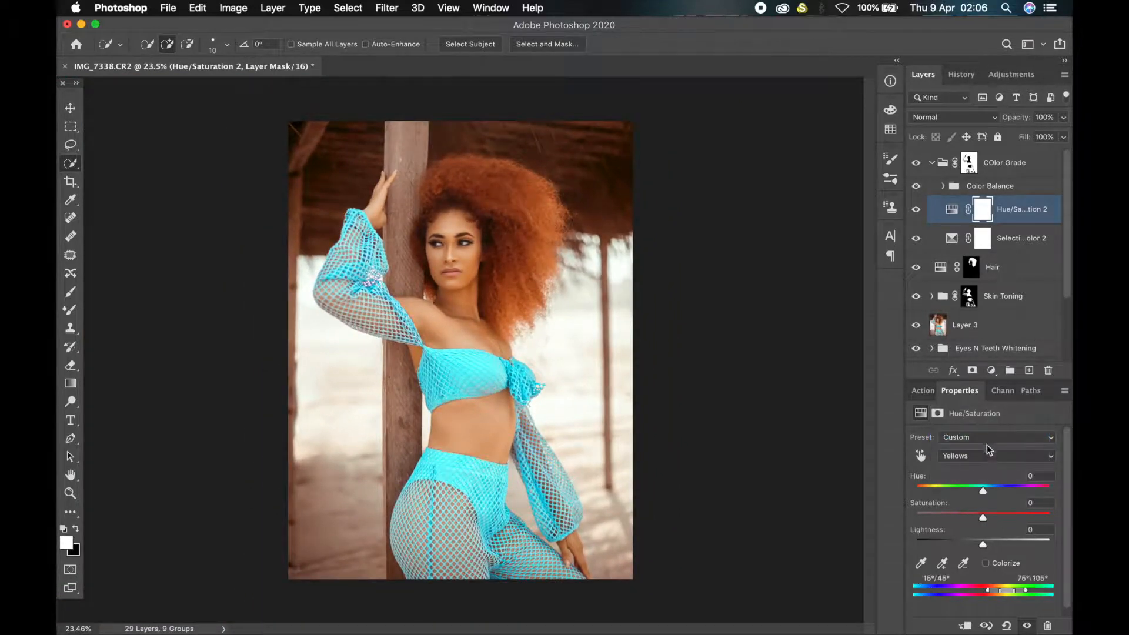
{"action": "left_click", "coordinate": [974, 455]}
{"action": "left_click", "coordinate": [975, 444]}
{"action": "left_click_drag", "start_coordinate": [983, 516], "coordinate": [988, 519]}
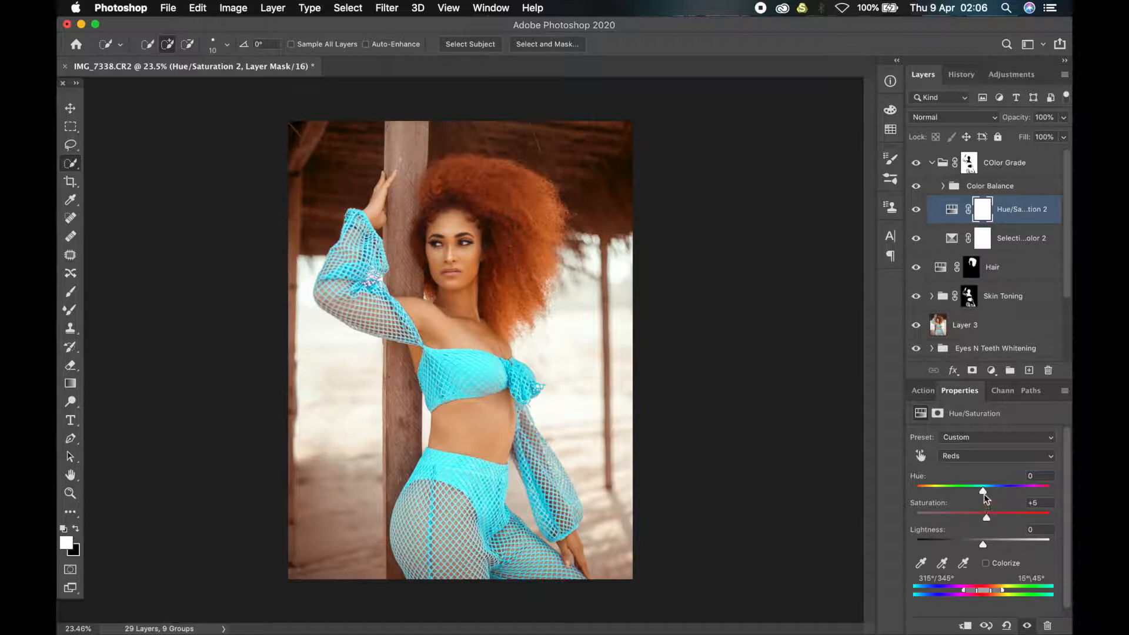
{"action": "left_click_drag", "start_coordinate": [984, 492], "coordinate": [984, 492]}
Review the Midtone, Shadow and Highlight layers' settings in their matching tones, then collapse the COlor Grade group.
{"action": "left_click", "coordinate": [967, 164]}
{"action": "left_click", "coordinate": [943, 186]}
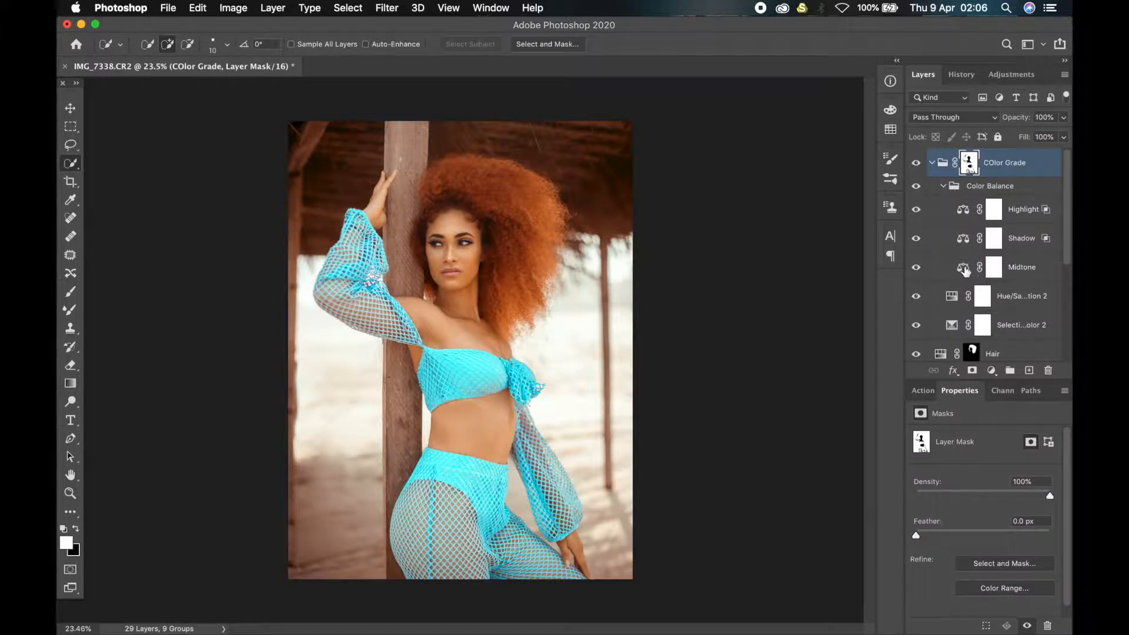
{"action": "left_click", "coordinate": [965, 270]}
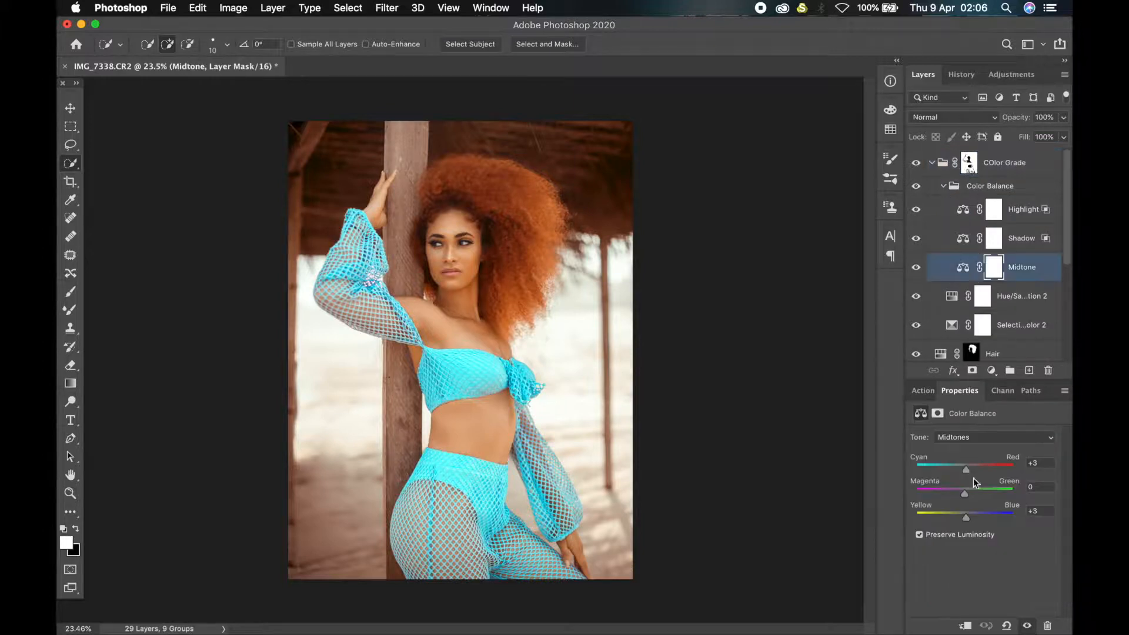
{"action": "left_click", "coordinate": [967, 241]}
{"action": "left_click", "coordinate": [980, 438]}
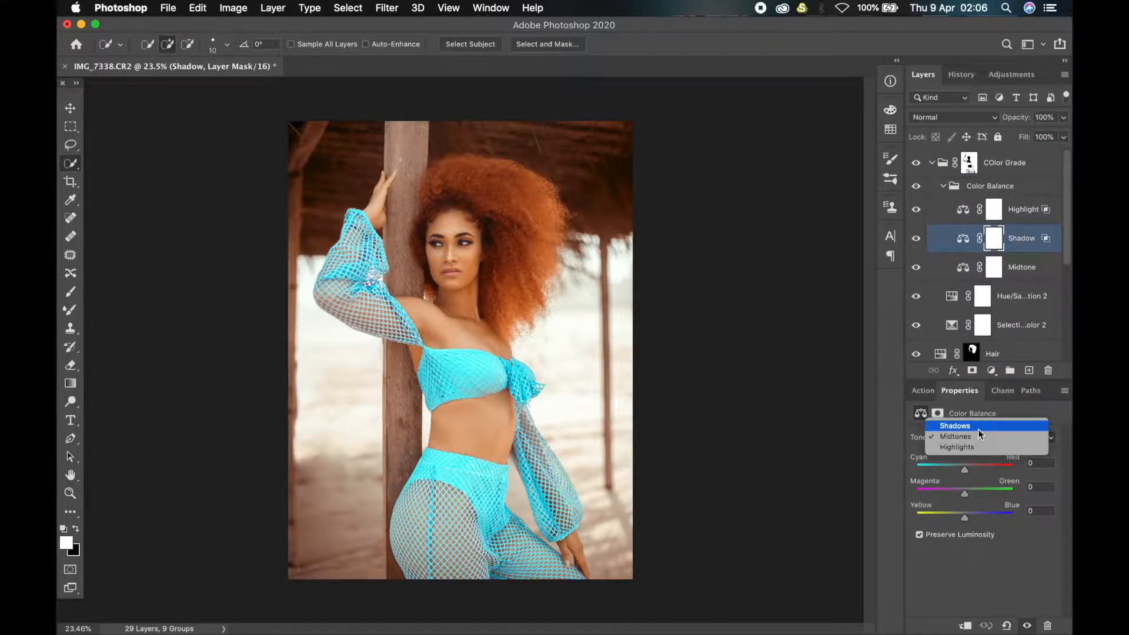
{"action": "left_click", "coordinate": [978, 429]}
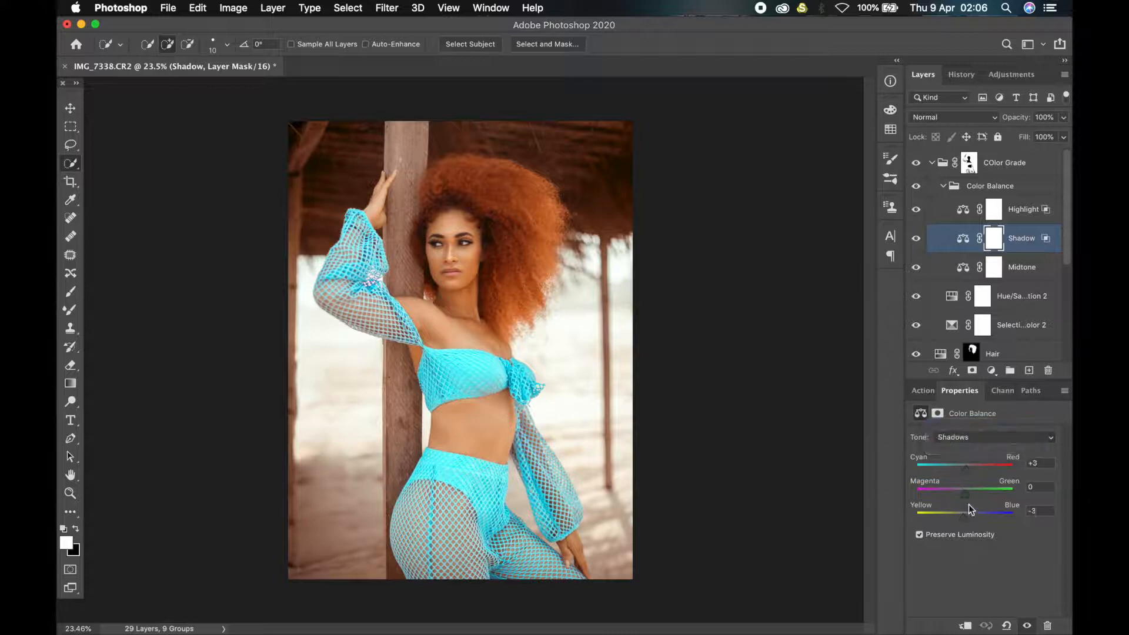
{"action": "left_click", "coordinate": [970, 213]}
{"action": "left_click", "coordinate": [957, 436]}
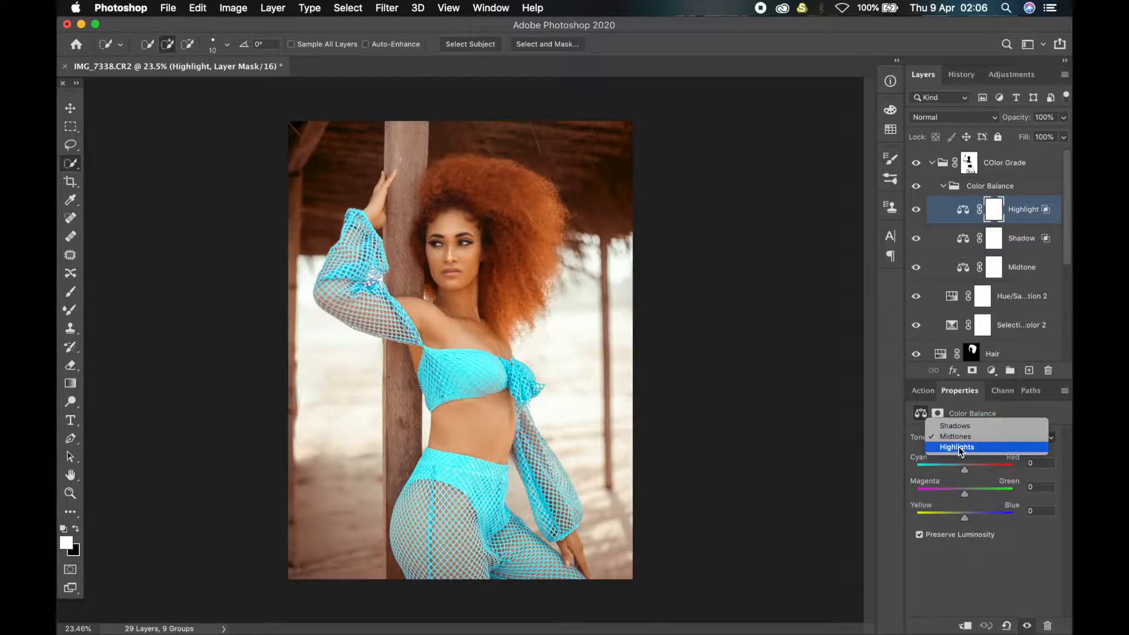
{"action": "left_click", "coordinate": [959, 446]}
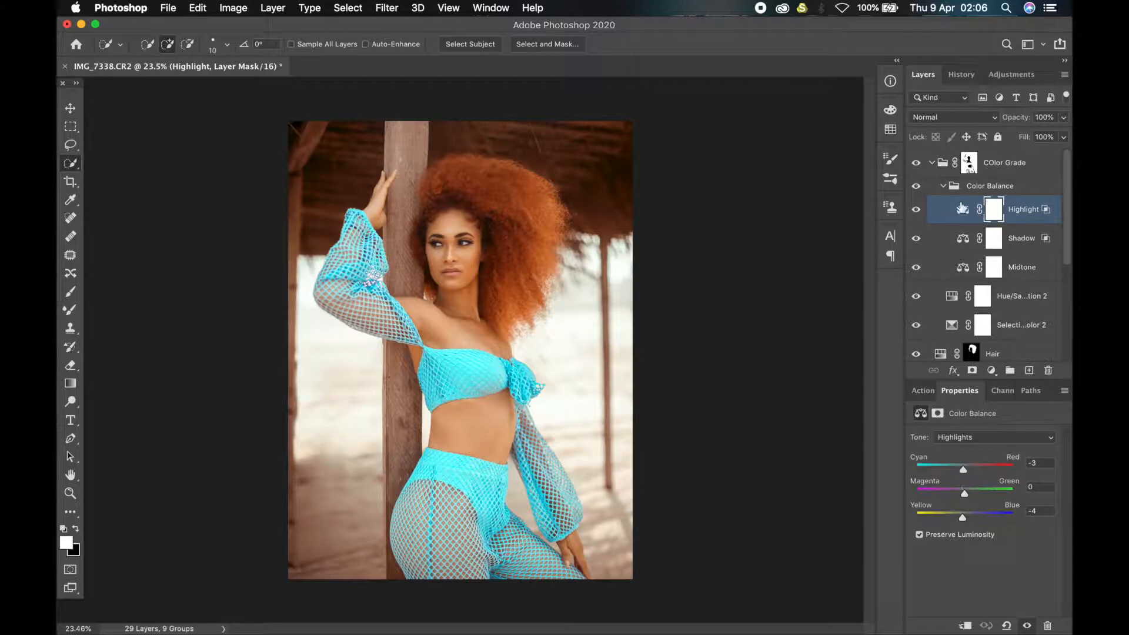
{"action": "left_click", "coordinate": [944, 186]}
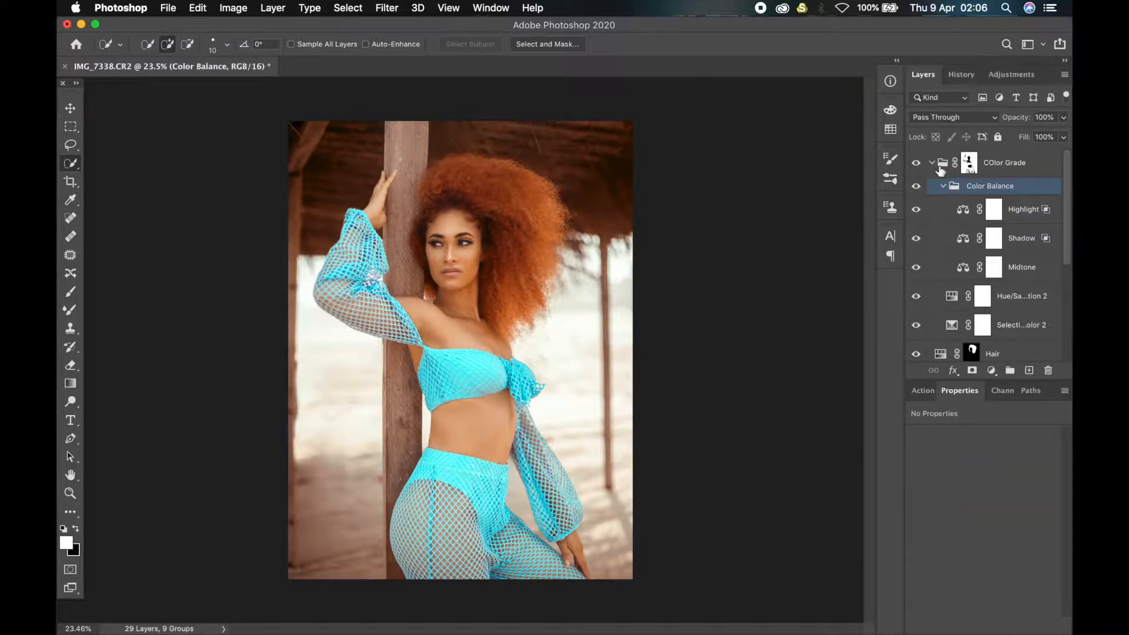
{"action": "left_click", "coordinate": [931, 171]}
{"action": "left_click", "coordinate": [931, 163]}
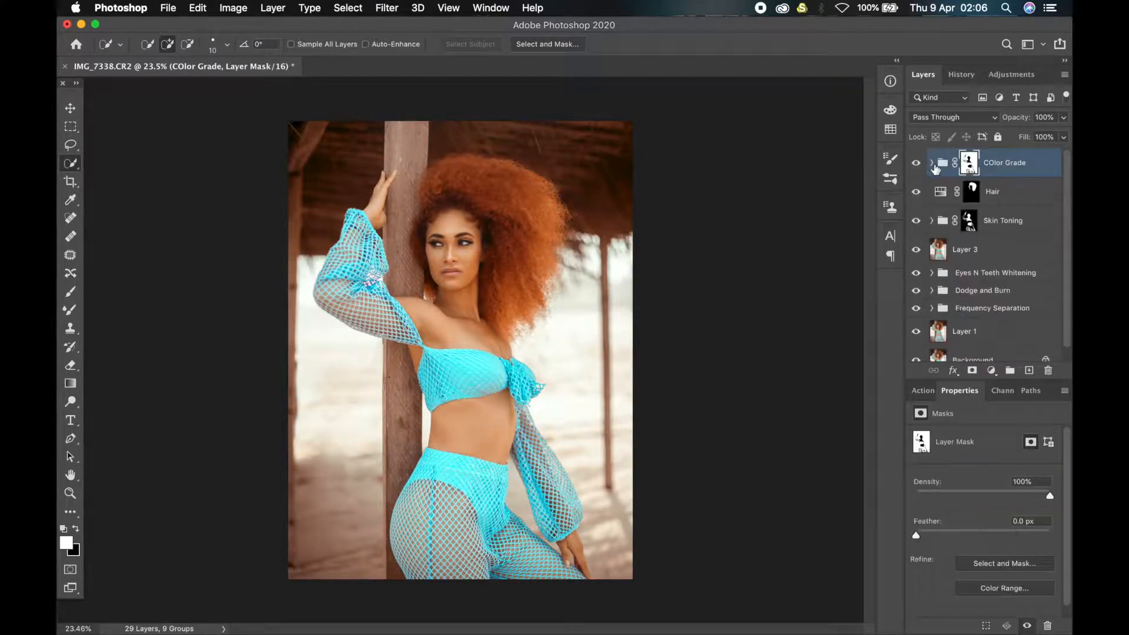
Fine-tune the master saturation of the Hue/Saturation 1 layer inside the Skin Toning group and collapse the group.
{"action": "left_click", "coordinate": [921, 220]}
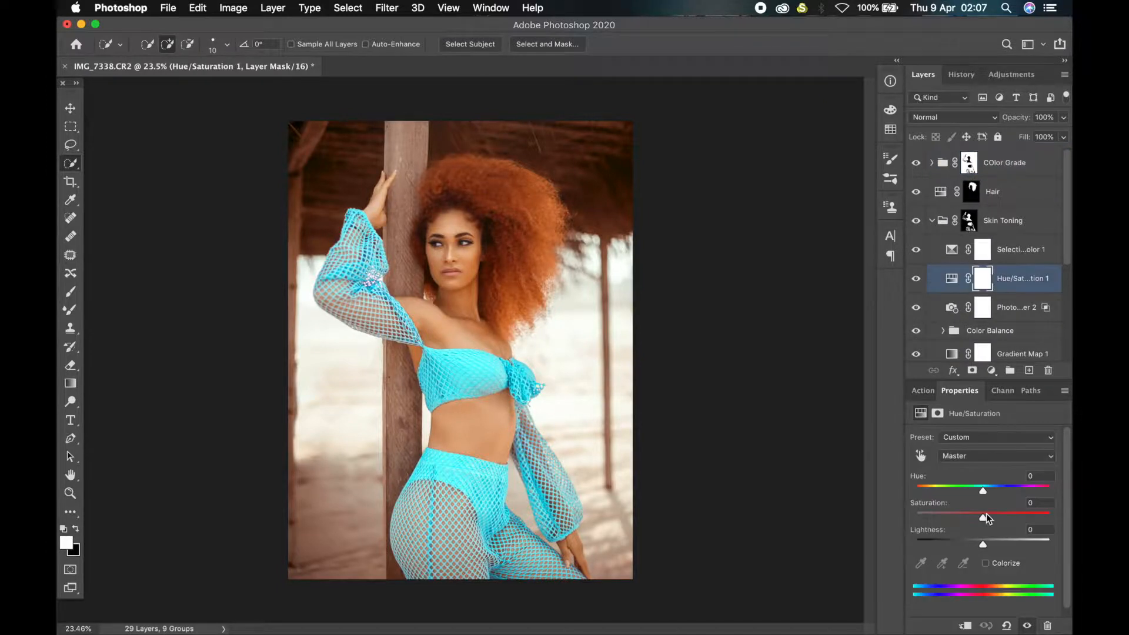
{"action": "left_click_drag", "start_coordinate": [981, 518], "coordinate": [982, 518]}
{"action": "left_click_drag", "start_coordinate": [984, 519], "coordinate": [981, 517]}
{"action": "left_click", "coordinate": [932, 220]}
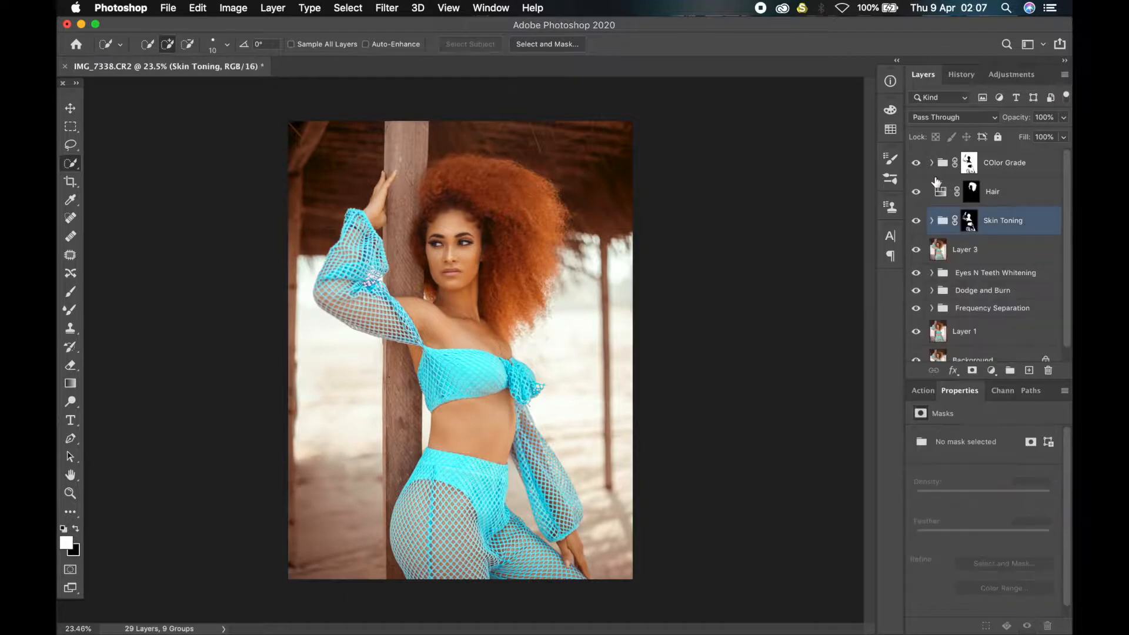
Stamp all visible layers onto a new layer above the COlor Grade group and convert it to a smart object.
{"action": "left_click", "coordinate": [1007, 169]}
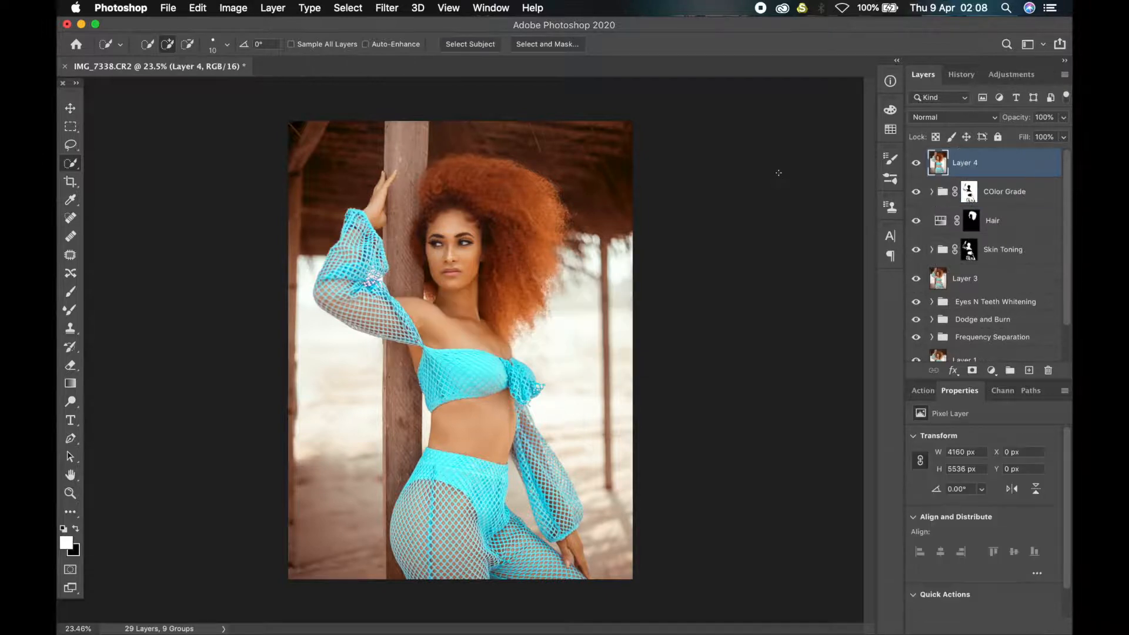
{"action": "right_click", "coordinate": [1013, 170]}
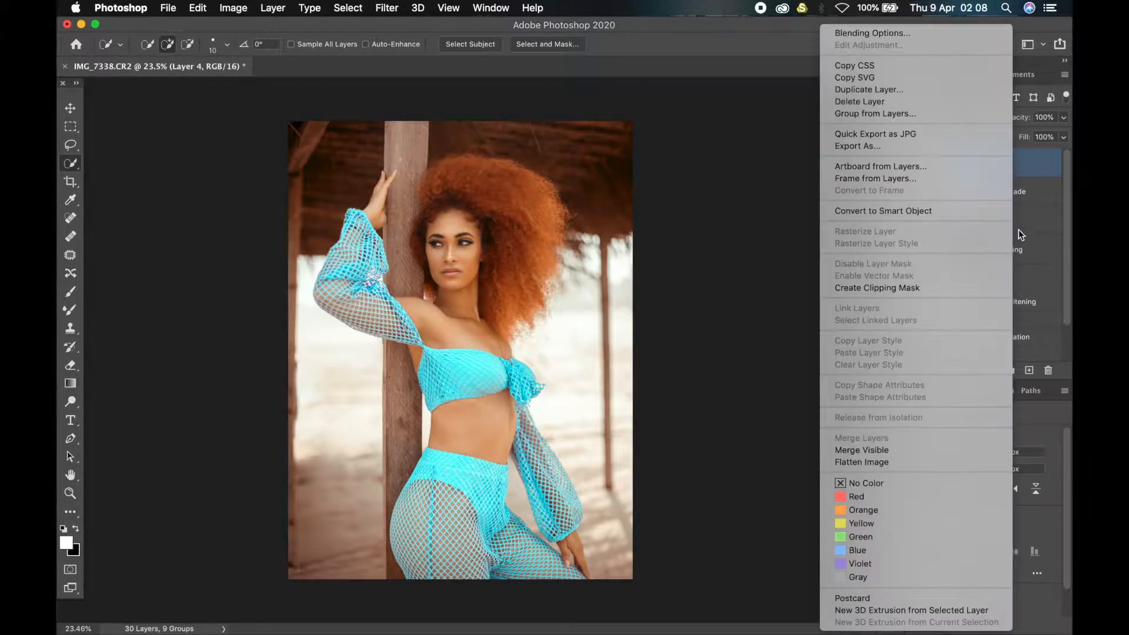
{"action": "left_click", "coordinate": [923, 213]}
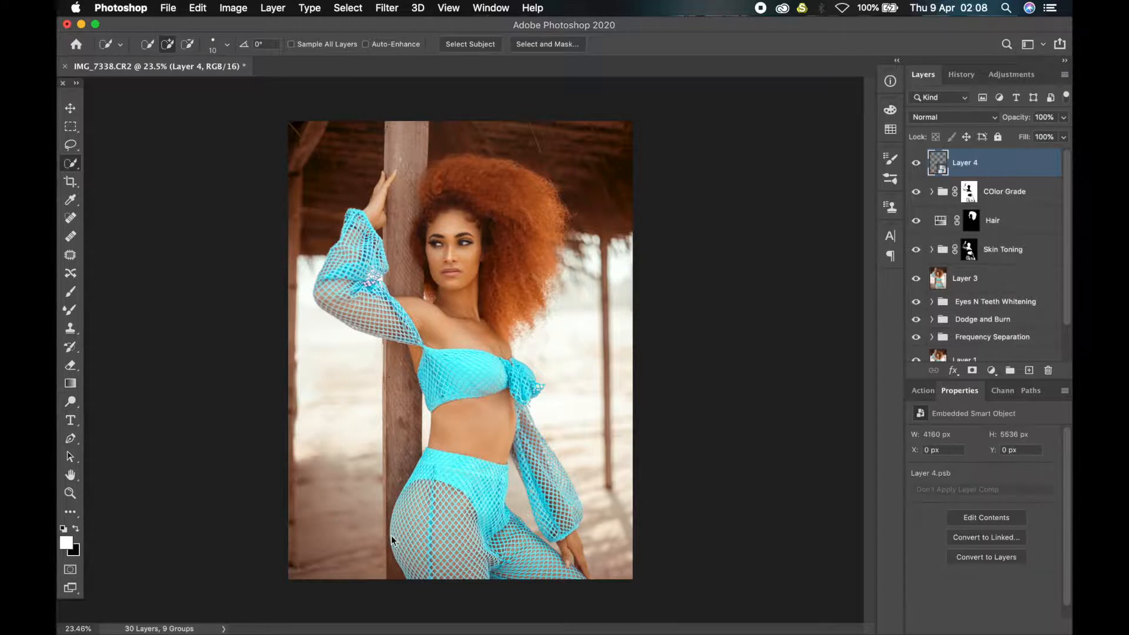
Apply the Camera Raw Filter to the merged smart object and set its temperature to -2.
{"action": "left_click", "coordinate": [386, 8]}
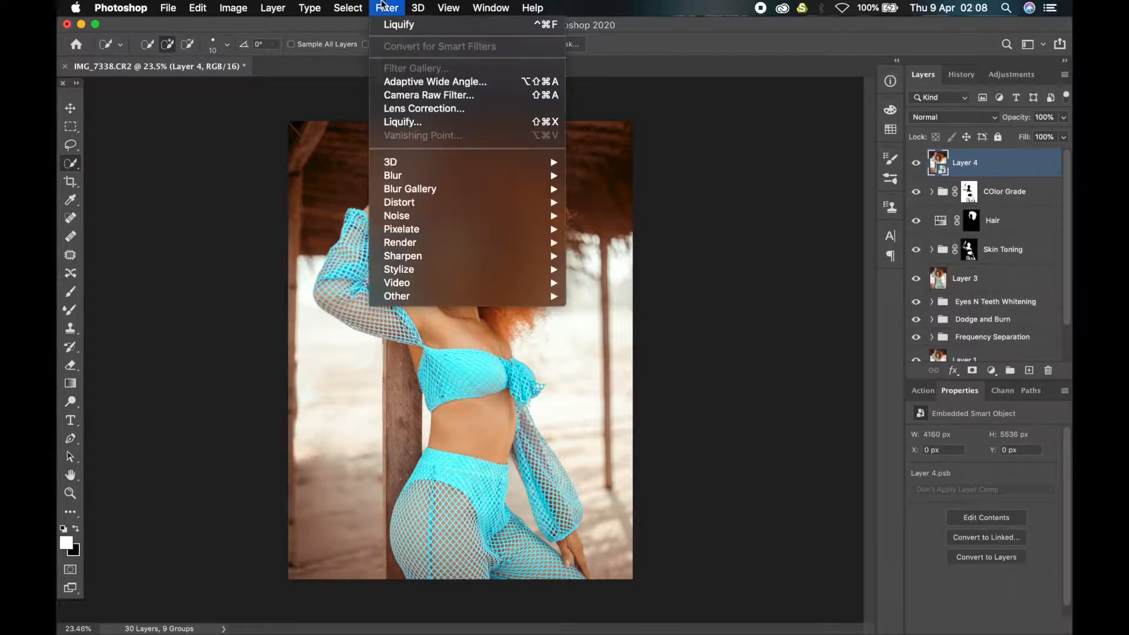
{"action": "left_click", "coordinate": [433, 96]}
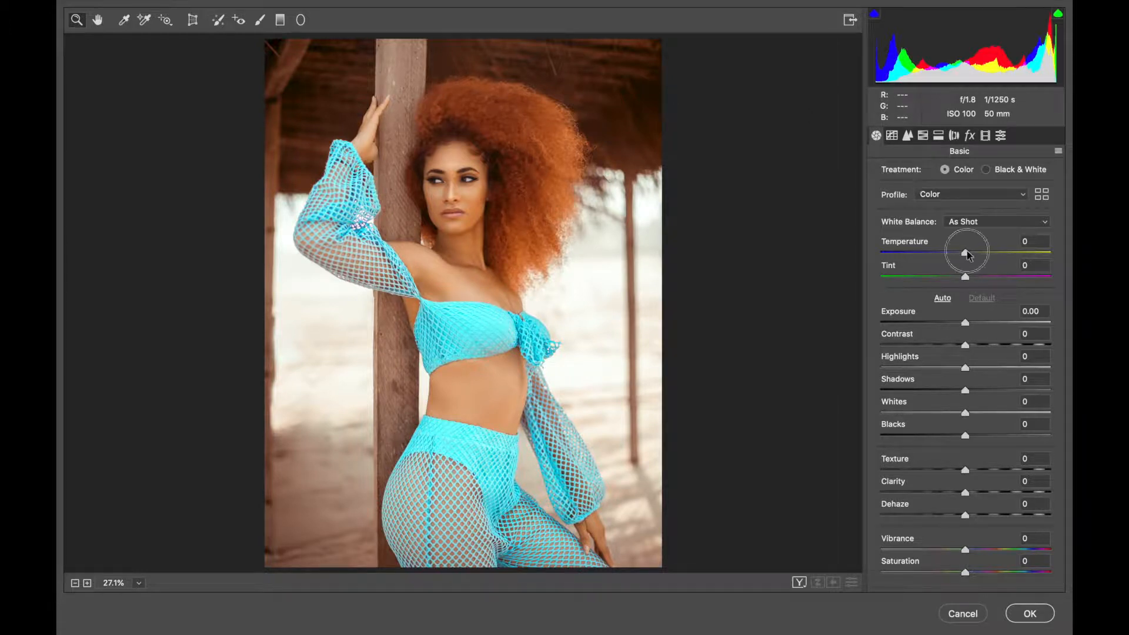
{"action": "left_click_drag", "start_coordinate": [966, 251], "coordinate": [964, 252]}
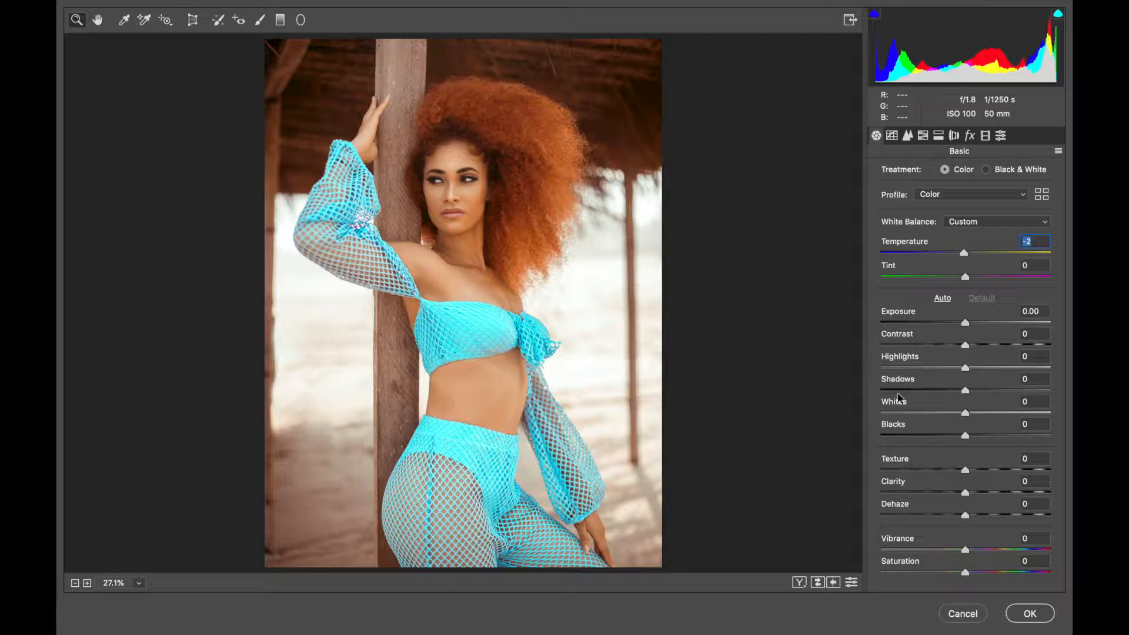
Fine-tune the contrast and highlights, lower the blacks slightly, and lift the shadows and vibrance a little.
{"action": "left_click_drag", "start_coordinate": [967, 345], "coordinate": [980, 368]}
{"action": "mouse_move", "coordinate": [964, 435]}
{"action": "left_mouse_down"}
{"action": "mouse_move", "coordinate": [986, 429]}
{"action": "mouse_move", "coordinate": [962, 434]}
{"action": "left_mouse_up"}
{"action": "mouse_move", "coordinate": [965, 389]}
{"action": "left_mouse_down"}
{"action": "mouse_move", "coordinate": [977, 383]}
{"action": "mouse_move", "coordinate": [958, 391]}
{"action": "mouse_move", "coordinate": [974, 400]}
{"action": "mouse_move", "coordinate": [973, 391]}
{"action": "left_mouse_up"}
{"action": "left_click_drag", "start_coordinate": [965, 549], "coordinate": [968, 549]}
Shift the Blues hue to -5 in the HSL adjustments and raise the Blues luminance to about +6.
{"action": "left_click", "coordinate": [922, 135]}
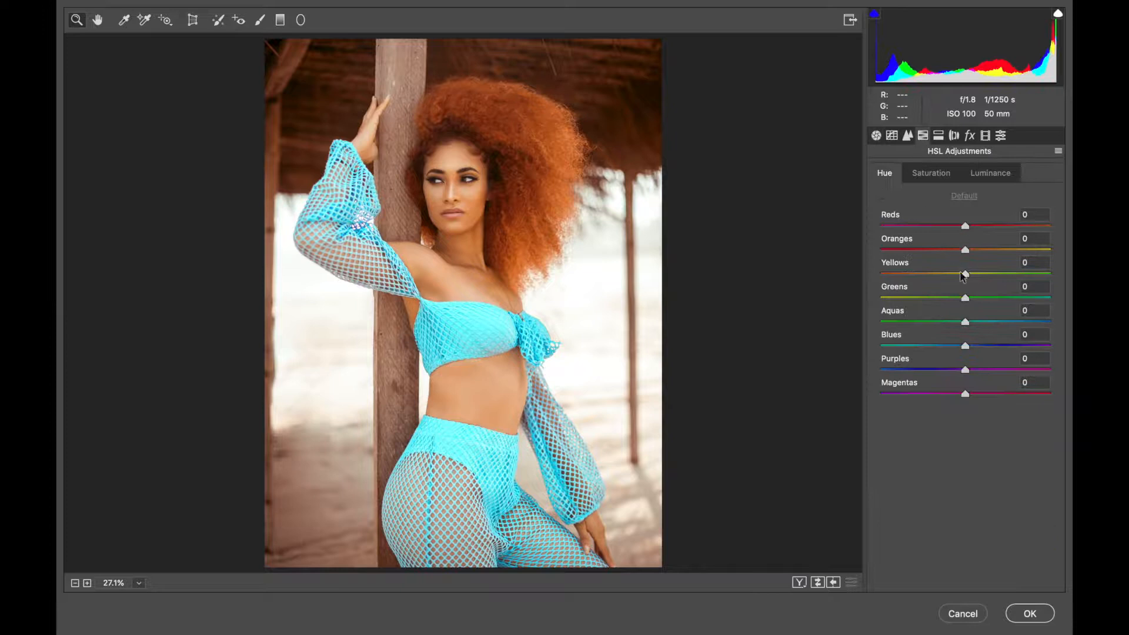
{"action": "mouse_move", "coordinate": [964, 346]}
{"action": "left_mouse_down"}
{"action": "mouse_move", "coordinate": [926, 347]}
{"action": "mouse_move", "coordinate": [989, 342]}
{"action": "mouse_move", "coordinate": [950, 348]}
{"action": "mouse_move", "coordinate": [979, 345]}
{"action": "mouse_move", "coordinate": [958, 345]}
{"action": "mouse_move", "coordinate": [970, 349]}
{"action": "left_mouse_up"}
{"action": "left_click", "coordinate": [935, 175]}
{"action": "left_click", "coordinate": [990, 173]}
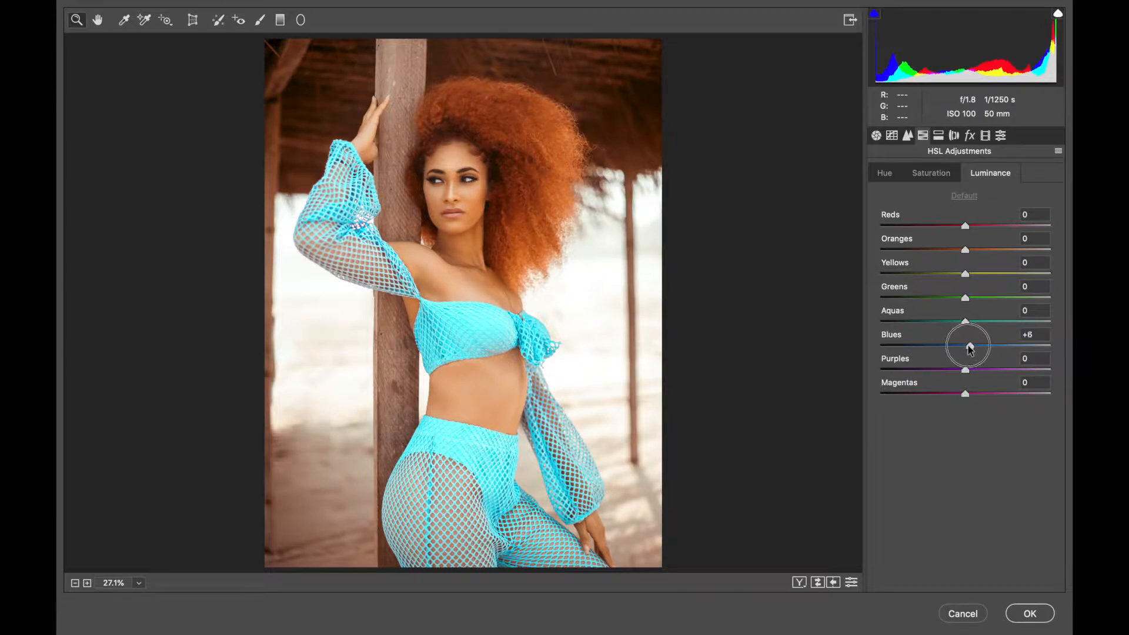
Shift the Yellows hue to about +73 and slightly lower the Oranges saturation in the HSL adjustments.
{"action": "left_click", "coordinate": [931, 173]}
{"action": "left_click", "coordinate": [884, 173]}
{"action": "left_click_drag", "start_coordinate": [965, 274], "coordinate": [1026, 276]}
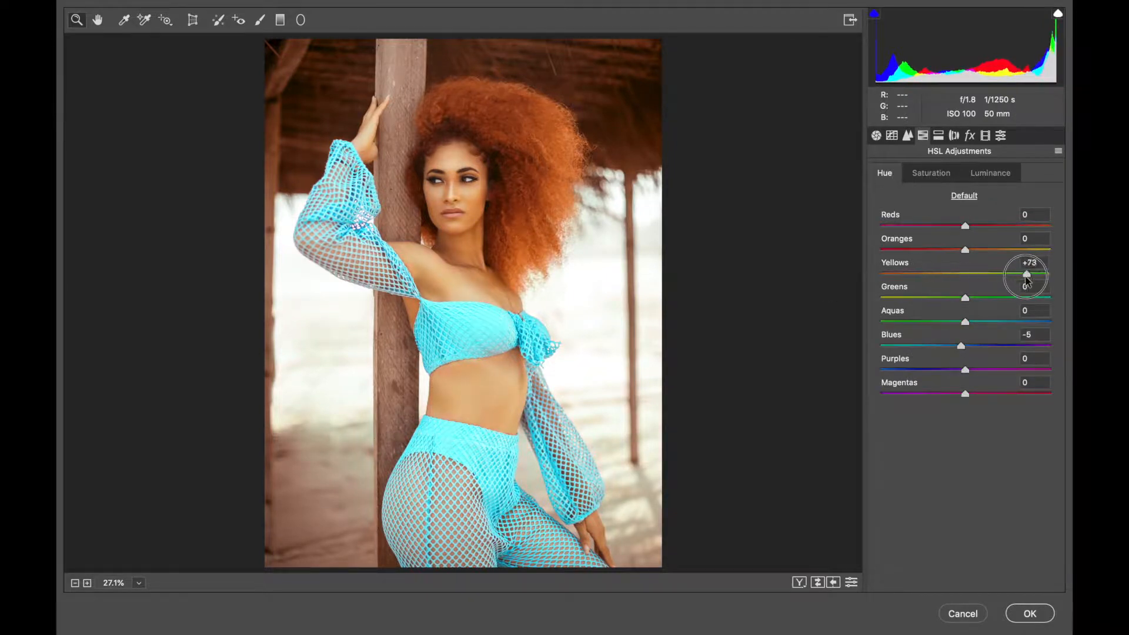
{"action": "left_click", "coordinate": [930, 172]}
{"action": "left_click", "coordinate": [884, 173]}
{"action": "left_click", "coordinate": [930, 173]}
{"action": "mouse_move", "coordinate": [964, 250]}
{"action": "left_mouse_down"}
{"action": "mouse_move", "coordinate": [952, 244]}
{"action": "mouse_move", "coordinate": [972, 248]}
{"action": "mouse_move", "coordinate": [961, 245]}
{"action": "left_mouse_up"}
Add a Highlight Priority post-crop vignette with amount -20, midpoint 70, roundness +41 and feather 69.
{"action": "left_click", "coordinate": [938, 136]}
{"action": "left_click", "coordinate": [953, 135]}
{"action": "left_click", "coordinate": [970, 135]}
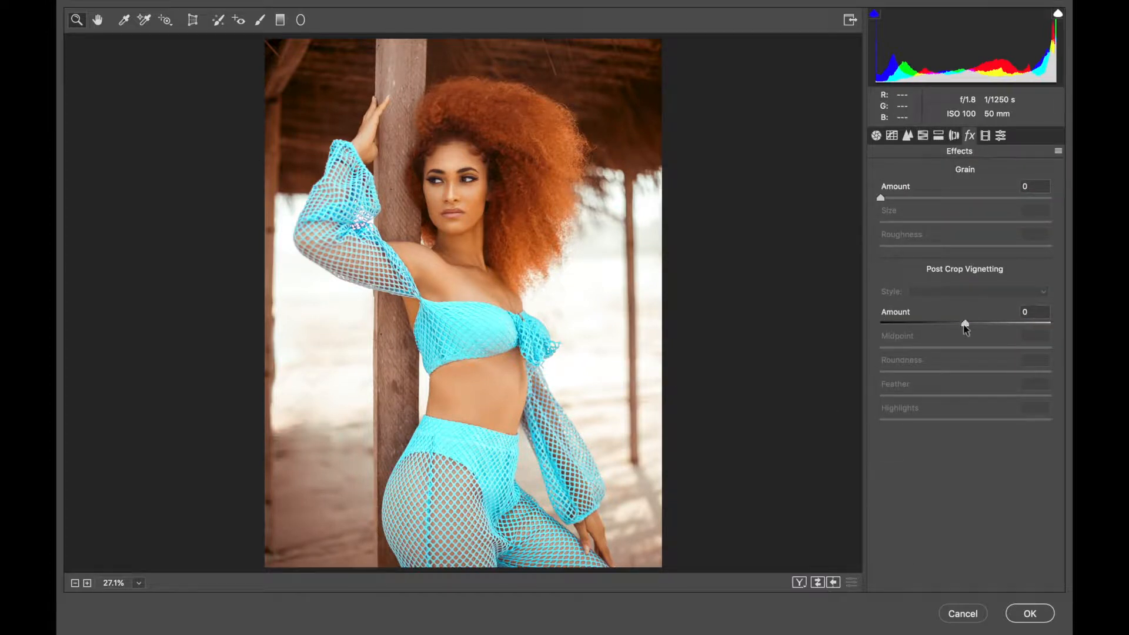
{"action": "left_click_drag", "start_coordinate": [964, 325], "coordinate": [997, 394]}
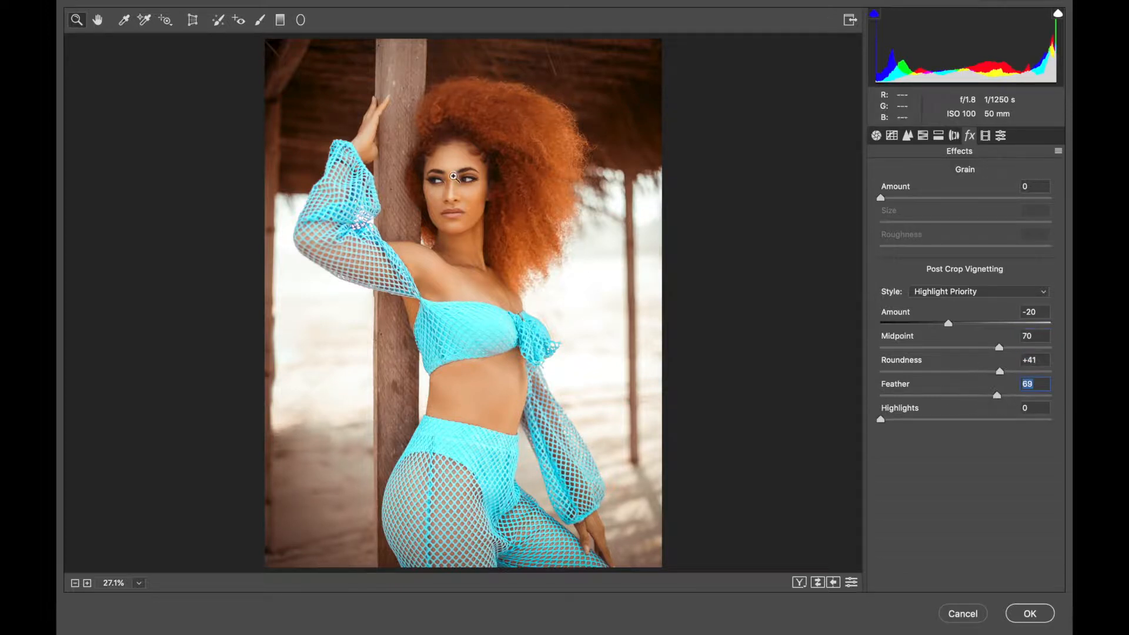
Compare the image before and after the Camera Raw adjustments and apply the filter.
{"action": "left_click", "coordinate": [817, 582]}
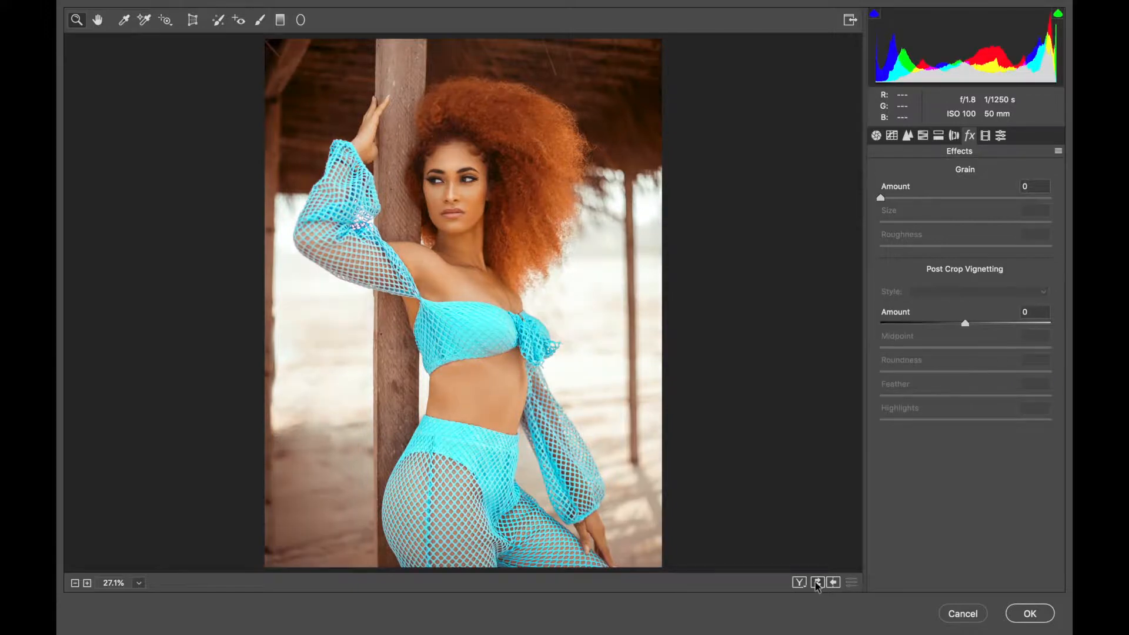
{"action": "left_click", "coordinate": [817, 583]}
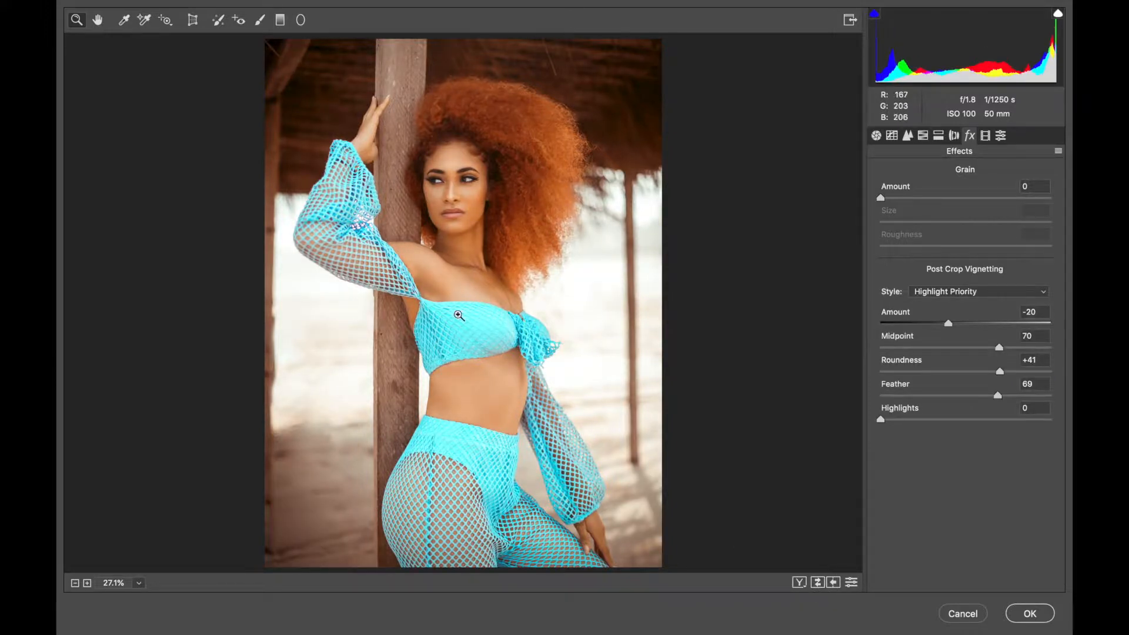
{"action": "left_click", "coordinate": [1027, 613]}
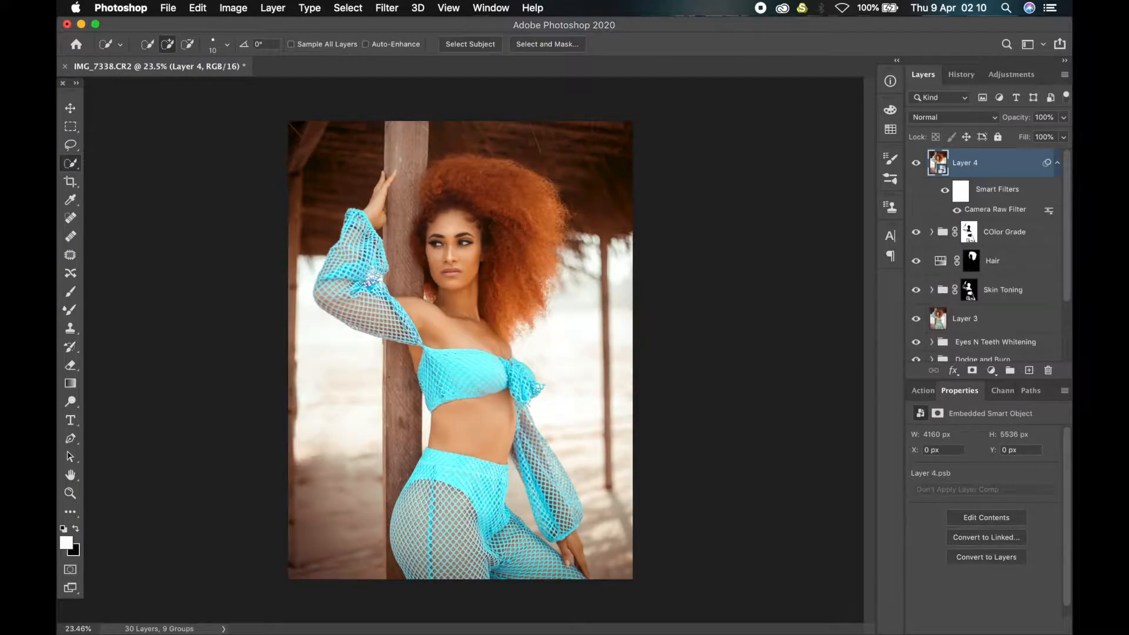
Select the woman's lips with a freehand Lasso outline.
{"action": "scroll", "coordinate": [453, 217], "scroll_direction": "up", "scroll_amount": 3}
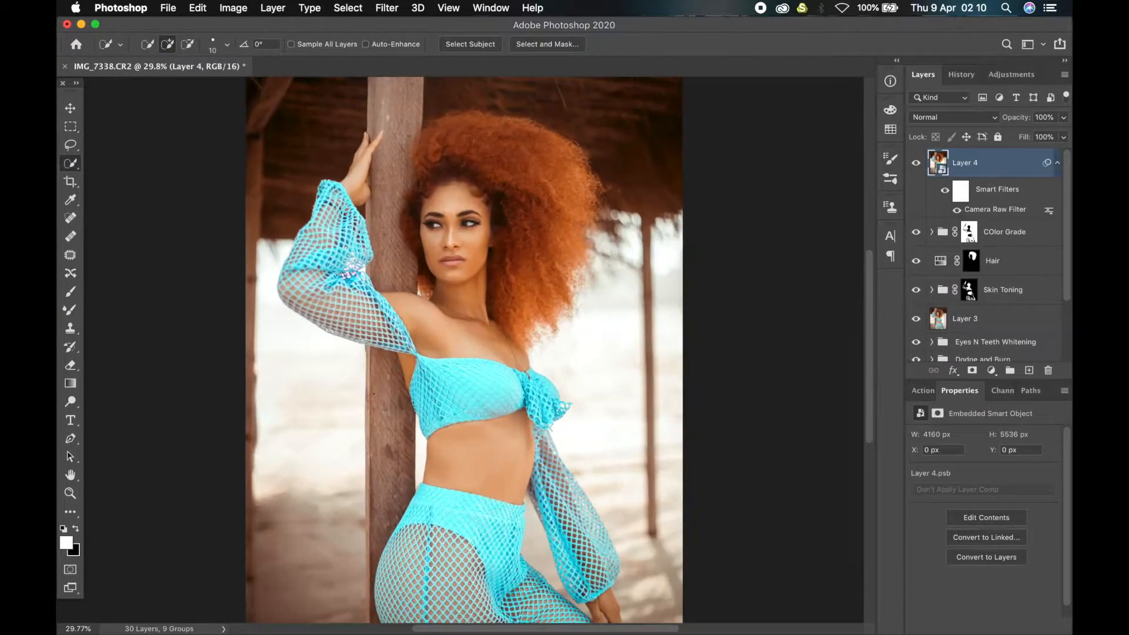
{"action": "scroll", "coordinate": [455, 236], "scroll_direction": "up", "scroll_amount": 5}
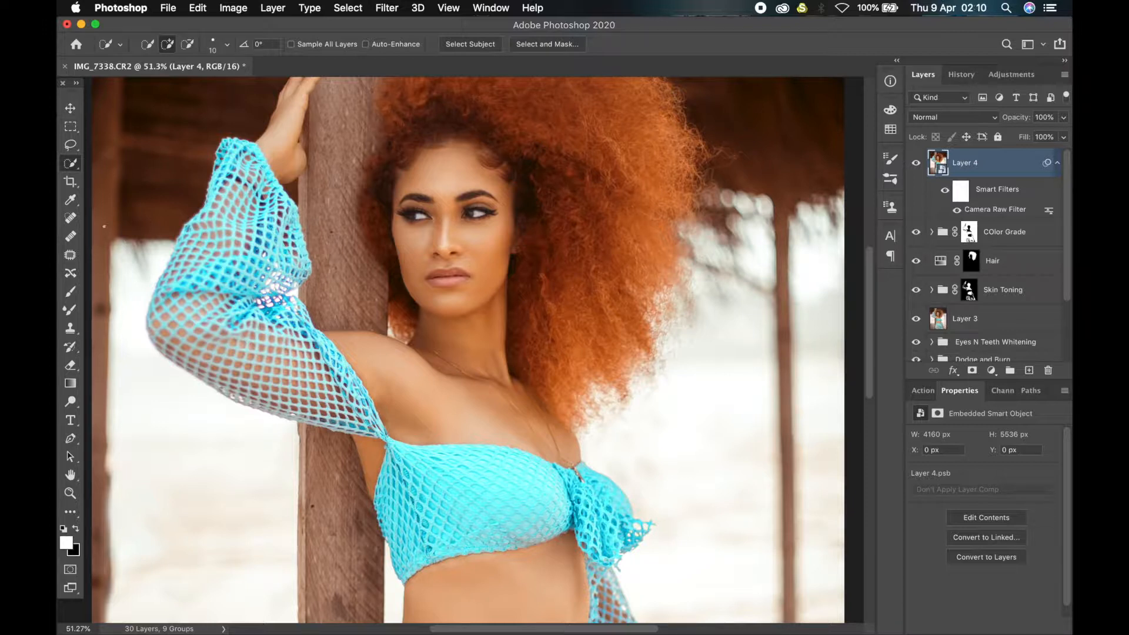
{"action": "scroll", "coordinate": [350, 257], "scroll_direction": "up", "scroll_amount": 5}
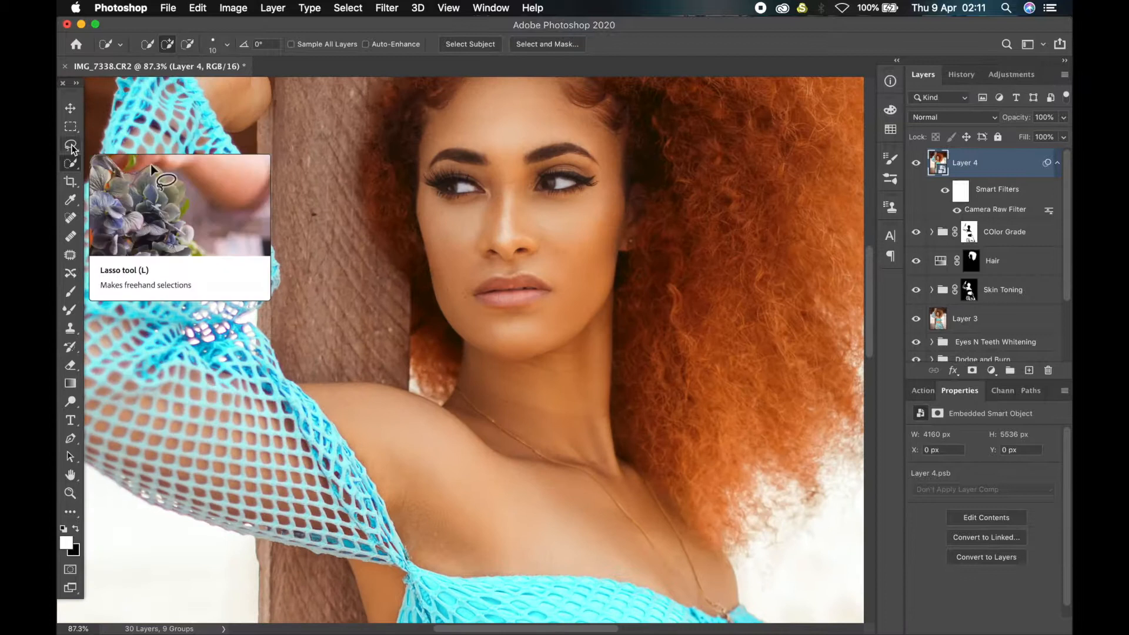
{"action": "left_click", "coordinate": [70, 144]}
{"action": "mouse_move", "coordinate": [478, 293]}
{"action": "left_mouse_down"}
{"action": "mouse_move", "coordinate": [526, 274]}
{"action": "mouse_move", "coordinate": [553, 293]}
{"action": "mouse_move", "coordinate": [497, 306]}
{"action": "mouse_move", "coordinate": [476, 291]}
{"action": "left_mouse_up"}
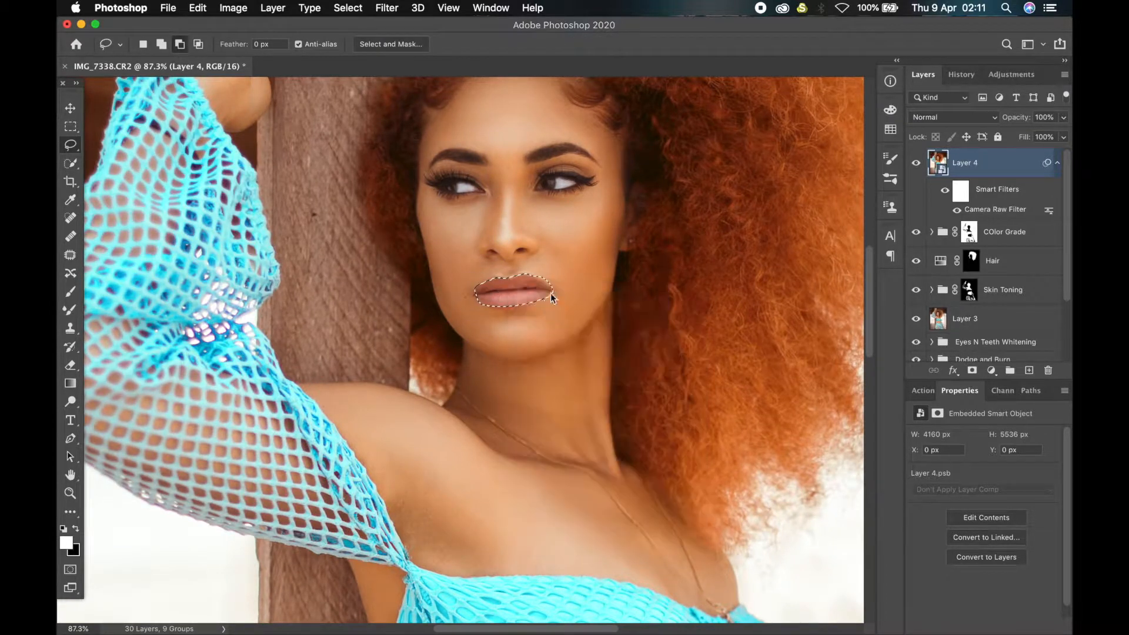
Add a Hue/Saturation adjustment layer limited to the selected lips and raise its Reds saturation to +20 by sampling the lip color.
{"action": "left_click", "coordinate": [993, 370]}
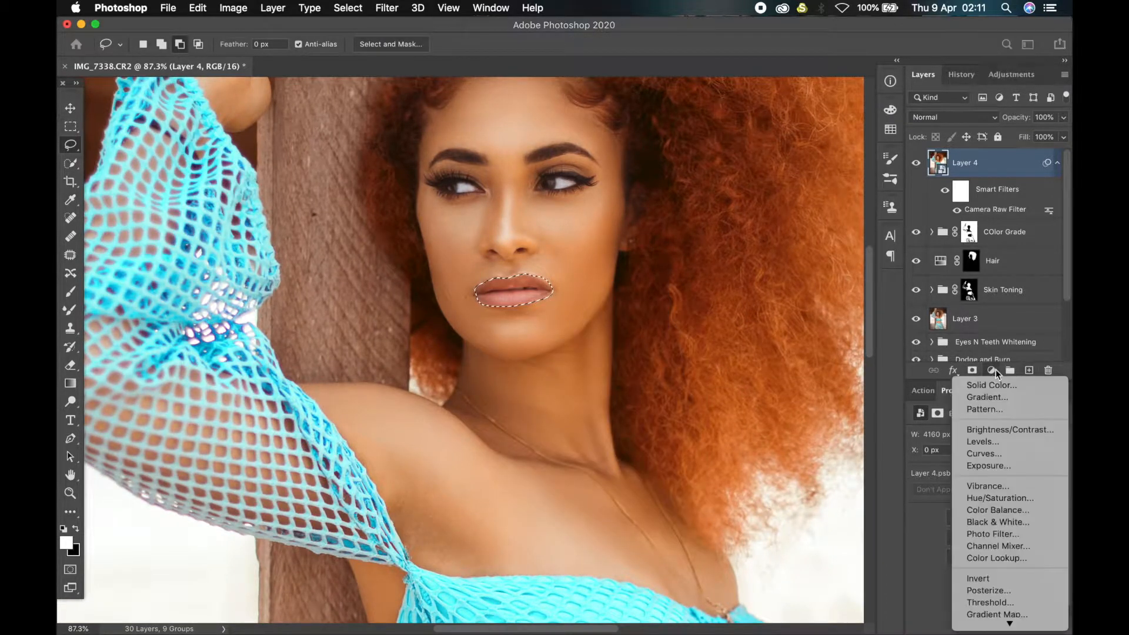
{"action": "left_click", "coordinate": [990, 500]}
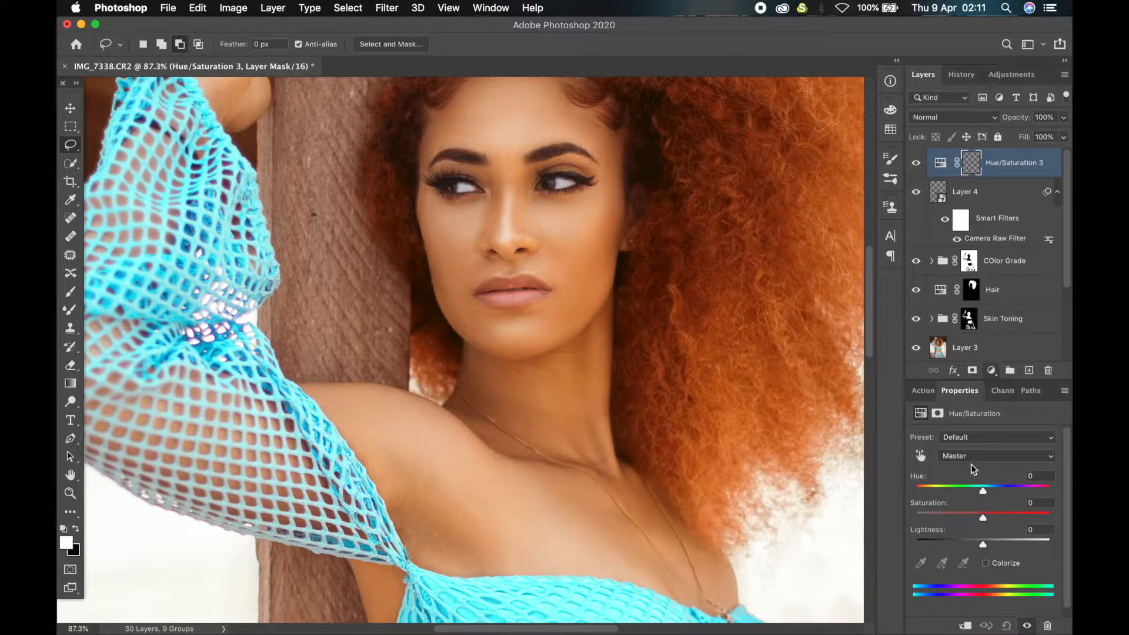
{"action": "left_click", "coordinate": [969, 457]}
{"action": "left_click", "coordinate": [921, 455]}
{"action": "left_click", "coordinate": [921, 456]}
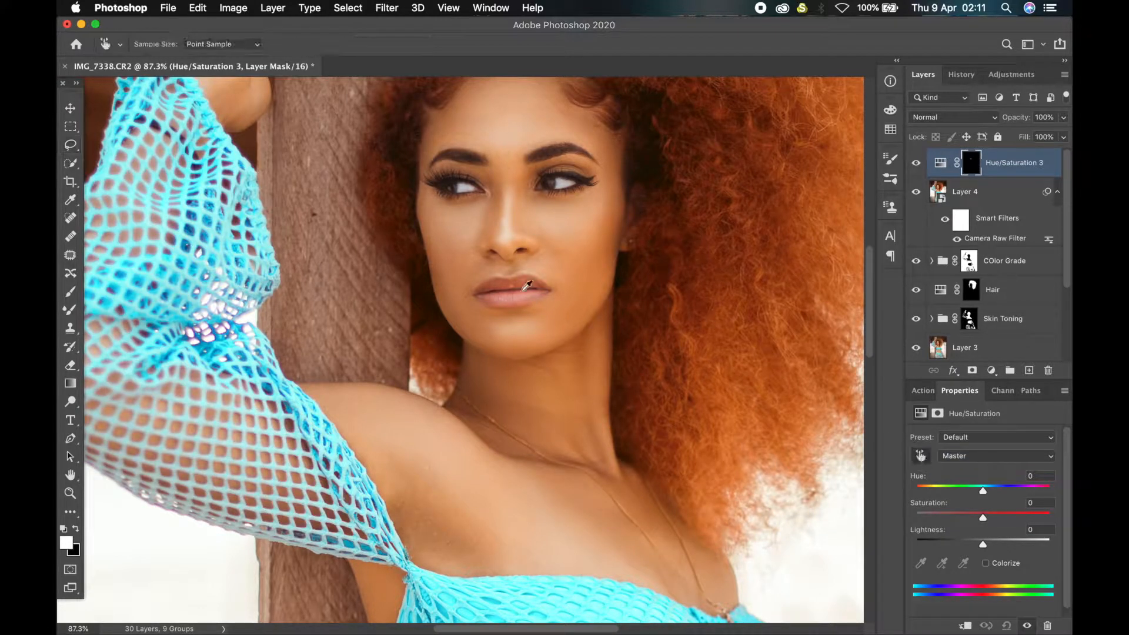
{"action": "left_click_drag", "start_coordinate": [529, 296], "coordinate": [537, 302]}
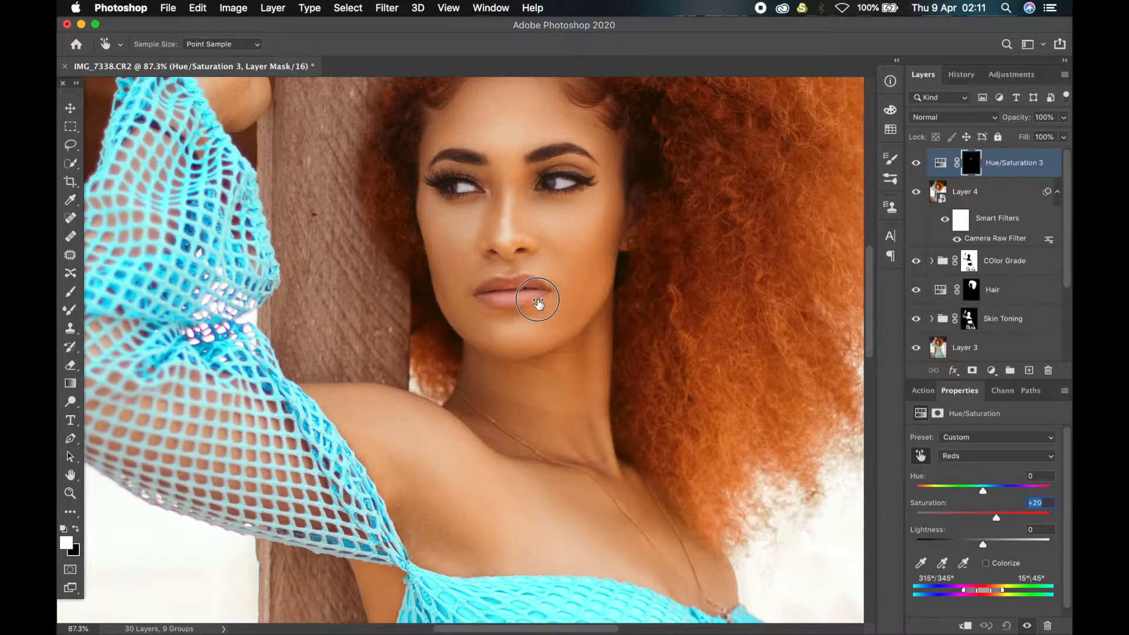
{"action": "left_click_drag", "start_coordinate": [538, 302], "coordinate": [539, 302]}
Compare the lips with and without the Hue/Saturation 3 layer and slightly reduce its Reds saturation.
{"action": "left_click", "coordinate": [912, 168]}
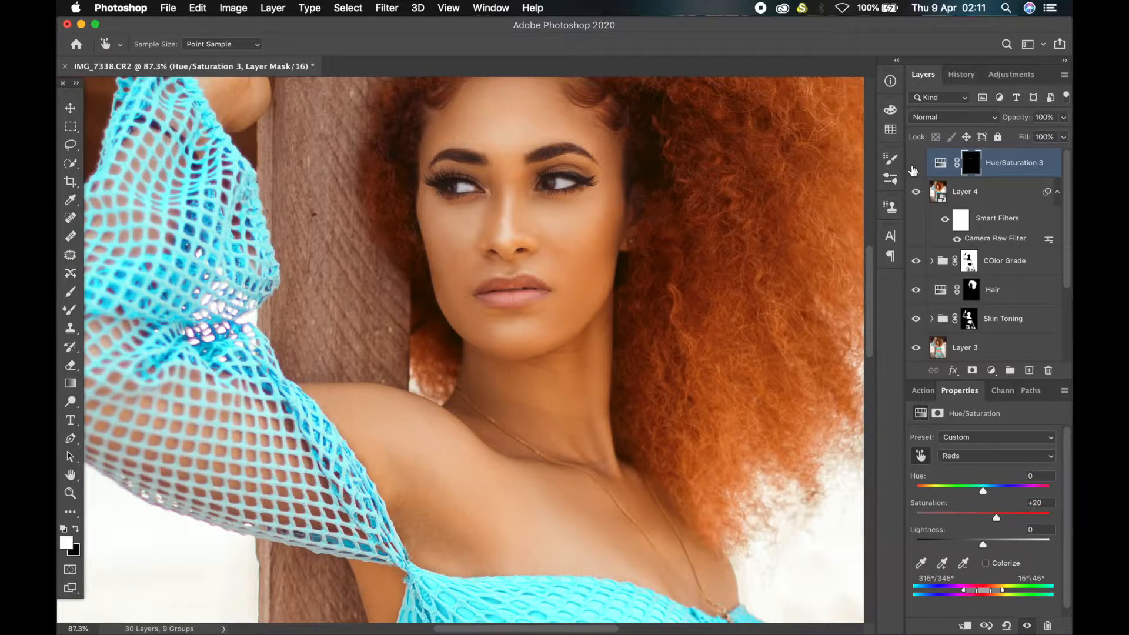
{"action": "left_click", "coordinate": [915, 167]}
{"action": "left_click", "coordinate": [914, 167]}
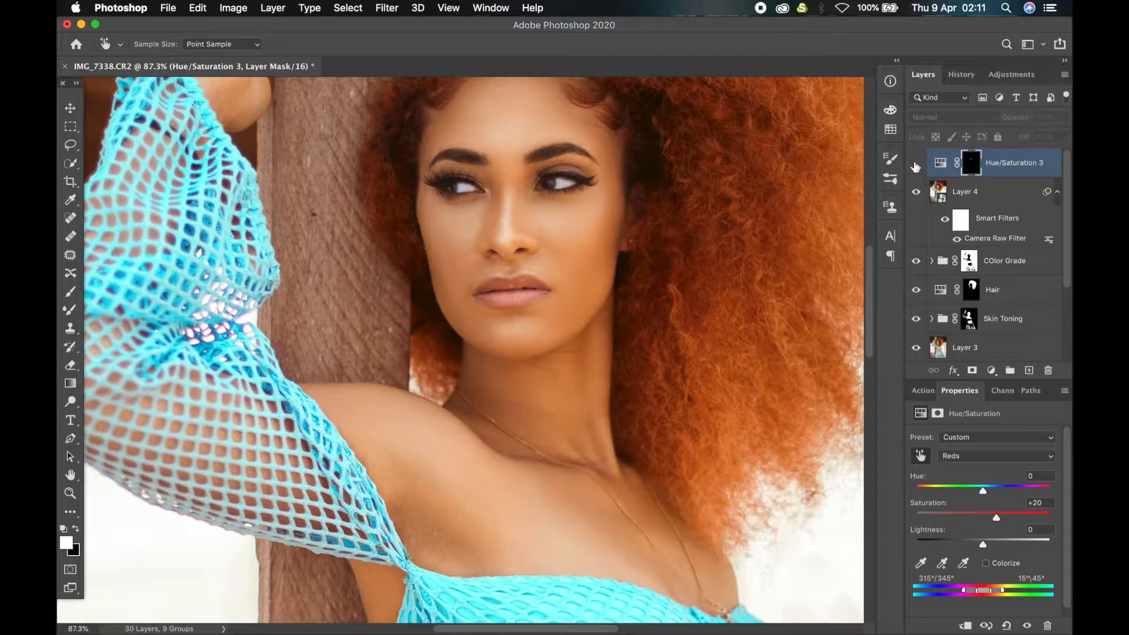
{"action": "left_click", "coordinate": [916, 166]}
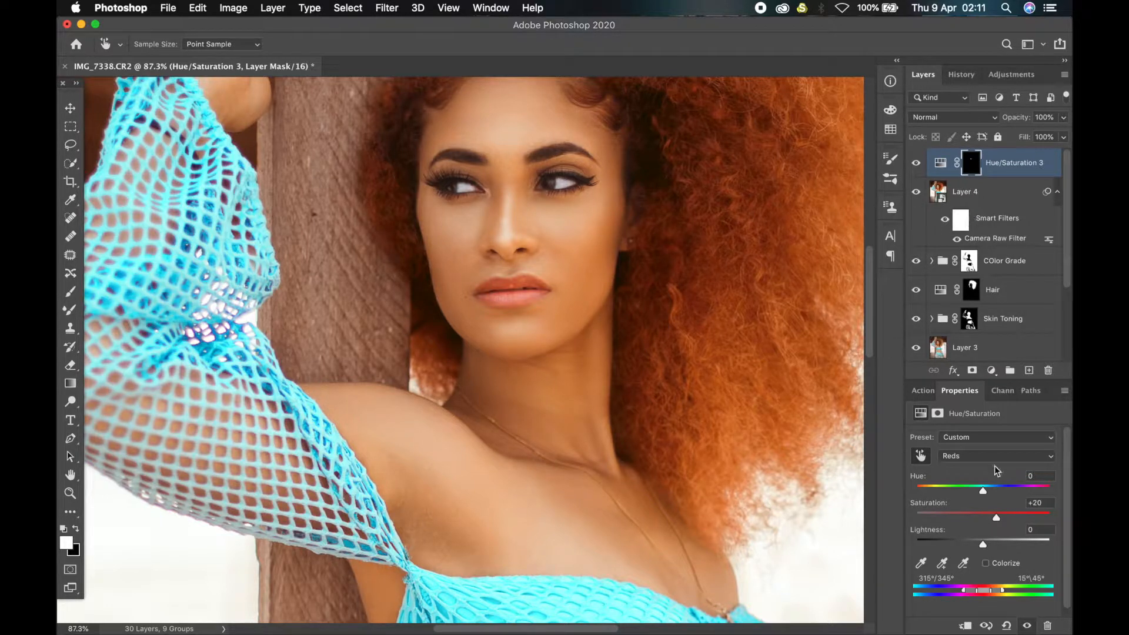
{"action": "left_click_drag", "start_coordinate": [993, 517], "coordinate": [990, 520]}
Compare the original Background layer alone with the fully retouched portrait, leaving all layers shown.
{"action": "key", "text": "super+0"}
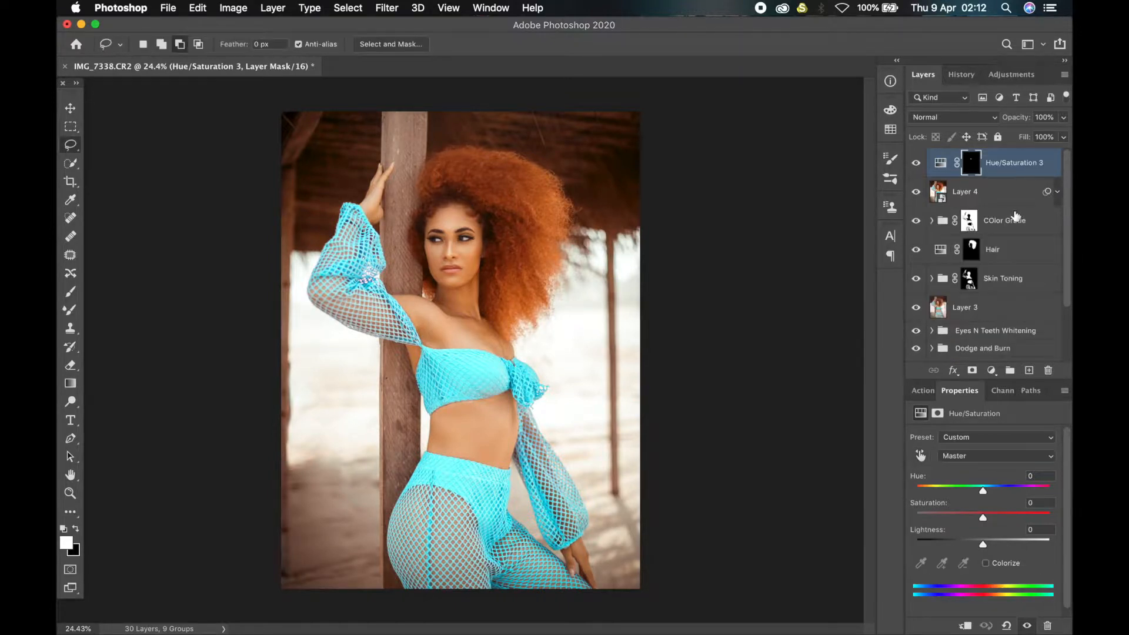
{"action": "scroll", "coordinate": [973, 281], "scroll_direction": "down", "scroll_amount": 3}
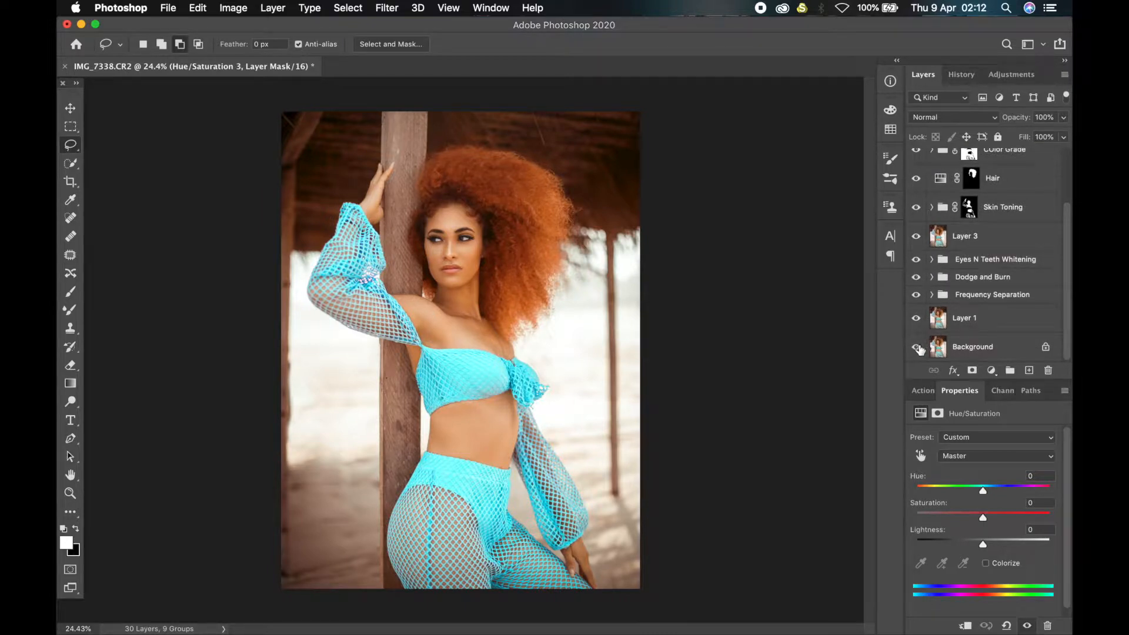
{"action": "left_click", "coordinate": [917, 347], "text": "alt"}
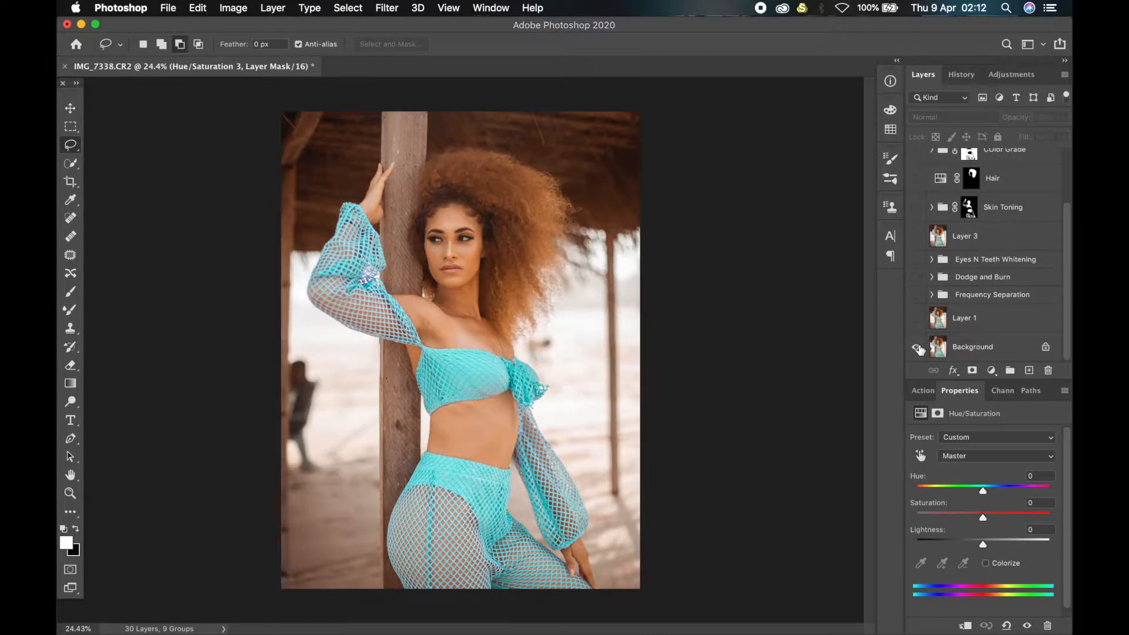
{"action": "left_click", "coordinate": [917, 347], "text": "alt"}
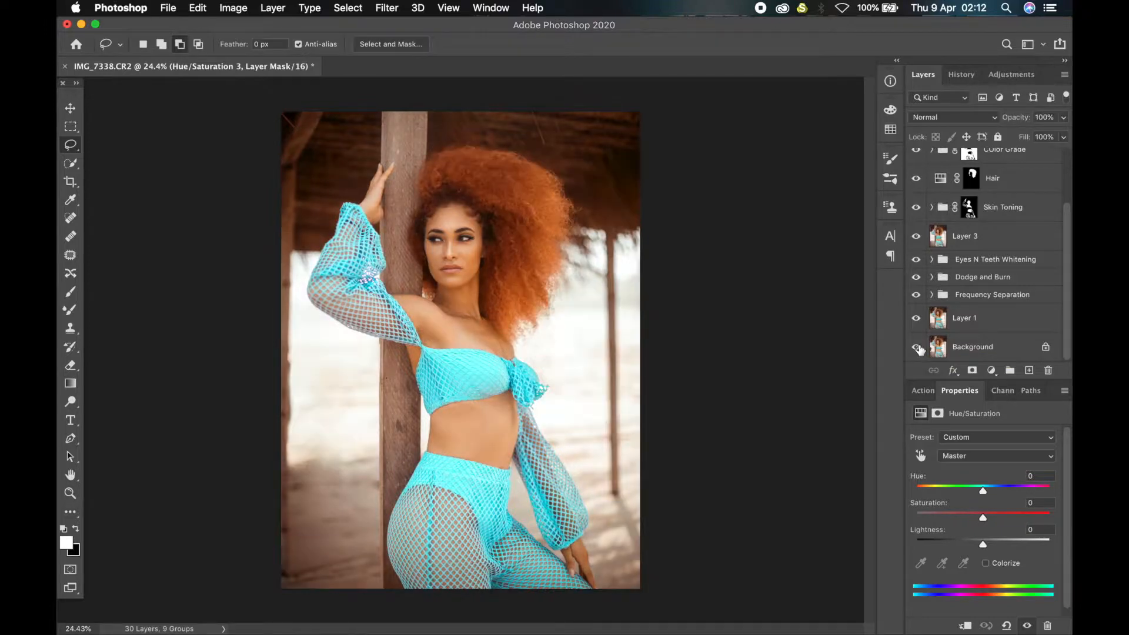
Merge everything from Layer 1 up to Layer 3 into one layer and rename it Retouch.
{"action": "left_click", "coordinate": [978, 331]}
{"action": "left_click", "coordinate": [983, 241], "text": "shift"}
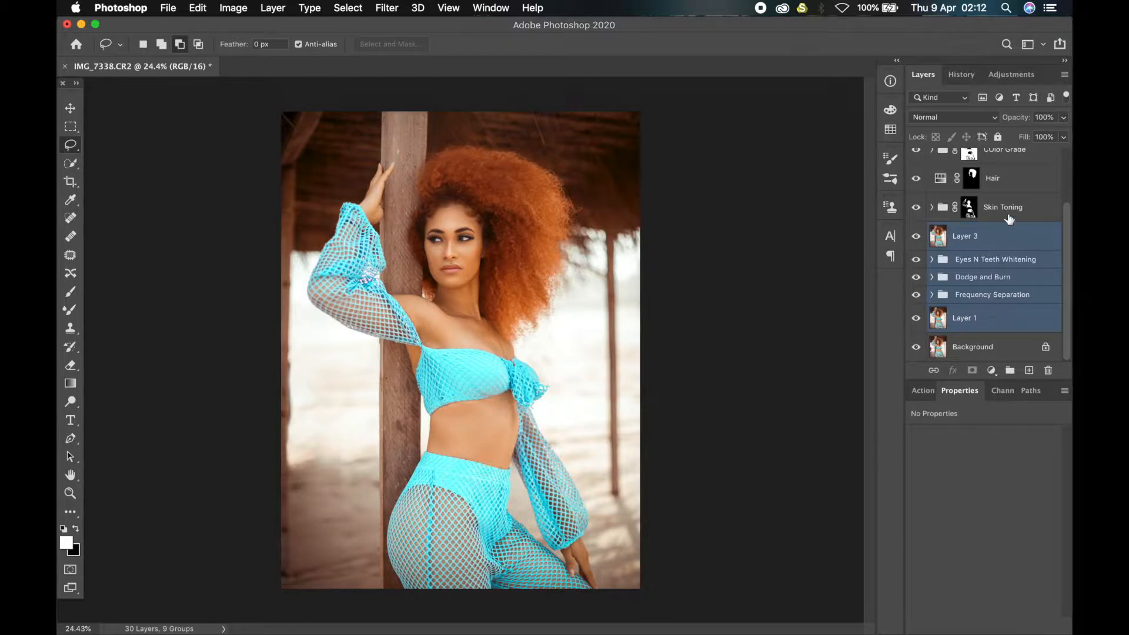
{"action": "key", "text": "super+e"}
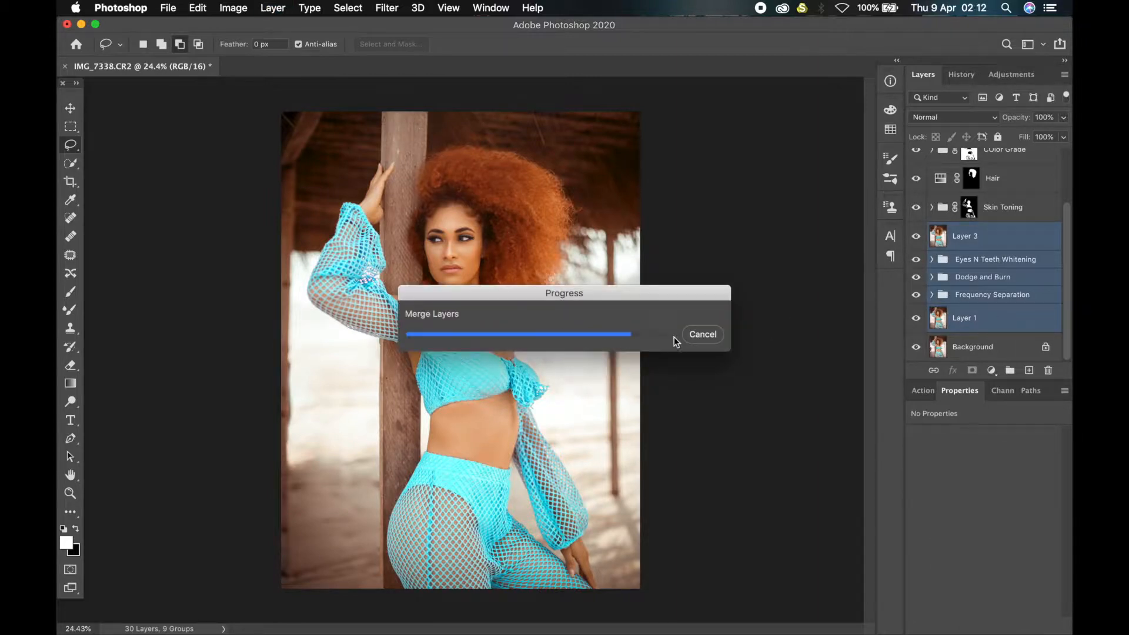
{"action": "double_click", "coordinate": [961, 306]}
{"action": "type", "text": "Retouch"}
{"action": "key", "text": "Return"}
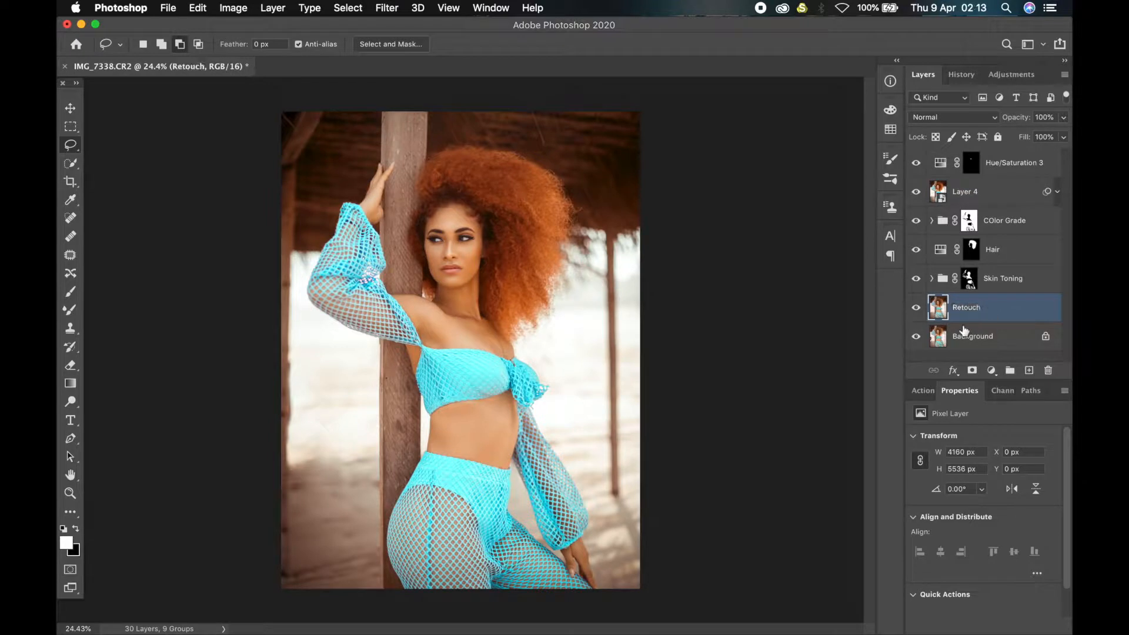
Add an empty layer above Hue/Saturation 3 and set the Brush's foreground color to golden yellow ffc000.
{"action": "left_click", "coordinate": [1017, 164]}
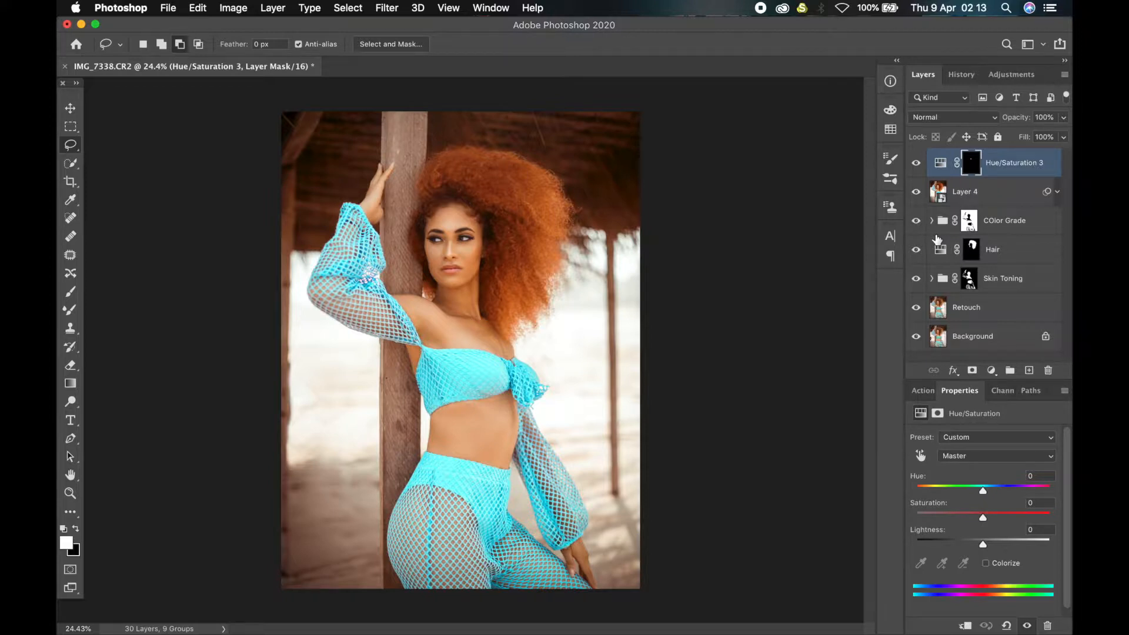
{"action": "key", "text": "alt+shift+super+n"}
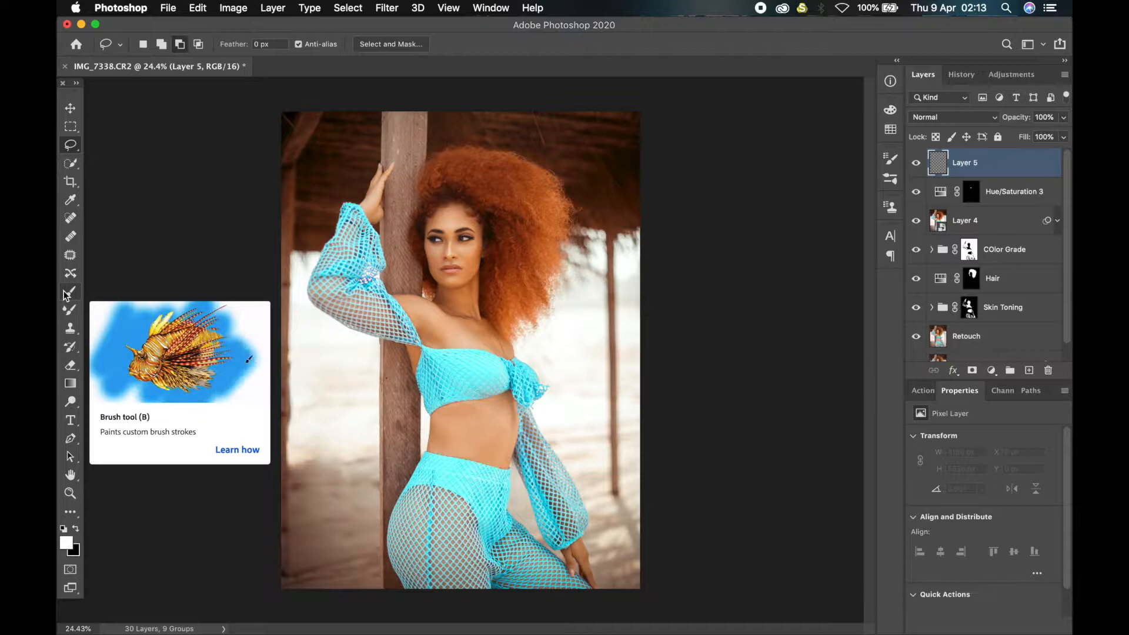
{"action": "left_click", "coordinate": [67, 296]}
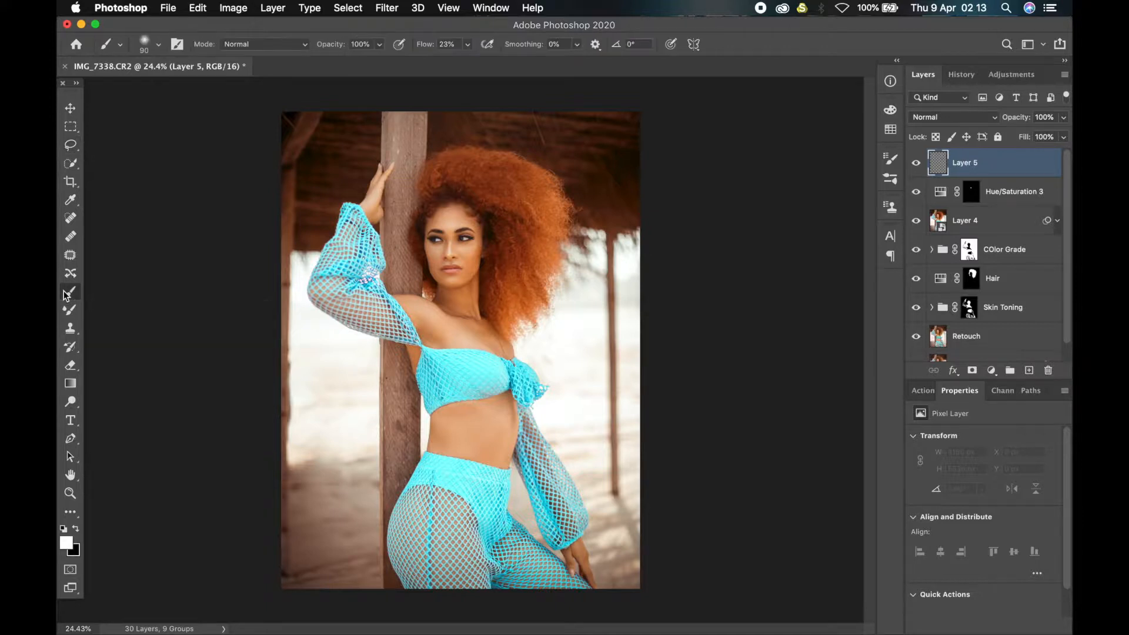
{"action": "left_click", "coordinate": [67, 542]}
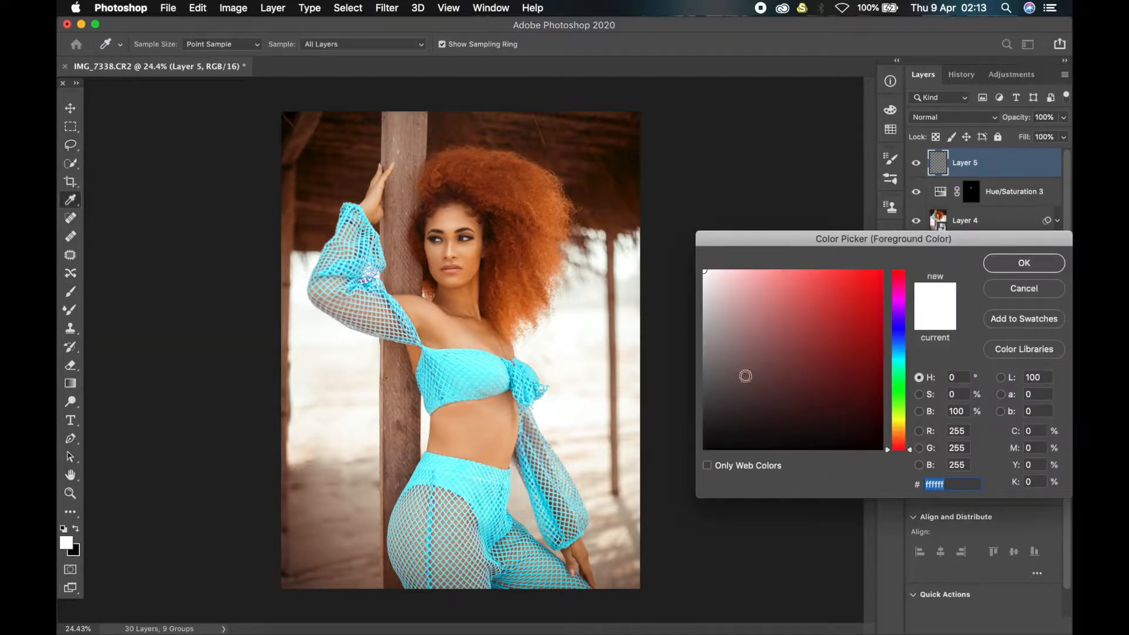
{"action": "left_click", "coordinate": [900, 424]}
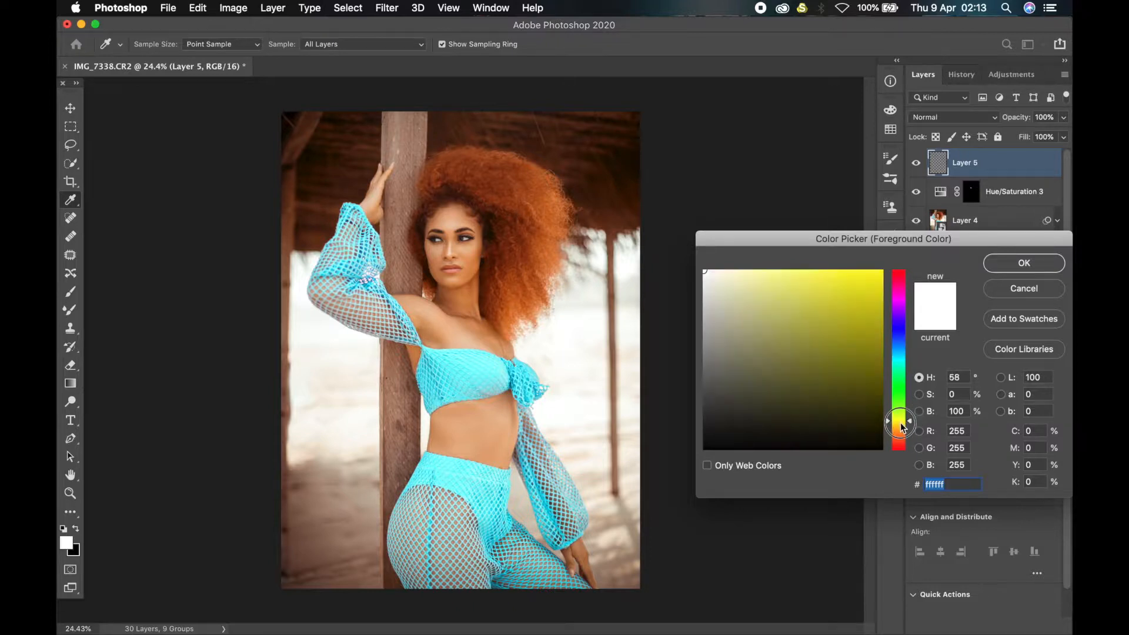
{"action": "left_click_drag", "start_coordinate": [903, 426], "coordinate": [904, 431]}
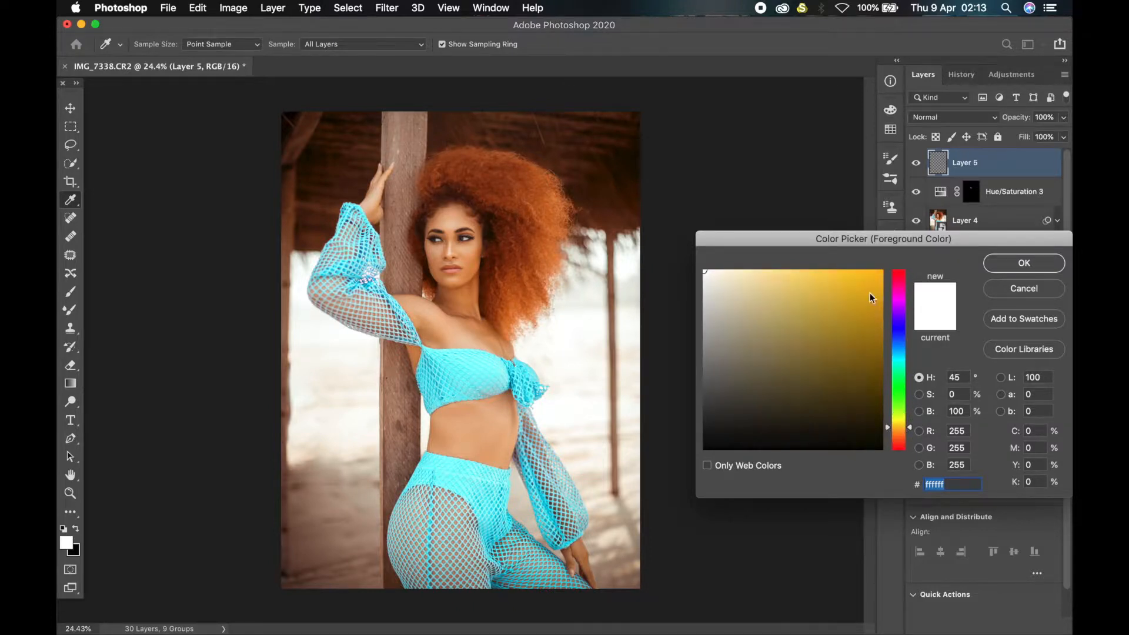
{"action": "left_click", "coordinate": [881, 275]}
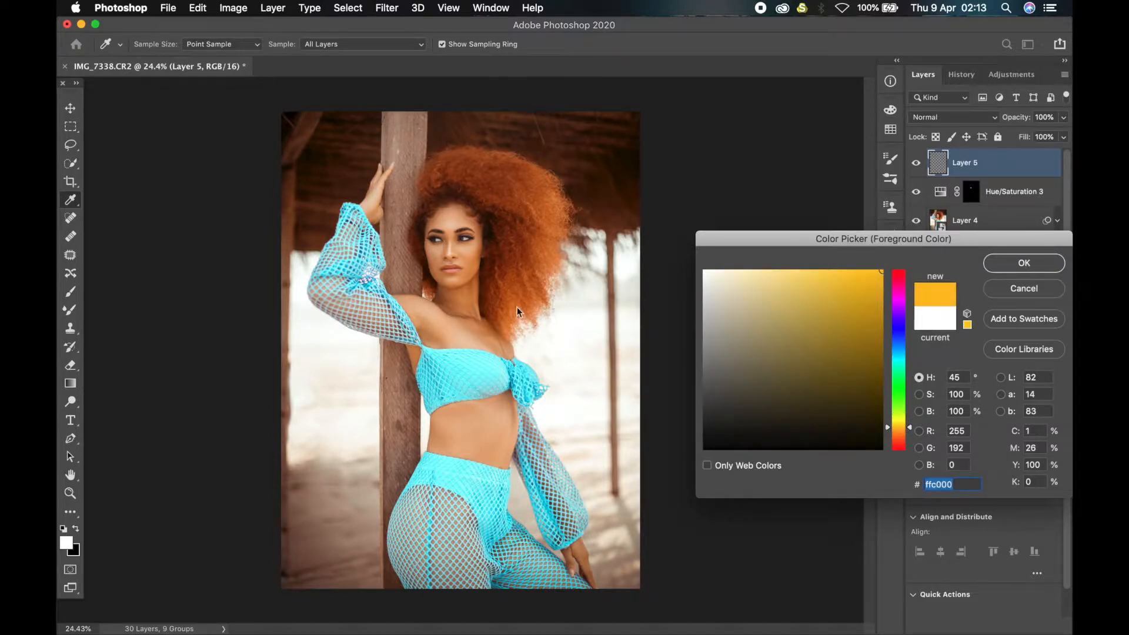
{"action": "key", "text": "Return"}
Paint a golden yellow glow over the bright background beside the hair on Layer 5 with a 1200 px brush.
{"action": "key", "text": "b"}
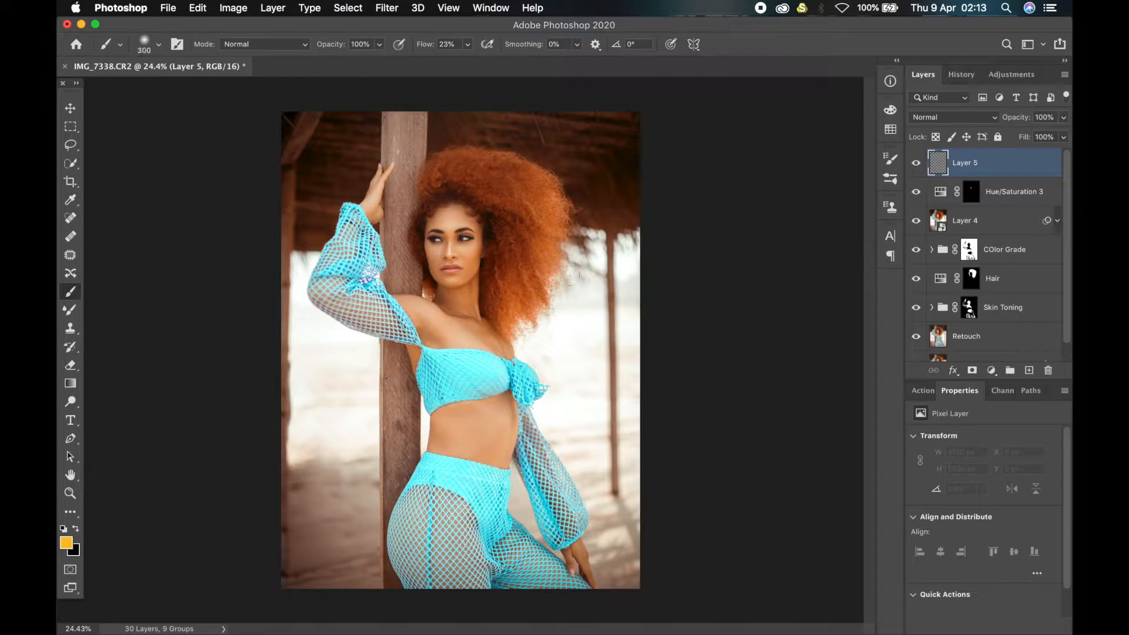
{"action": "key", "text": "bracketright"}
{"action": "key", "text": "bracketright"}
{"action": "key", "text": "bracketright"}
{"action": "key", "text": "bracketright"}
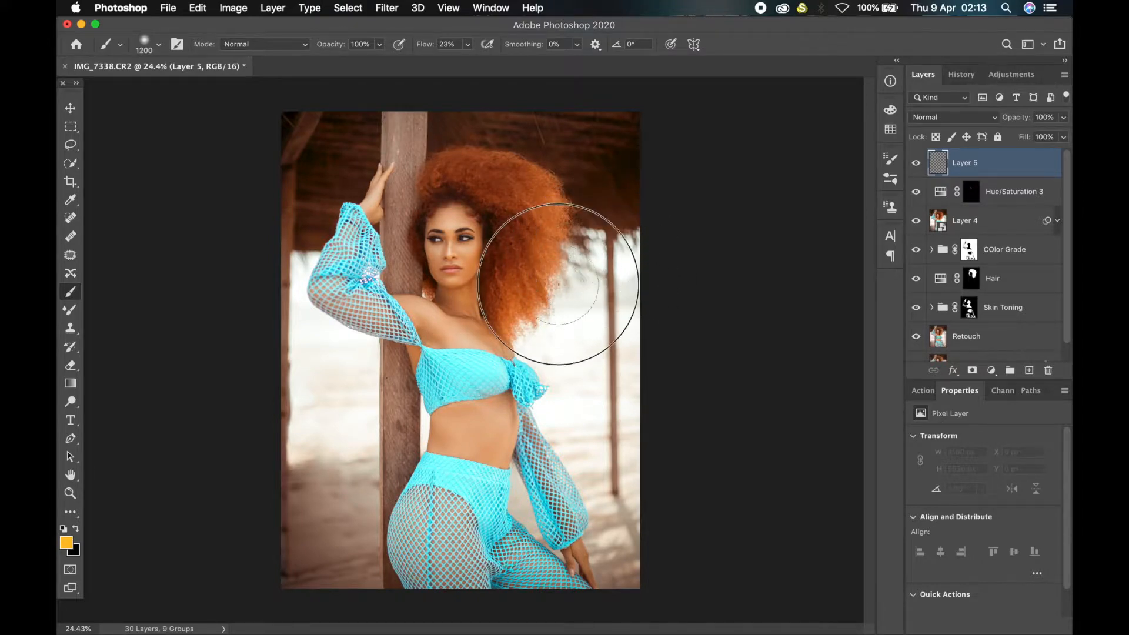
{"action": "mouse_move", "coordinate": [624, 274]}
{"action": "left_mouse_down"}
{"action": "mouse_move", "coordinate": [555, 282]}
{"action": "mouse_move", "coordinate": [574, 315]}
{"action": "mouse_move", "coordinate": [600, 238]}
{"action": "left_mouse_up"}
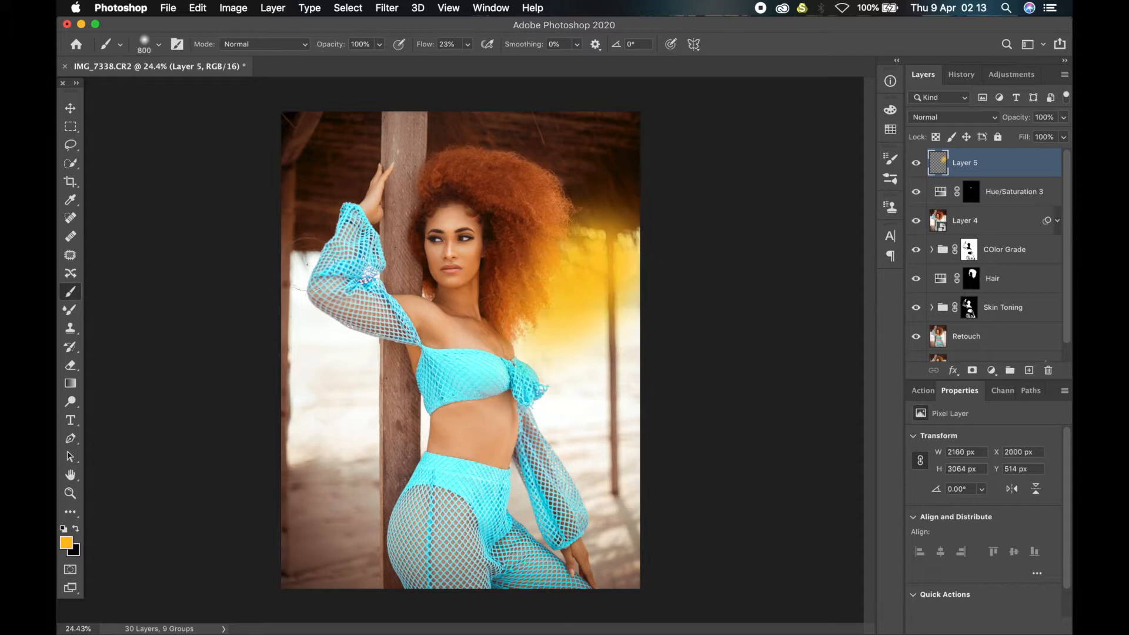
Reduce the brush to 600 px and paint the same yellow glow over the background beside the raised sleeve.
{"action": "key", "text": "bracketleft"}
{"action": "key", "text": "bracketleft"}
{"action": "key", "text": "bracketleft"}
{"action": "key", "text": "bracketleft"}
{"action": "key", "text": "bracketleft"}
{"action": "key", "text": "bracketleft"}
{"action": "mouse_move", "coordinate": [300, 275]}
{"action": "left_mouse_down"}
{"action": "mouse_move", "coordinate": [305, 317]}
{"action": "mouse_move", "coordinate": [329, 253]}
{"action": "left_mouse_up"}
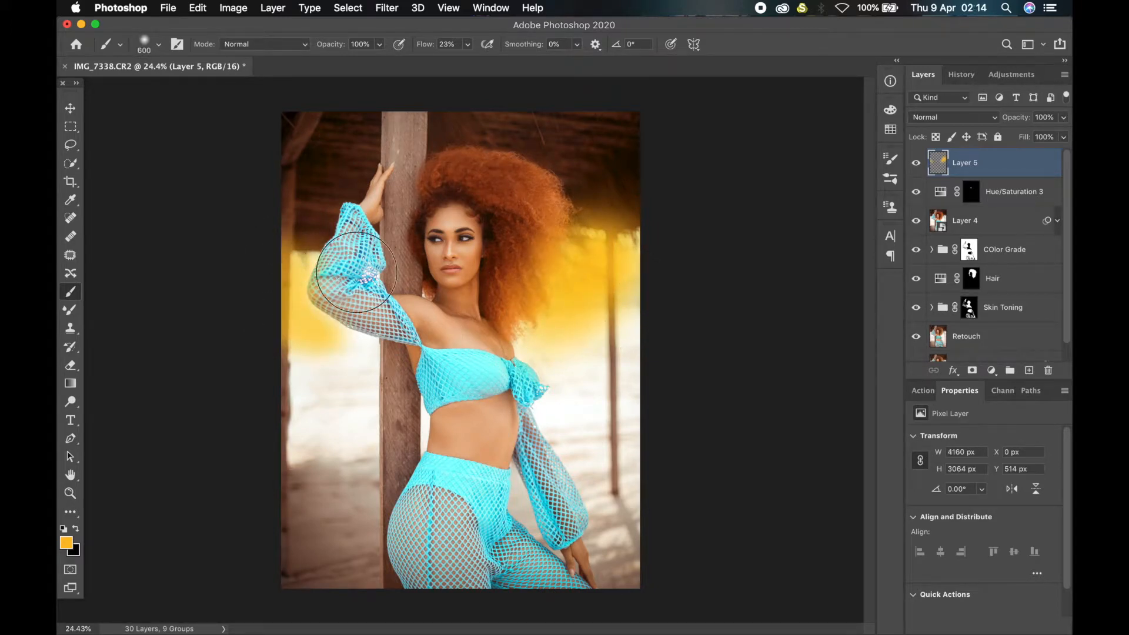
Set Layer 5 to Soft Light at 72% opacity, comparing the portrait with and without the glow.
{"action": "left_click", "coordinate": [969, 118]}
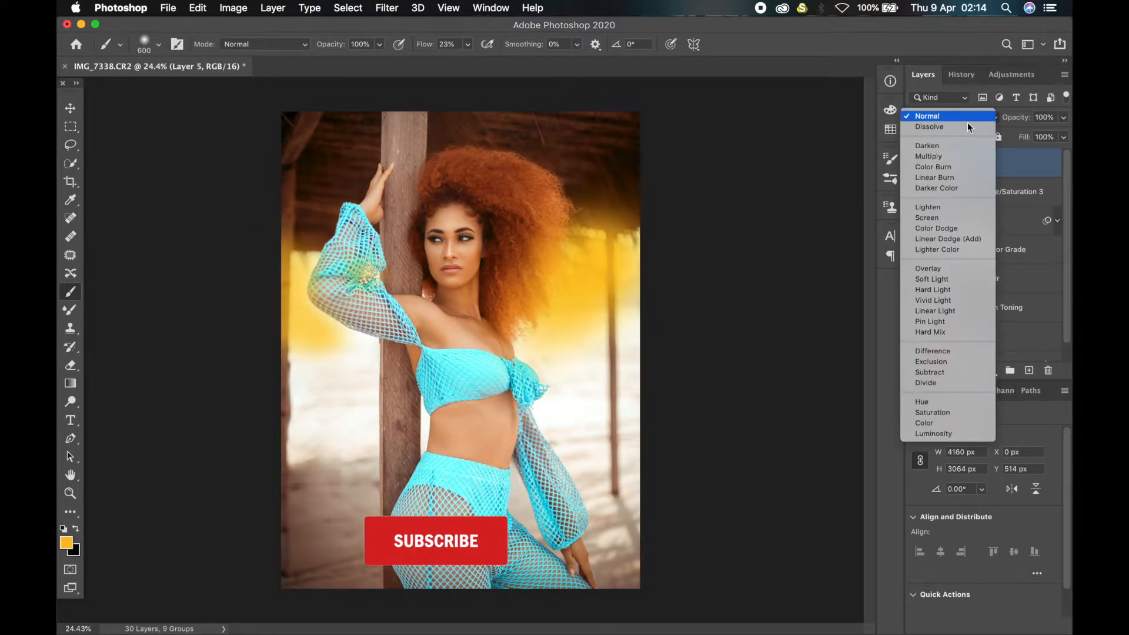
{"action": "left_click", "coordinate": [931, 279]}
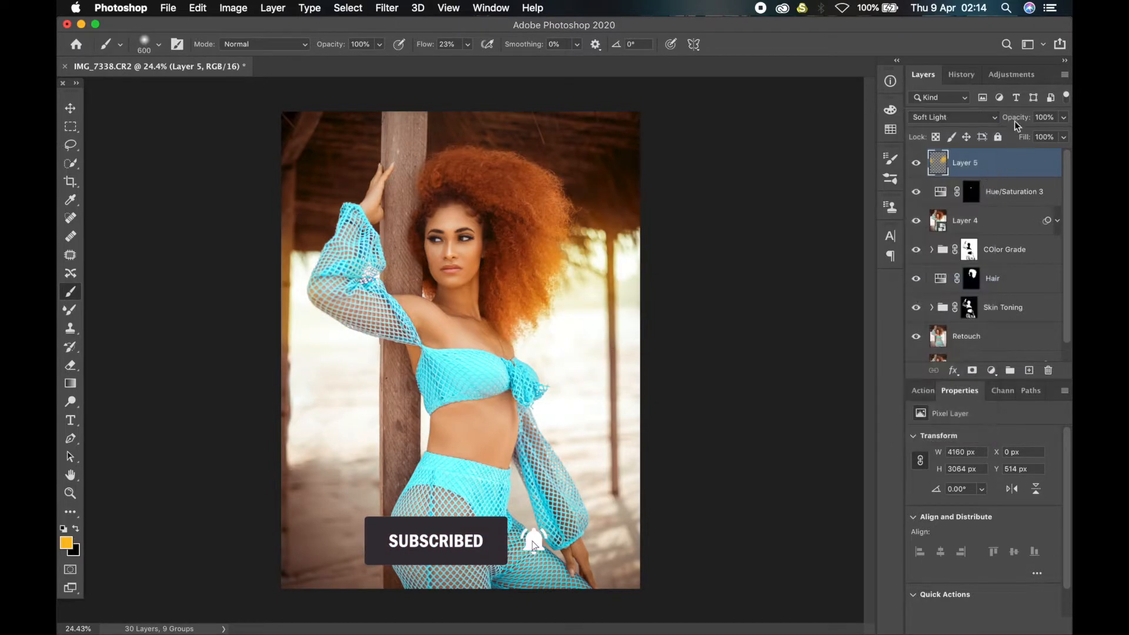
{"action": "left_click_drag", "start_coordinate": [1017, 121], "coordinate": [995, 127]}
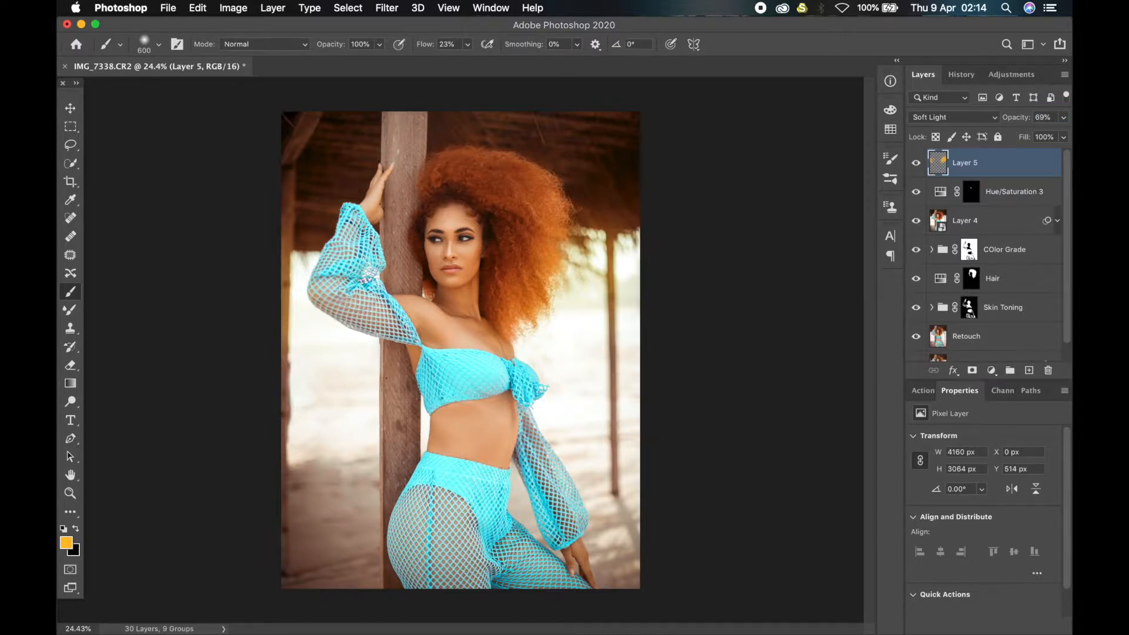
{"action": "left_click", "coordinate": [922, 170]}
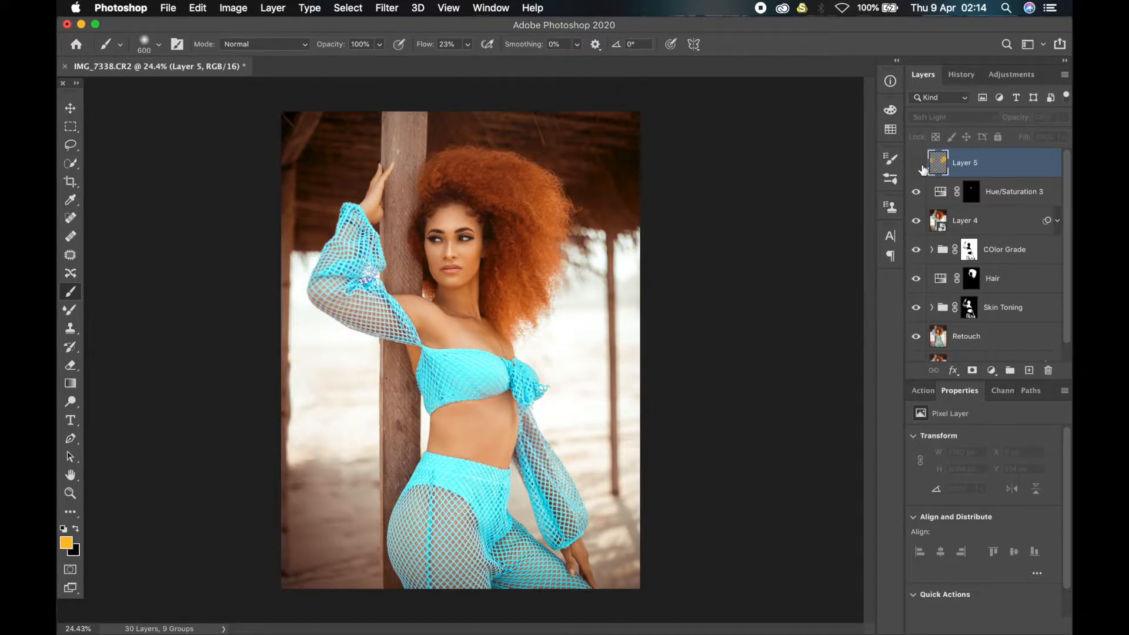
{"action": "left_click", "coordinate": [921, 167]}
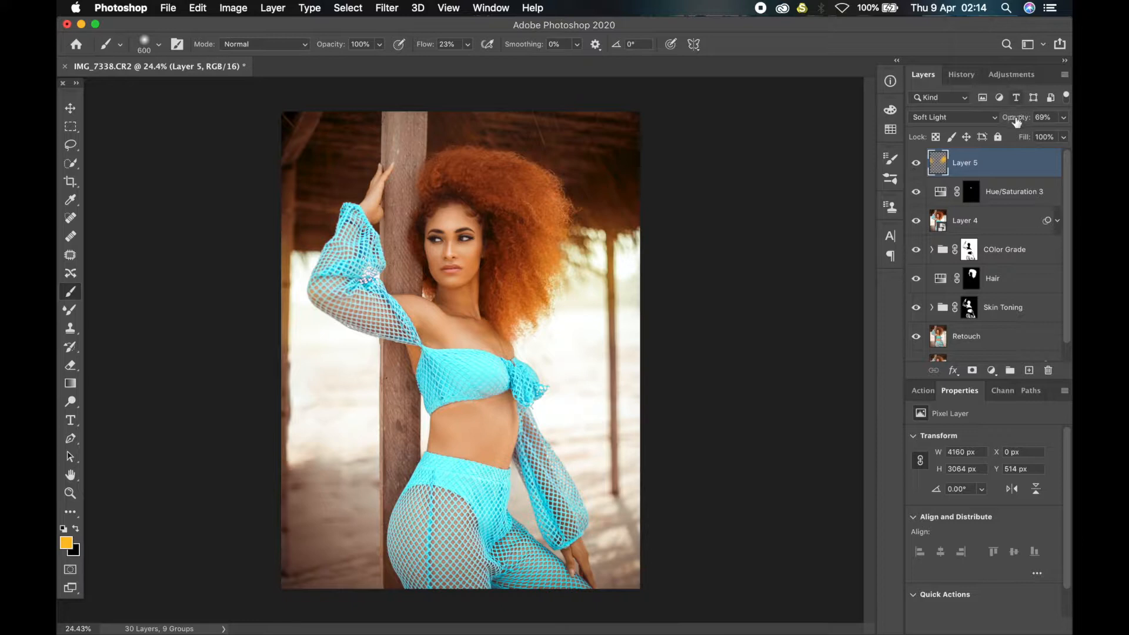
{"action": "left_click_drag", "start_coordinate": [1017, 120], "coordinate": [1020, 121]}
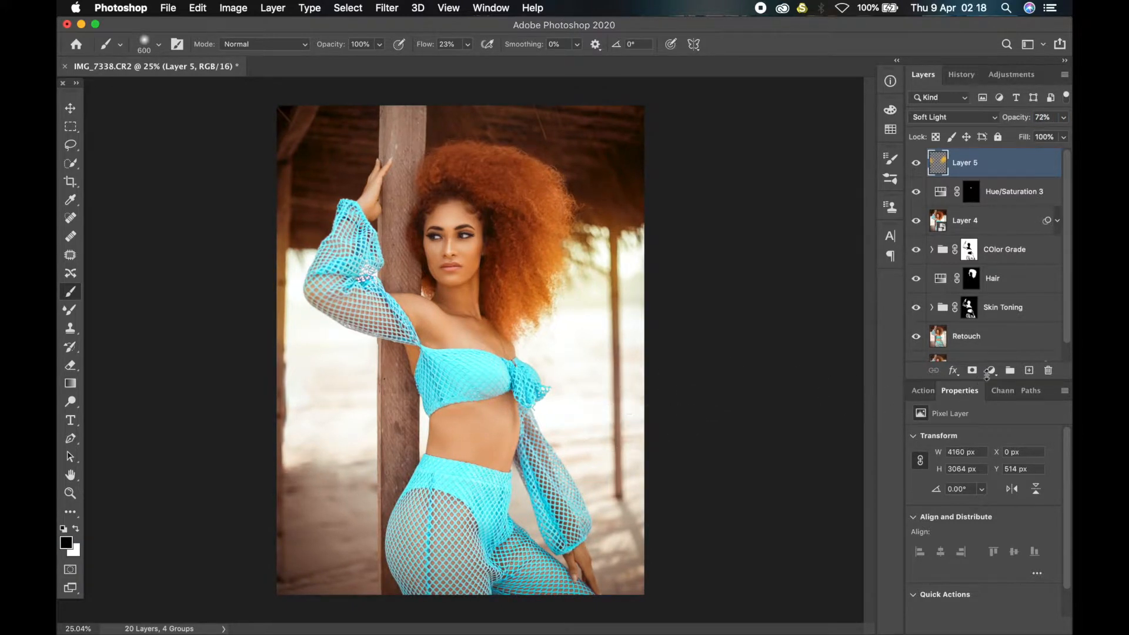
Add a Levels adjustment above Layer 5 with input black 2 and white 250, and check its before and after.
{"action": "left_click", "coordinate": [991, 371]}
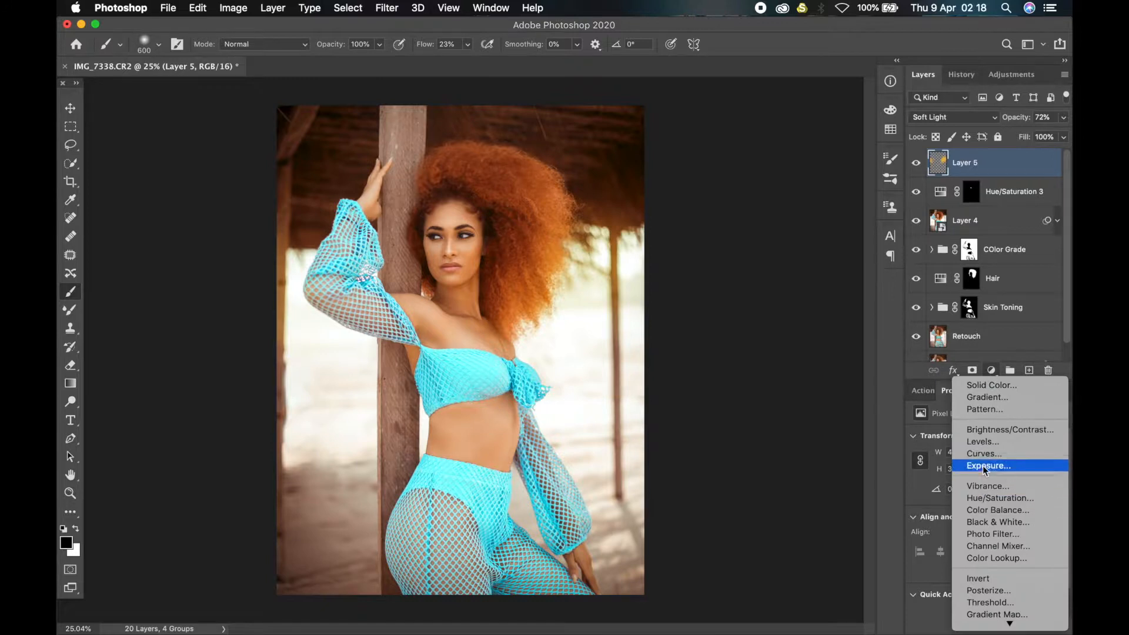
{"action": "left_click", "coordinate": [985, 443]}
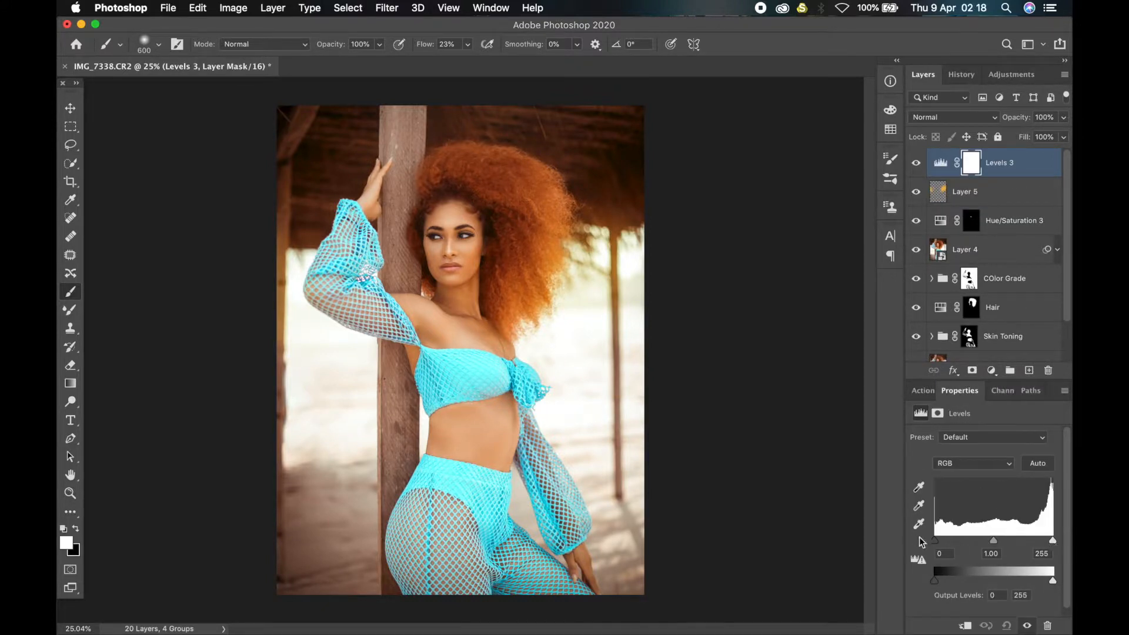
{"action": "left_click", "coordinate": [925, 554]}
{"action": "type", "text": "2"}
{"action": "left_click", "coordinate": [1044, 553]}
{"action": "type", "text": "250"}
{"action": "left_click", "coordinate": [916, 165]}
{"action": "left_click", "coordinate": [915, 165]}
Compare the original Background layer alone with the full edit, leaving all layers shown.
{"action": "scroll", "coordinate": [952, 258], "scroll_direction": "down", "scroll_amount": 2}
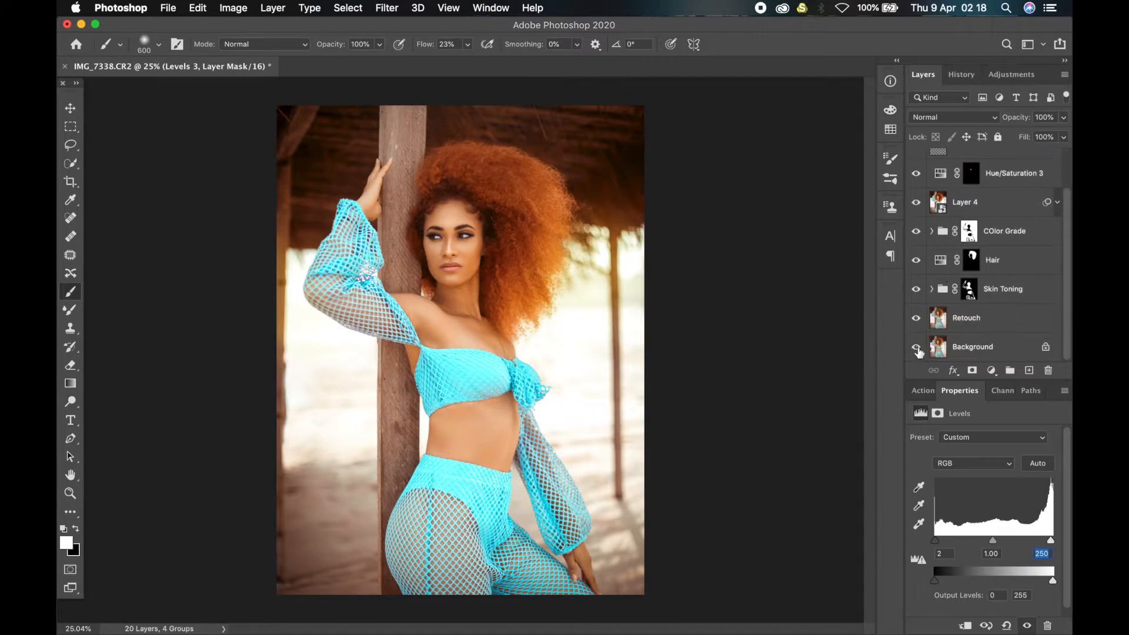
{"action": "left_click", "coordinate": [920, 342], "text": "alt"}
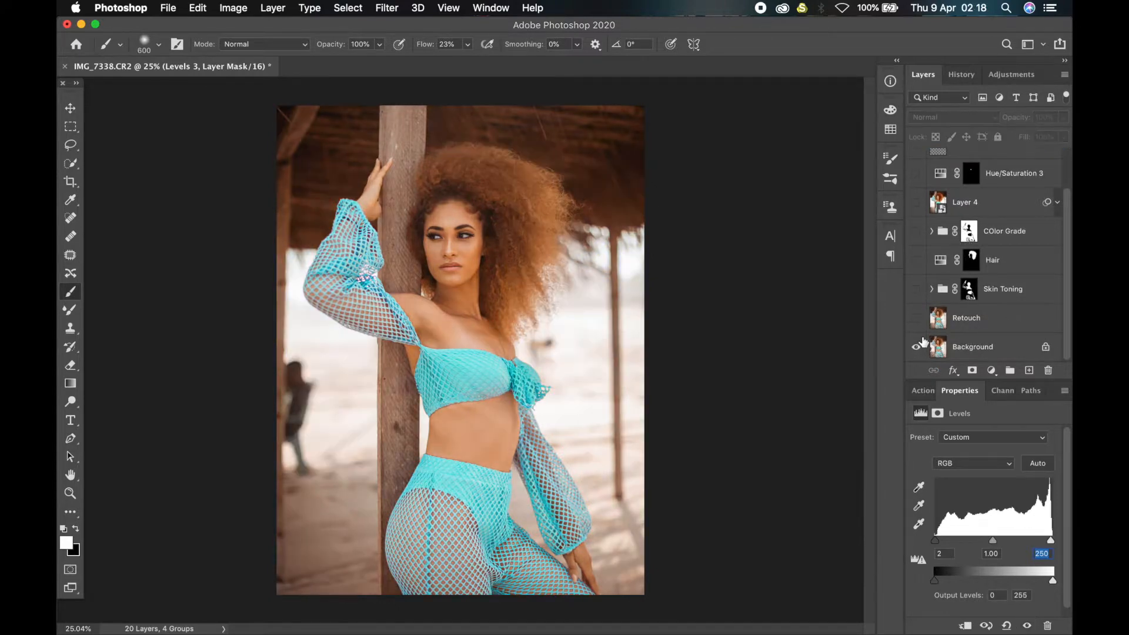
{"action": "left_click", "coordinate": [916, 346], "text": "alt"}
{"action": "scroll", "coordinate": [999, 247], "scroll_direction": "up", "scroll_amount": 2}
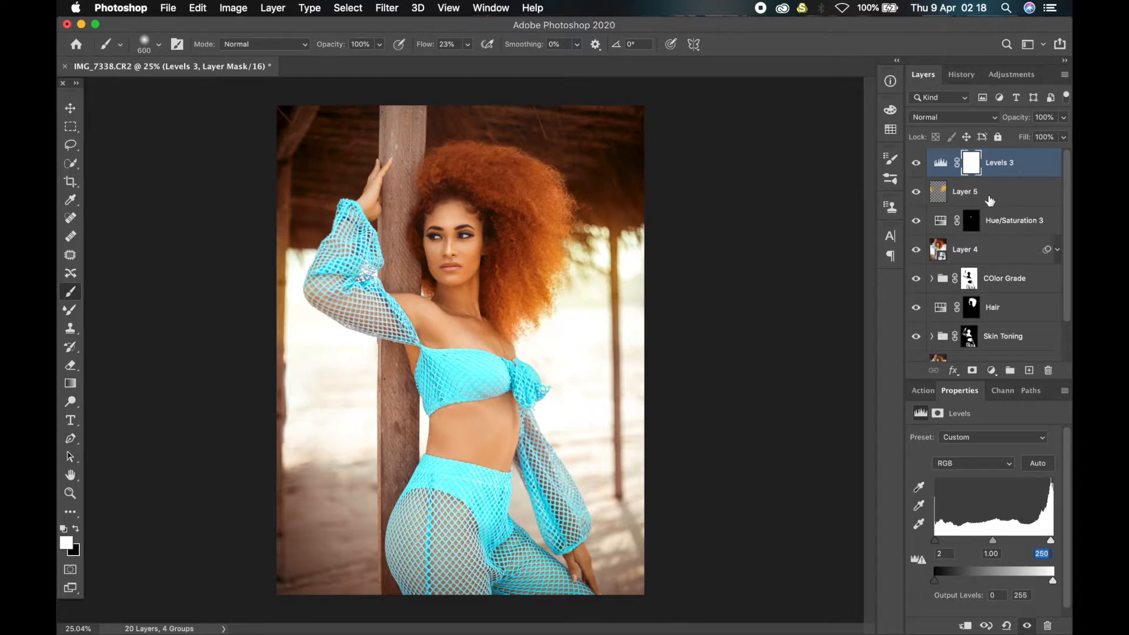
Stamp all visible layers into a new top layer and run the VSB-Sharpen-16Bitx action on it.
{"action": "key", "text": "super+alt+shift+e"}
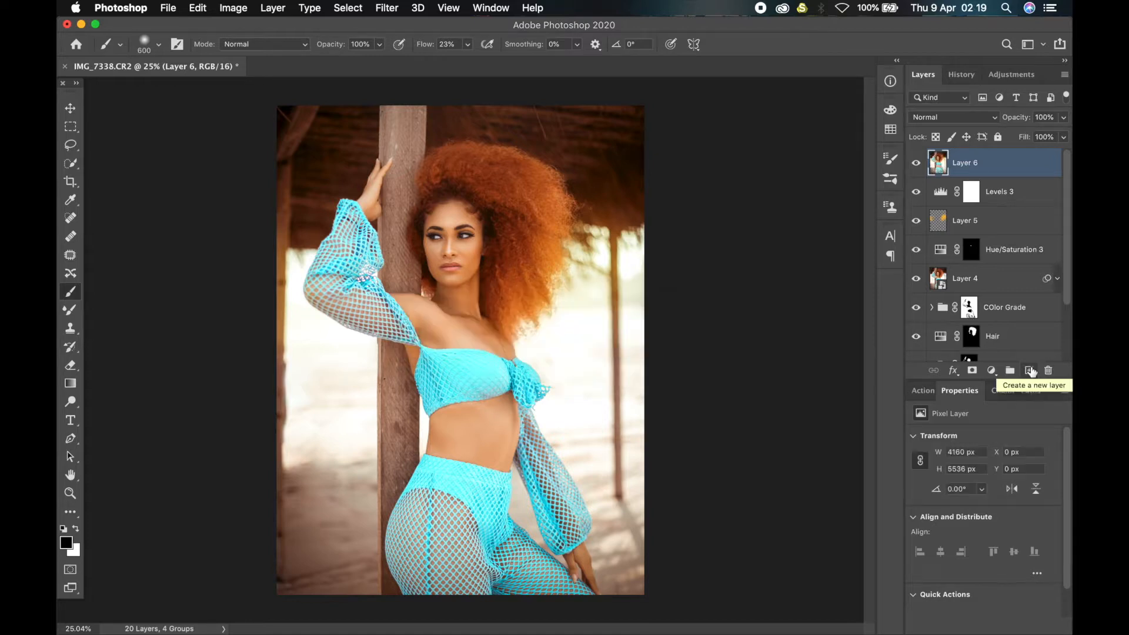
{"action": "left_click", "coordinate": [922, 392]}
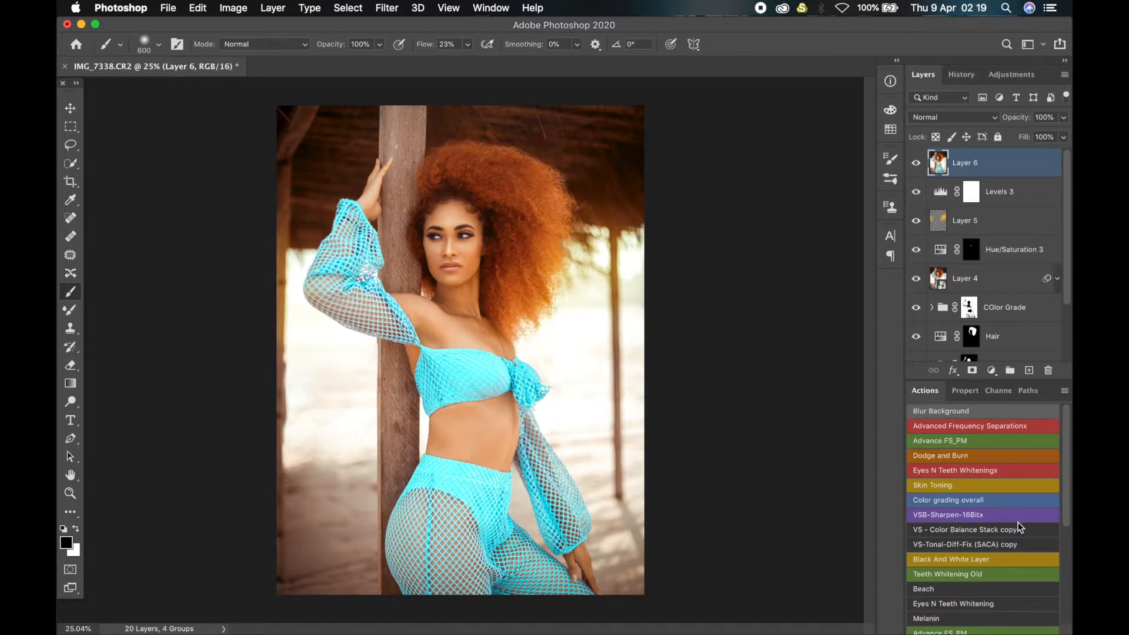
{"action": "left_click", "coordinate": [953, 516]}
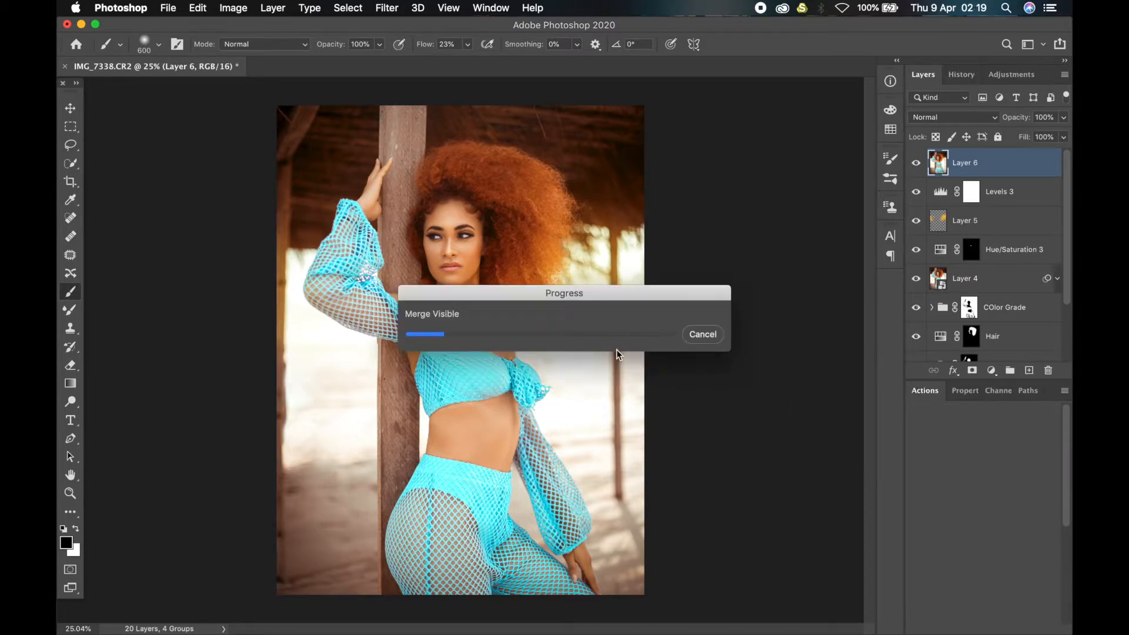
{"action": "left_click_drag", "start_coordinate": [644, 289], "coordinate": [546, 328]}
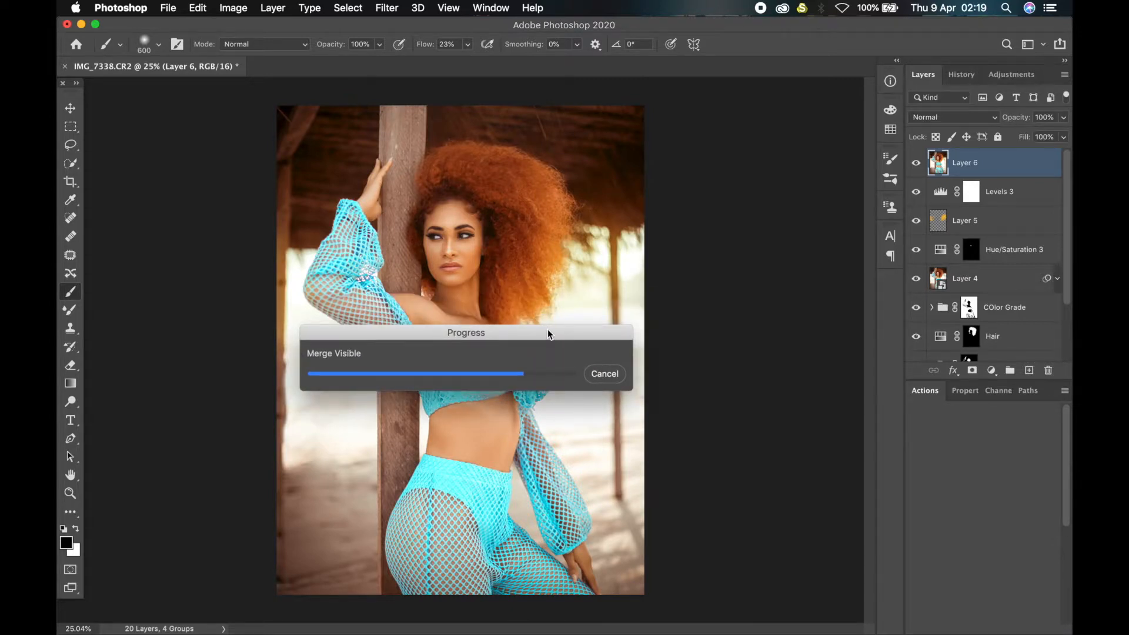
{"action": "left_click", "coordinate": [629, 151]}
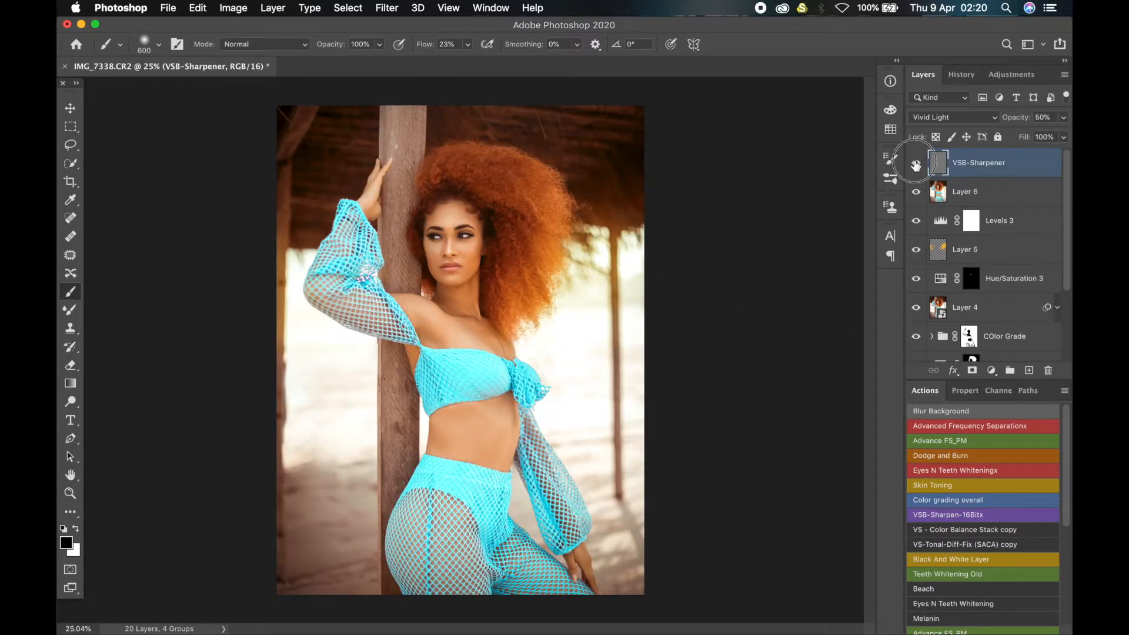
Compare the face, hair and outfit detail with and without the VSB-Sharpener layer, leaving it shown.
{"action": "left_click", "coordinate": [915, 164]}
{"action": "left_click", "coordinate": [915, 163]}
{"action": "scroll", "coordinate": [447, 226], "scroll_direction": "up", "scroll_amount": 2}
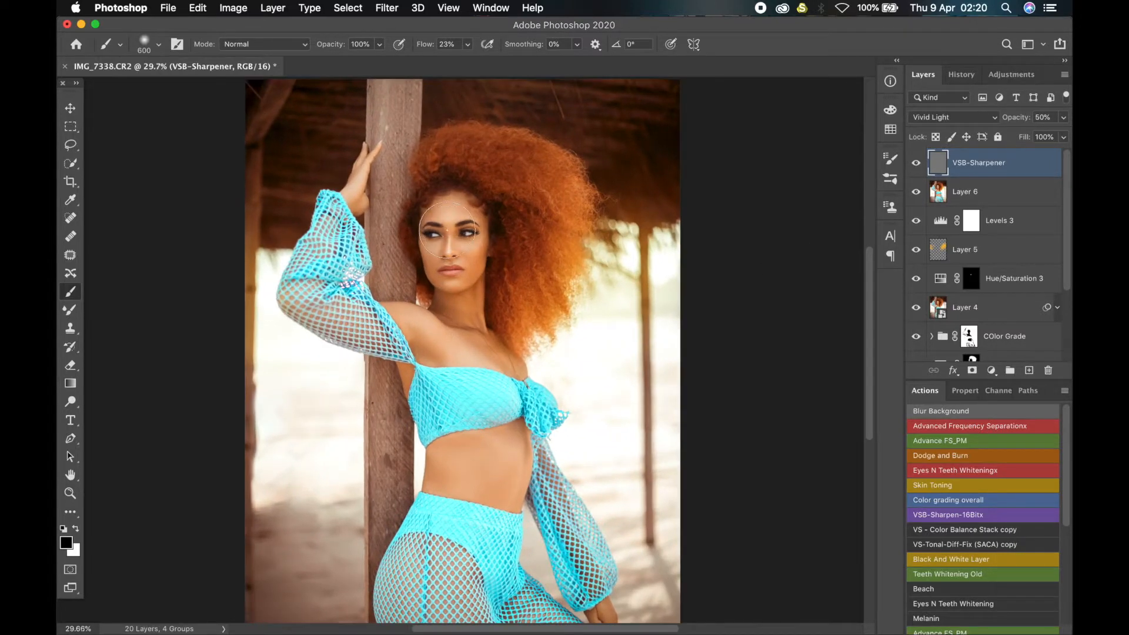
{"action": "scroll", "coordinate": [448, 231], "scroll_direction": "up", "scroll_amount": 4}
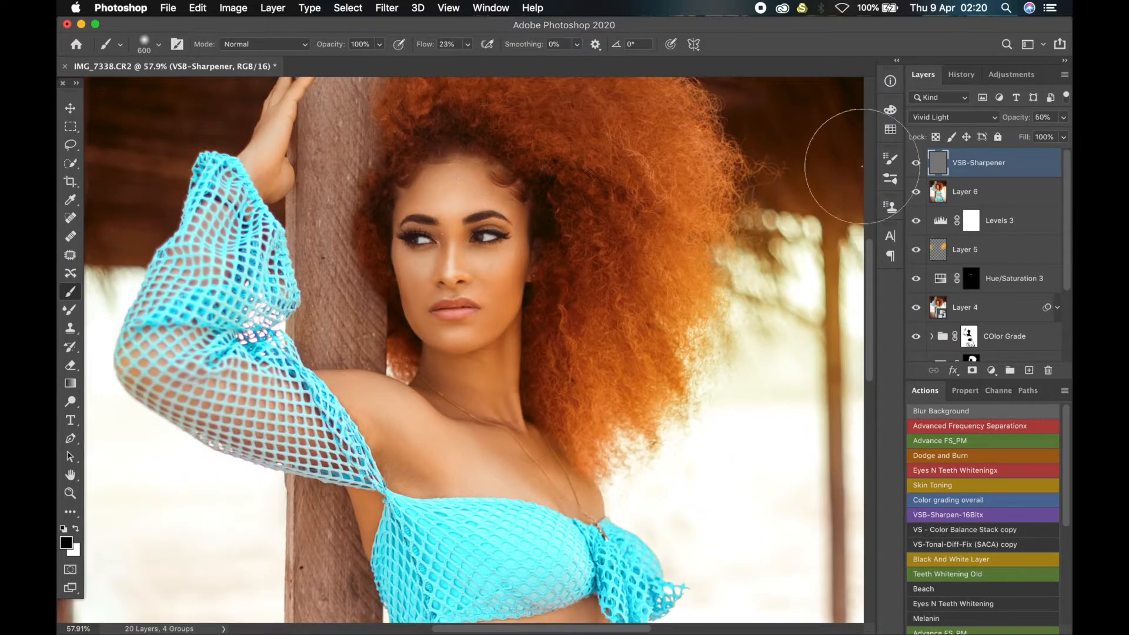
{"action": "left_click", "coordinate": [916, 163]}
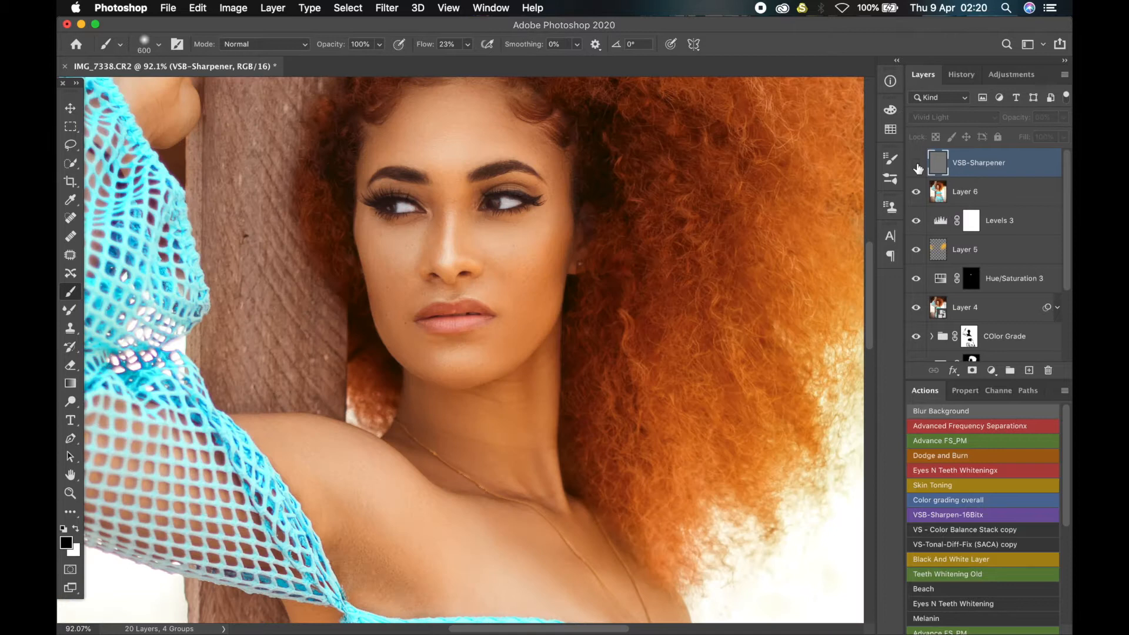
{"action": "left_click", "coordinate": [916, 163]}
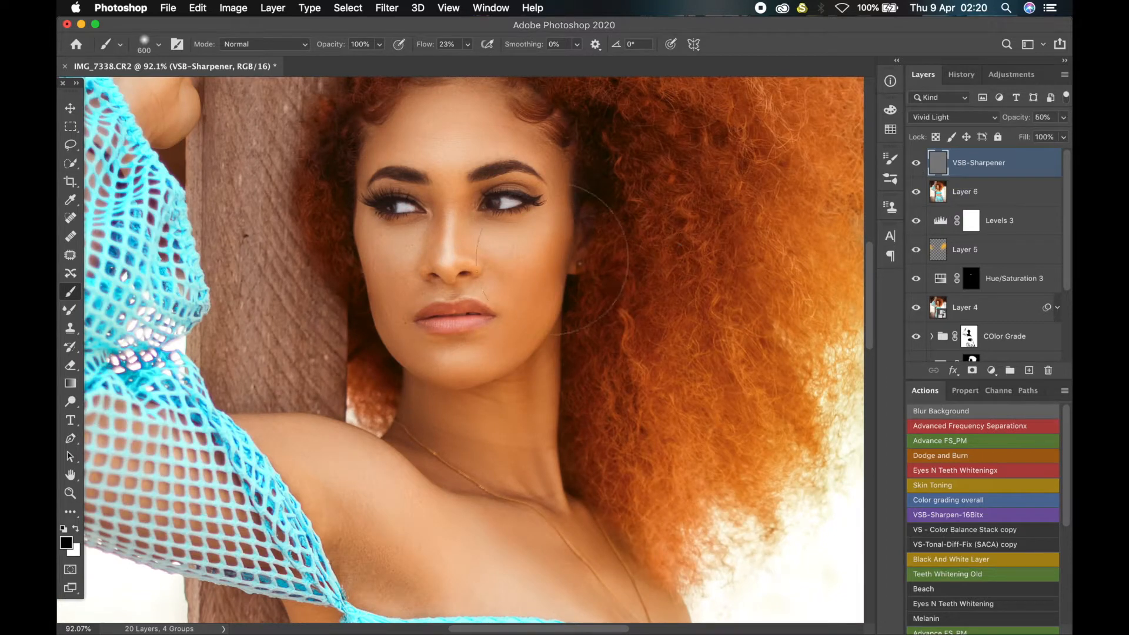
{"action": "scroll", "coordinate": [501, 282], "scroll_direction": "down", "scroll_amount": 5}
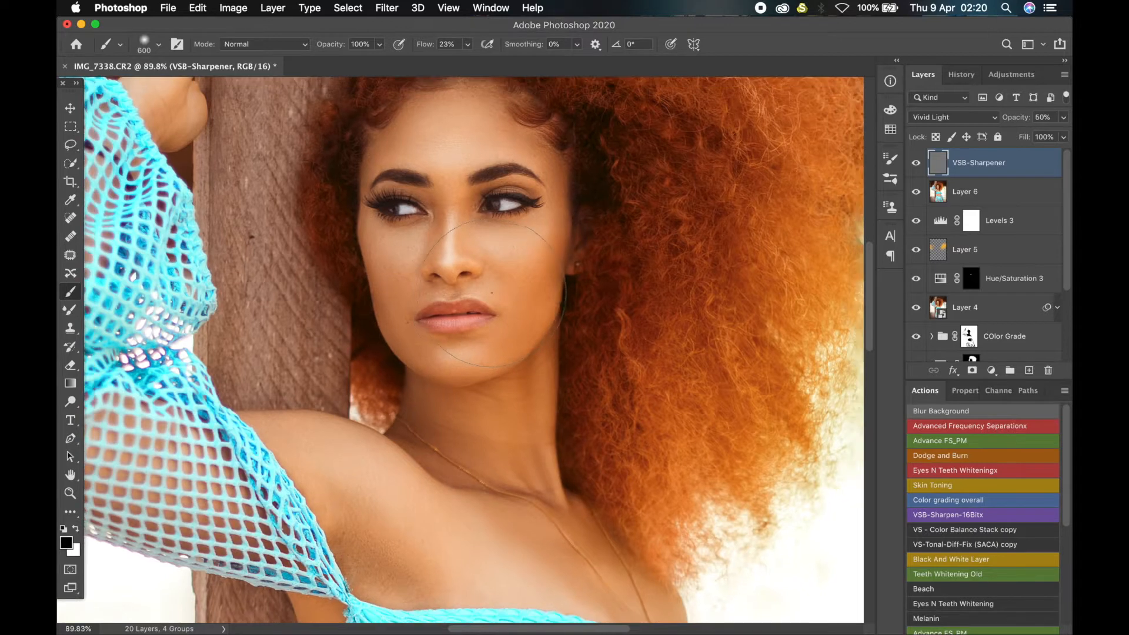
{"action": "scroll", "coordinate": [501, 282], "scroll_direction": "down", "scroll_amount": 3}
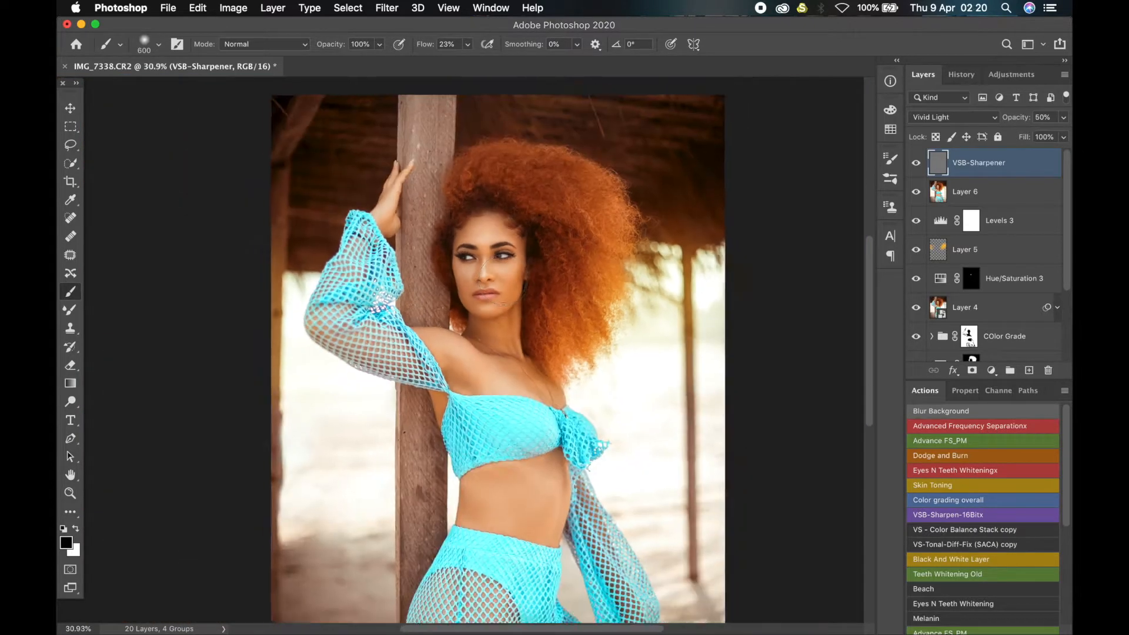
{"action": "scroll", "coordinate": [501, 282], "scroll_direction": "down", "scroll_amount": 1}
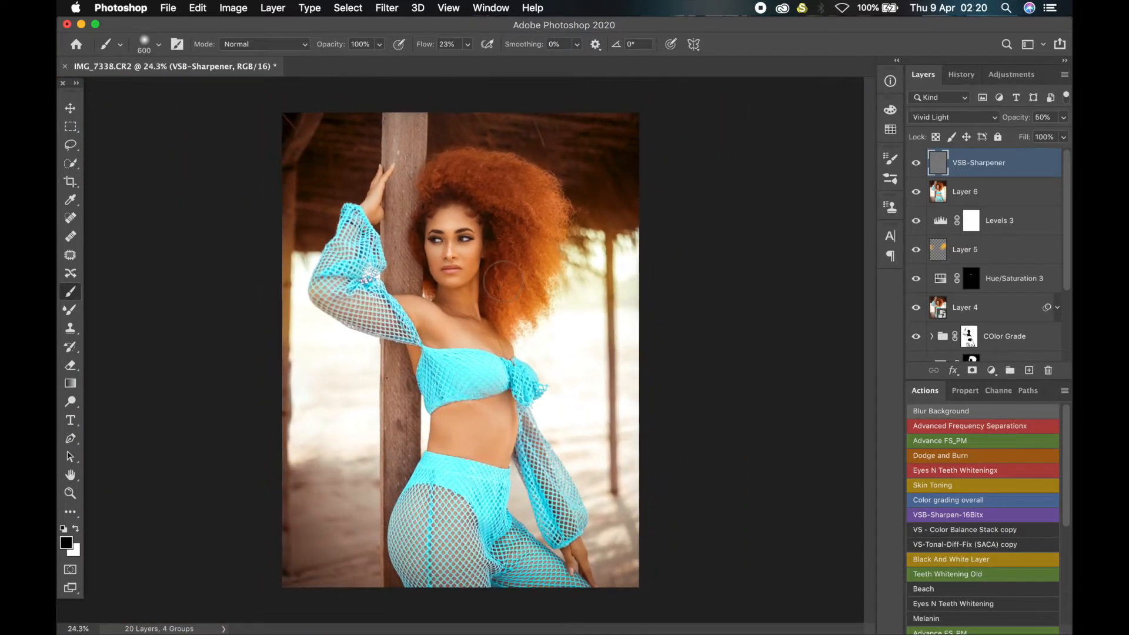
Isolate the Background layer and reveal Retouch, Skin Toning, Hair and COlor Grade one by one to review each stage.
{"action": "scroll", "coordinate": [934, 333], "scroll_direction": "down", "scroll_amount": 3}
{"action": "scroll", "coordinate": [928, 335], "scroll_direction": "down", "scroll_amount": 1}
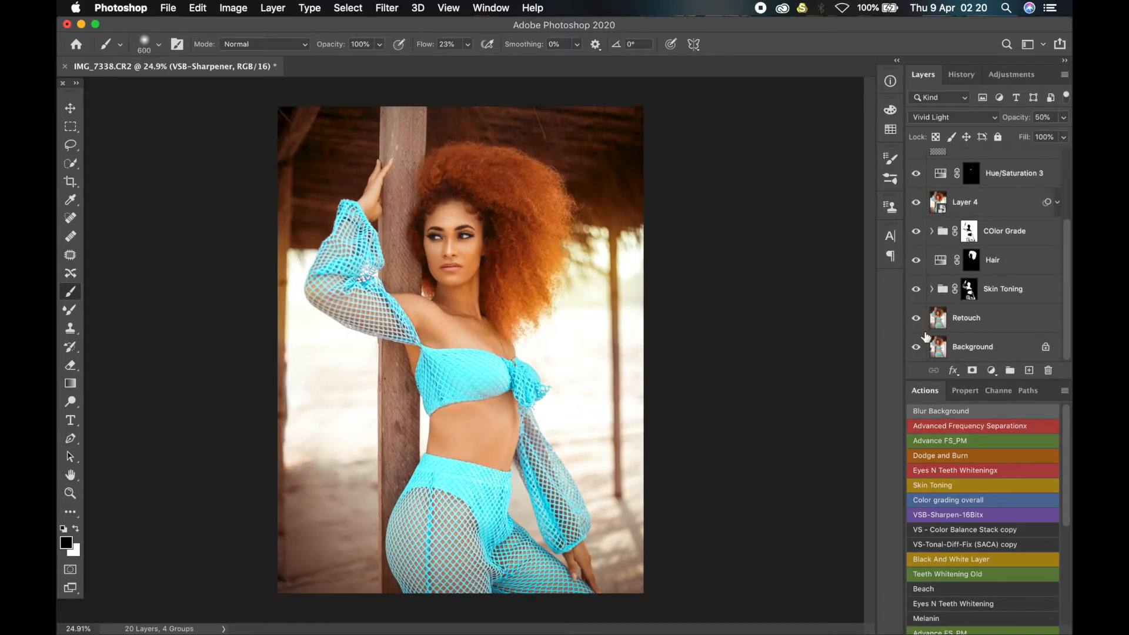
{"action": "left_click", "coordinate": [917, 347]}
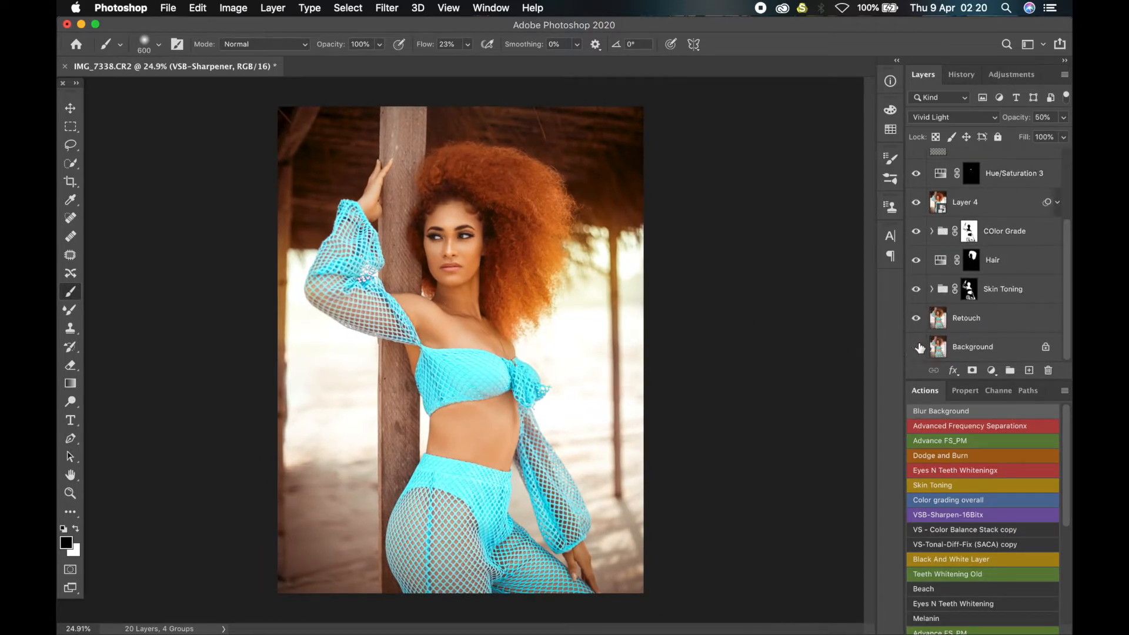
{"action": "left_click", "coordinate": [917, 348], "text": "alt"}
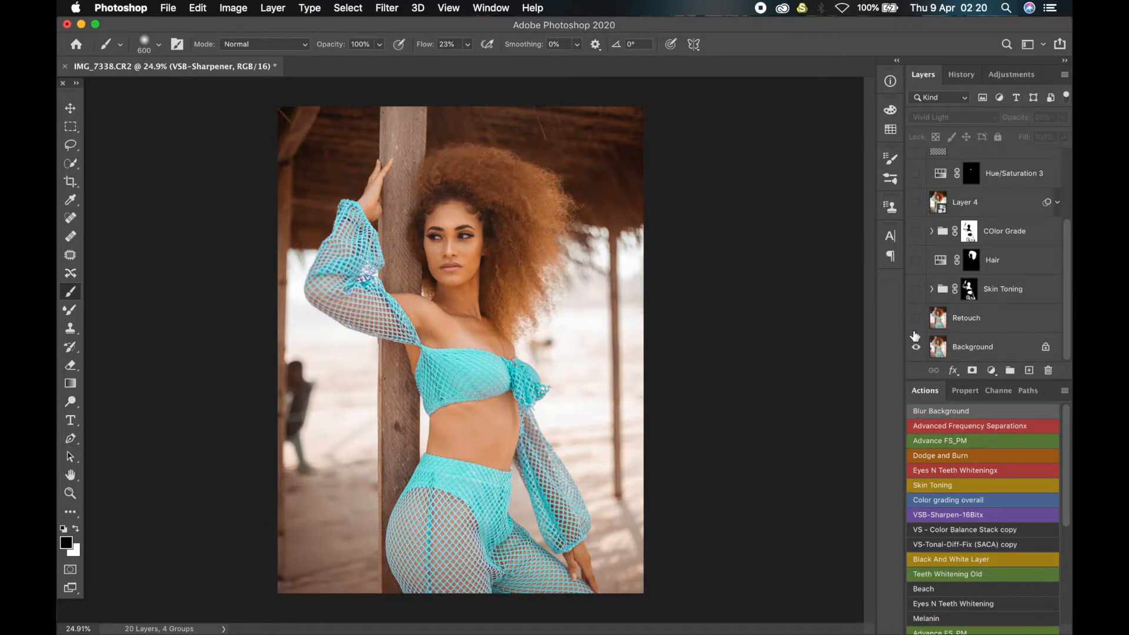
{"action": "left_click", "coordinate": [917, 317]}
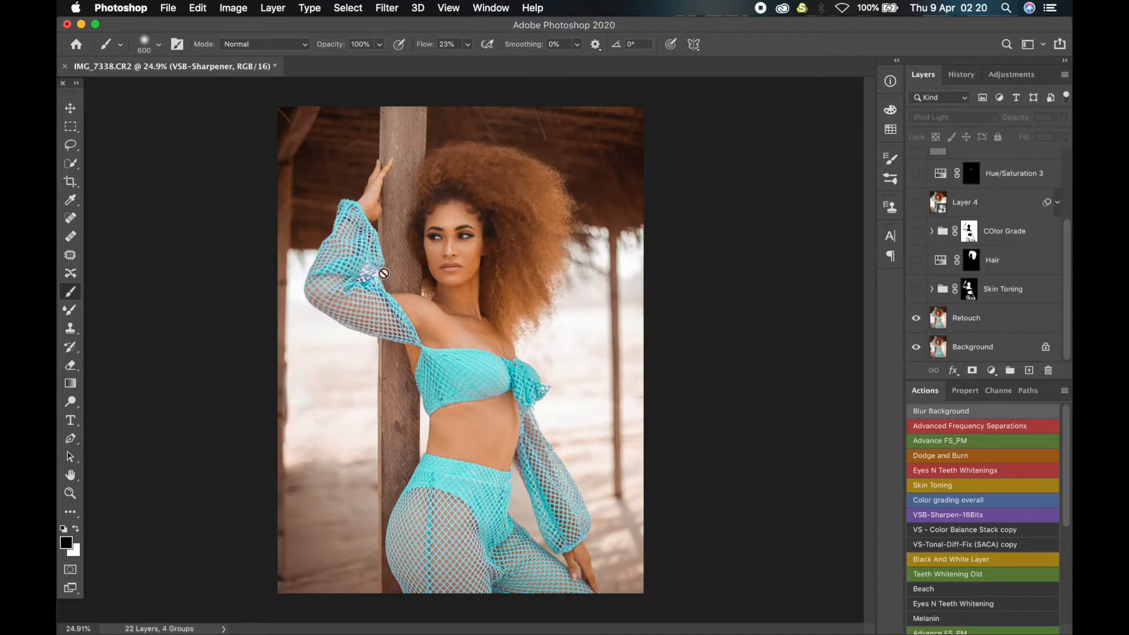
{"action": "left_click", "coordinate": [915, 289]}
{"action": "left_click", "coordinate": [918, 262]}
{"action": "left_click", "coordinate": [916, 233]}
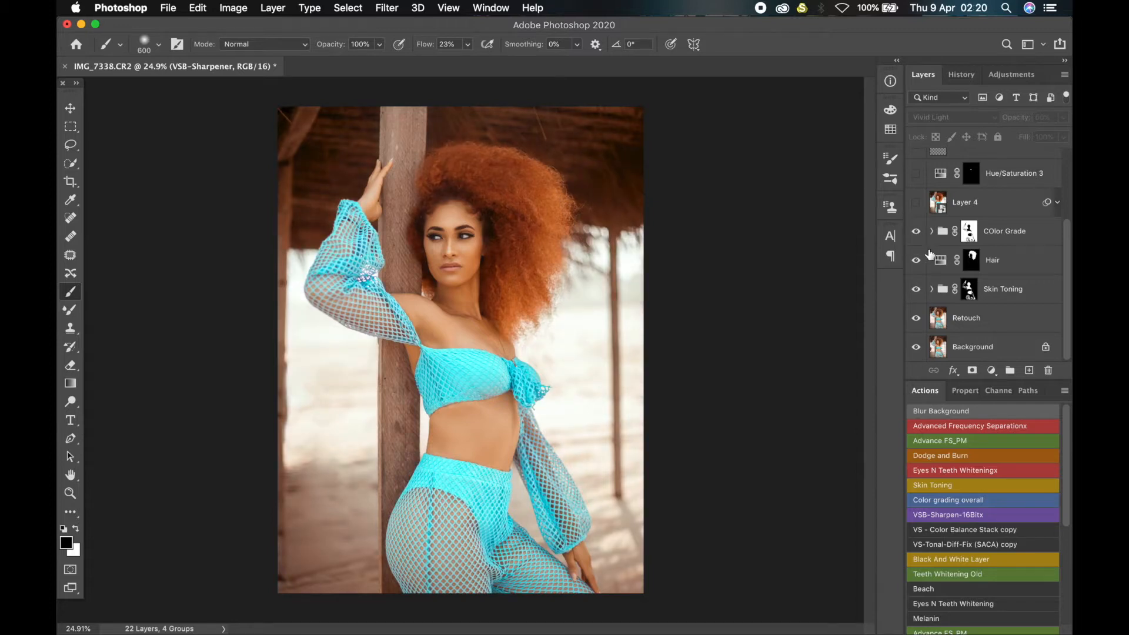
Reveal Layer 4, Hue/Saturation 3, Layer 5, Levels 3, Layer 6 and VSB-Sharpener one by one to review the finishing edits.
{"action": "scroll", "coordinate": [929, 254], "scroll_direction": "up", "scroll_amount": 1}
{"action": "left_click", "coordinate": [916, 221]}
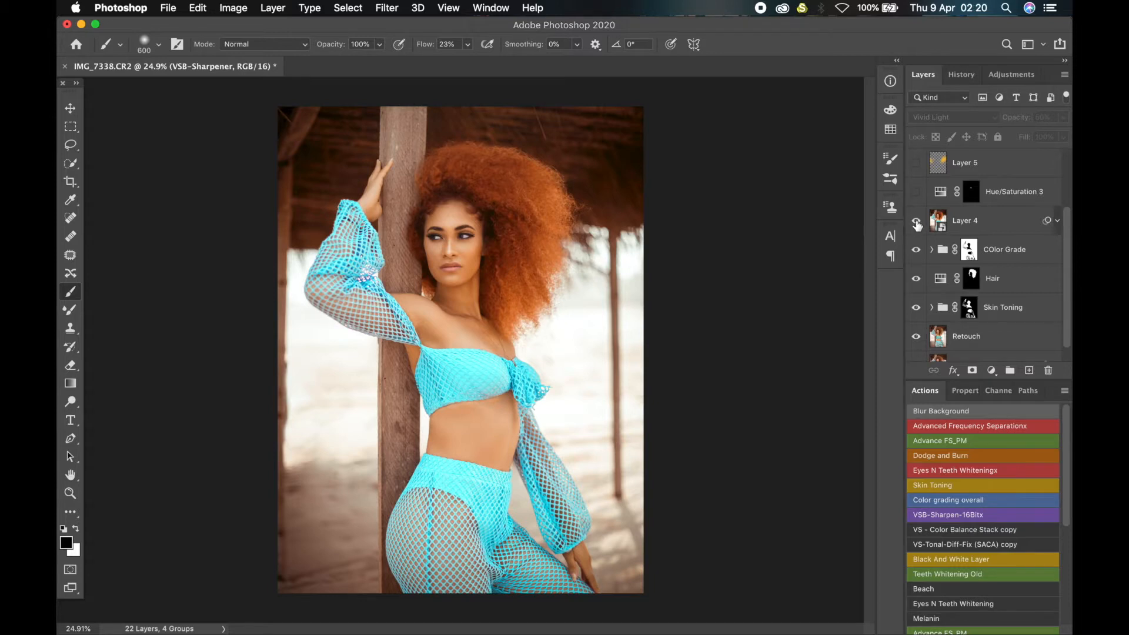
{"action": "scroll", "coordinate": [917, 224], "scroll_direction": "up", "scroll_amount": 1}
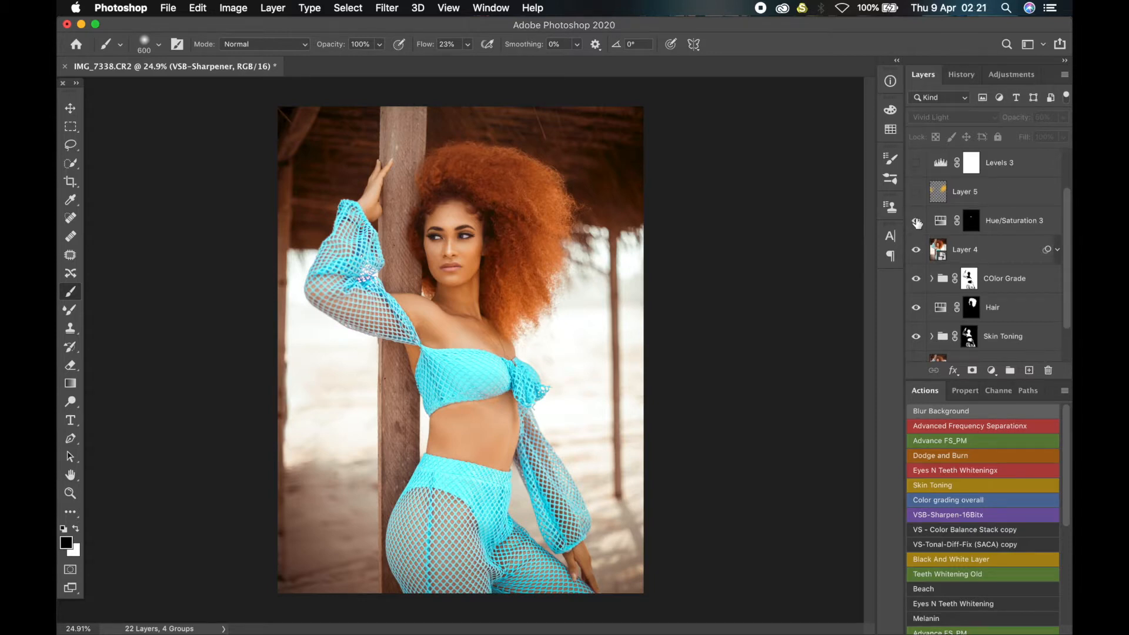
{"action": "left_click", "coordinate": [916, 221]}
{"action": "left_click", "coordinate": [916, 191]}
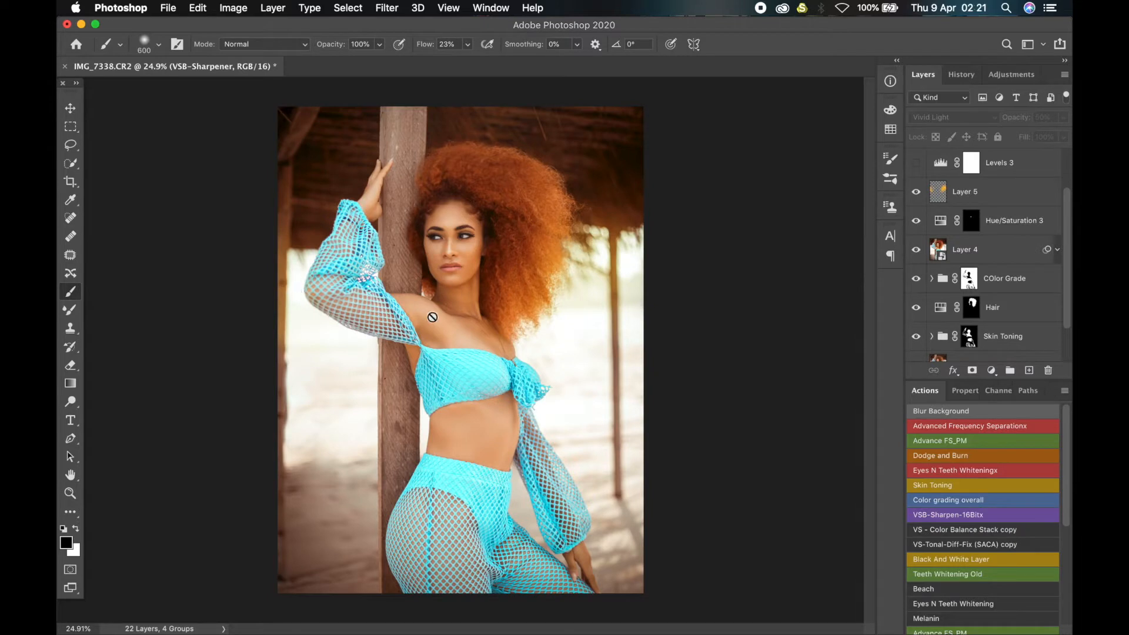
{"action": "scroll", "coordinate": [920, 223], "scroll_direction": "up", "scroll_amount": 2}
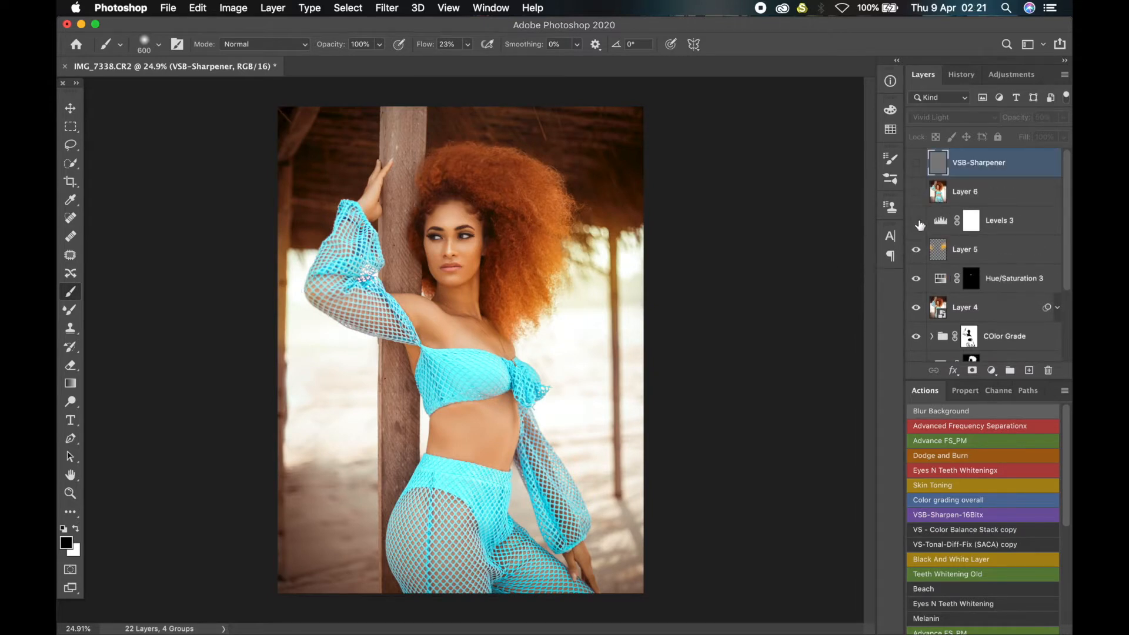
{"action": "left_click", "coordinate": [917, 222]}
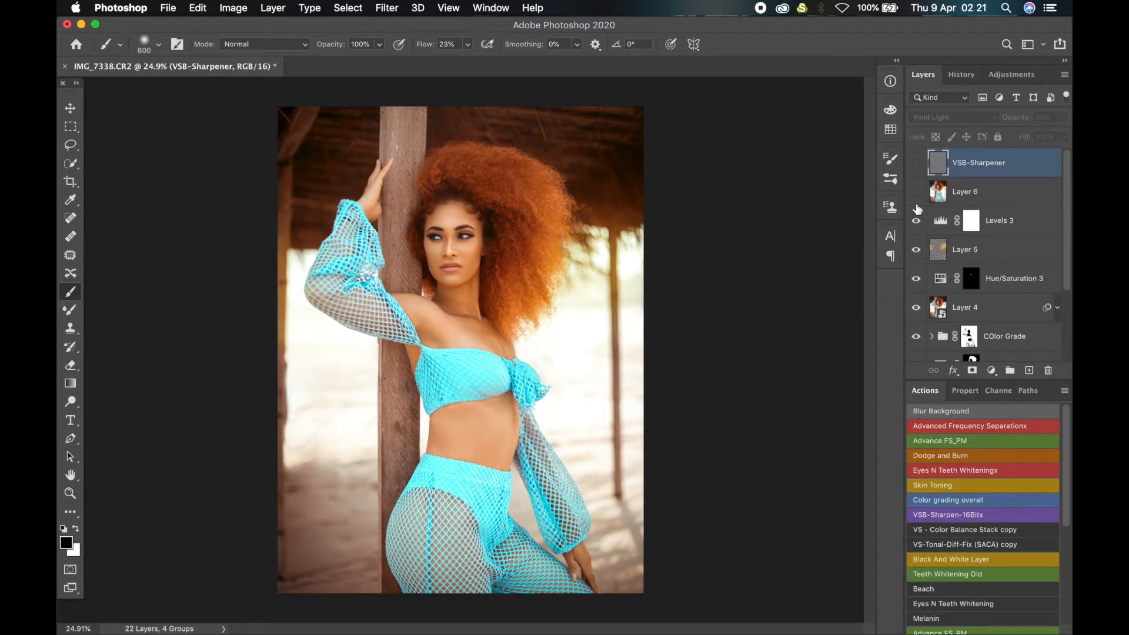
{"action": "left_click", "coordinate": [916, 191]}
{"action": "left_click", "coordinate": [915, 164]}
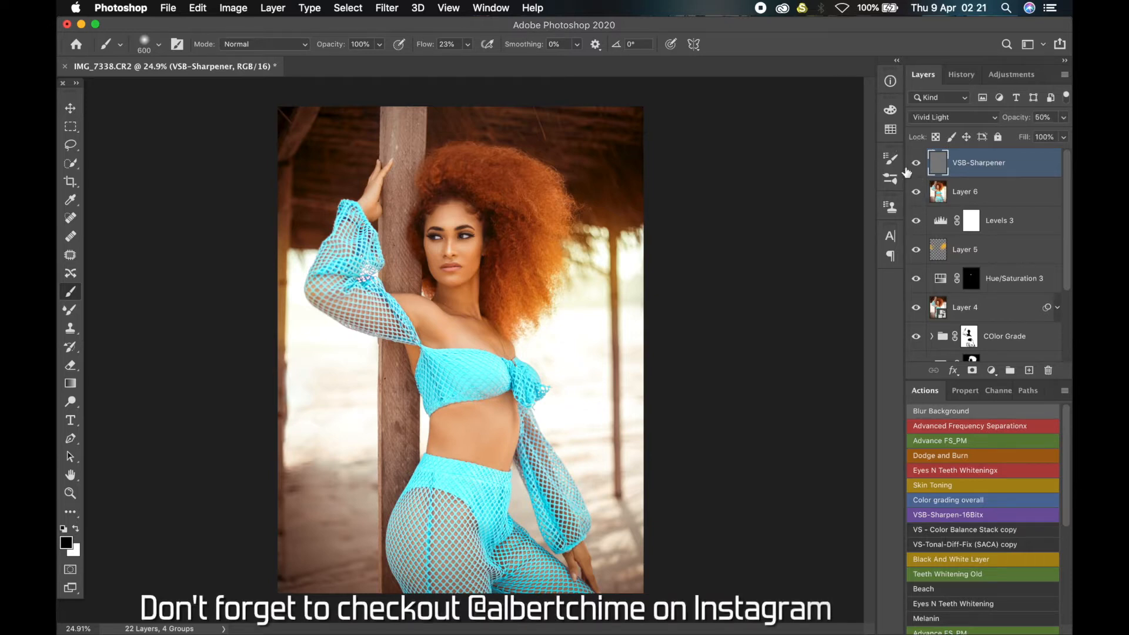